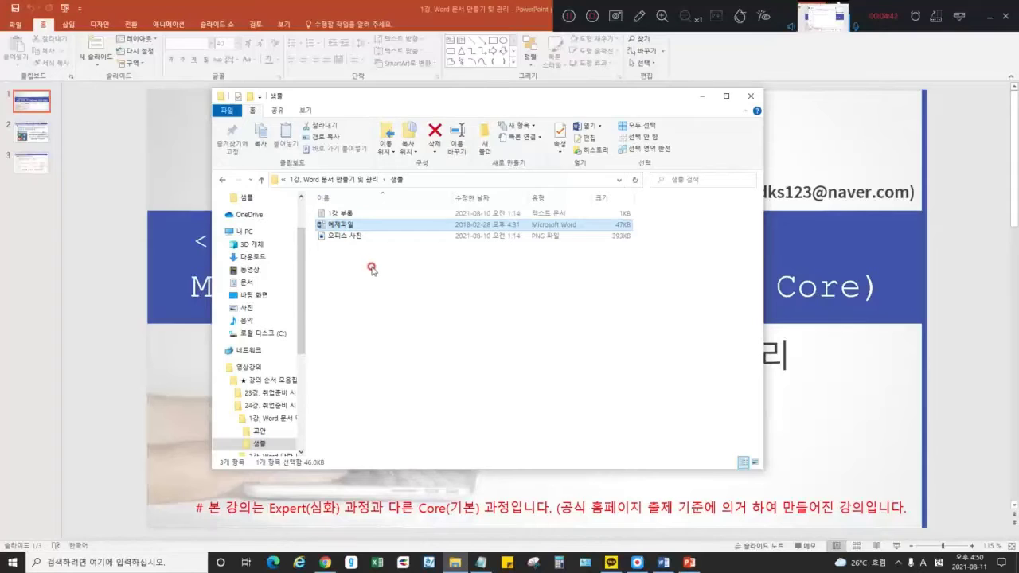
- Put away the 샘플 folder window and display slide 2 of the lecture presentation
{"action": "left_click", "coordinate": [662, 564]}
{"action": "left_click", "coordinate": [662, 564]}
{"action": "left_click", "coordinate": [716, 98]}
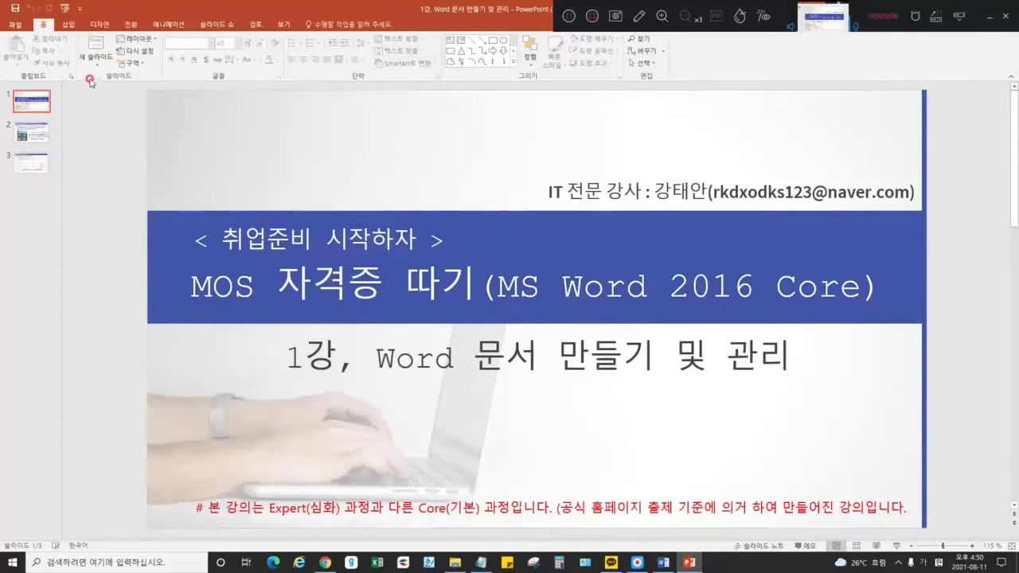
{"action": "left_click", "coordinate": [33, 132]}
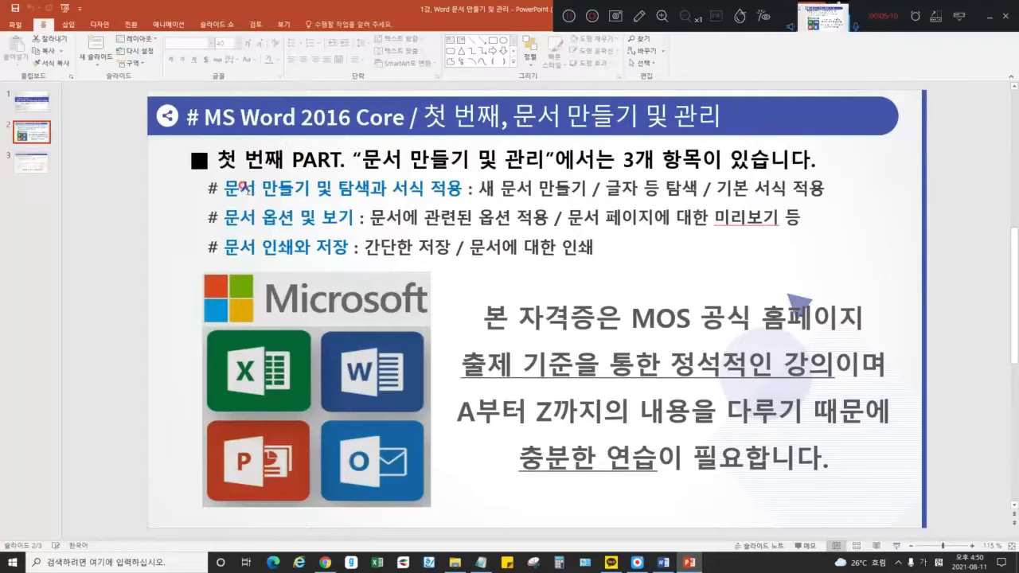
- Review the three topic headings on slide 2: document creation, navigation and formatting; options and views; printing and saving
{"action": "left_click", "coordinate": [224, 188]}
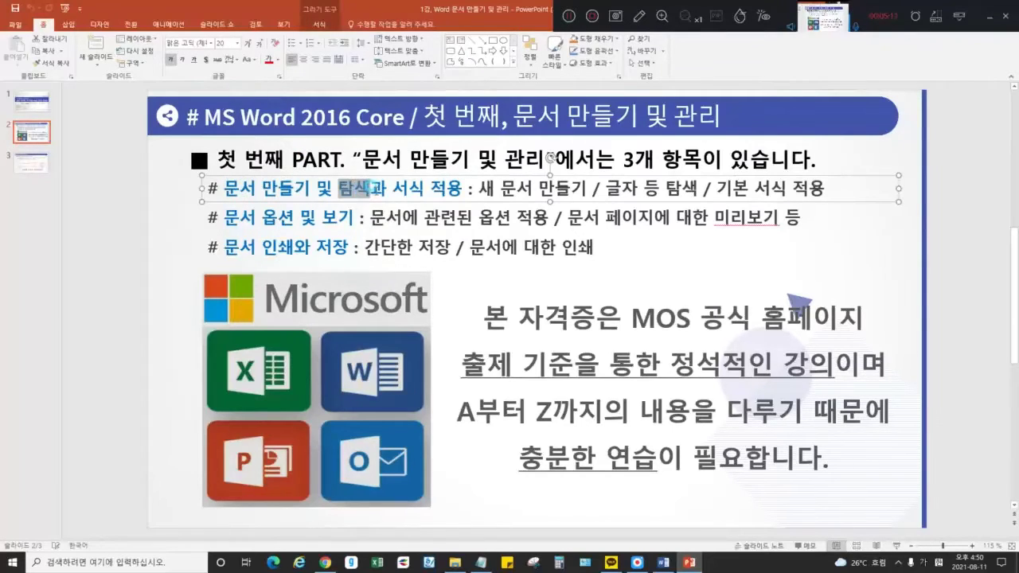
{"action": "left_click_drag", "start_coordinate": [338, 189], "coordinate": [461, 191]}
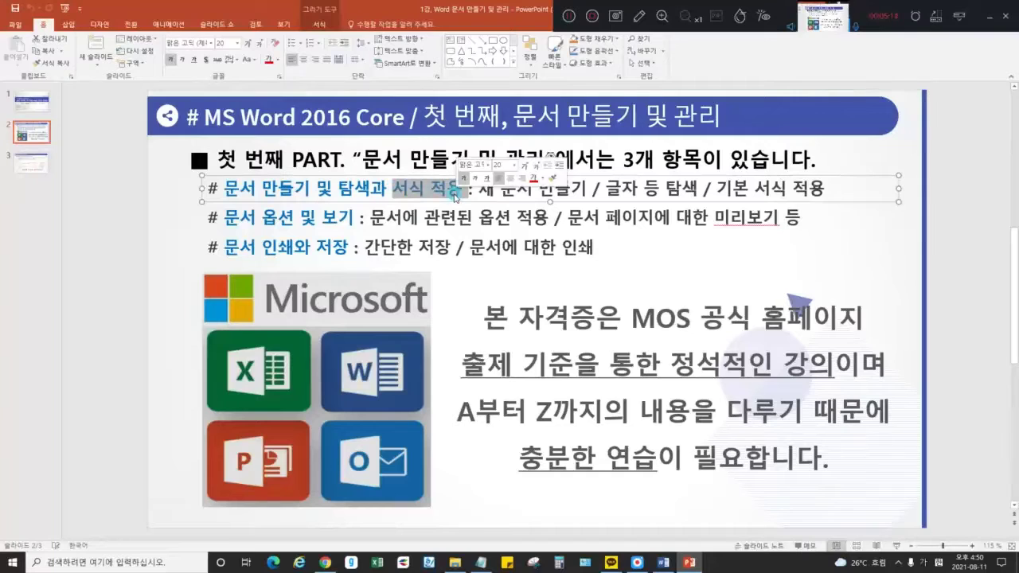
{"action": "left_click", "coordinate": [405, 188]}
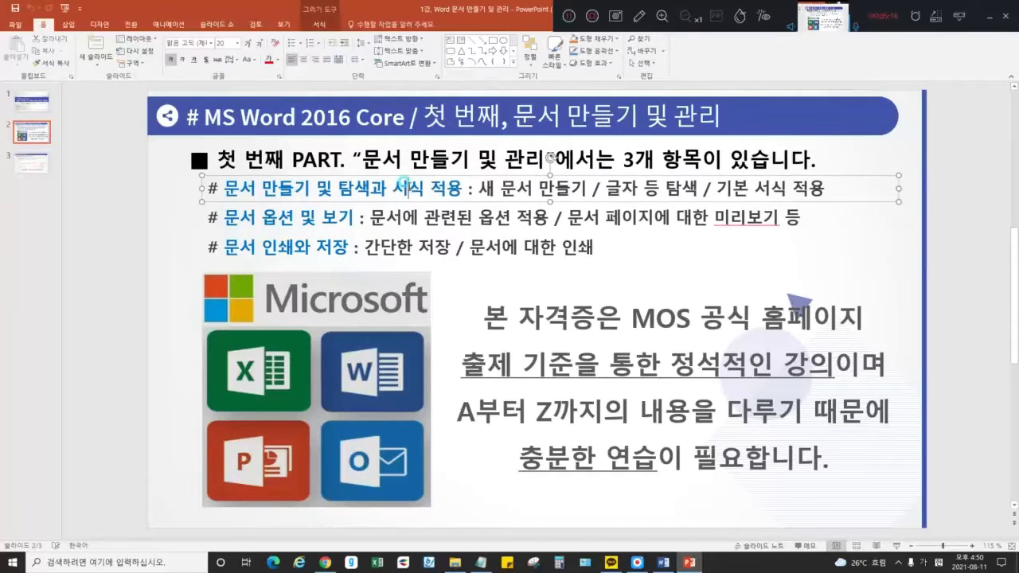
{"action": "left_click", "coordinate": [191, 218]}
{"action": "left_click_drag", "start_coordinate": [223, 217], "coordinate": [296, 218]}
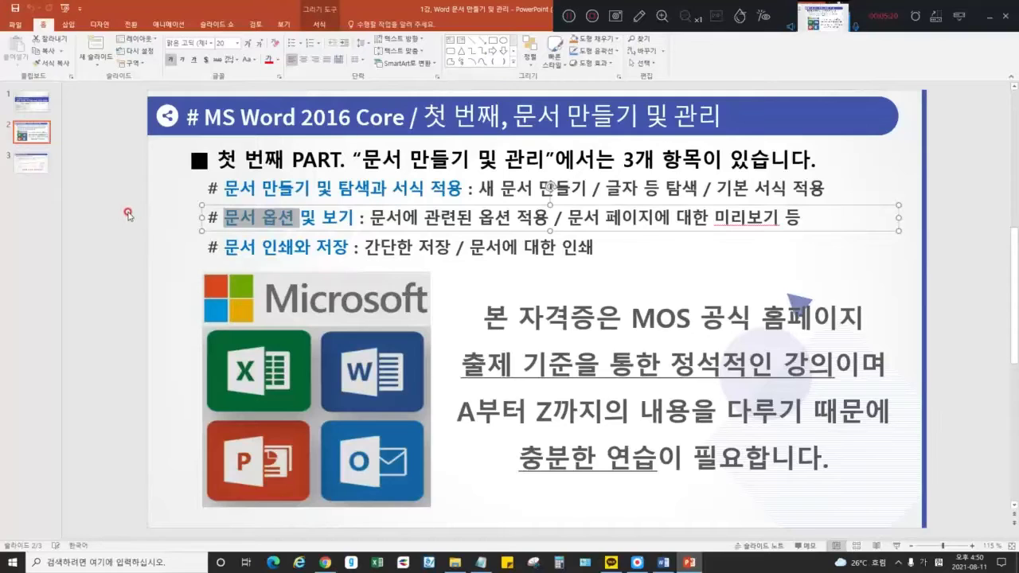
{"action": "left_click_drag", "start_coordinate": [323, 215], "coordinate": [820, 206]}
{"action": "left_click", "coordinate": [352, 217]}
{"action": "left_click", "coordinate": [157, 232]}
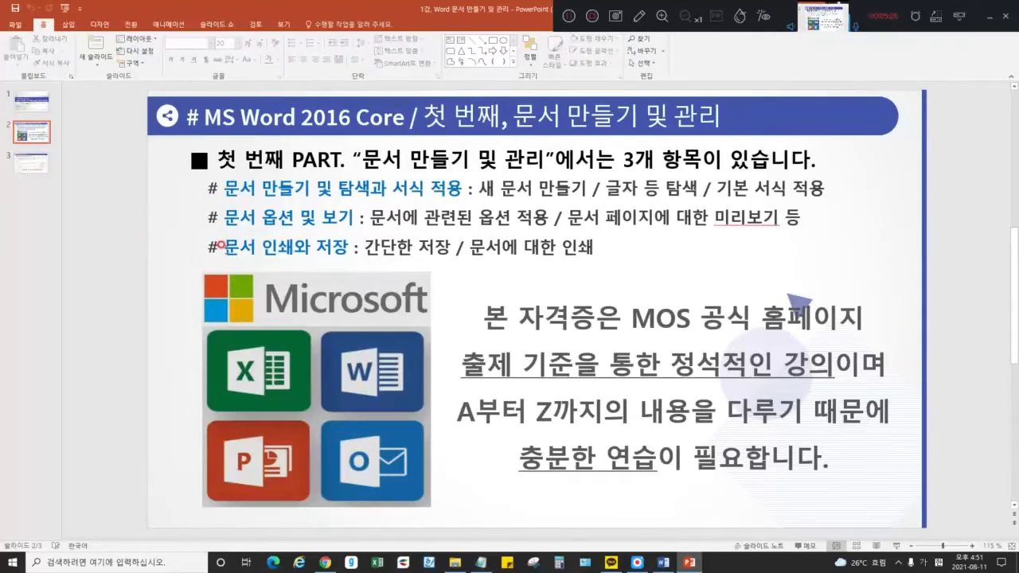
{"action": "left_click_drag", "start_coordinate": [221, 247], "coordinate": [293, 248]}
{"action": "double_click", "coordinate": [329, 248]}
{"action": "left_click", "coordinate": [330, 249]}
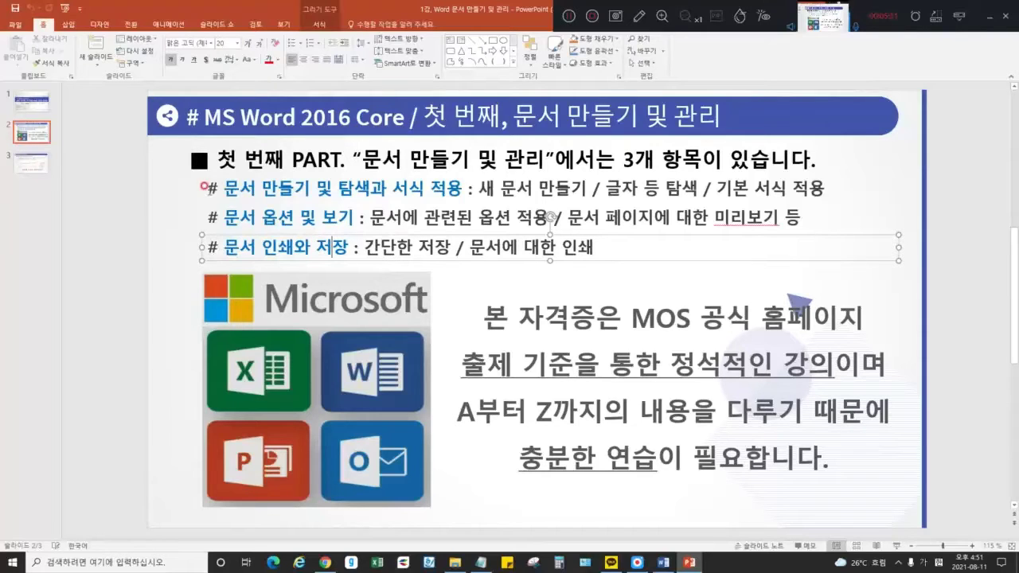
{"action": "left_click", "coordinate": [139, 187]}
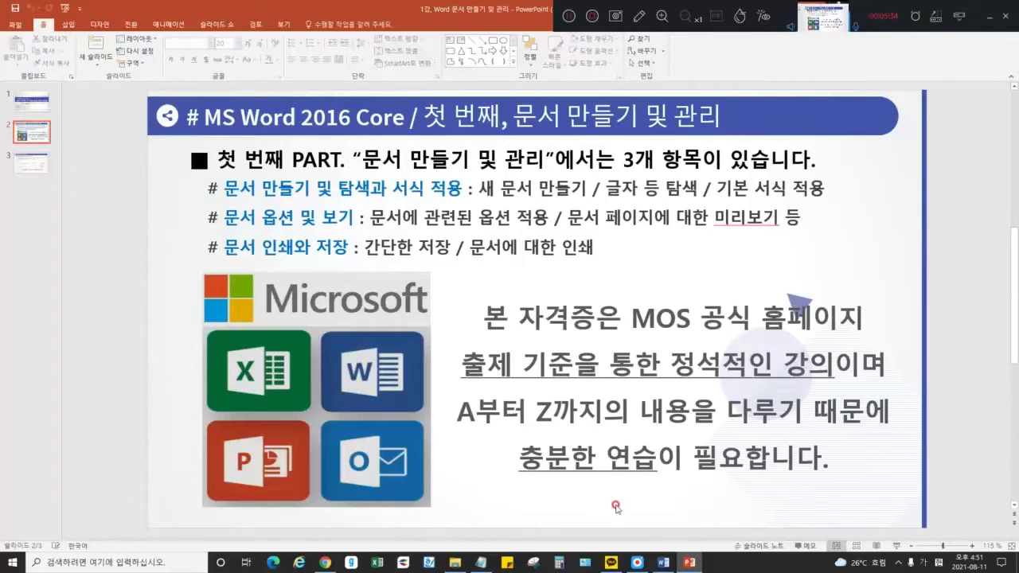
- Switch to the Word document 예제파일, maximize its window and look through its pages
{"action": "left_click", "coordinate": [455, 562]}
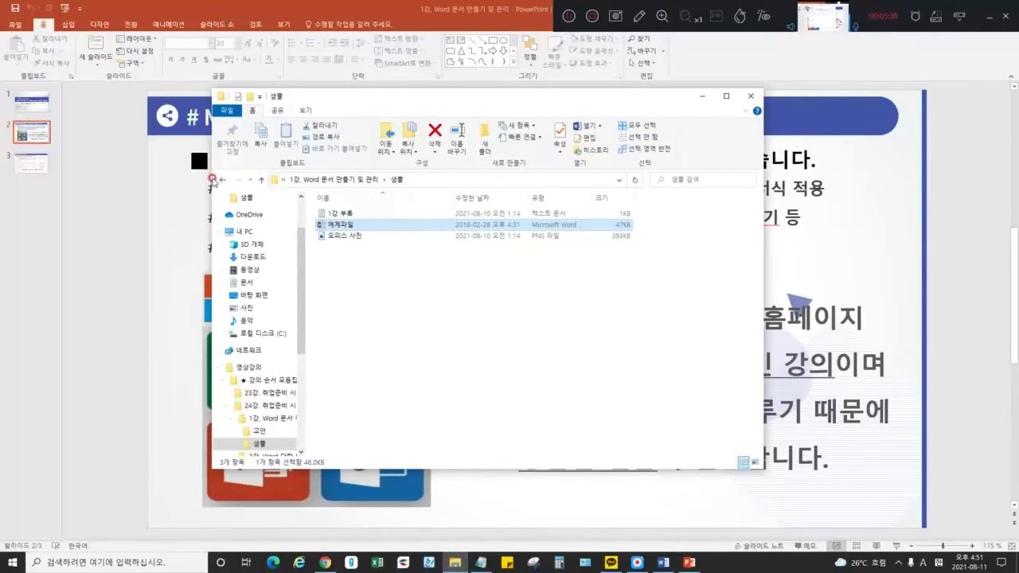
{"action": "left_click", "coordinate": [212, 180]}
{"action": "left_click", "coordinate": [118, 295]}
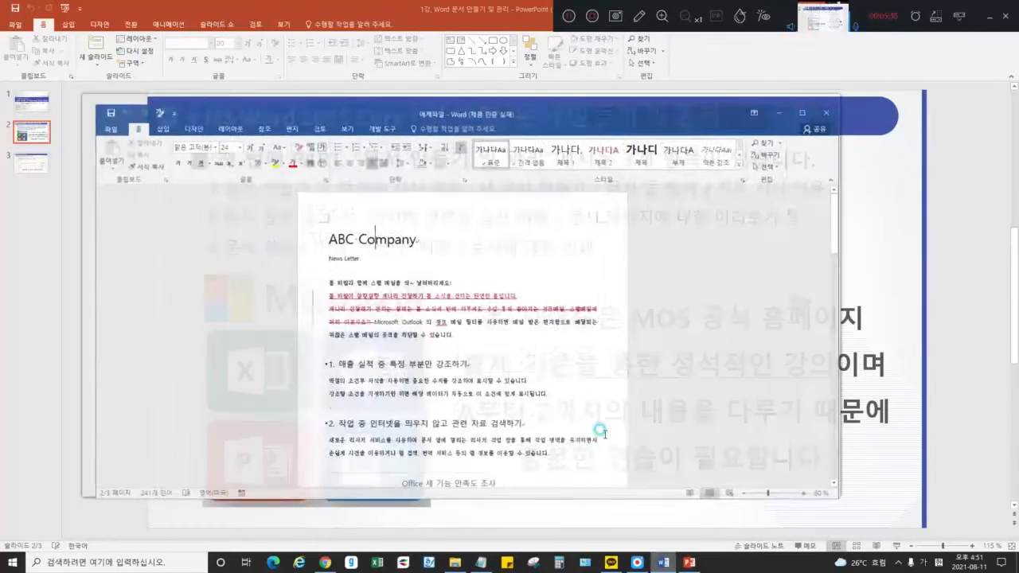
{"action": "double_click", "coordinate": [491, 100]}
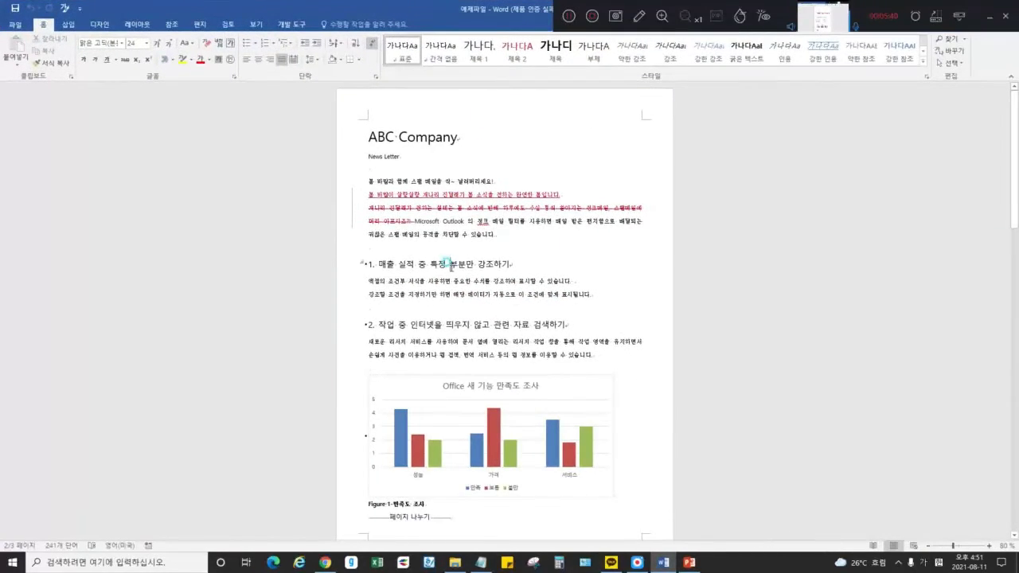
{"action": "left_click", "coordinate": [447, 258]}
{"action": "scroll", "coordinate": [447, 263], "scroll_direction": "down", "scroll_amount": 15}
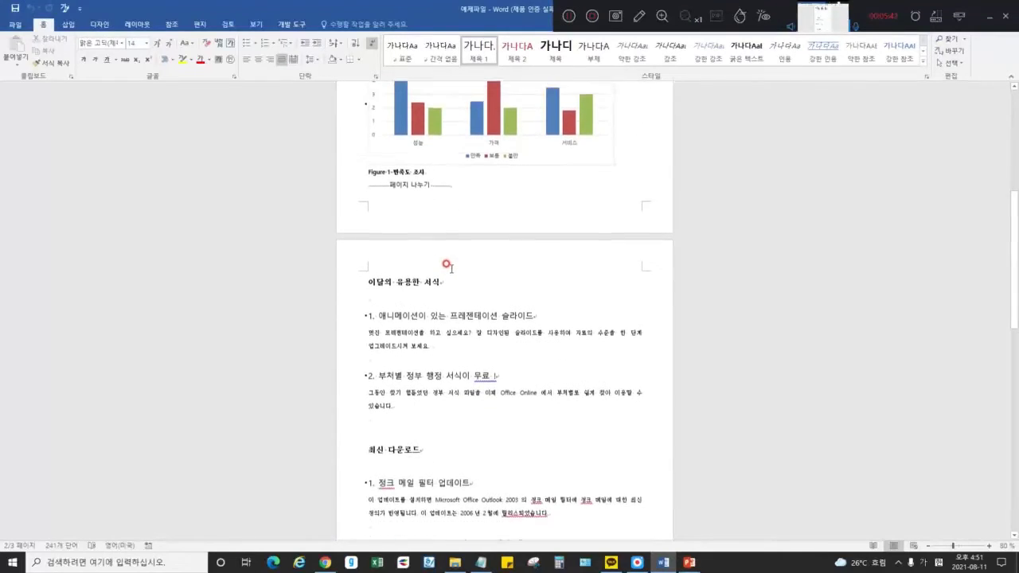
{"action": "left_click_drag", "start_coordinate": [1014, 398], "coordinate": [1016, 140]}
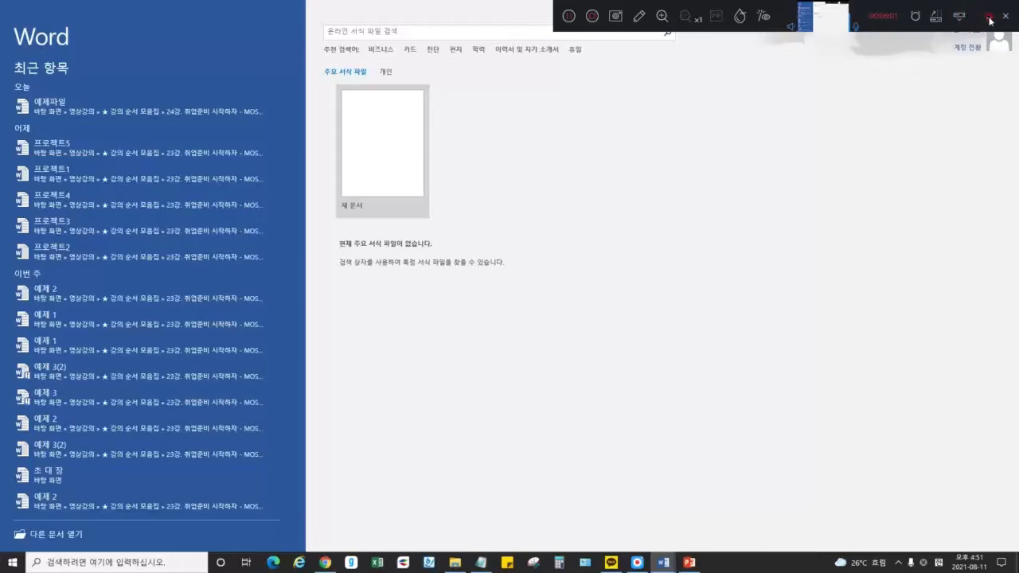
- Search the online Word templates for 비즈니스 and create a document from the 파란색 곡선 편지지 template
{"action": "left_click", "coordinate": [395, 32]}
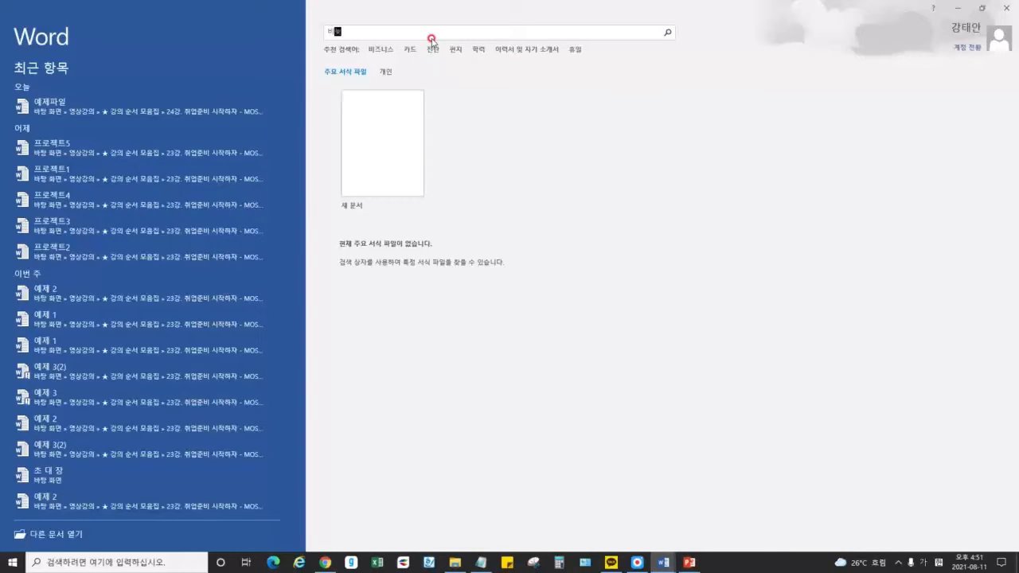
{"action": "type", "text": "비즈니스"}
{"action": "key", "text": "Return"}
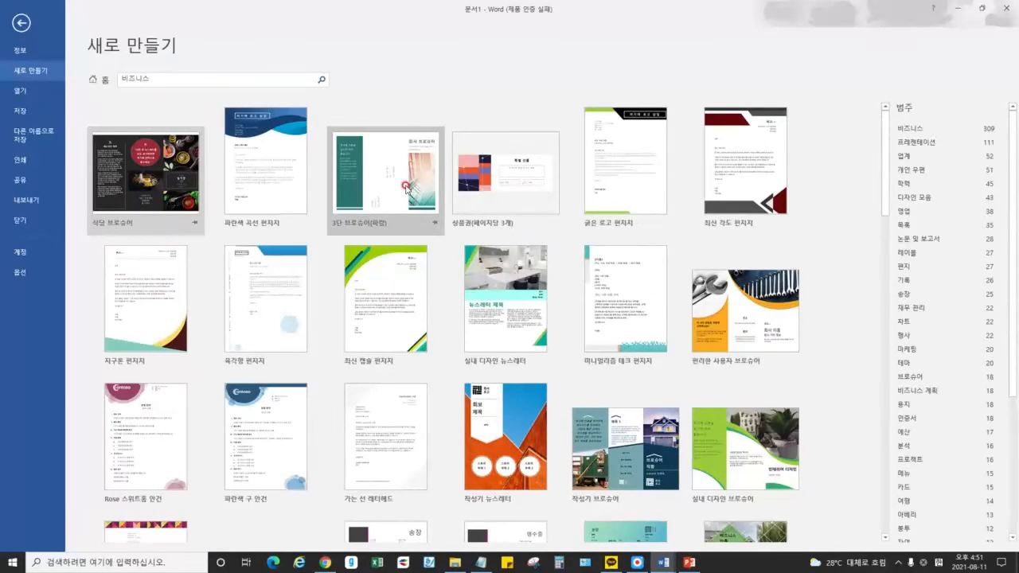
{"action": "left_click", "coordinate": [265, 167]}
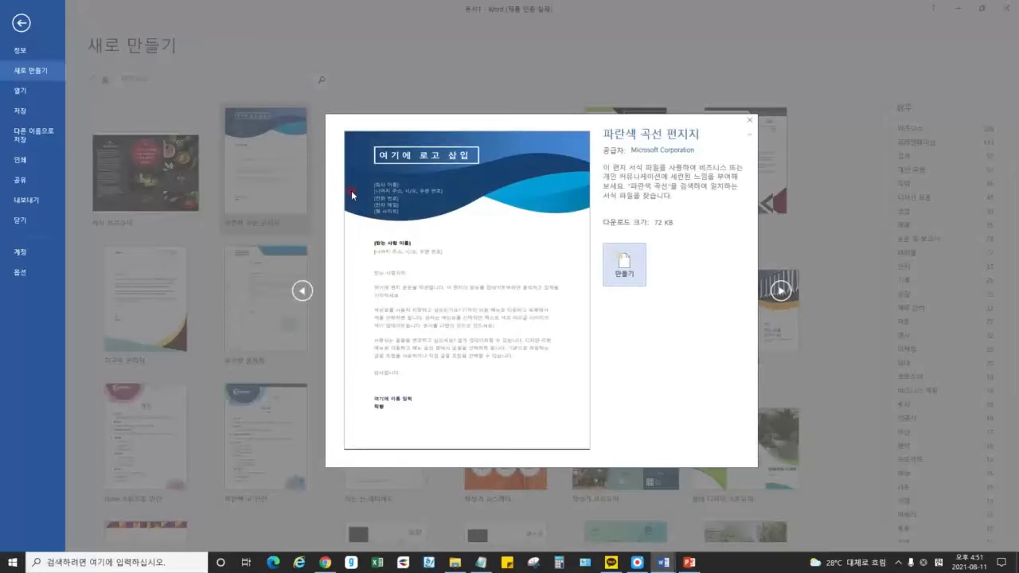
{"action": "left_click", "coordinate": [628, 266]}
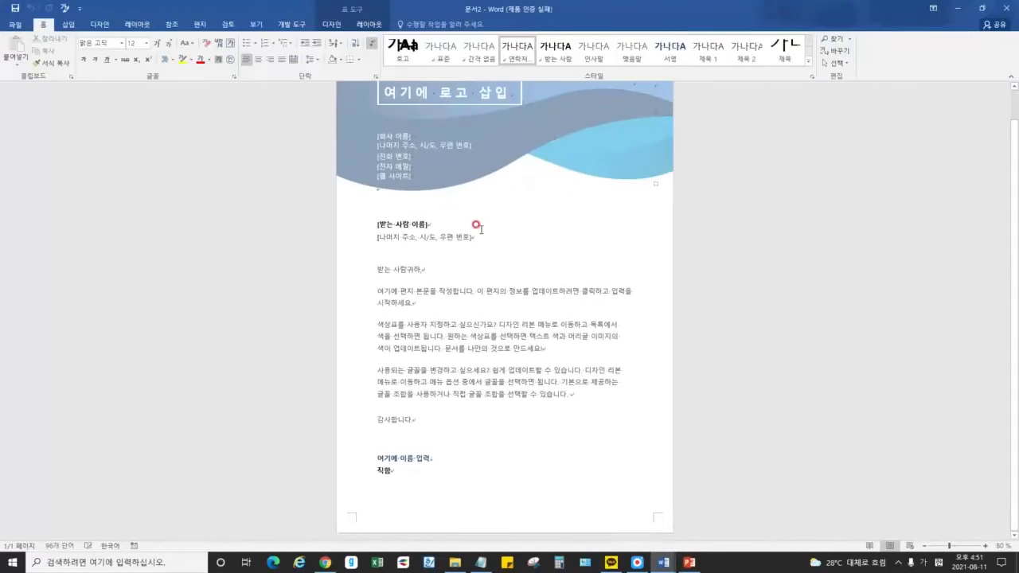
- Look over the placeholder fields in the blue curve letter, then close the document without saving it
{"action": "left_click", "coordinate": [456, 279]}
{"action": "scroll", "coordinate": [442, 199], "scroll_direction": "up", "scroll_amount": 1}
{"action": "left_click", "coordinate": [421, 183]}
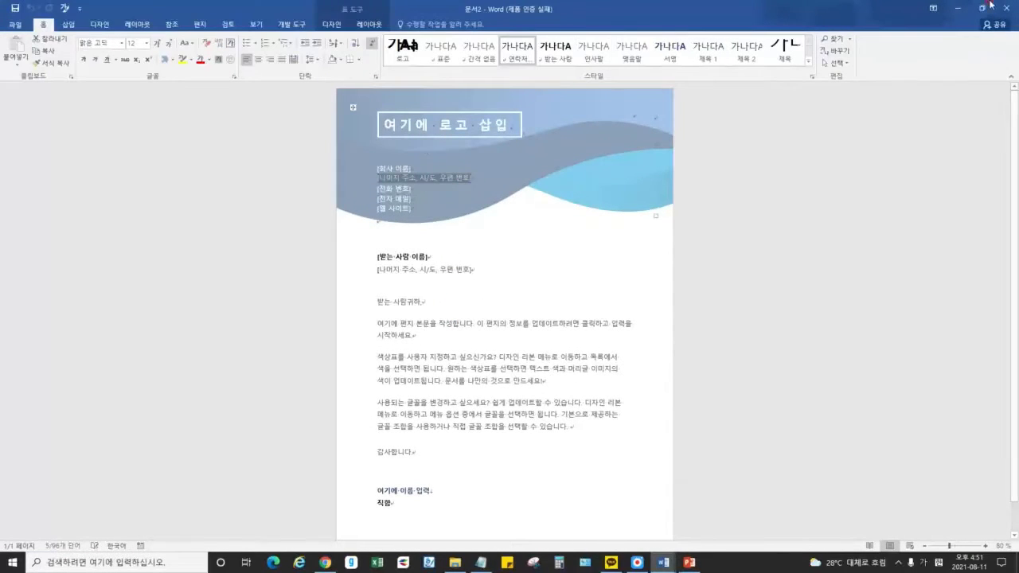
{"action": "left_click", "coordinate": [1004, 8]}
{"action": "left_click", "coordinate": [509, 306]}
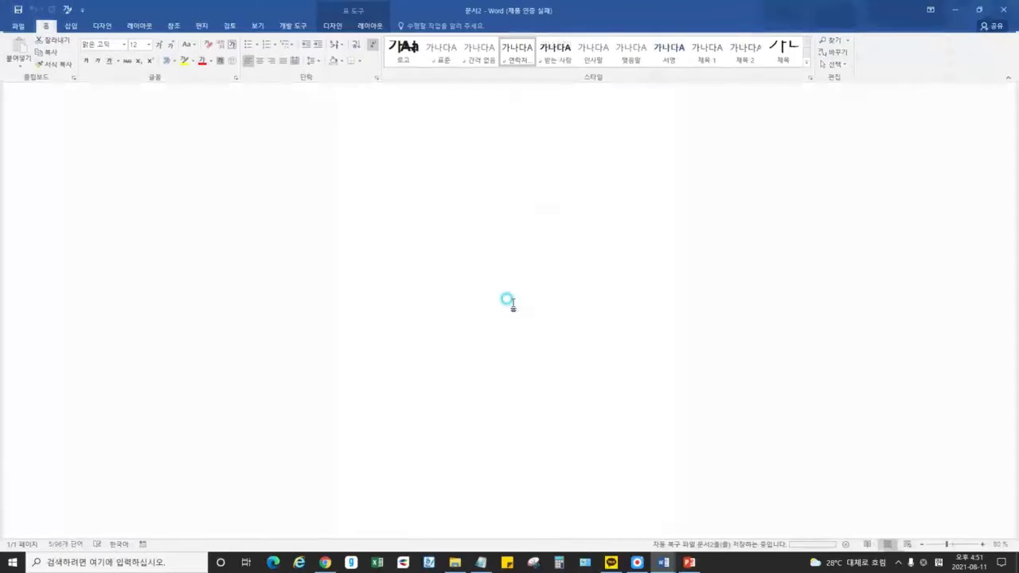
{"action": "left_click", "coordinate": [1005, 8]}
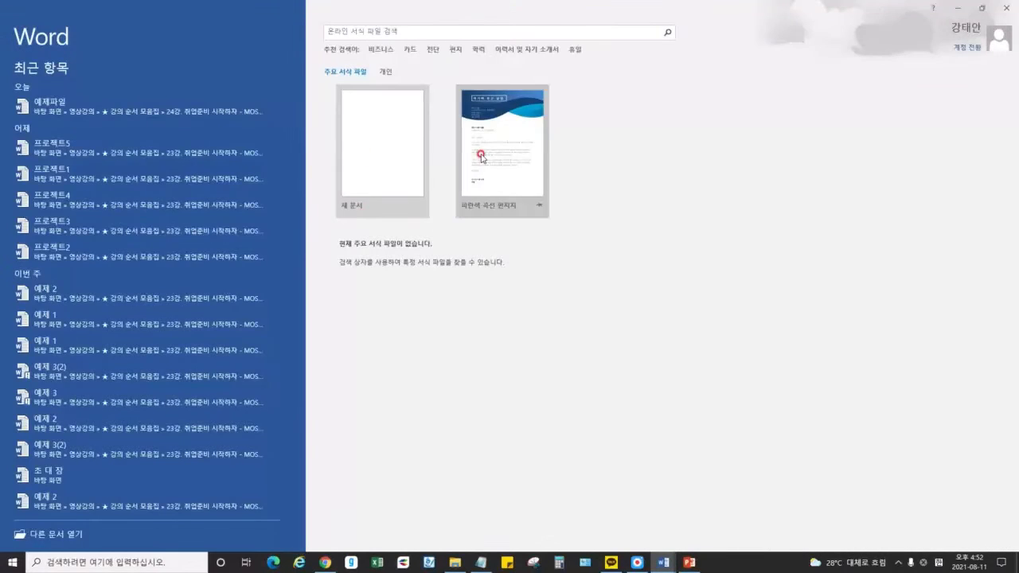
- Create a new blank Word document from the start screen
{"action": "right_click", "coordinate": [510, 166]}
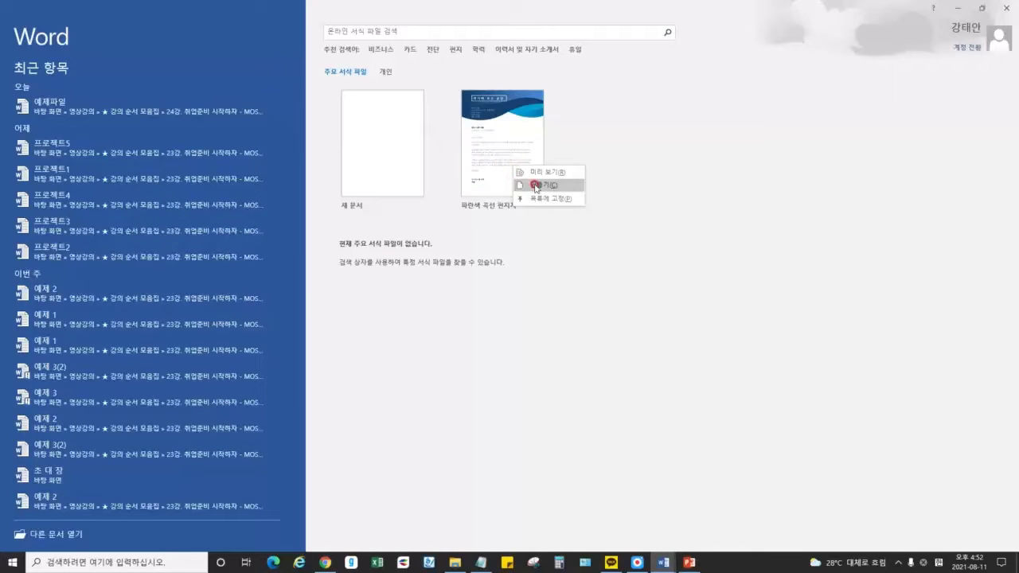
{"action": "left_click", "coordinate": [403, 199]}
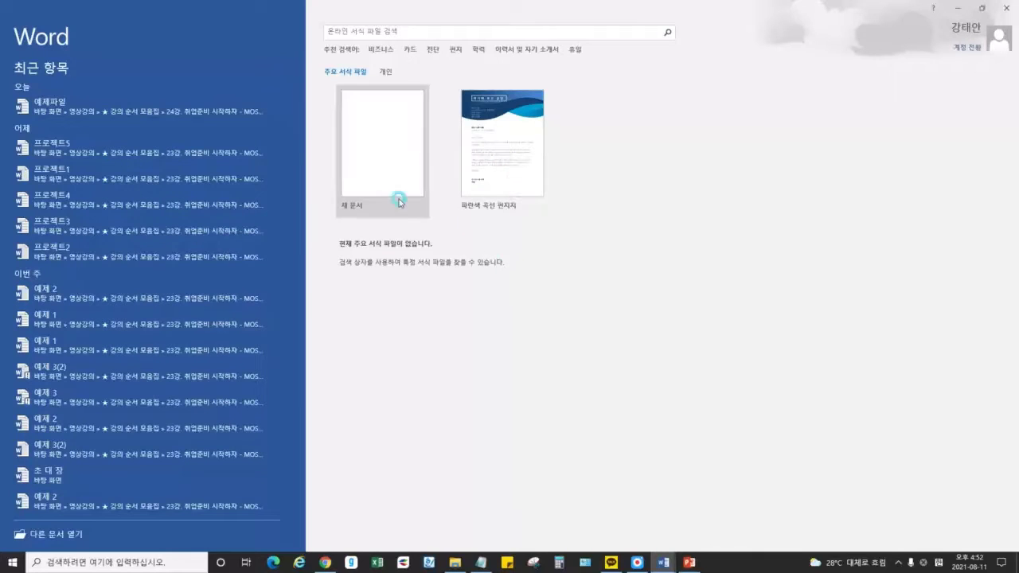
{"action": "left_click", "coordinate": [366, 174]}
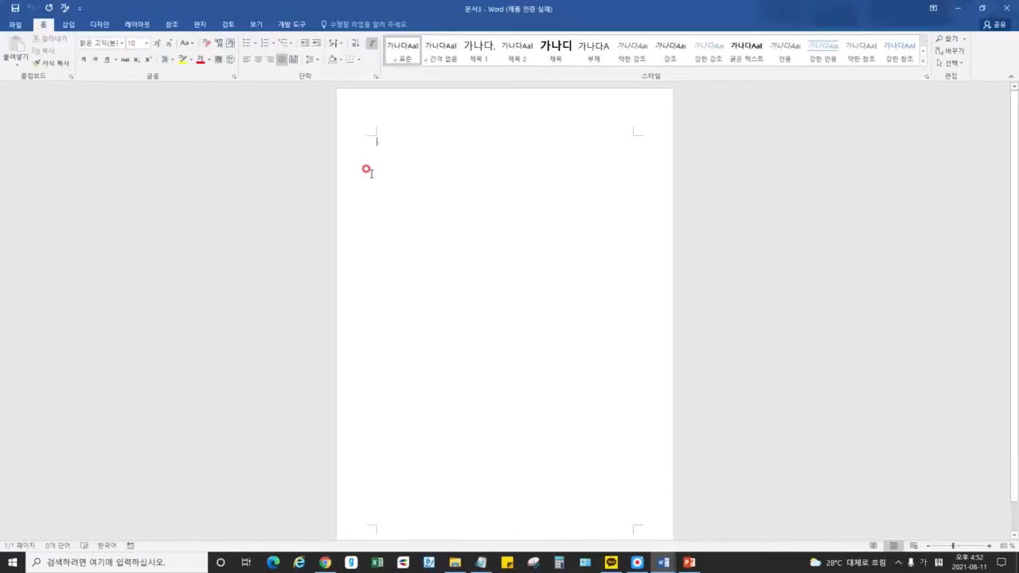
{"action": "left_click", "coordinate": [379, 175]}
- Switch to the PowerPoint lecture and review the slide 2 heading 문서 만들기 및 탐색과 서식 적용
{"action": "left_click", "coordinate": [688, 561]}
{"action": "left_click_drag", "start_coordinate": [225, 189], "coordinate": [311, 191]}
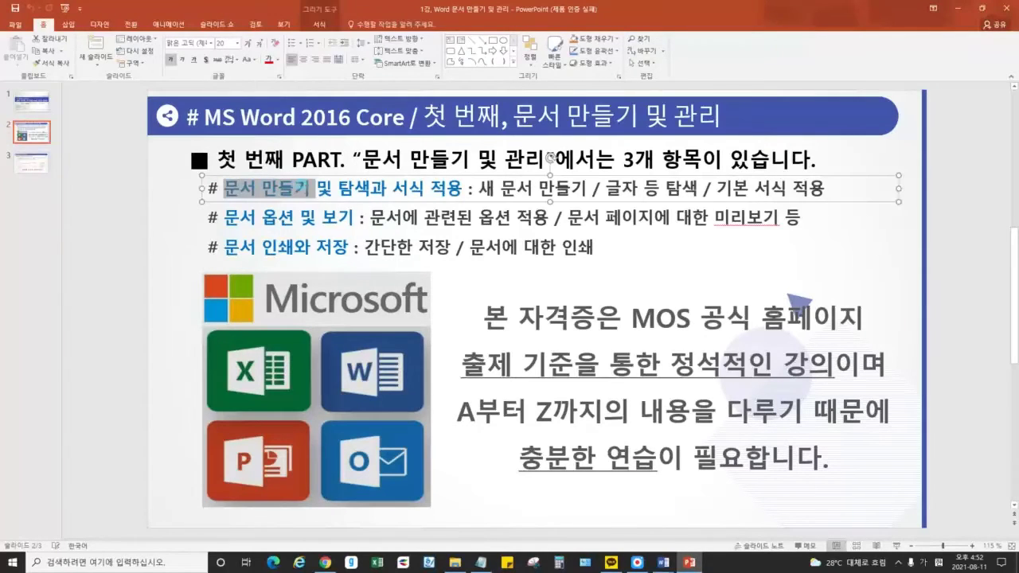
{"action": "left_click", "coordinate": [274, 191]}
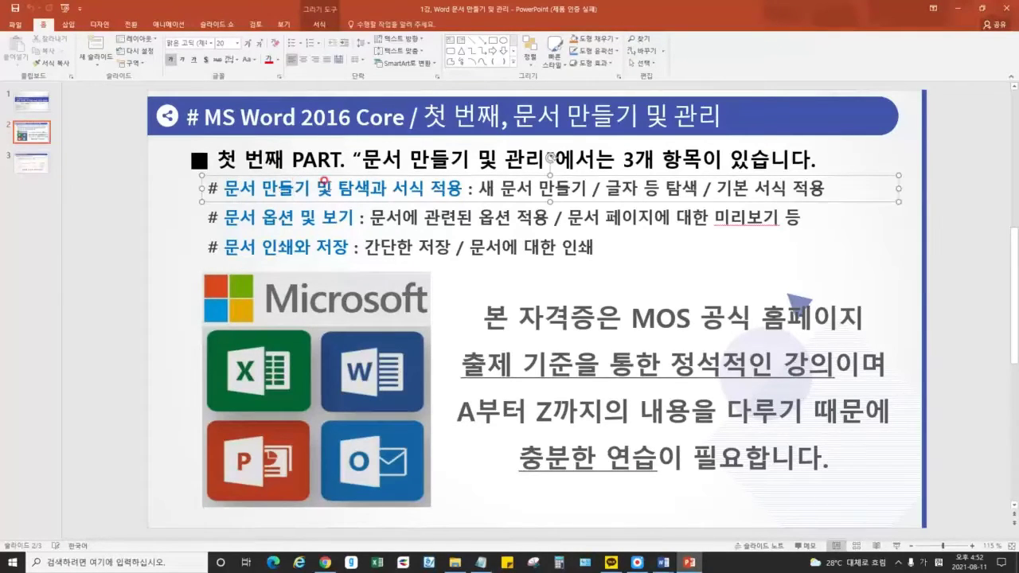
{"action": "left_click_drag", "start_coordinate": [340, 186], "coordinate": [454, 187]}
{"action": "left_click", "coordinate": [448, 188]}
- Return to the Word document 예제파일 and examine its contents from the ABC Company title onward
{"action": "left_click", "coordinate": [961, 8]}
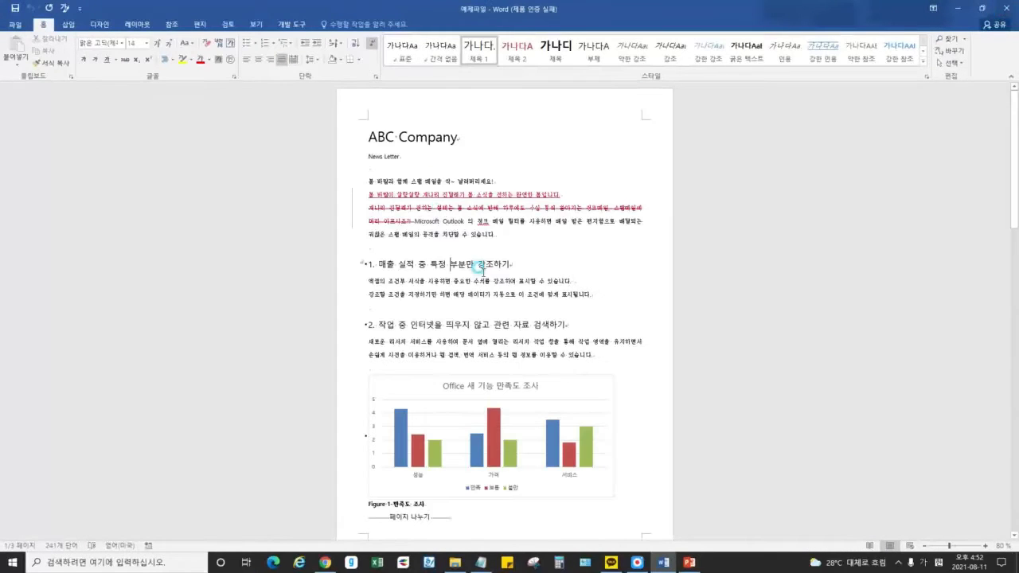
{"action": "left_click", "coordinate": [480, 275]}
{"action": "scroll", "coordinate": [457, 231], "scroll_direction": "down", "scroll_amount": 2}
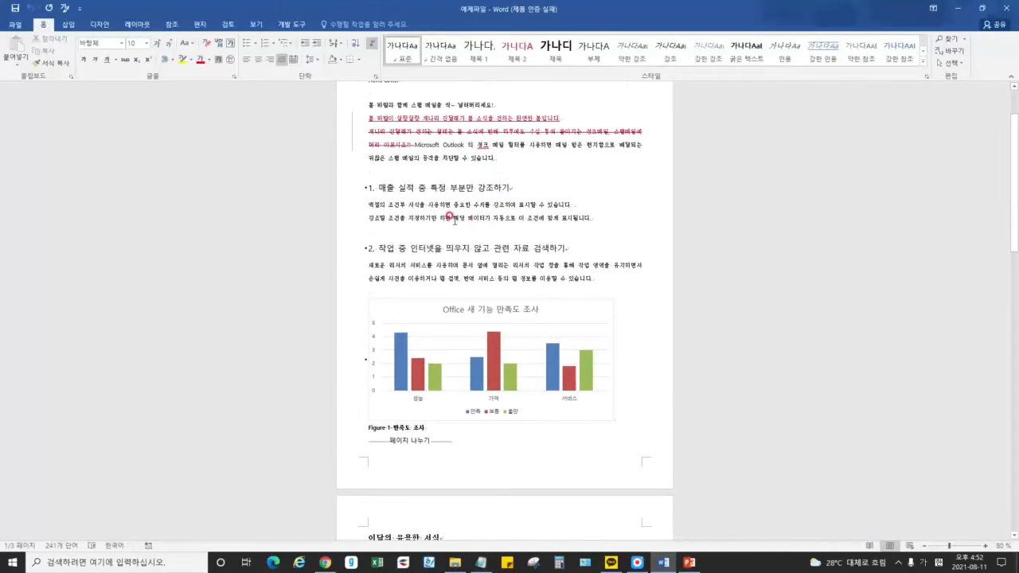
{"action": "scroll", "coordinate": [420, 217], "scroll_direction": "up", "scroll_amount": 2}
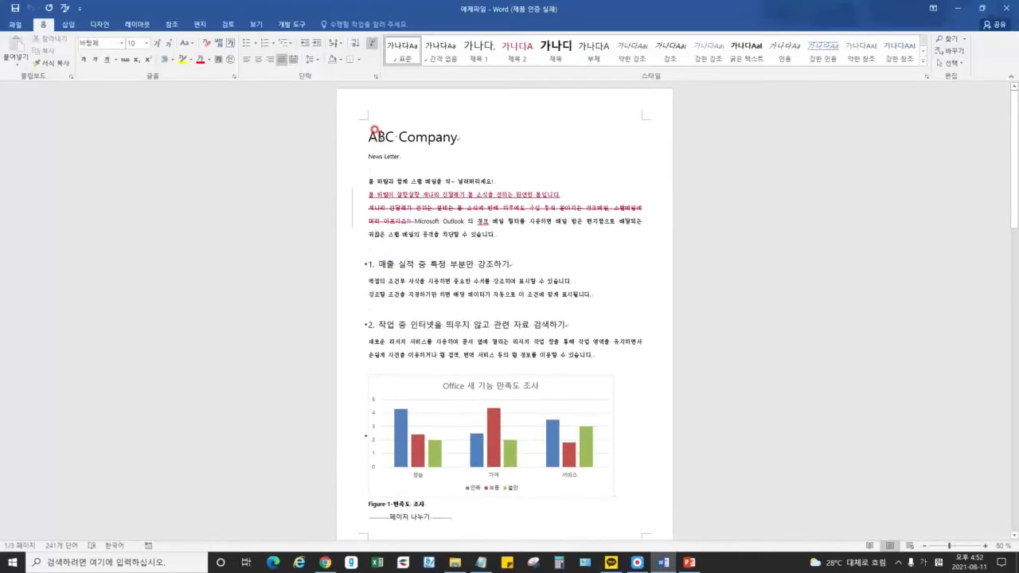
{"action": "left_click_drag", "start_coordinate": [360, 133], "coordinate": [398, 239]}
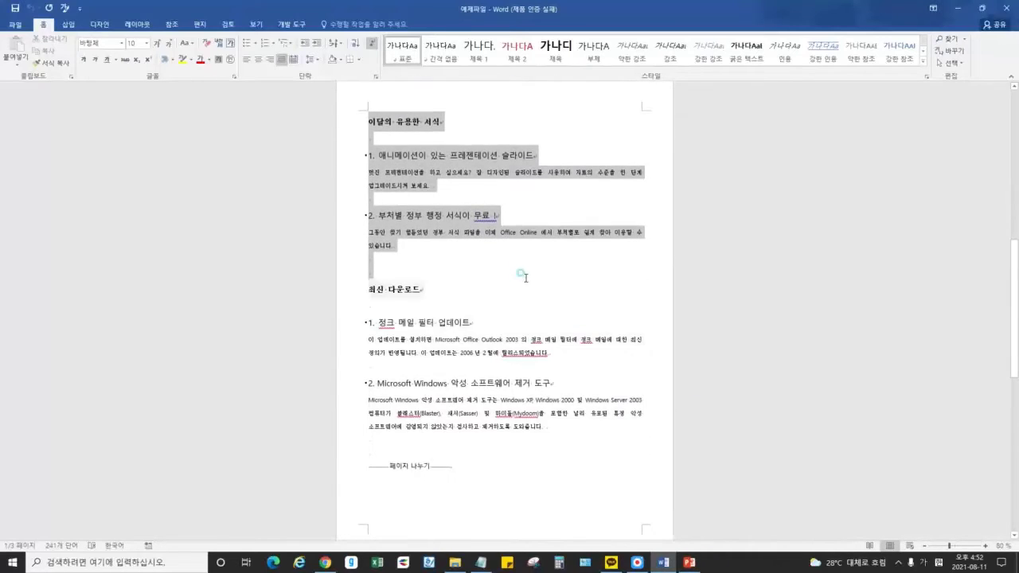
{"action": "left_click", "coordinate": [510, 255]}
{"action": "scroll", "coordinate": [510, 256], "scroll_direction": "up", "scroll_amount": 10}
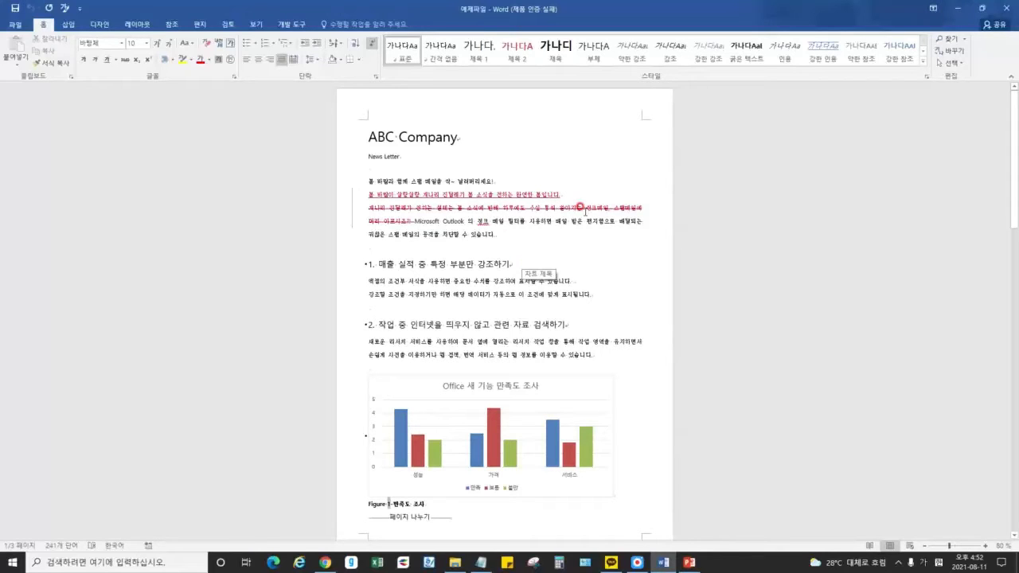
- Open the Navigation search pane in 예제파일 and close it again
{"action": "key", "text": "alt+Tab"}
{"action": "key", "text": "alt+Tab"}
{"action": "key", "text": "ctrl+f"}
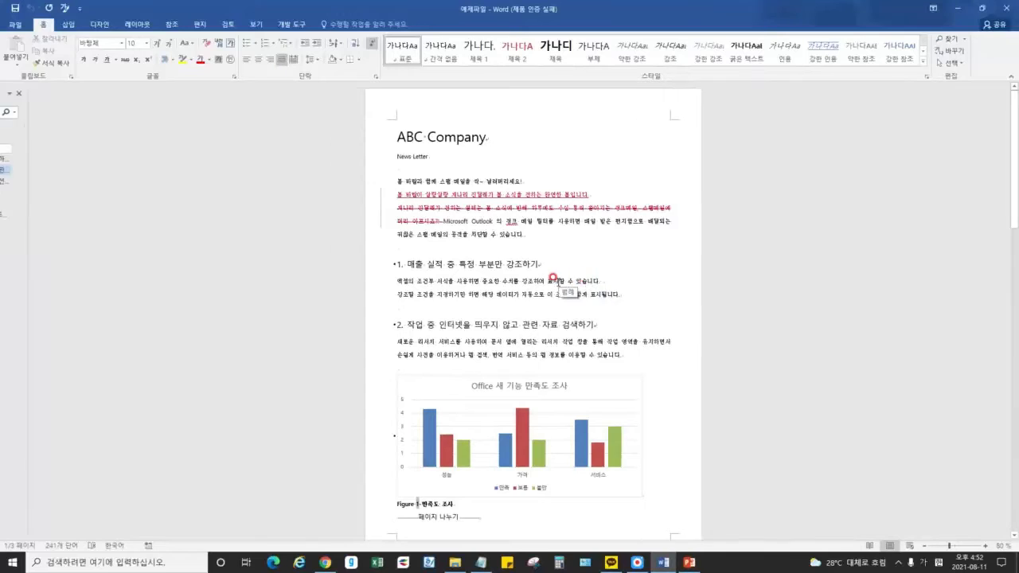
{"action": "left_click", "coordinate": [134, 93]}
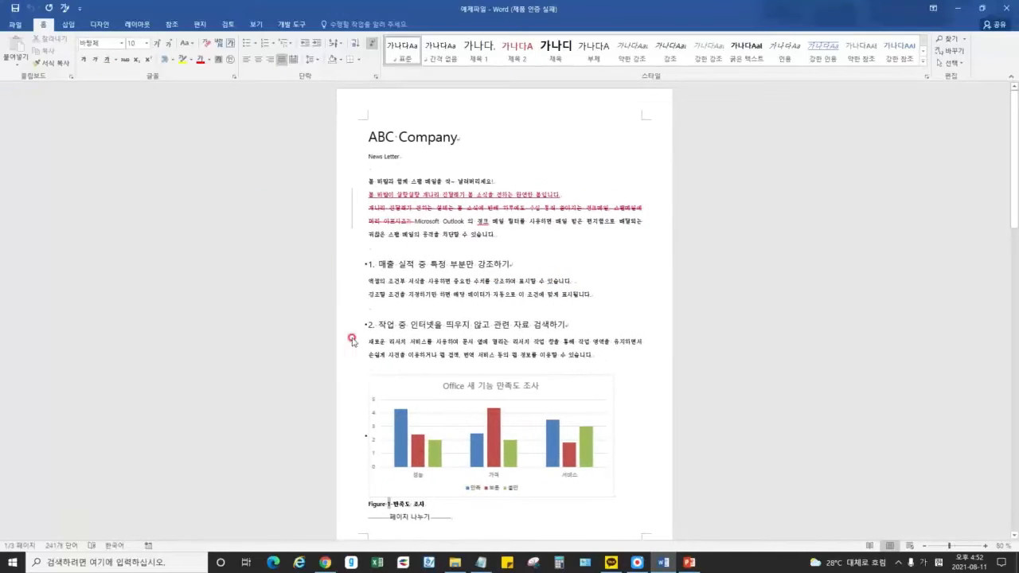
- Switch to the 1강 부록 Notepad file and complete item 1 as 탐색 단축키 : Ctrl + F /
{"action": "left_click", "coordinate": [480, 564]}
{"action": "type", "text": "d"}
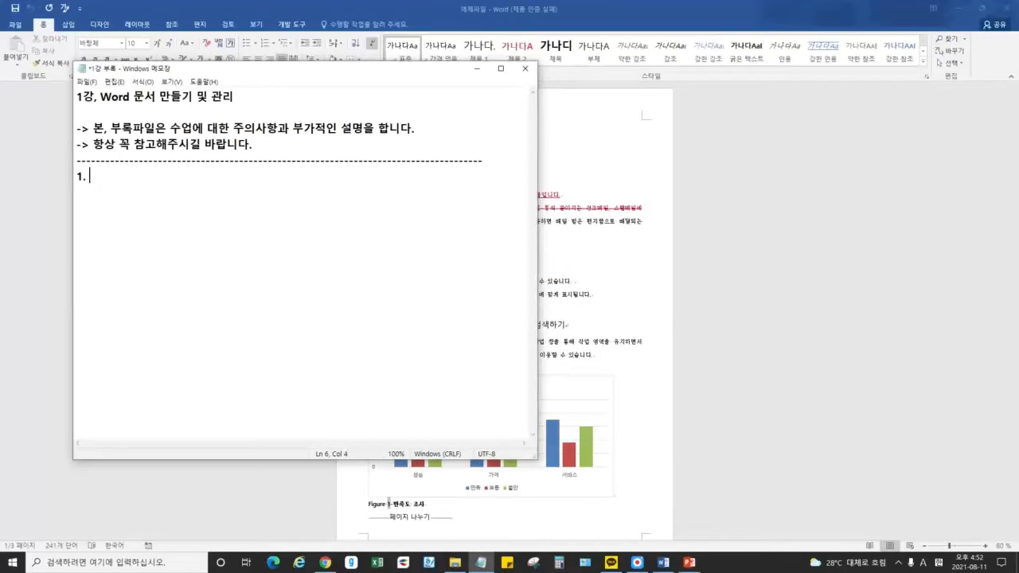
{"action": "type", "text": "탐색 단축키 : Ctrl + F /"}
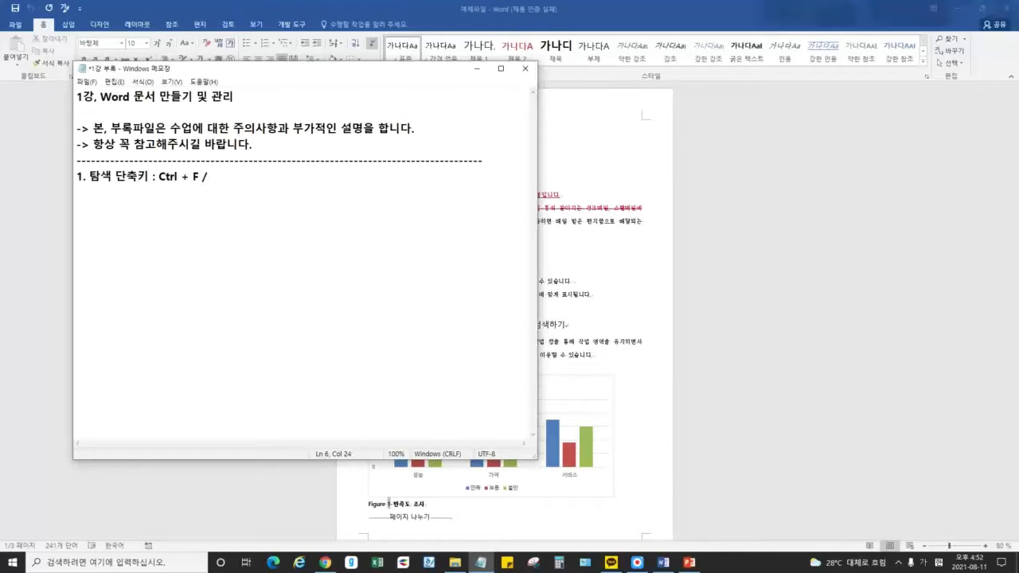
- Return to the 예제파일 document, open the Navigation search pane and close it again
{"action": "left_click", "coordinate": [774, 185]}
{"action": "key", "text": "ctrl+f"}
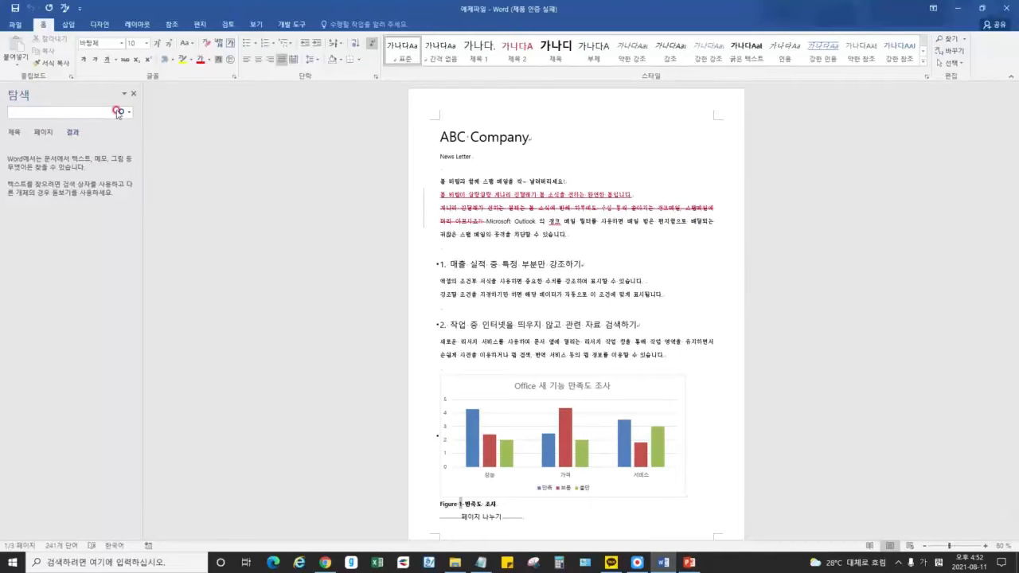
{"action": "left_click", "coordinate": [133, 95]}
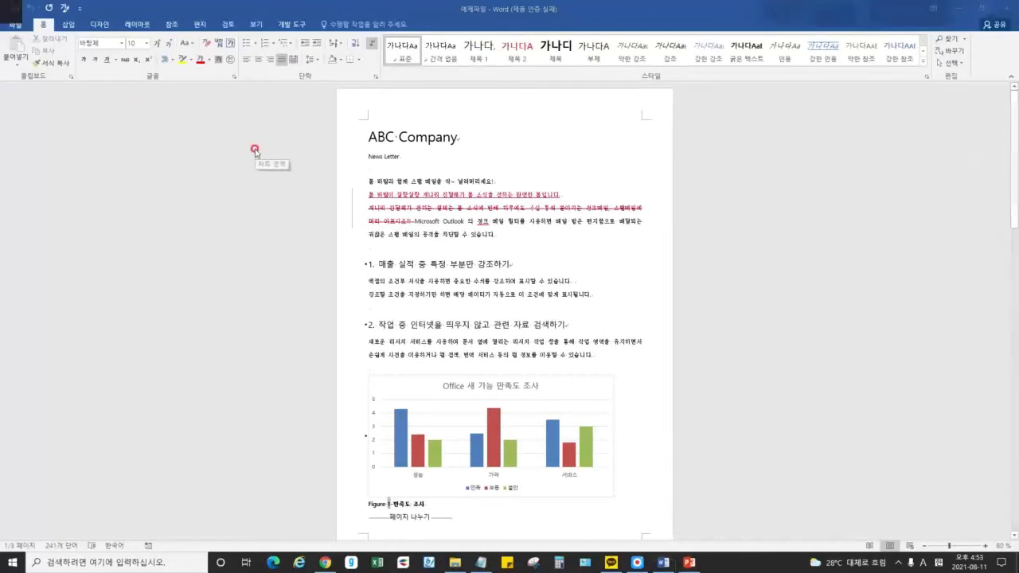
{"action": "key", "text": "alt+Tab"}
{"action": "key", "text": "alt+Tab"}
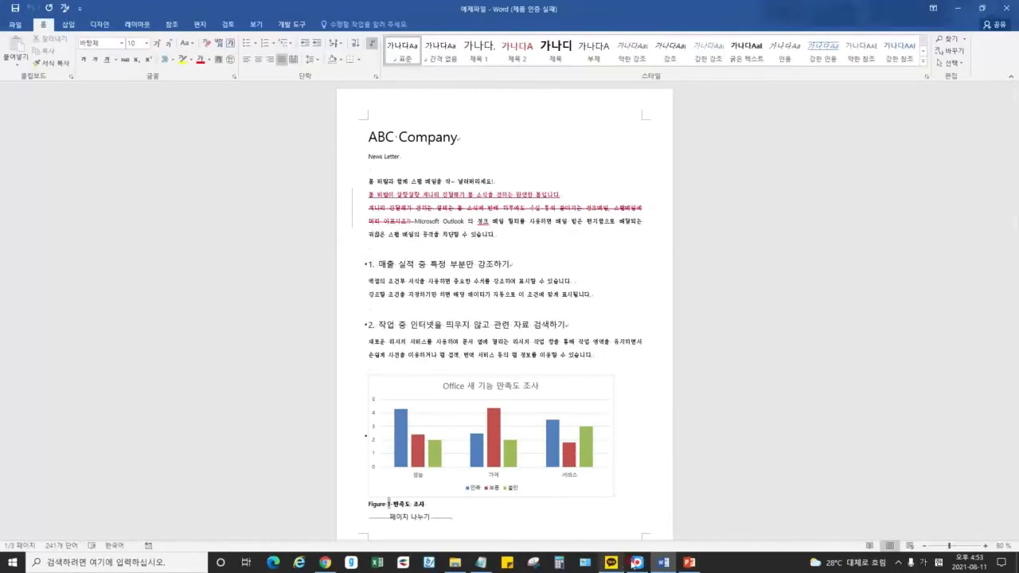
- Switch to the 1강 부록 note and extend item 1 with 맨 위 (리본메뉴에서 [홈] 탭
{"action": "left_click", "coordinate": [480, 562]}
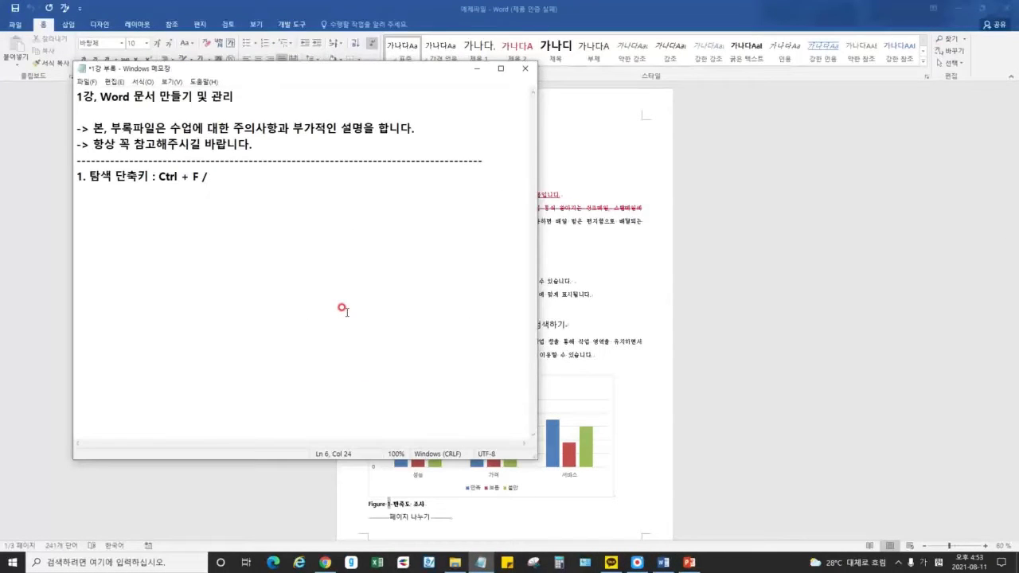
{"action": "type", "text": "맨 위 (리본메뉴)"}
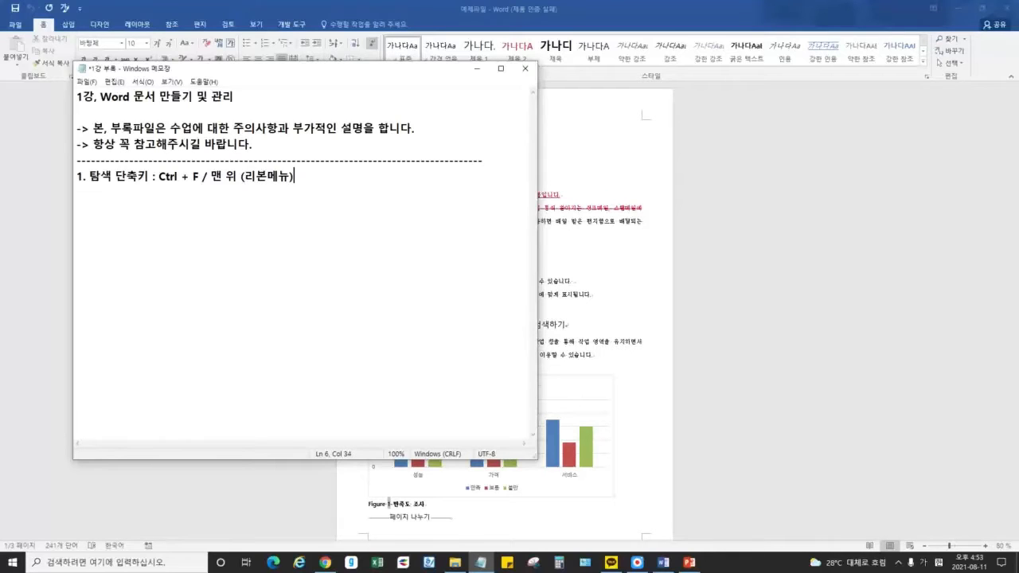
{"action": "left_click_drag", "start_coordinate": [398, 70], "coordinate": [430, 158]}
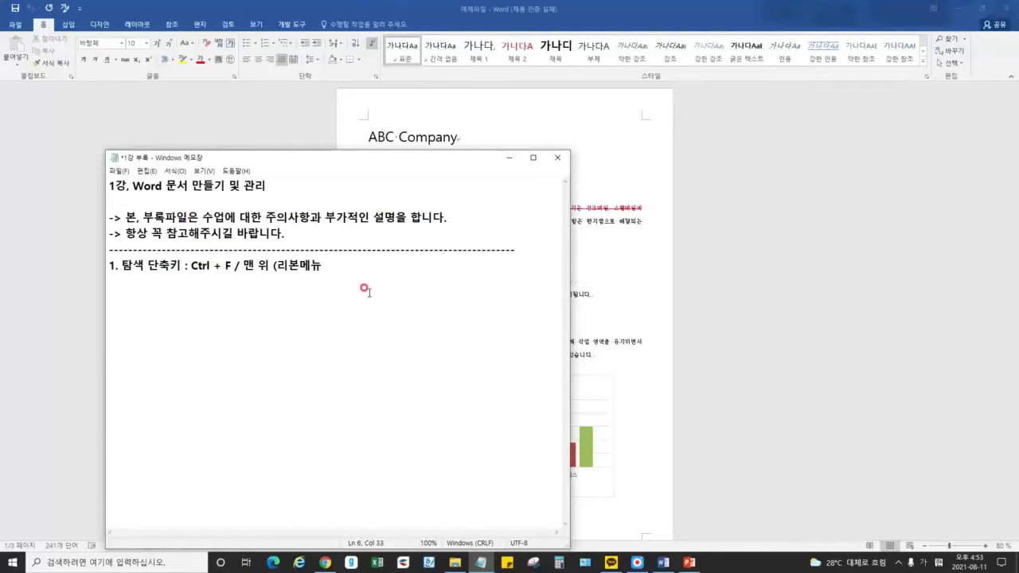
{"action": "type", "text": "에서 [홈] 탭"}
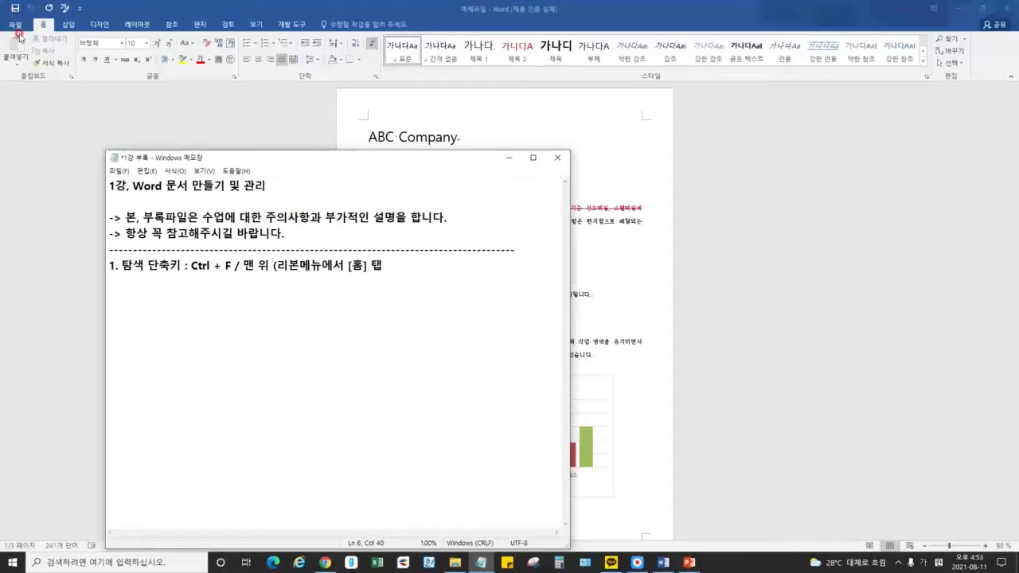
- Go back to Word and look through the commands of the 디자인, 삽입, 홈 and 파일 ribbon tabs
{"action": "left_click", "coordinate": [72, 29]}
{"action": "left_click", "coordinate": [121, 24]}
{"action": "left_click", "coordinate": [99, 24]}
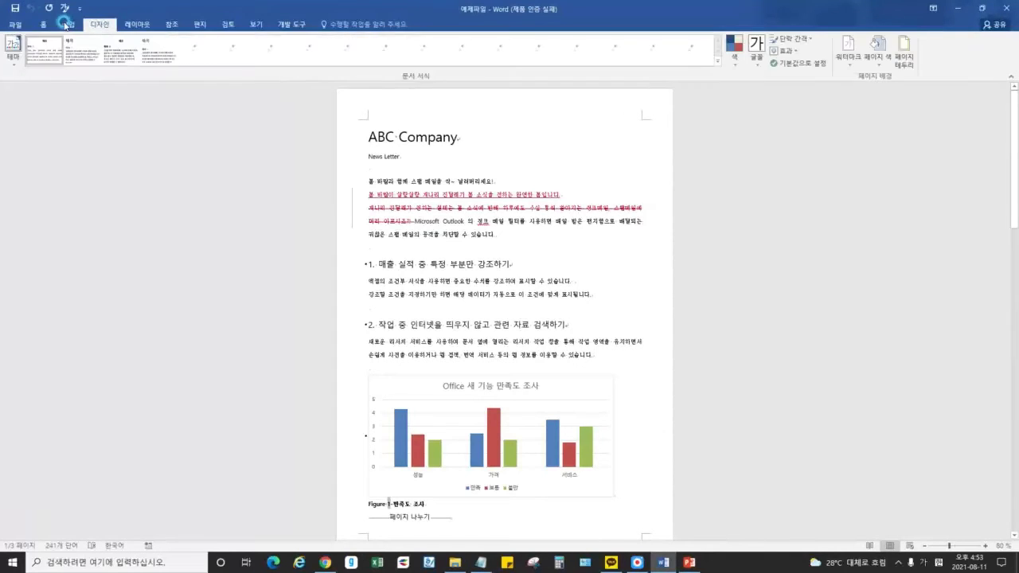
{"action": "left_click", "coordinate": [68, 24]}
{"action": "left_click", "coordinate": [43, 24]}
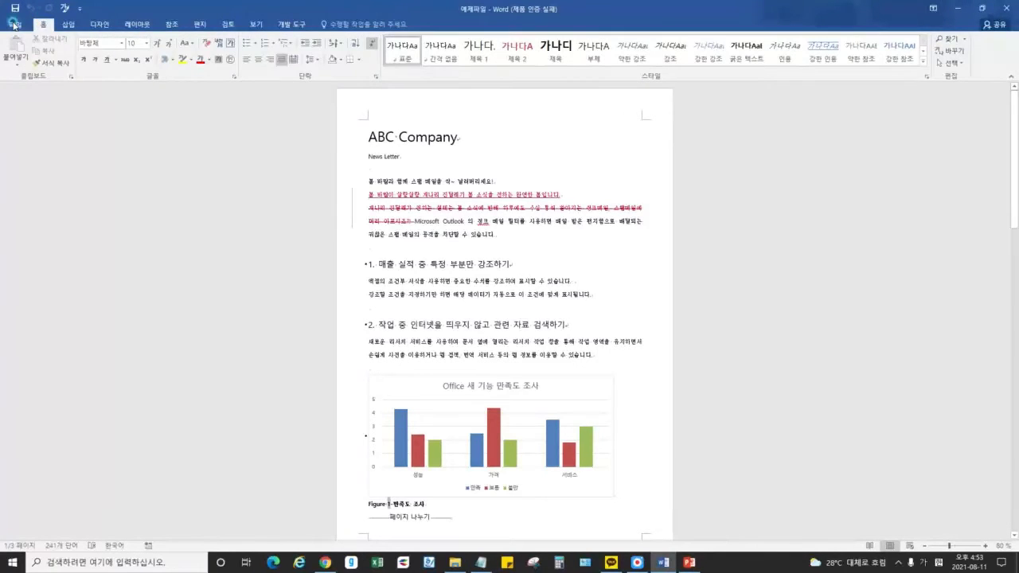
{"action": "left_click", "coordinate": [16, 24]}
{"action": "left_click", "coordinate": [17, 20]}
{"action": "left_click", "coordinate": [54, 27]}
{"action": "left_click", "coordinate": [647, 460]}
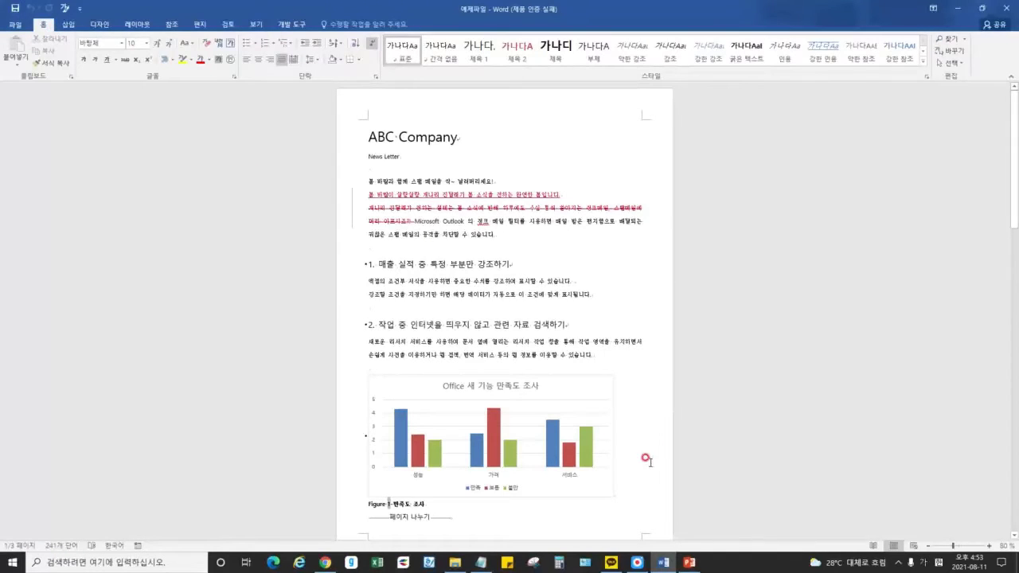
- Switch to the Notepad note and append - 맨 오른쪽 "탐색" to the end of item 1
{"action": "left_click", "coordinate": [480, 562]}
{"action": "left_click", "coordinate": [402, 288]}
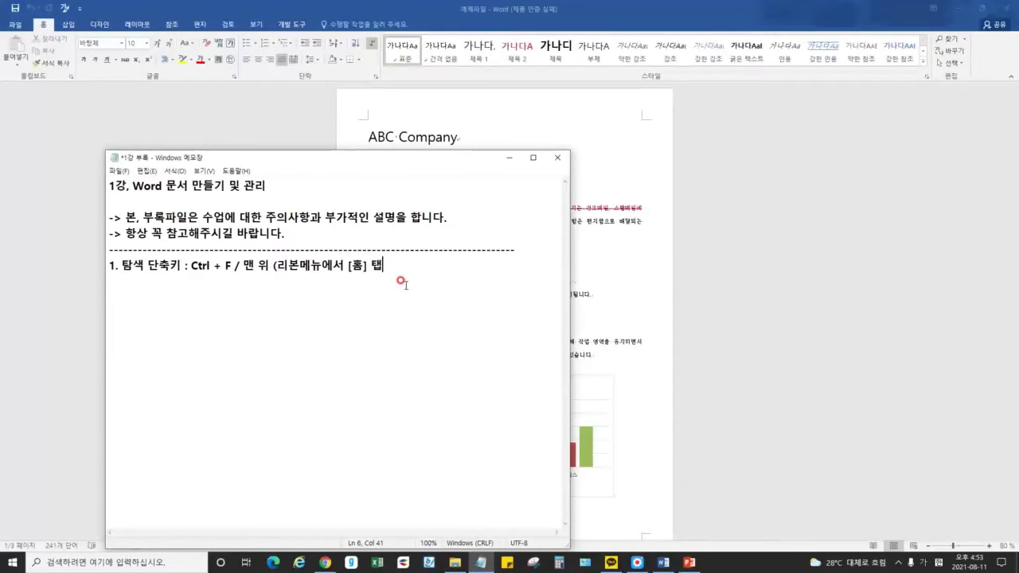
{"action": "type", "text": "- 맨 오른쪽 \"탐색\""}
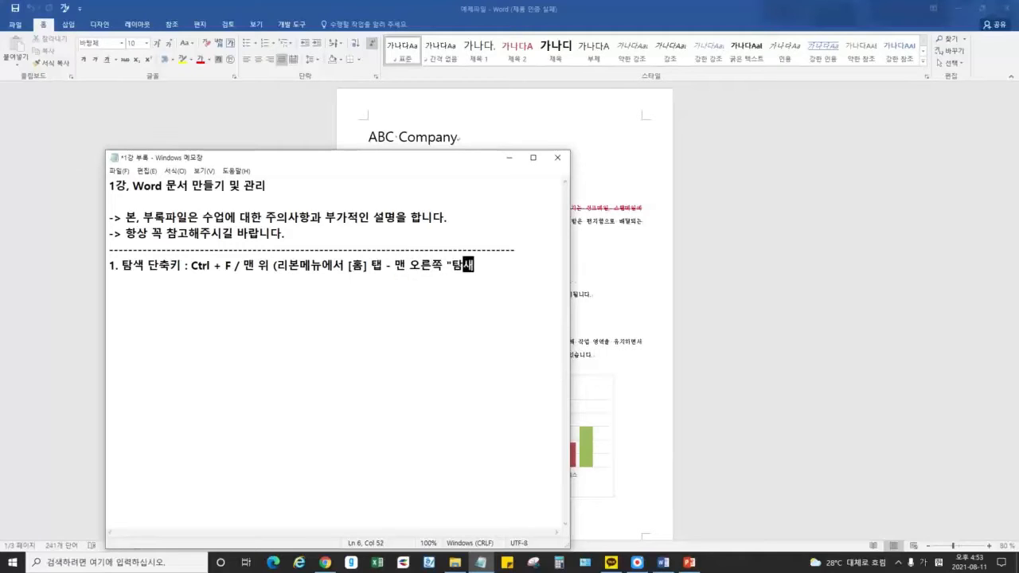
- Open the Navigation pane in 예제파일 with the 찾기 command and close it
{"action": "left_click", "coordinate": [872, 195]}
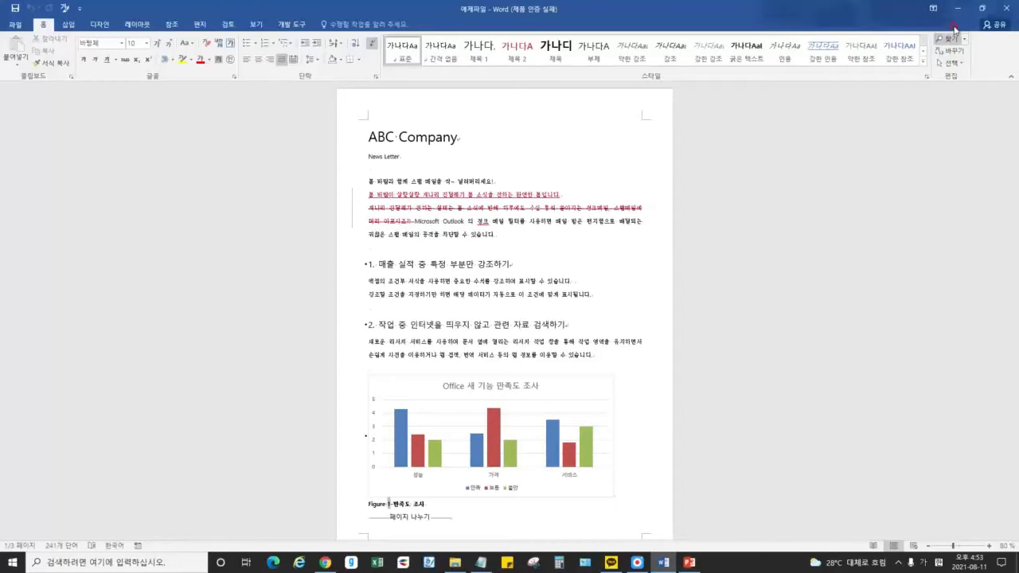
{"action": "left_click", "coordinate": [952, 40]}
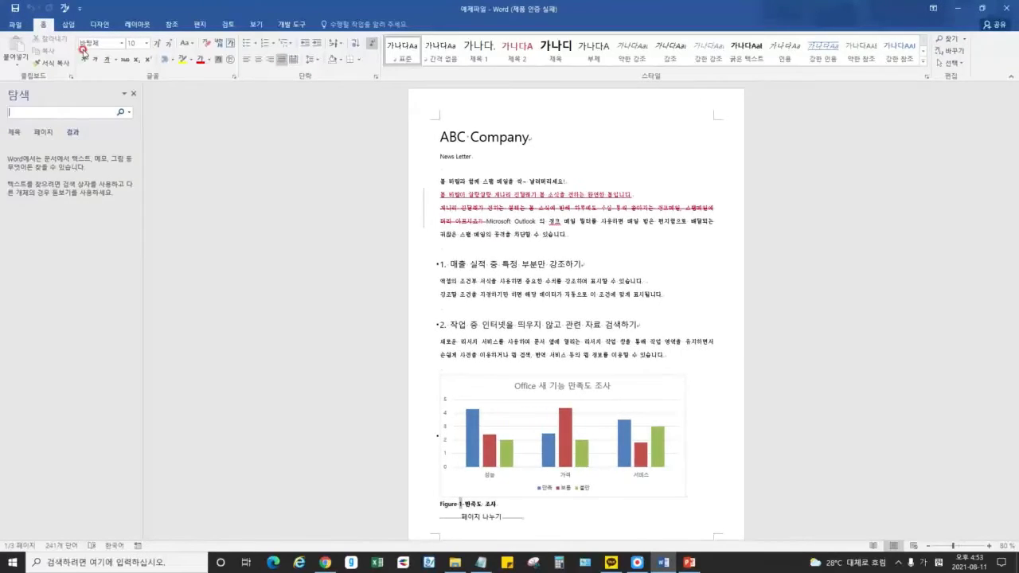
{"action": "left_click", "coordinate": [108, 93]}
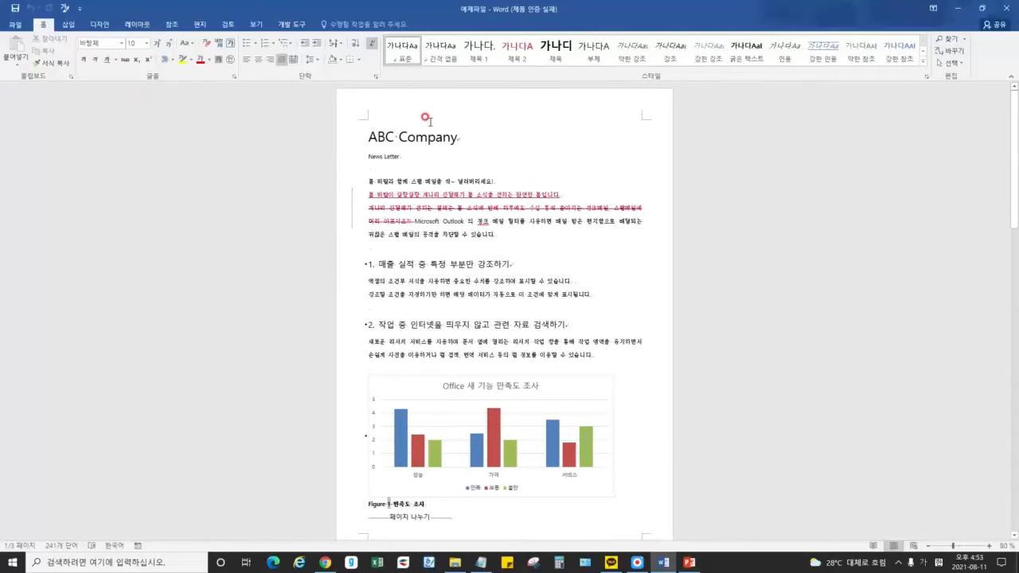
- Open 고급 찾기 and expand the detailed search options in the 찾기 및 바꾸기 dialog
{"action": "left_click", "coordinate": [964, 40]}
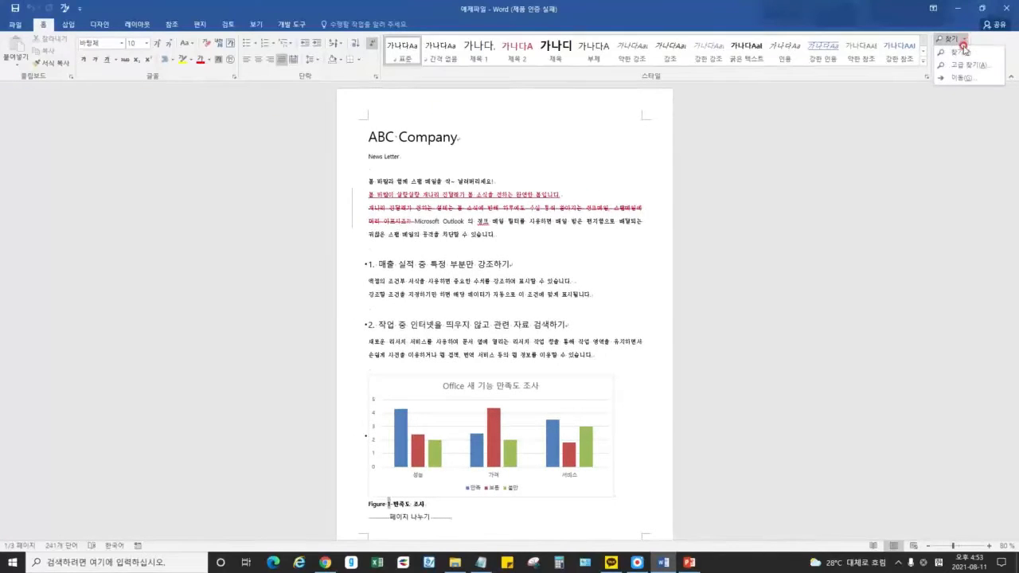
{"action": "left_click", "coordinate": [974, 75]}
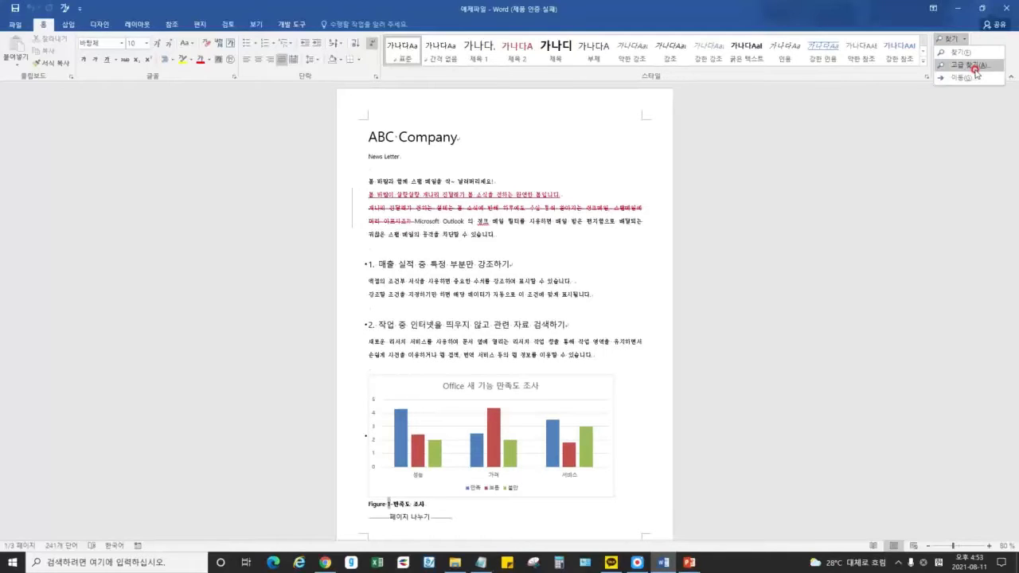
{"action": "left_click", "coordinate": [972, 75]}
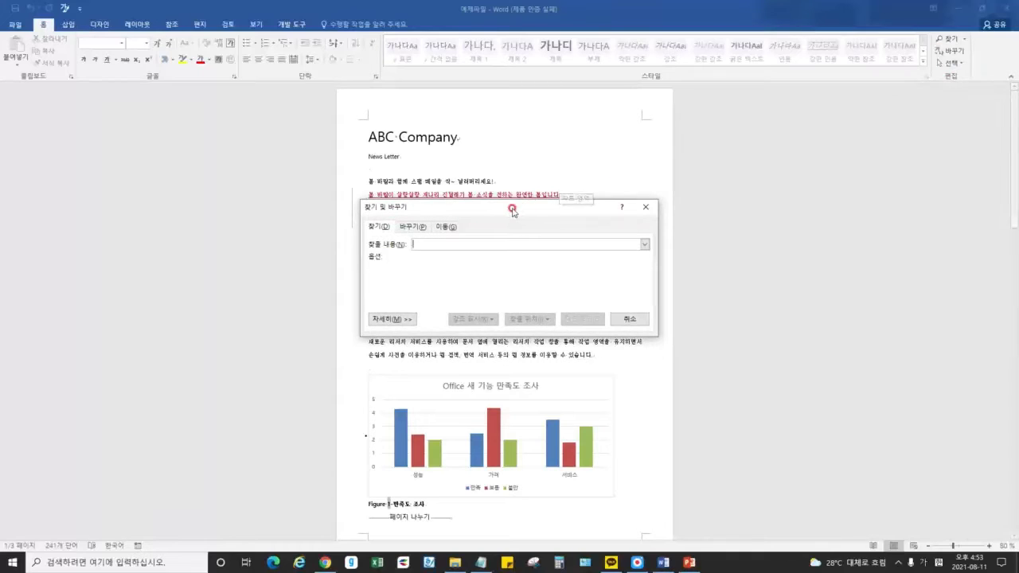
{"action": "left_click_drag", "start_coordinate": [510, 208], "coordinate": [510, 166]}
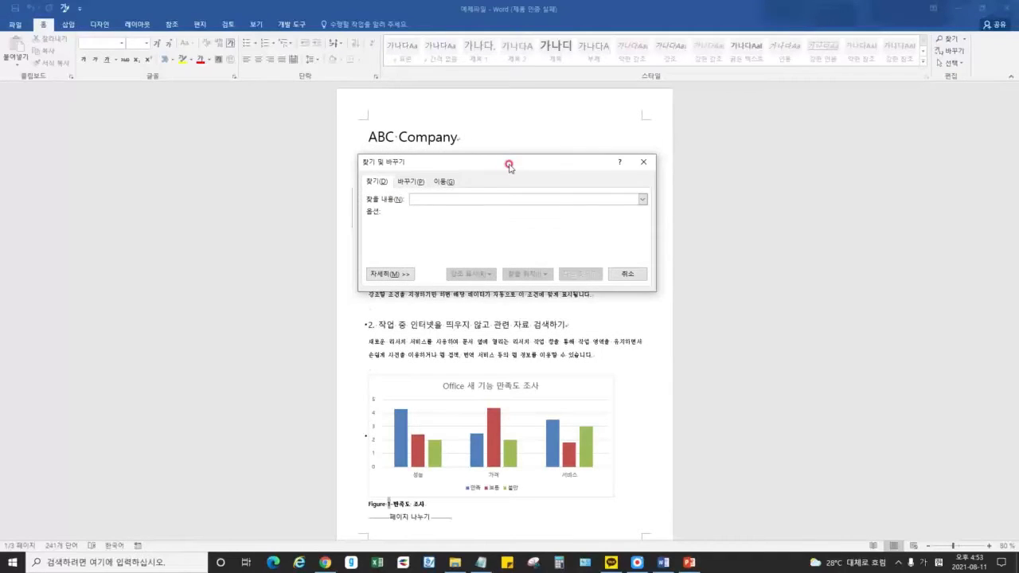
{"action": "left_click", "coordinate": [429, 199]}
{"action": "left_click", "coordinate": [396, 280]}
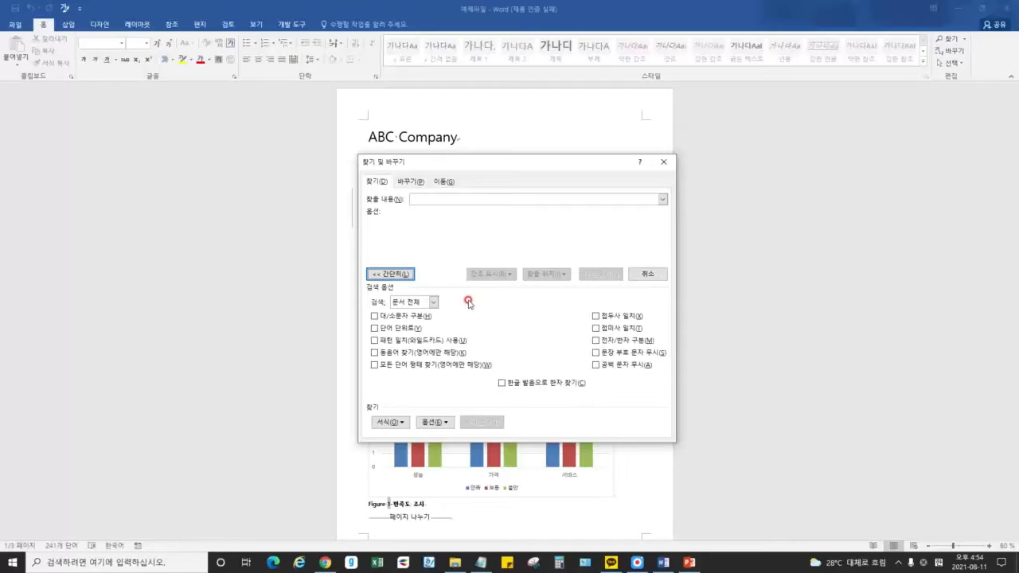
- Turn the 대/소문자 구분 and 동음어 찾기 search options on and back off
{"action": "left_click", "coordinate": [422, 318]}
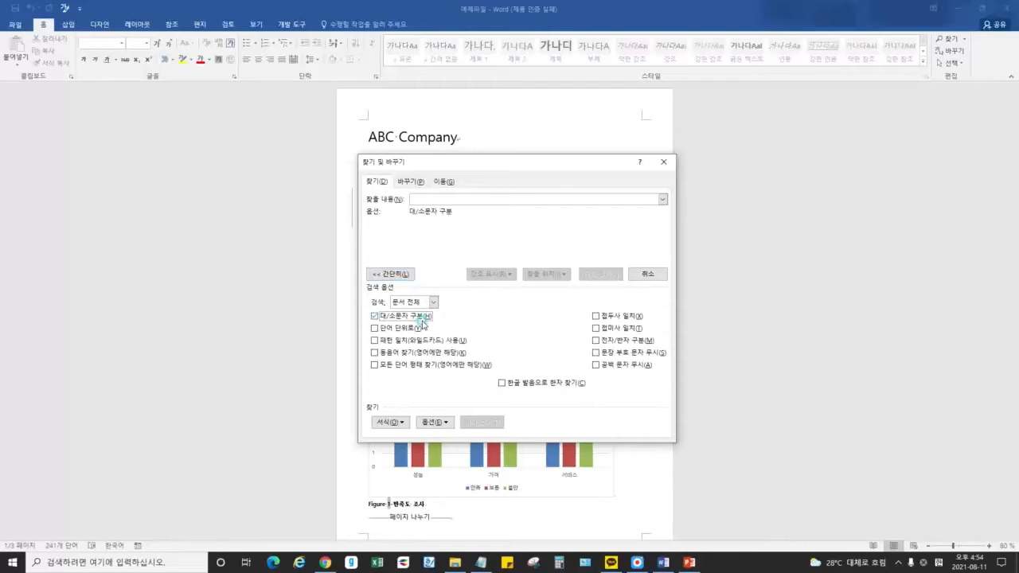
{"action": "left_click", "coordinate": [428, 317]}
{"action": "left_click", "coordinate": [421, 355]}
{"action": "left_click", "coordinate": [422, 353]}
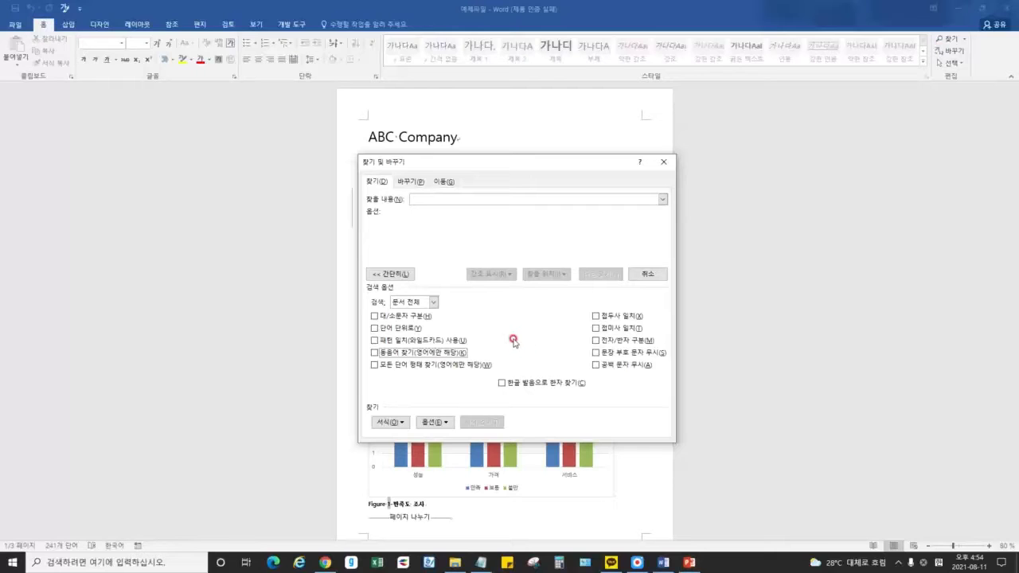
- Review the 글꼴 format criteria available for the search, including the Korean font choices, and cancel without setting any
{"action": "left_click", "coordinate": [392, 422]}
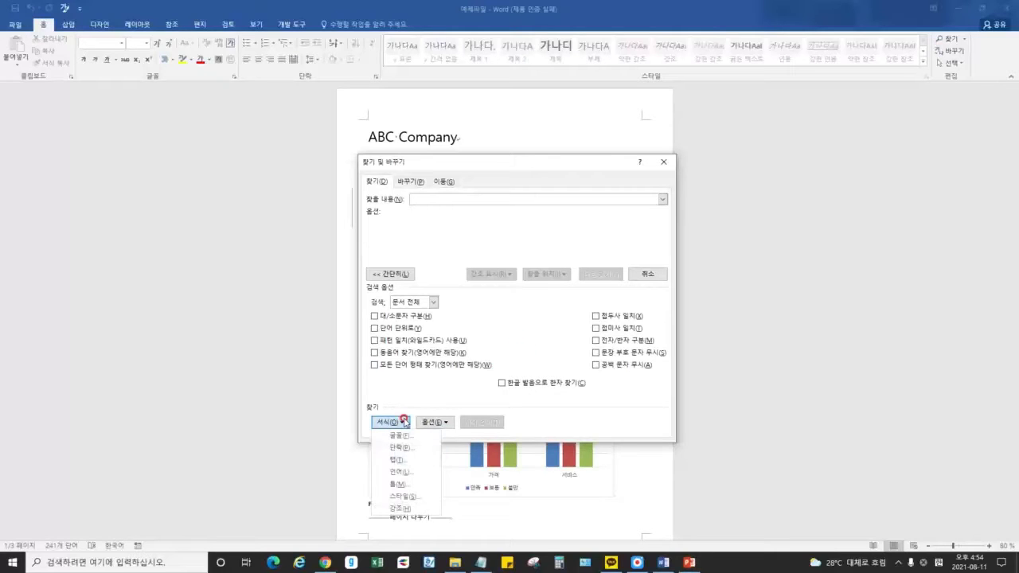
{"action": "left_click", "coordinate": [400, 436]}
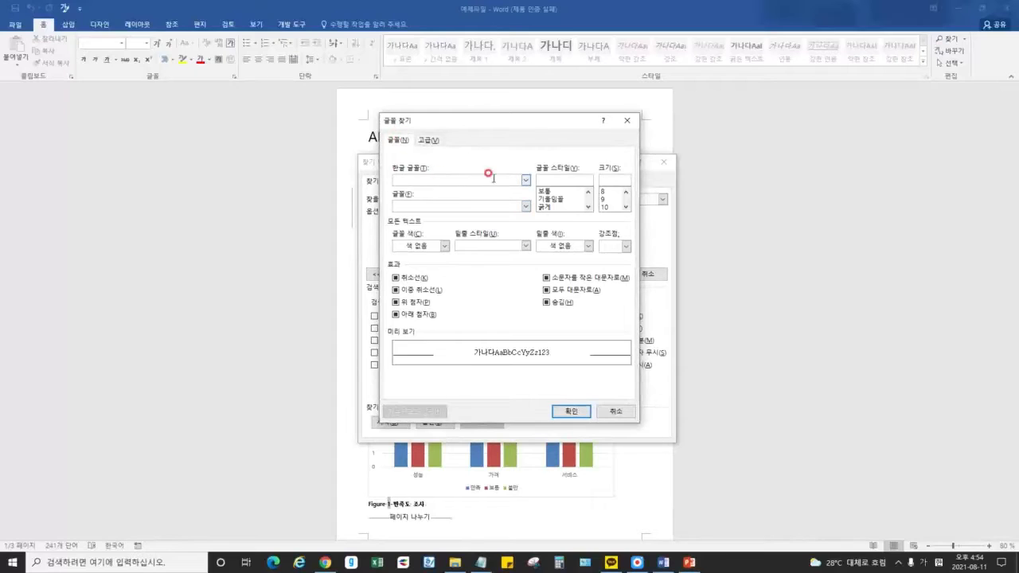
{"action": "left_click", "coordinate": [526, 180]}
{"action": "left_click", "coordinate": [503, 153]}
{"action": "left_click", "coordinate": [610, 411]}
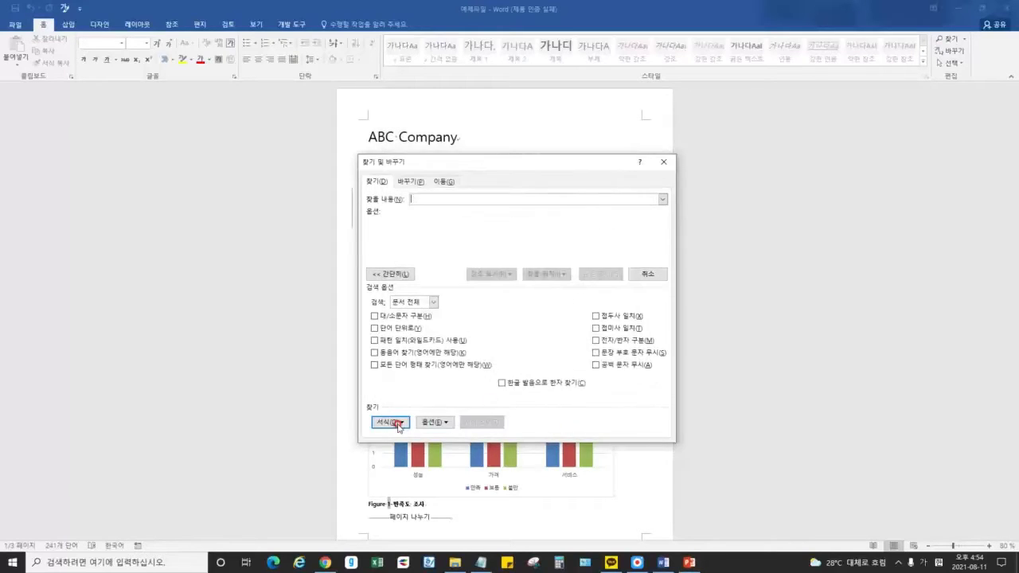
- Review the 서식 and 옵션 choices and the 바꾸기 settings, and close the 찾기 및 바꾸기 dialog
{"action": "left_click", "coordinate": [405, 423]}
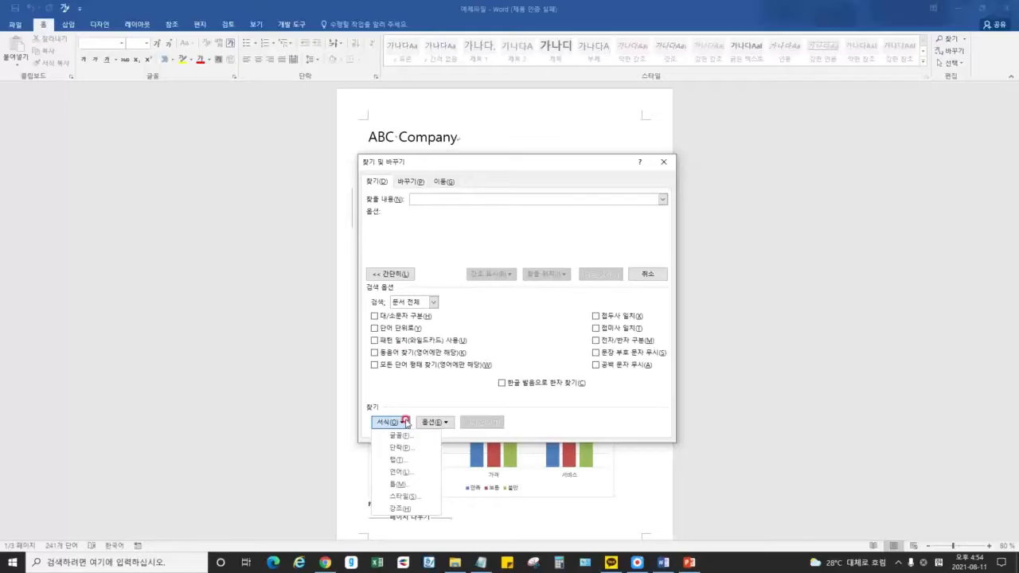
{"action": "left_click", "coordinate": [501, 371]}
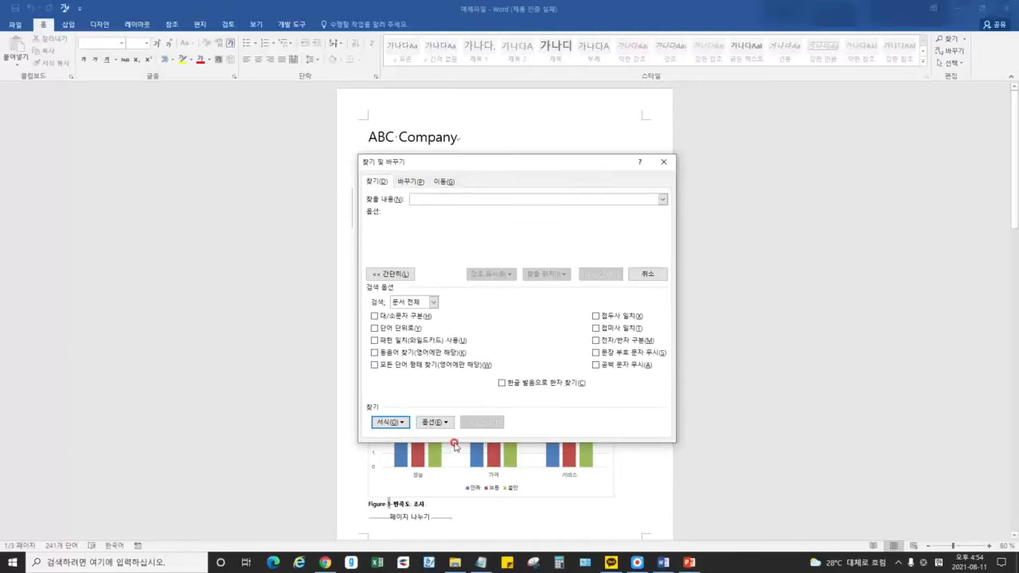
{"action": "left_click", "coordinate": [443, 423]}
{"action": "left_click", "coordinate": [391, 400]}
{"action": "left_click", "coordinate": [410, 181]}
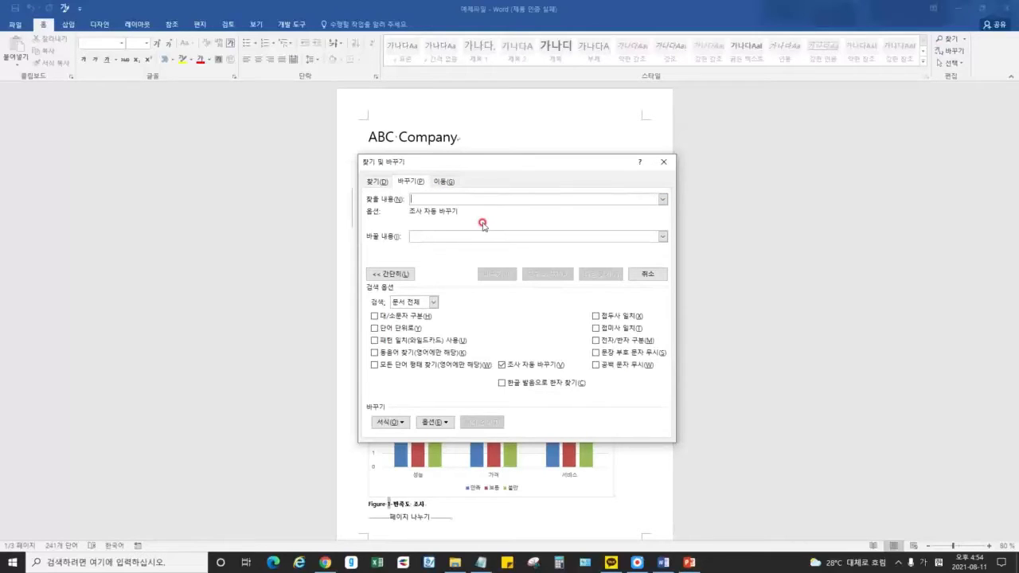
{"action": "left_click", "coordinate": [664, 163]}
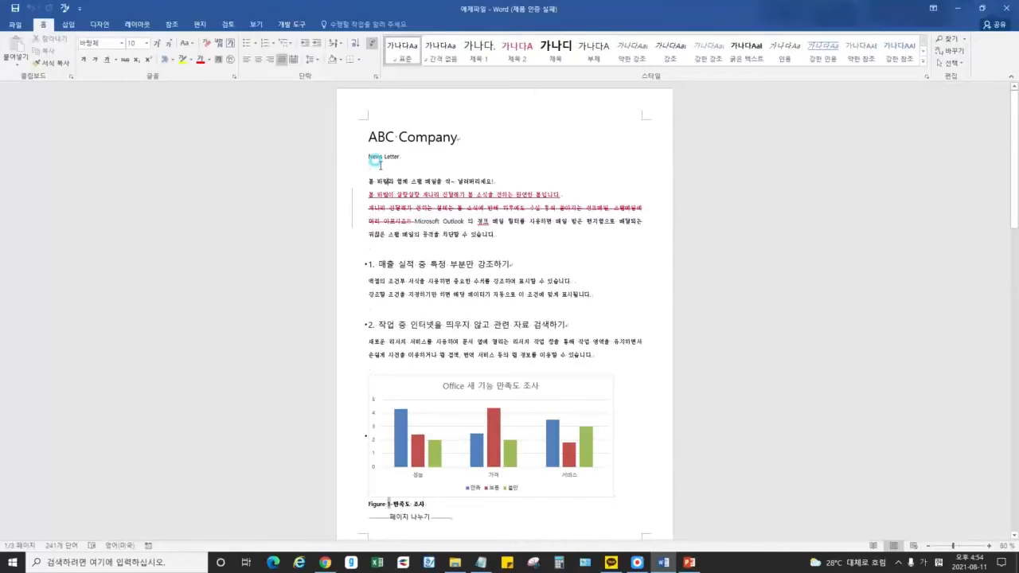
- Examine the ABC Company title, numbered headings, survey chart and second page of 예제파일 for text to search
{"action": "left_click_drag", "start_coordinate": [366, 137], "coordinate": [465, 137]}
{"action": "left_click", "coordinate": [462, 144]}
{"action": "scroll", "coordinate": [402, 255], "scroll_direction": "down", "scroll_amount": 1}
{"action": "left_click_drag", "start_coordinate": [378, 287], "coordinate": [523, 290]}
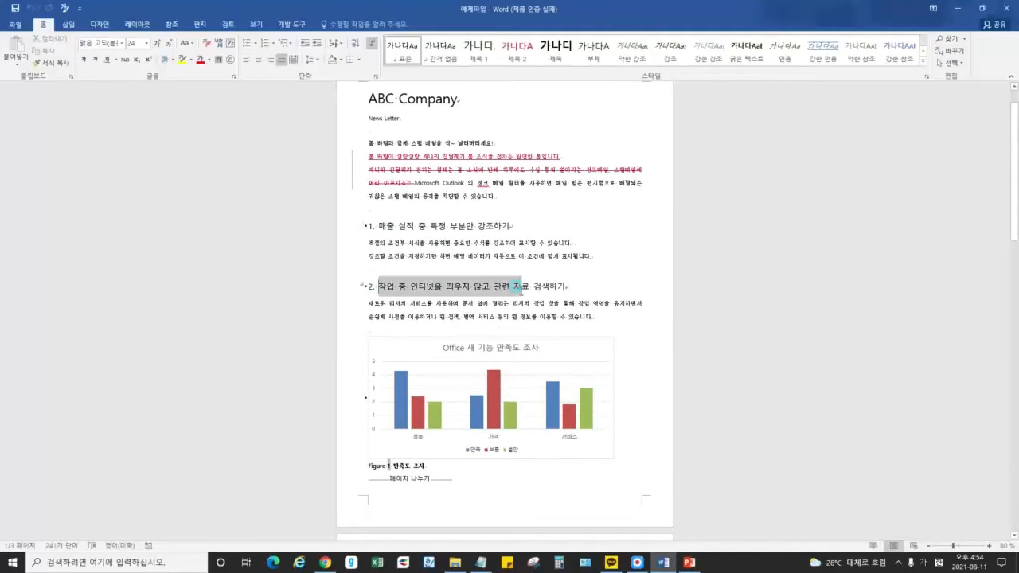
{"action": "left_click", "coordinate": [520, 301]}
{"action": "scroll", "coordinate": [502, 291], "scroll_direction": "down", "scroll_amount": 7}
{"action": "scroll", "coordinate": [459, 283], "scroll_direction": "up", "scroll_amount": 8}
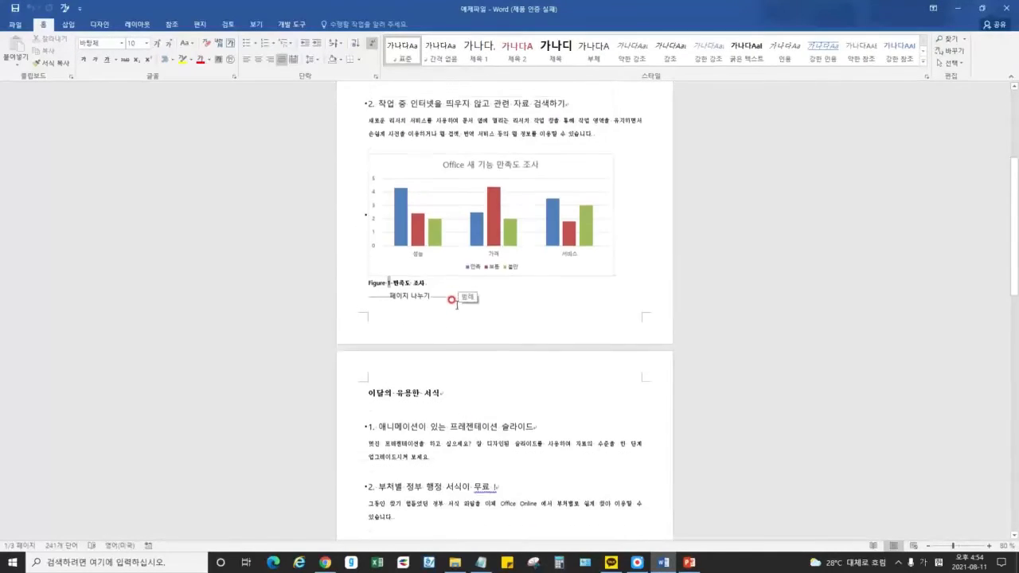
{"action": "left_click", "coordinate": [481, 276]}
{"action": "scroll", "coordinate": [481, 277], "scroll_direction": "up", "scroll_amount": 4, "text": "ctrl"}
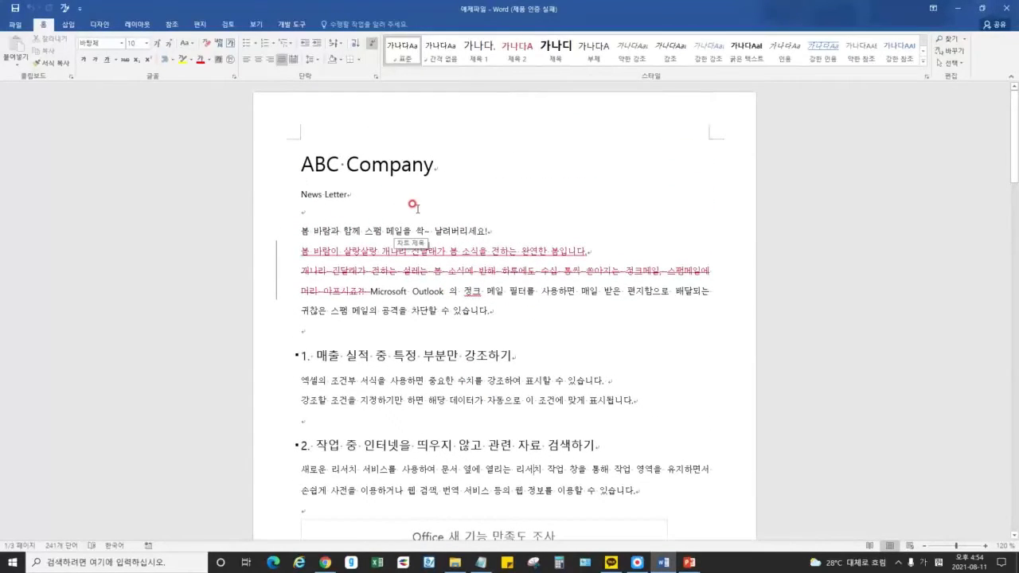
{"action": "scroll", "coordinate": [413, 206], "scroll_direction": "down", "scroll_amount": 3}
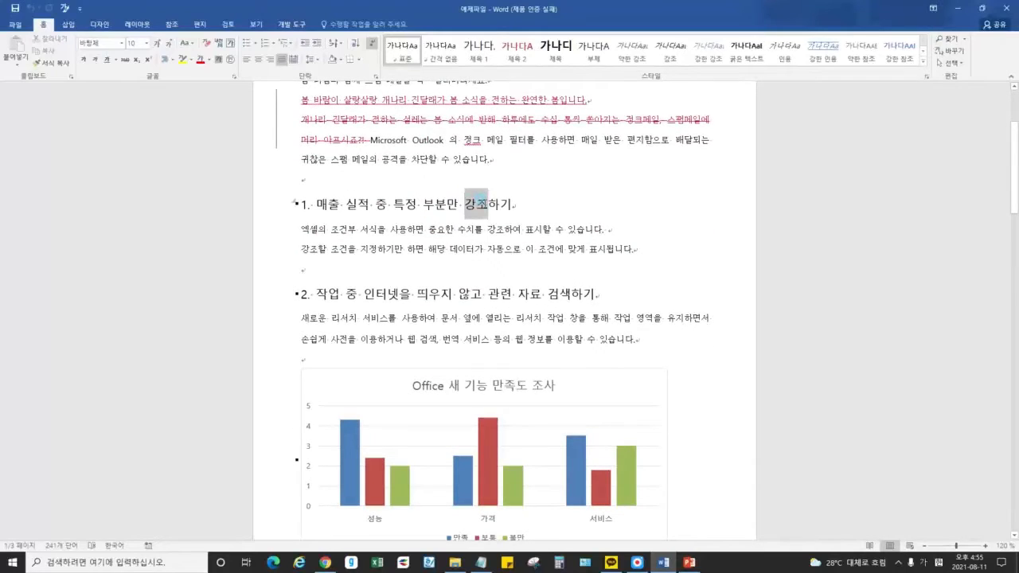
- Mark the word 강조 in the first numbered heading and review the search shortcut noted in the 1강 부록 Notepad file
{"action": "double_click", "coordinate": [478, 200]}
{"action": "left_click", "coordinate": [493, 243]}
{"action": "scroll", "coordinate": [493, 243], "scroll_direction": "up", "scroll_amount": 3}
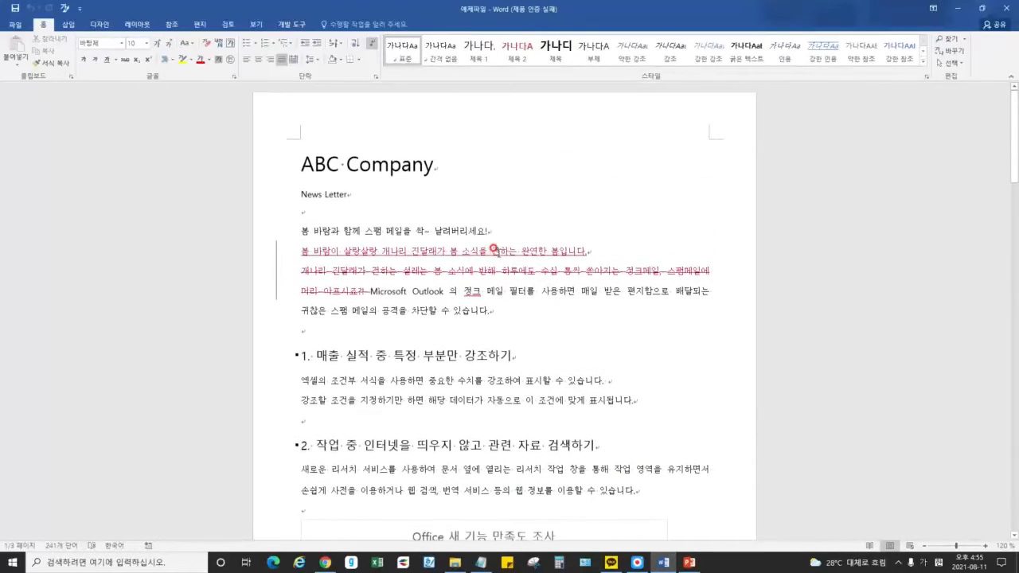
{"action": "left_click", "coordinate": [478, 563]}
{"action": "left_click_drag", "start_coordinate": [186, 266], "coordinate": [251, 266]}
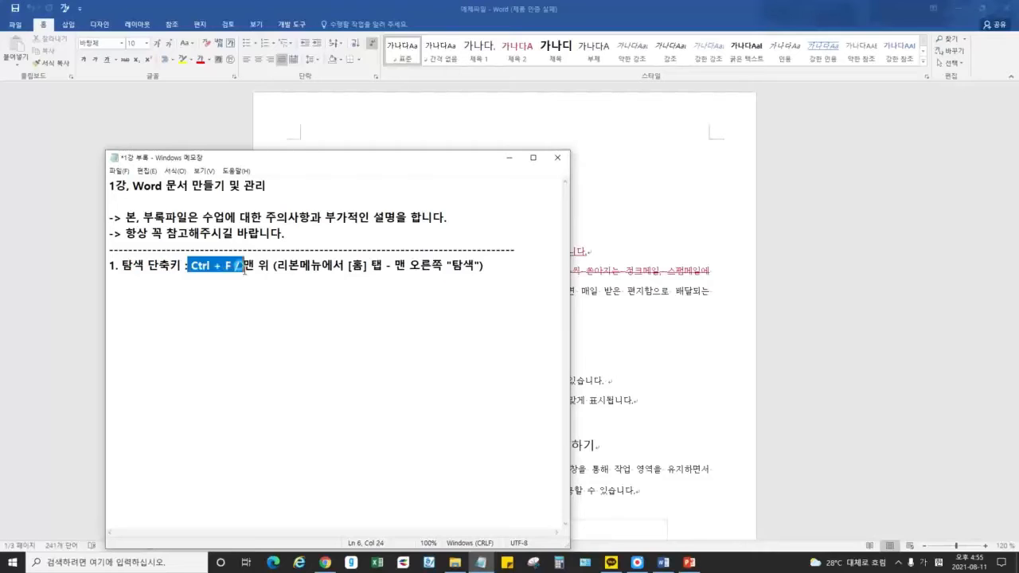
{"action": "left_click", "coordinate": [241, 267]}
{"action": "left_click", "coordinate": [512, 160]}
- Search 예제파일 for 강조 with the Navigation pane and look at the matches in and under the first heading
{"action": "key", "text": "ctrl+f"}
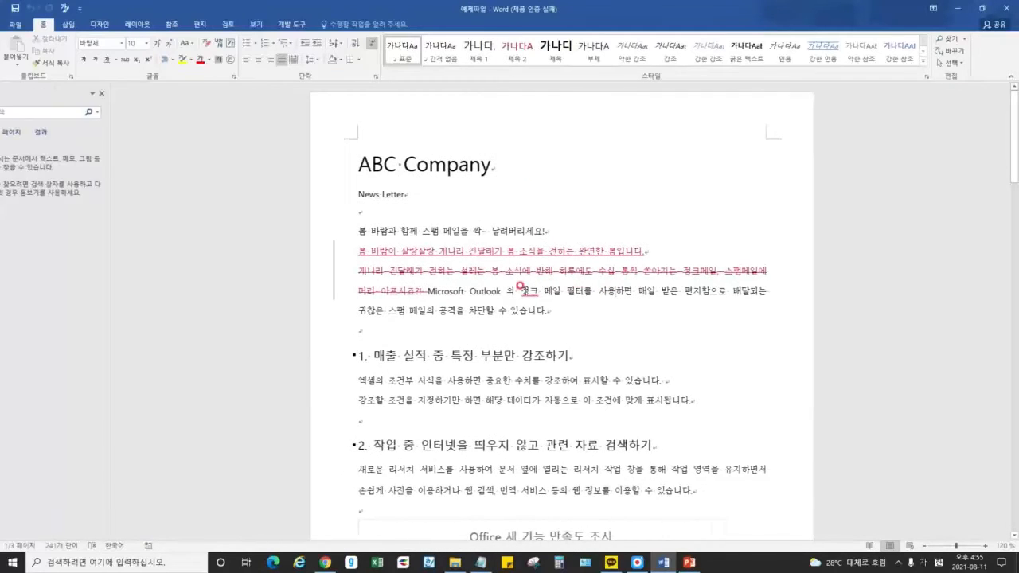
{"action": "type", "text": "강"}
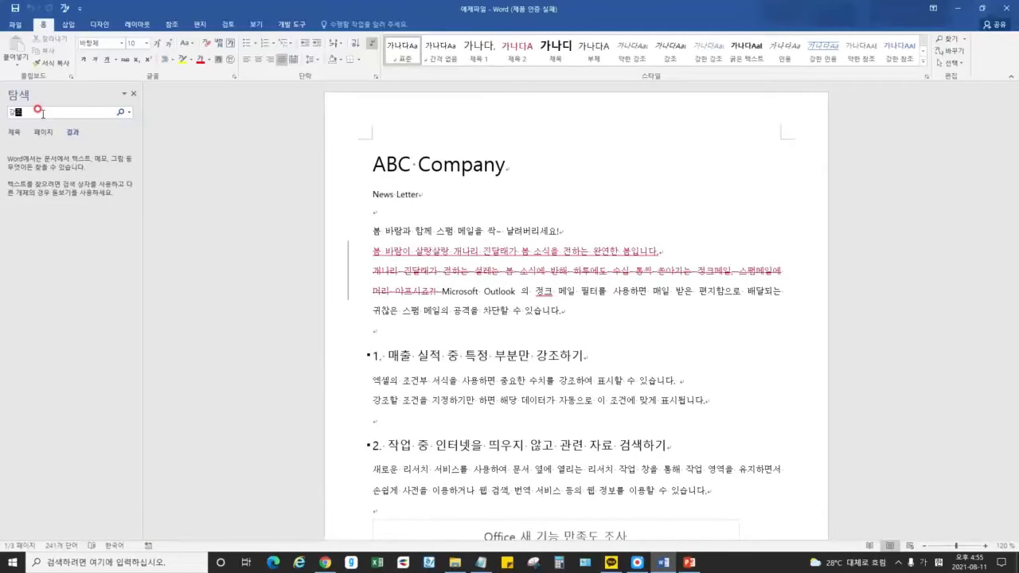
{"action": "type", "text": "조"}
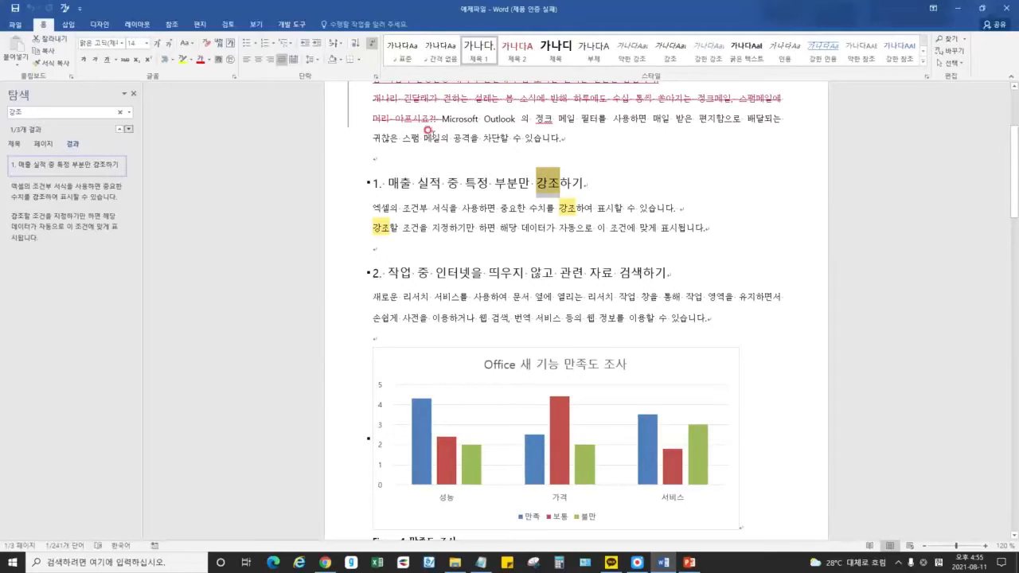
{"action": "left_click", "coordinate": [535, 182]}
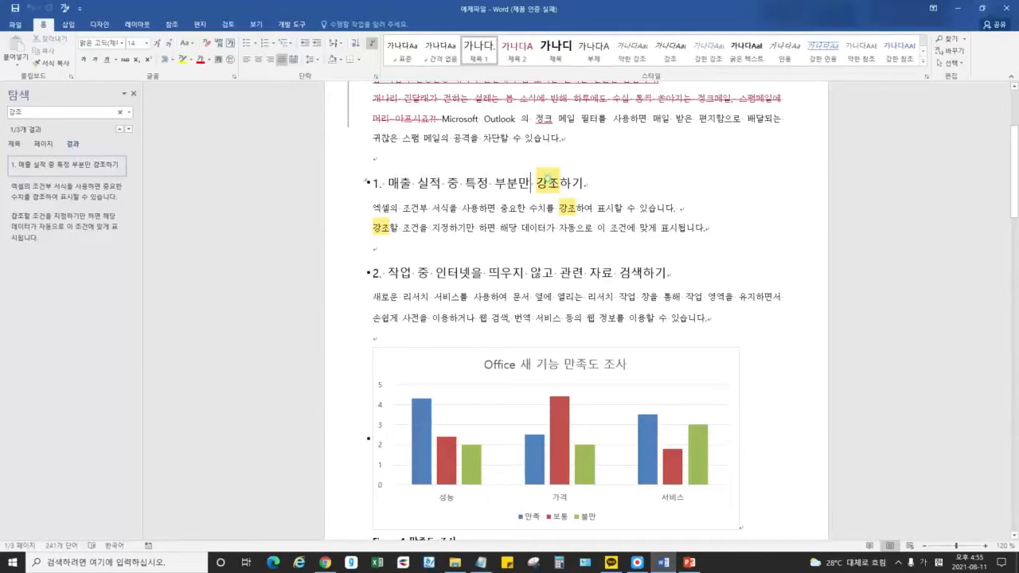
{"action": "left_click", "coordinate": [494, 215]}
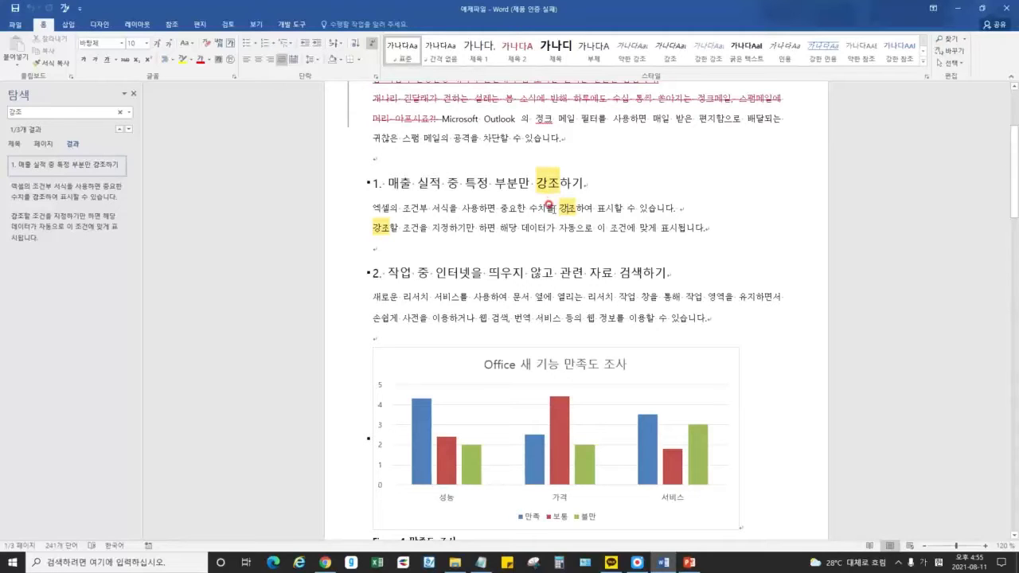
- Look through the newsletter text, chart and second page for highlighted matches, and close the Navigation pane
{"action": "scroll", "coordinate": [517, 238], "scroll_direction": "up", "scroll_amount": 3}
{"action": "scroll", "coordinate": [518, 289], "scroll_direction": "down", "scroll_amount": 1}
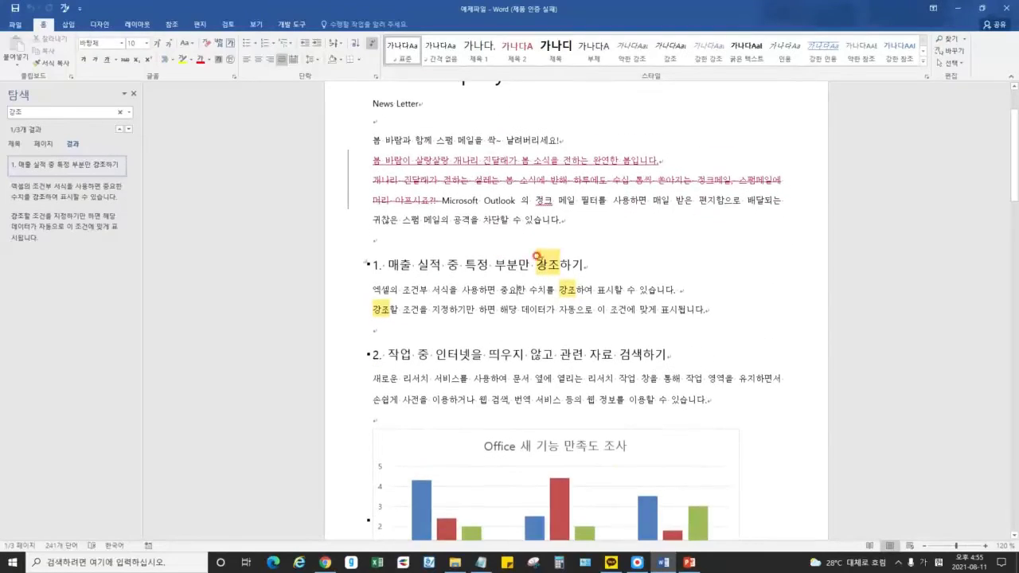
{"action": "scroll", "coordinate": [545, 261], "scroll_direction": "down", "scroll_amount": 4}
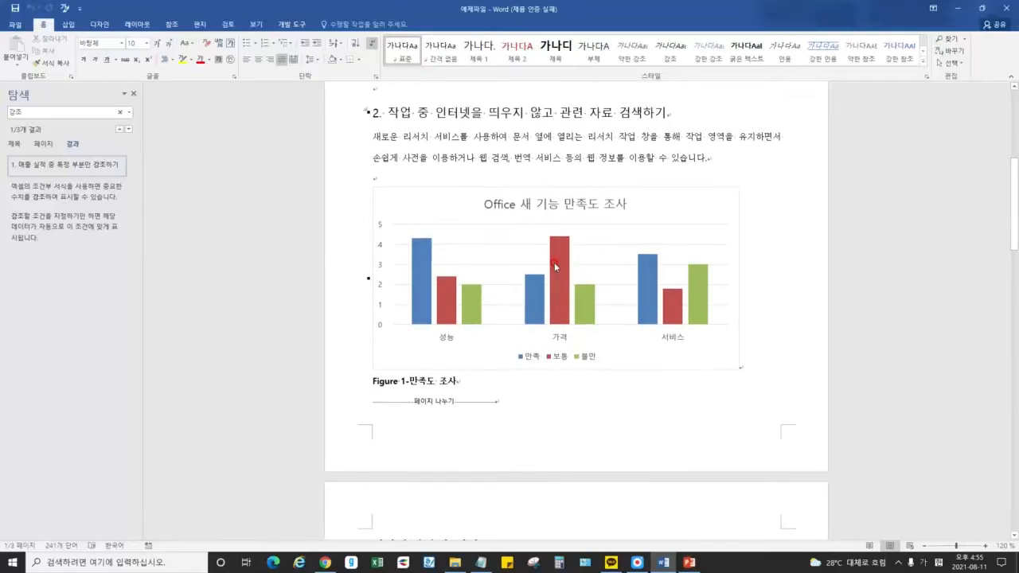
{"action": "scroll", "coordinate": [554, 266], "scroll_direction": "down", "scroll_amount": 1}
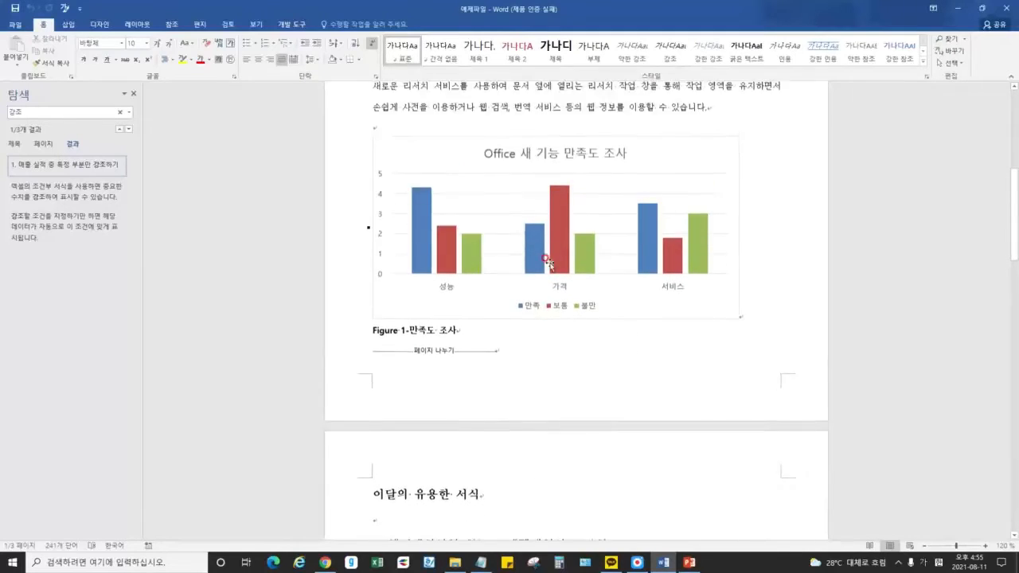
{"action": "scroll", "coordinate": [547, 263], "scroll_direction": "up", "scroll_amount": 5}
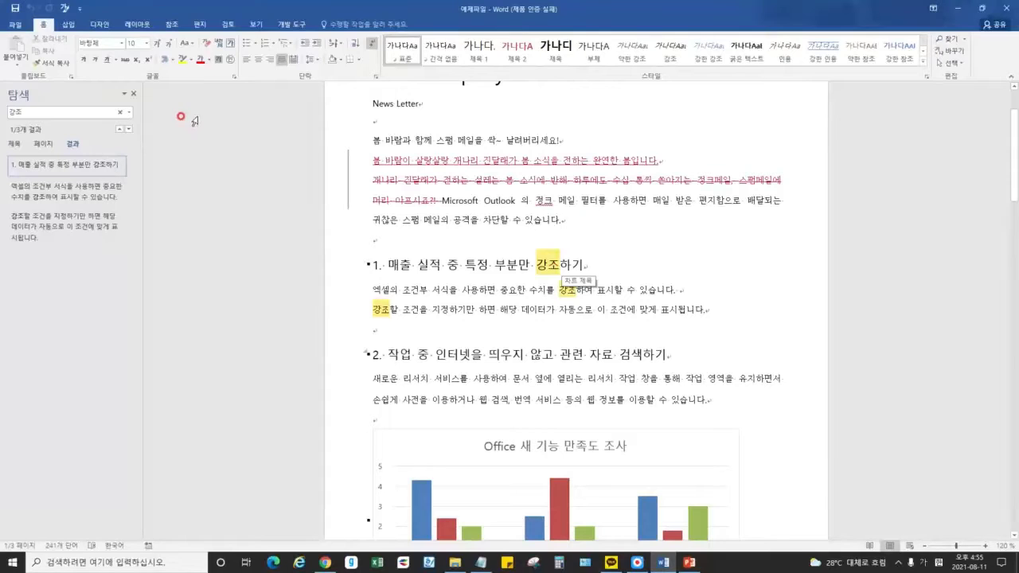
{"action": "left_click", "coordinate": [133, 93]}
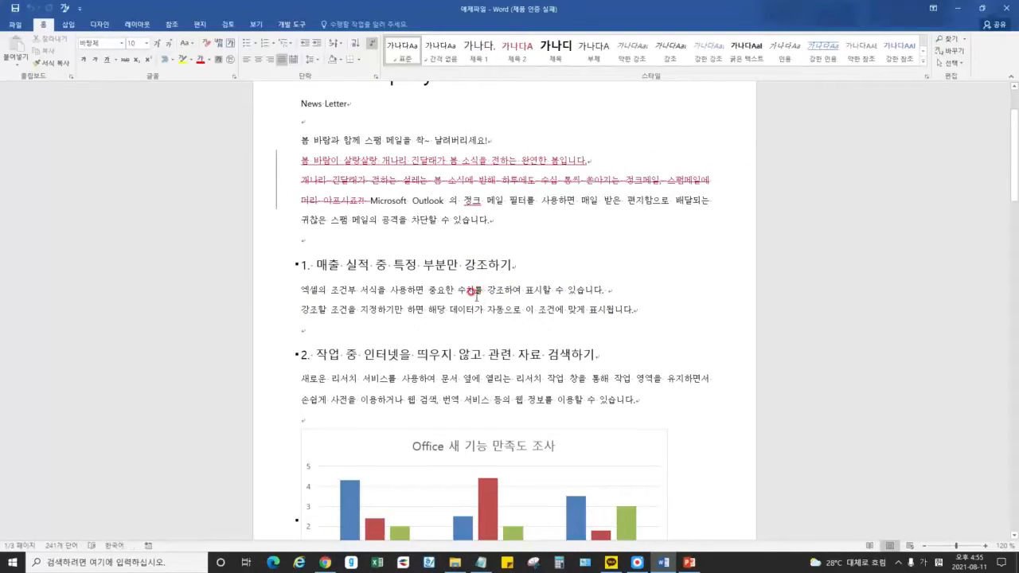
- Repeat the search for 강조, check both pages for matches, and close the Navigation pane with the text deselected
{"action": "key", "text": "ctrl+f"}
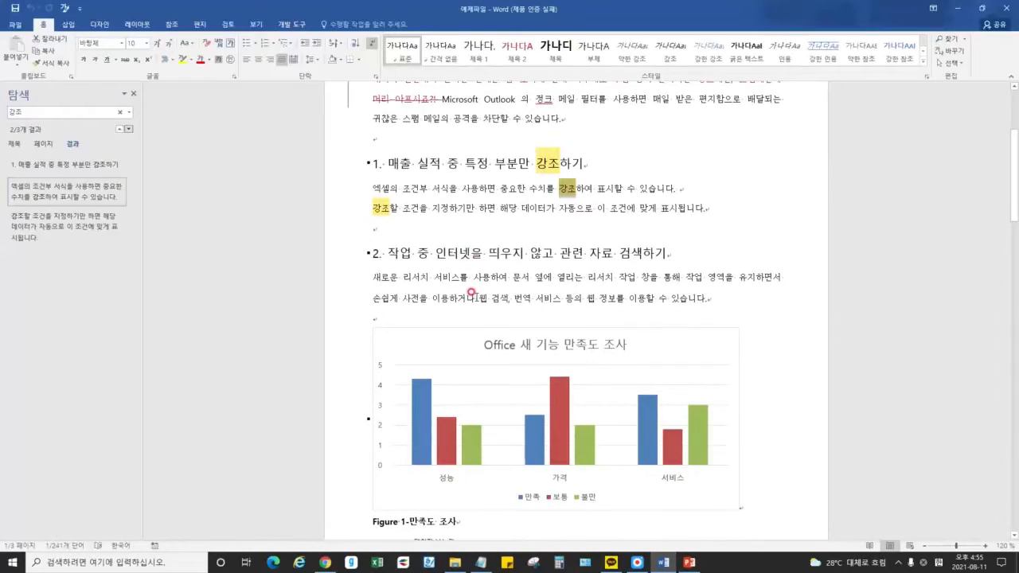
{"action": "scroll", "coordinate": [470, 291], "scroll_direction": "down", "scroll_amount": 10}
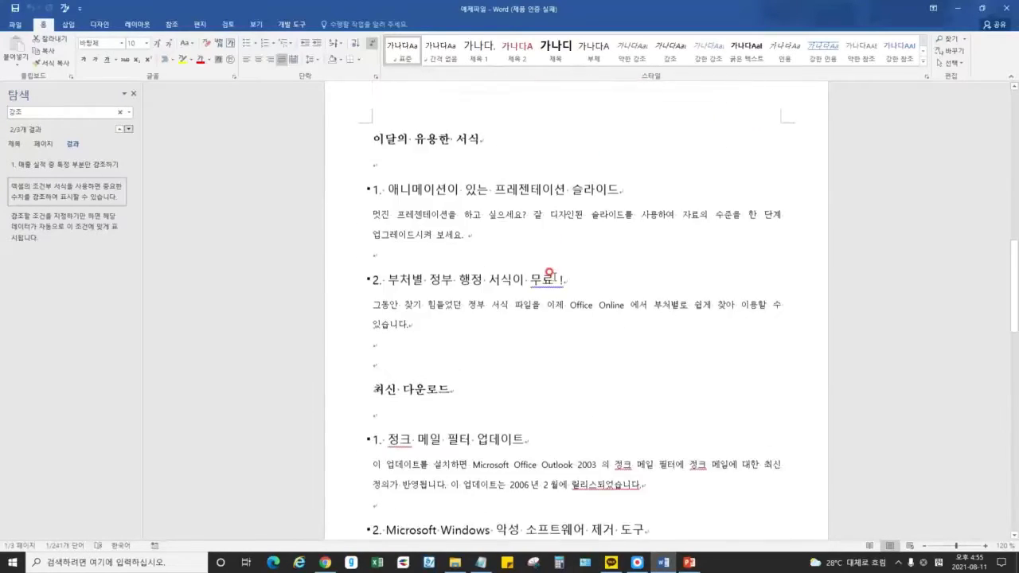
{"action": "scroll", "coordinate": [549, 275], "scroll_direction": "up", "scroll_amount": 10}
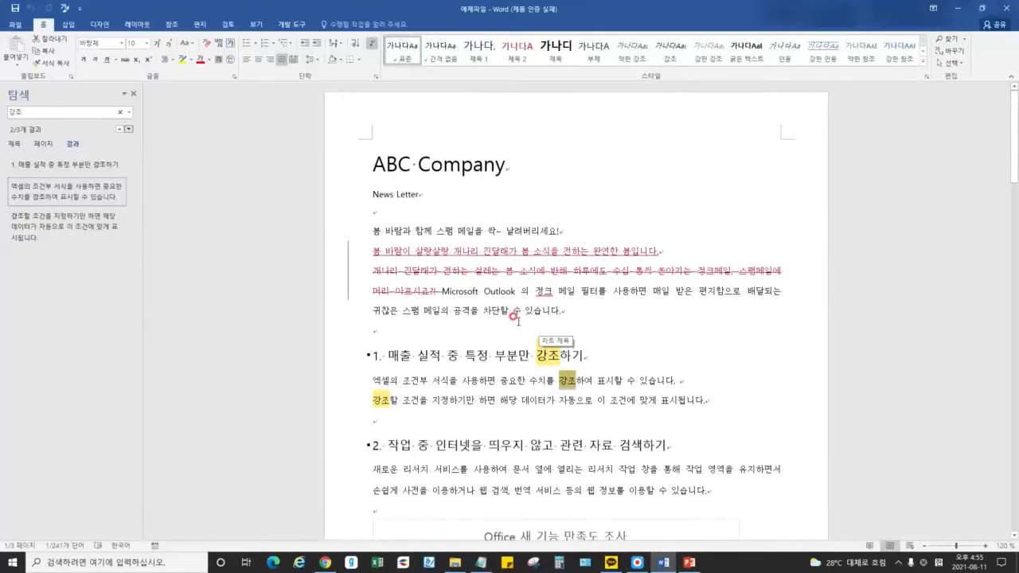
{"action": "left_click", "coordinate": [133, 93]}
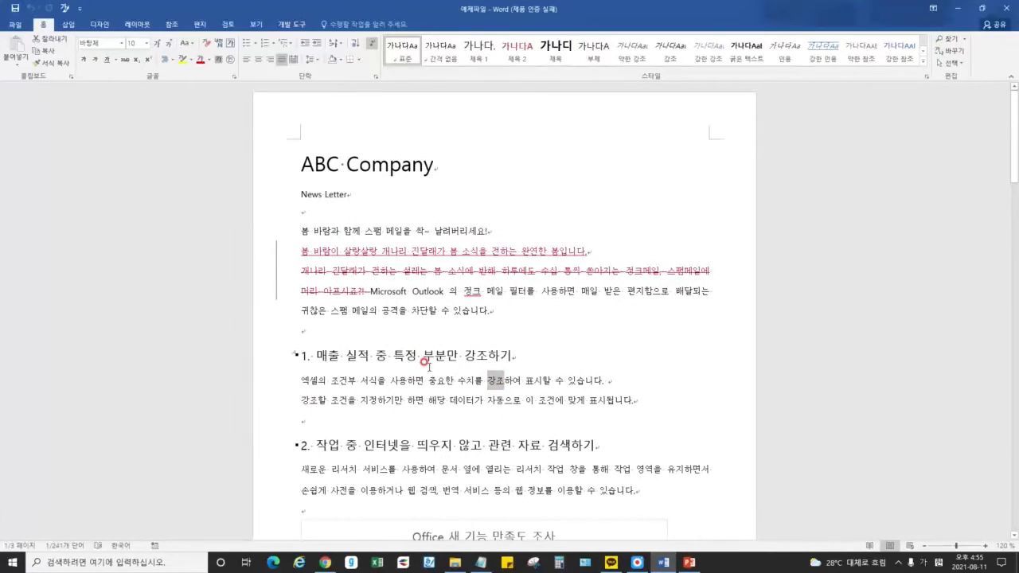
{"action": "left_click", "coordinate": [810, 129]}
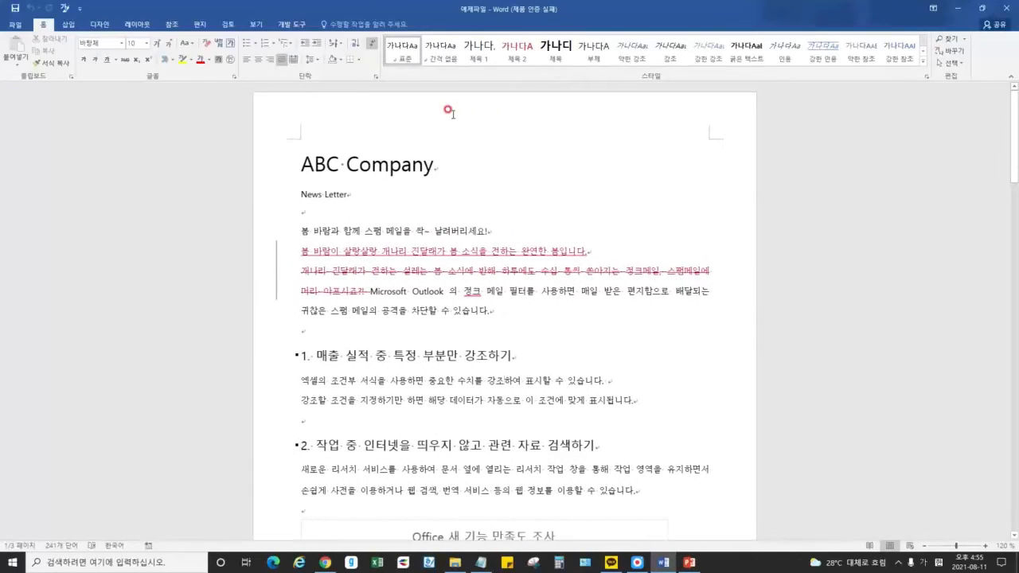
- View the 바꾸기 settings directly and by way of 고급 찾기, closing the dialog each time
{"action": "left_click", "coordinate": [955, 53]}
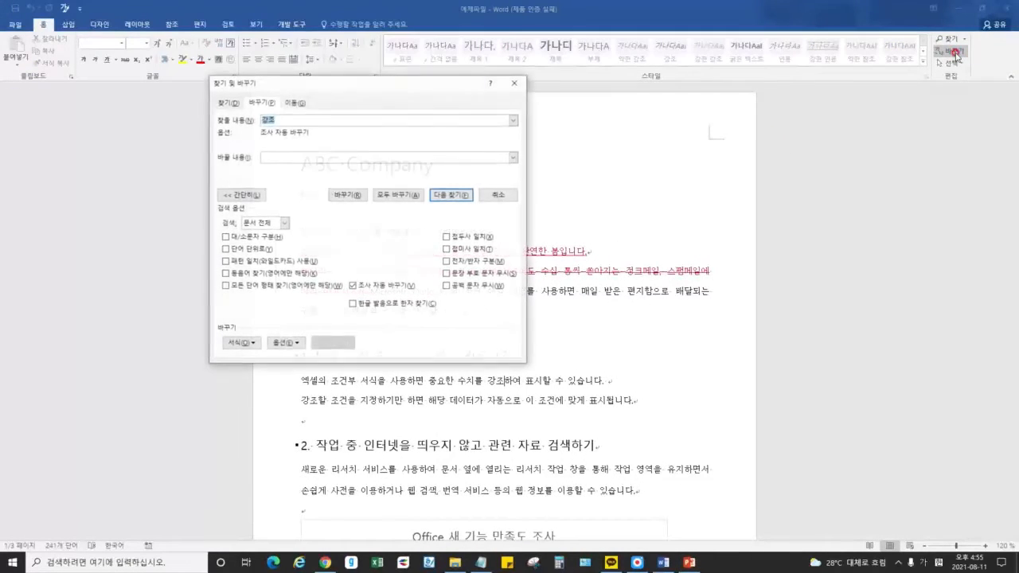
{"action": "key", "text": "Escape"}
{"action": "left_click", "coordinate": [962, 41]}
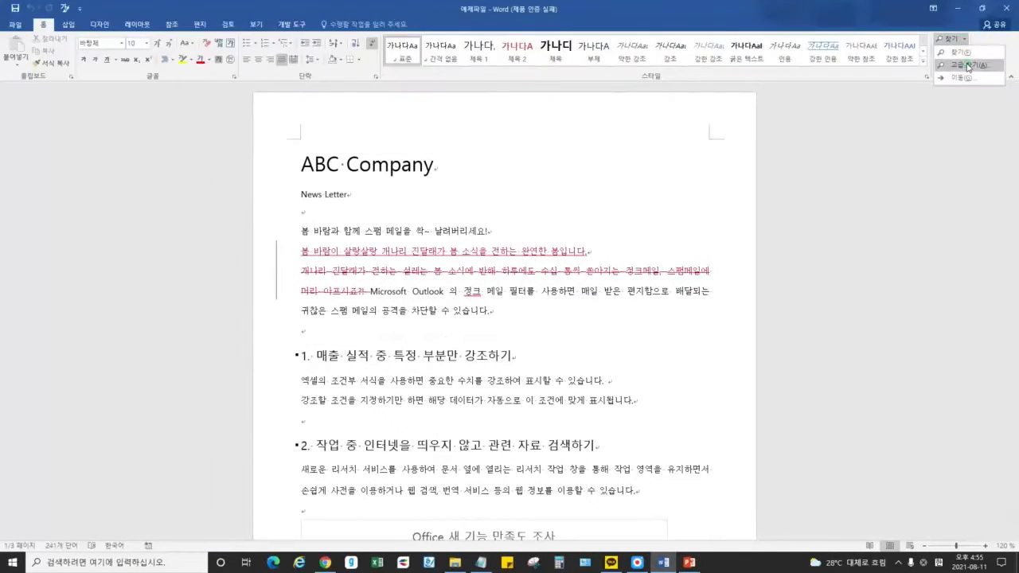
{"action": "left_click", "coordinate": [964, 65]}
{"action": "left_click", "coordinate": [407, 103]}
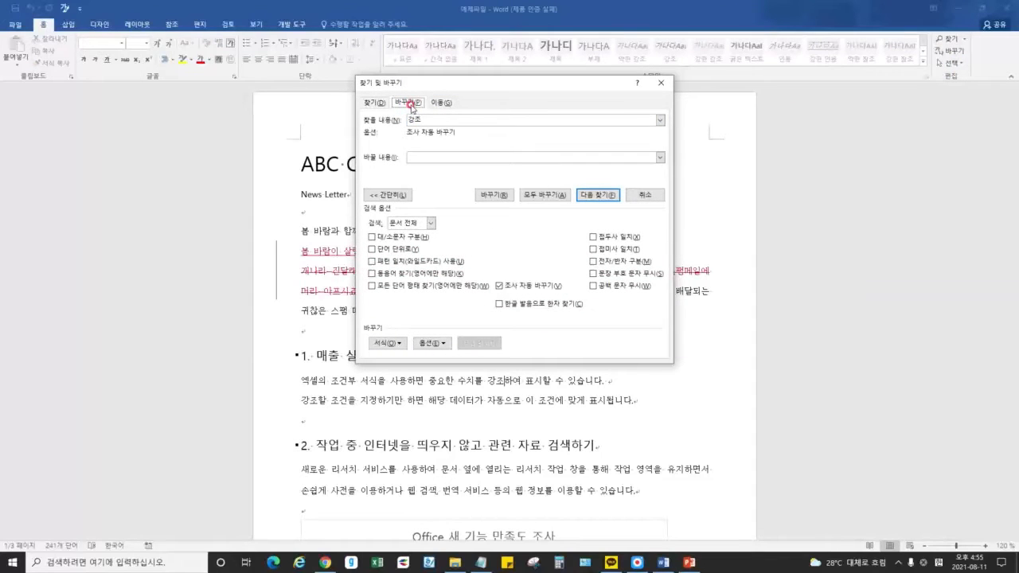
{"action": "left_click", "coordinate": [660, 82]}
- Set up a replacement of 강조 with 강조!, keeping the 찾기 및 바꾸기 dialog beside the document text
{"action": "left_click", "coordinate": [955, 50]}
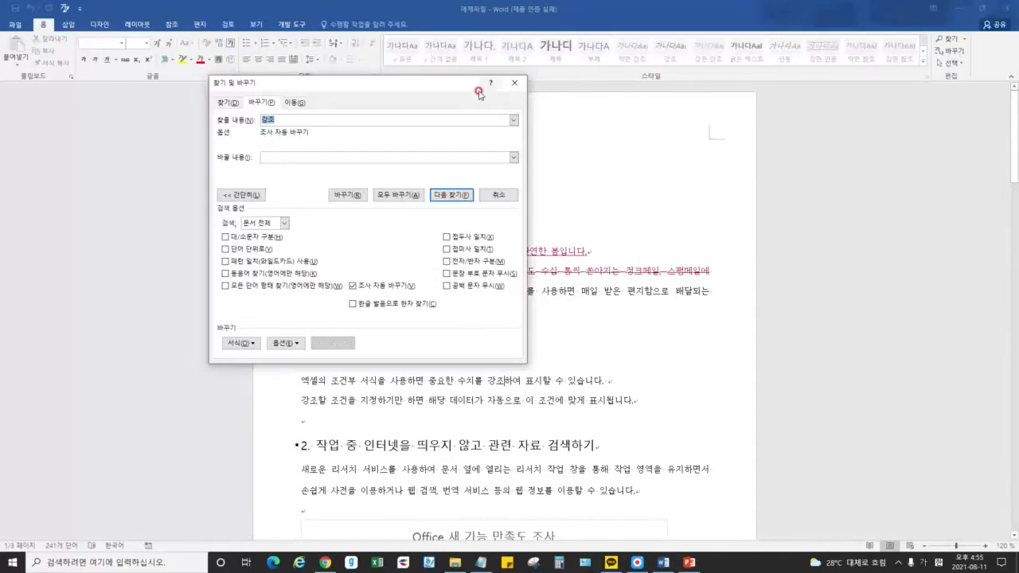
{"action": "left_click_drag", "start_coordinate": [387, 85], "coordinate": [877, 153]}
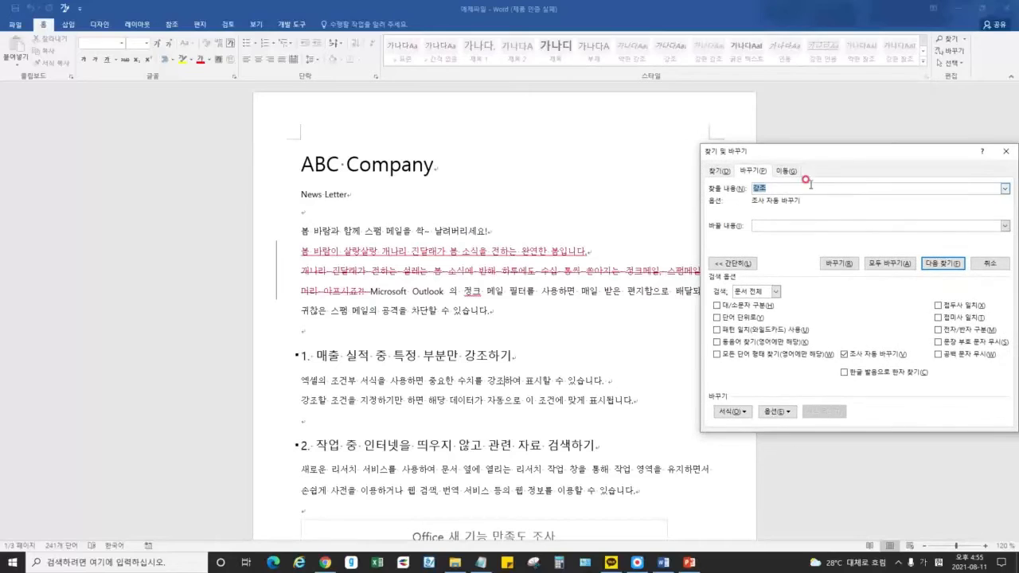
{"action": "left_click", "coordinate": [776, 186]}
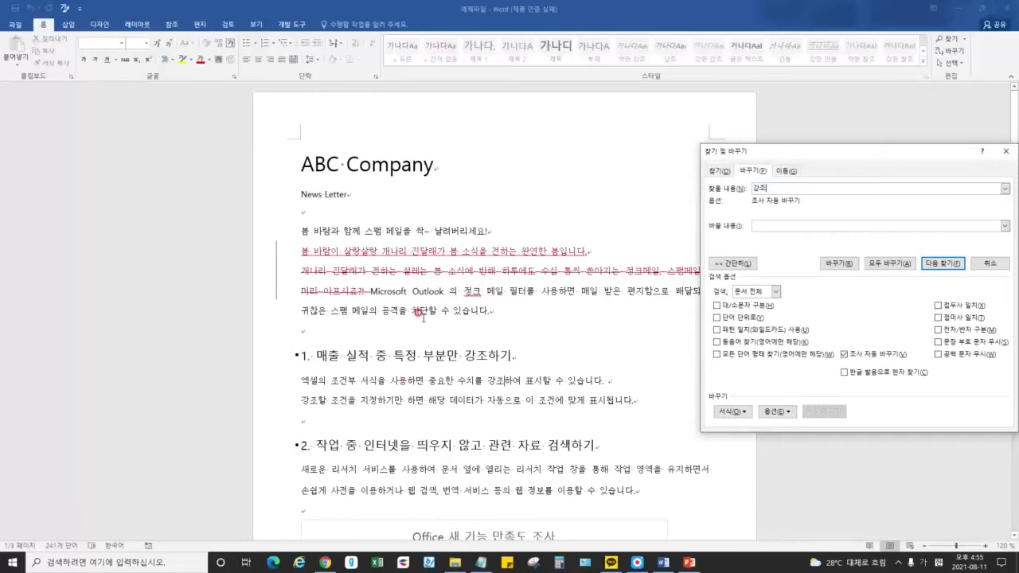
{"action": "left_click", "coordinate": [786, 225]}
{"action": "type", "text": "강조!"}
- Point out the occurrences of 강조 under the first heading and replace all of them with 강조!
{"action": "left_click", "coordinate": [489, 385]}
{"action": "left_click", "coordinate": [297, 401]}
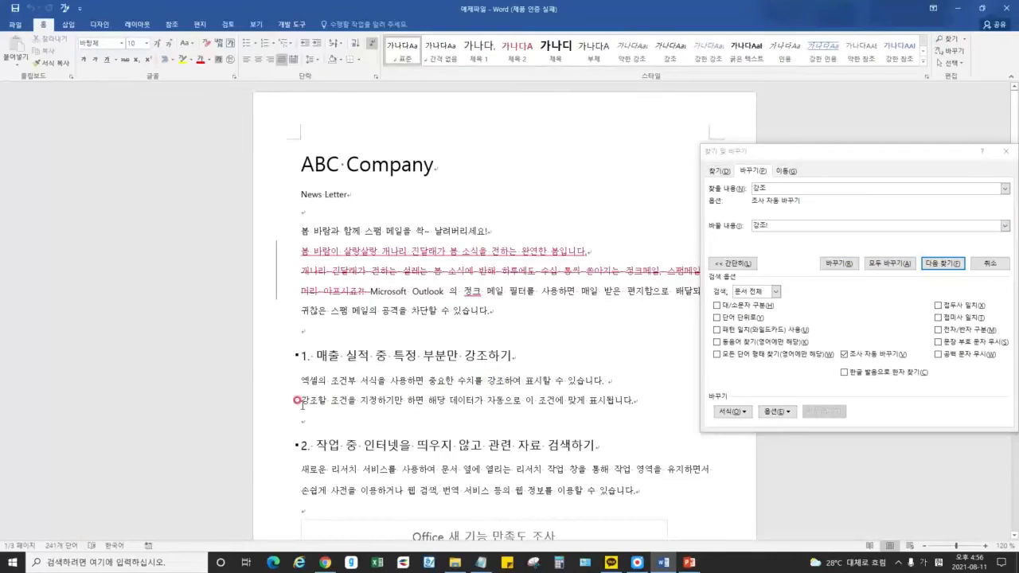
{"action": "left_click_drag", "start_coordinate": [299, 402], "coordinate": [317, 401]}
{"action": "left_click", "coordinate": [537, 463]}
{"action": "left_click", "coordinate": [816, 248]}
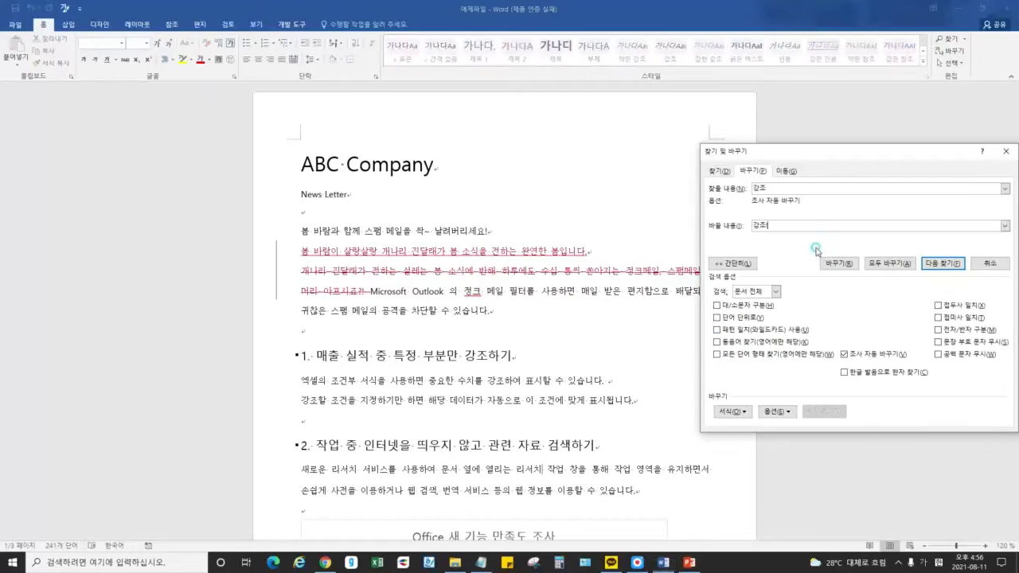
{"action": "left_click", "coordinate": [885, 265]}
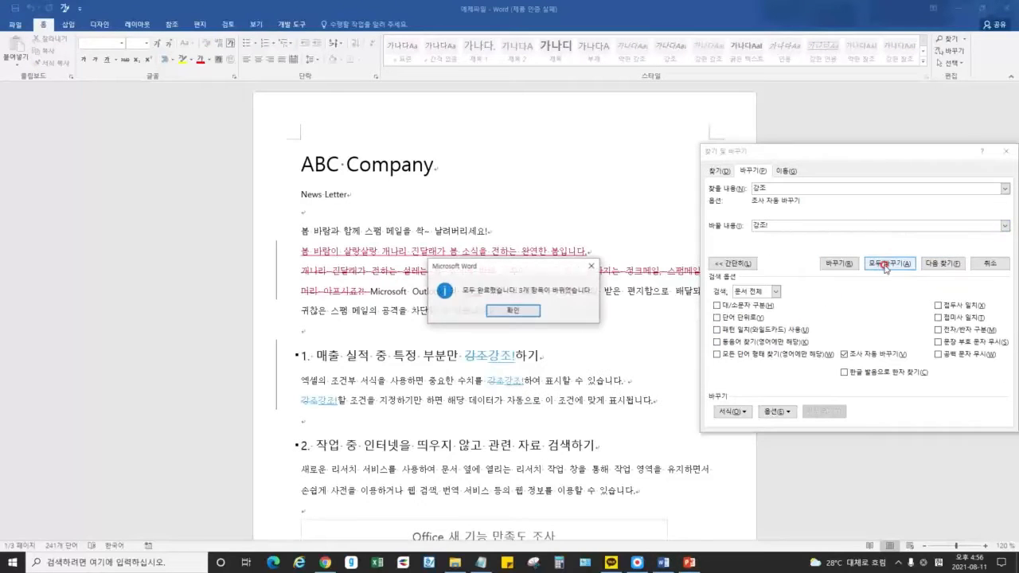
{"action": "left_click", "coordinate": [513, 311]}
- Examine the replaced words in the first section and close the 찾기 및 바꾸기 dialog
{"action": "scroll", "coordinate": [587, 359], "scroll_direction": "up", "scroll_amount": 5}
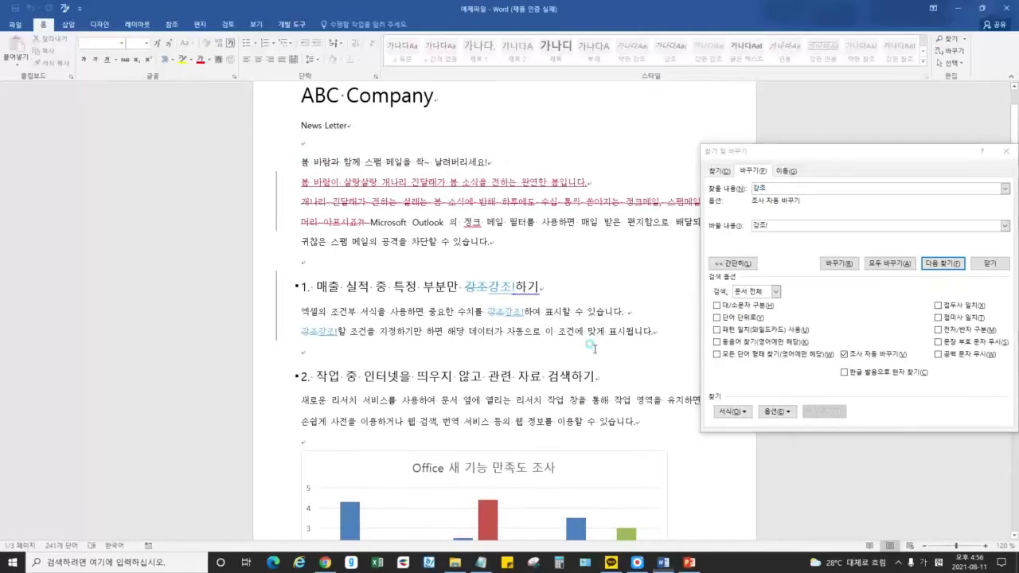
{"action": "left_click_drag", "start_coordinate": [487, 286], "coordinate": [519, 285]}
{"action": "left_click", "coordinate": [468, 302]}
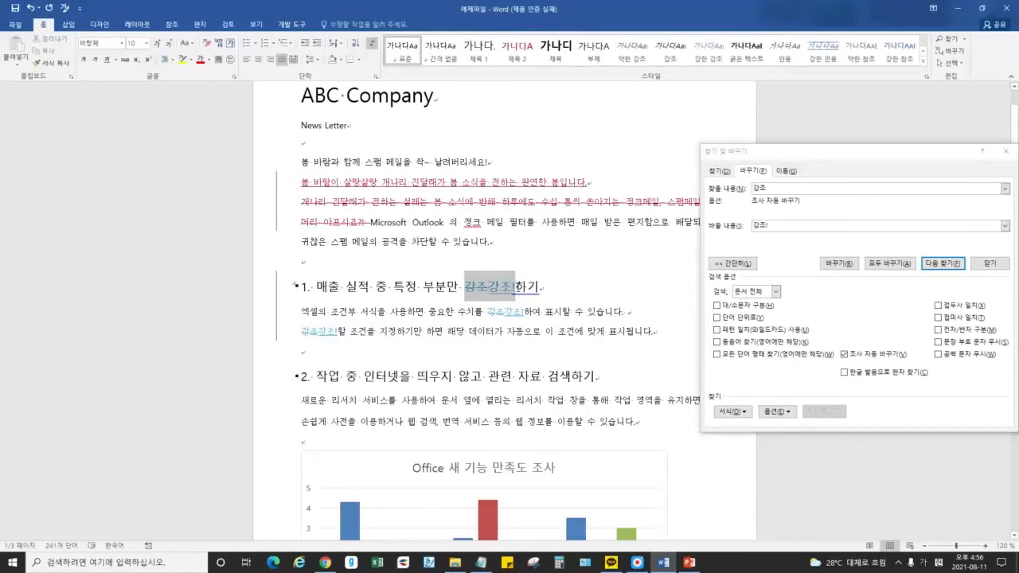
{"action": "left_click", "coordinate": [593, 333]}
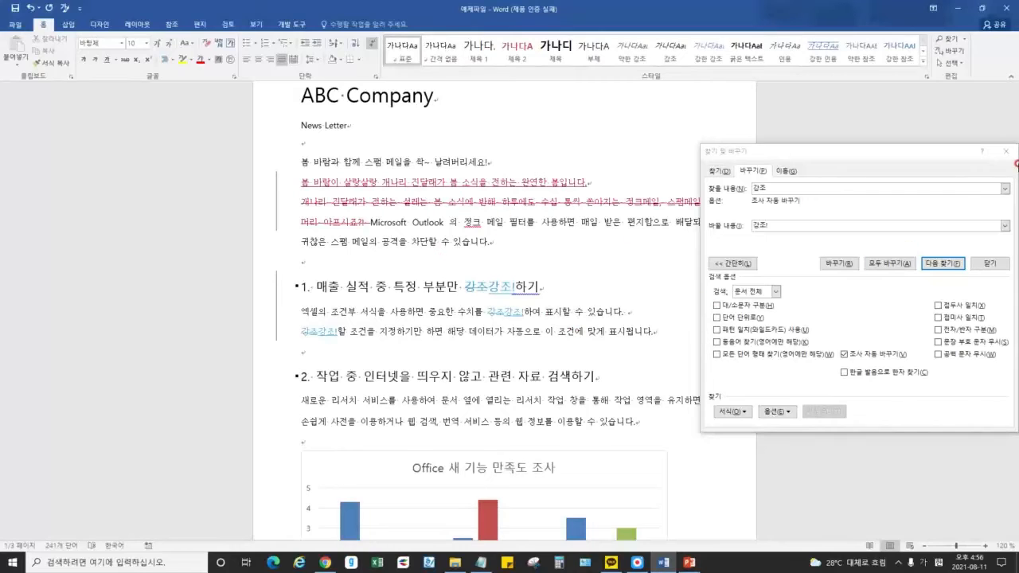
{"action": "left_click", "coordinate": [1005, 150]}
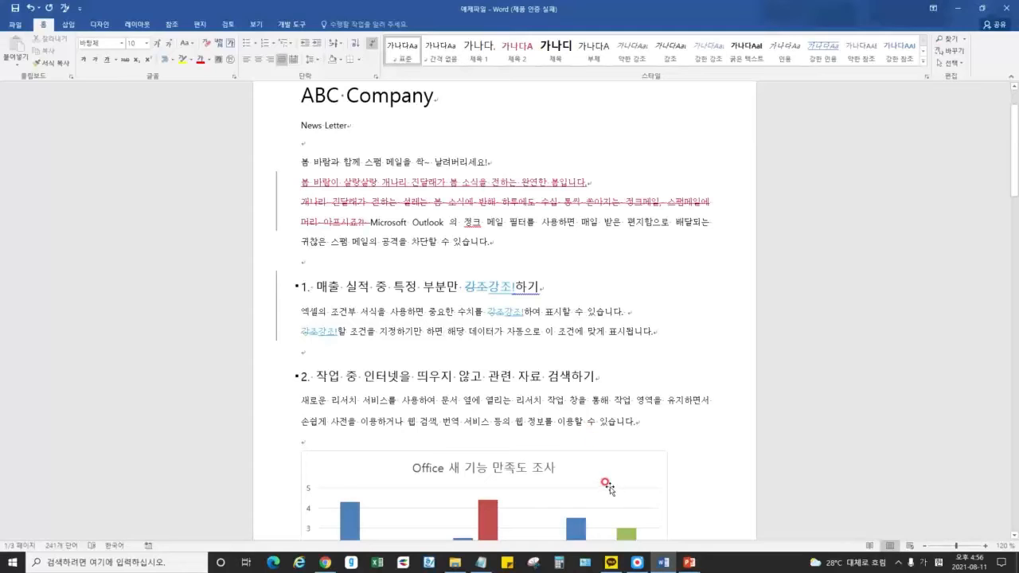
- Switch to the PowerPoint lecture slide, mark the 기본 서식 적용 topic, and return to Word
{"action": "left_click", "coordinate": [688, 562]}
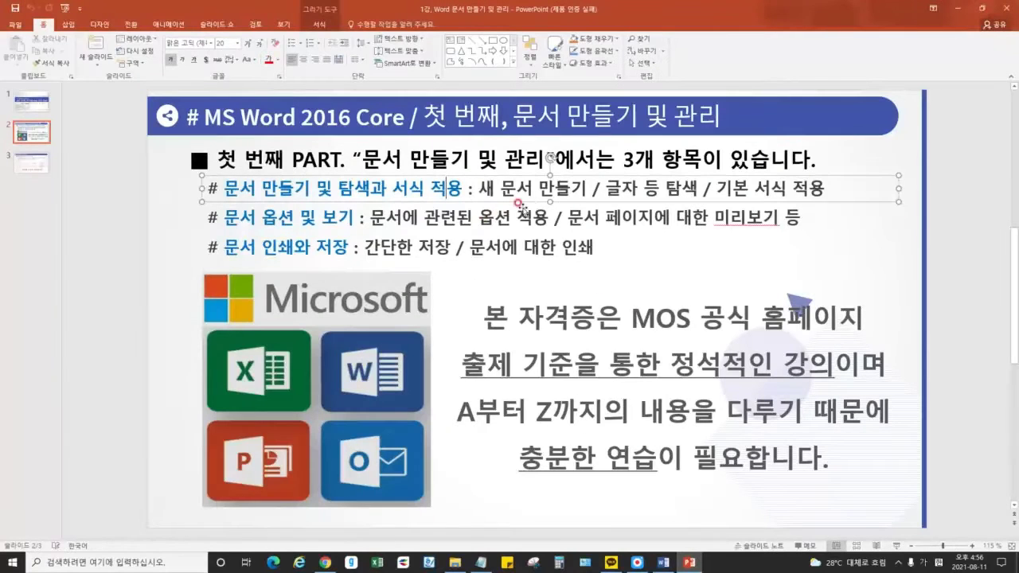
{"action": "left_click_drag", "start_coordinate": [717, 189], "coordinate": [808, 189]}
{"action": "left_click", "coordinate": [957, 7]}
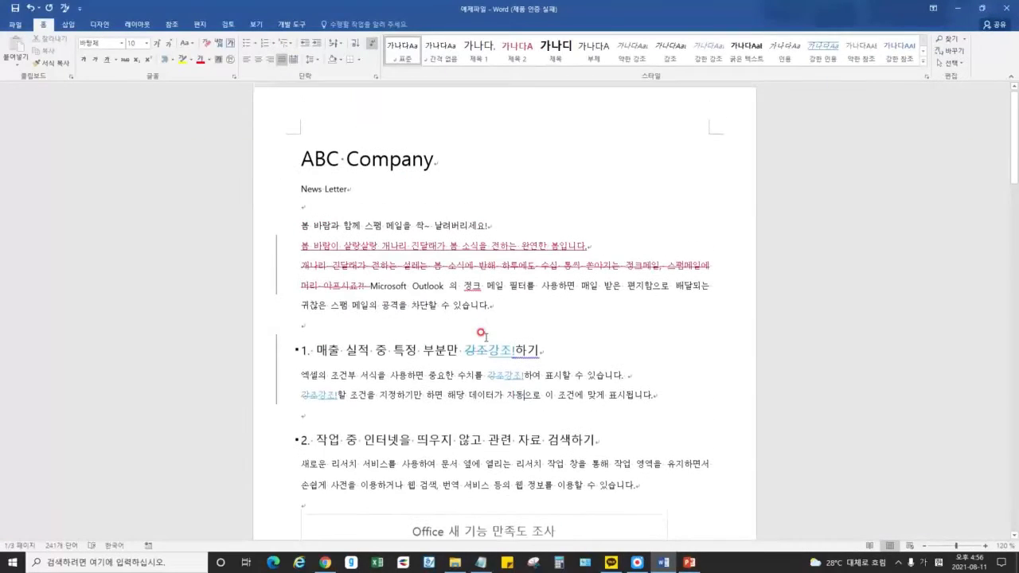
- In the Notepad notes, add the line "2. 서식 : 글자를 예쁘게 하자! (글꼴, 글자색, 글자크기, 단락, 개체삽입 등등)"
{"action": "left_click", "coordinate": [482, 563]}
{"action": "left_click", "coordinate": [519, 306]}
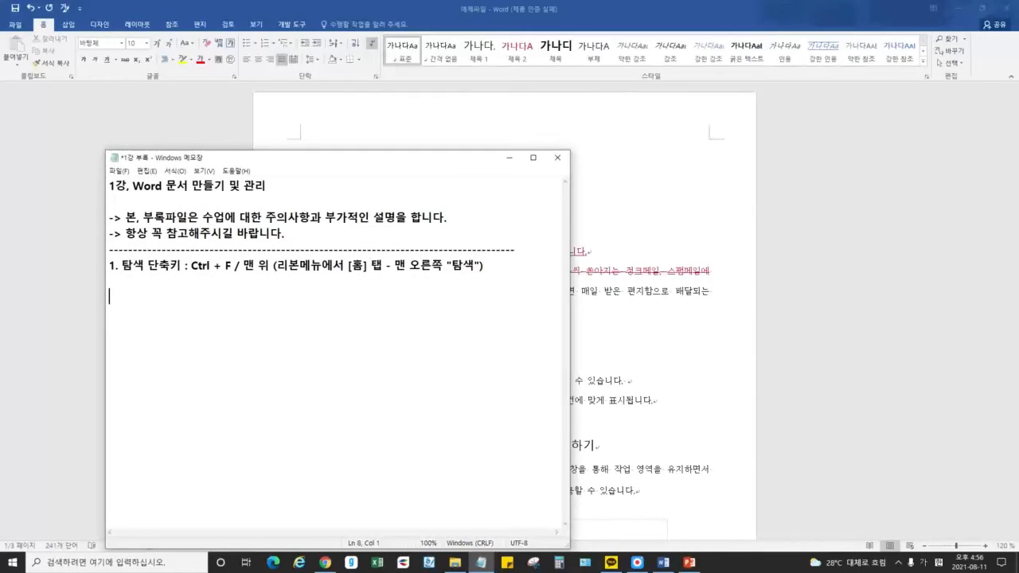
{"action": "type", "text": "2. ㅅ서식 : 글자를 예ㅃ"}
{"action": "type", "text": "자!"}
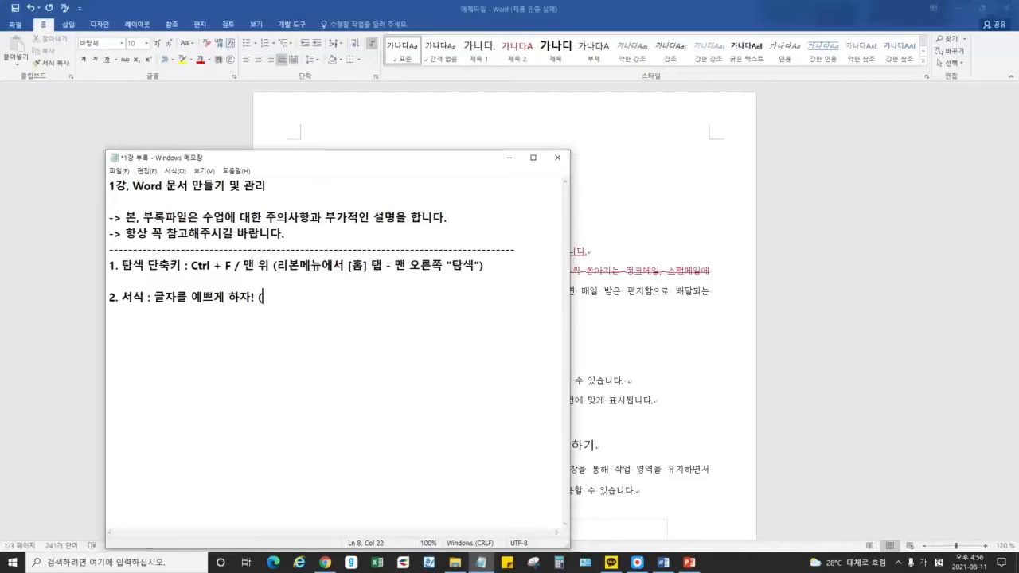
{"action": "type", "text": " (글꼴, 글자색"}
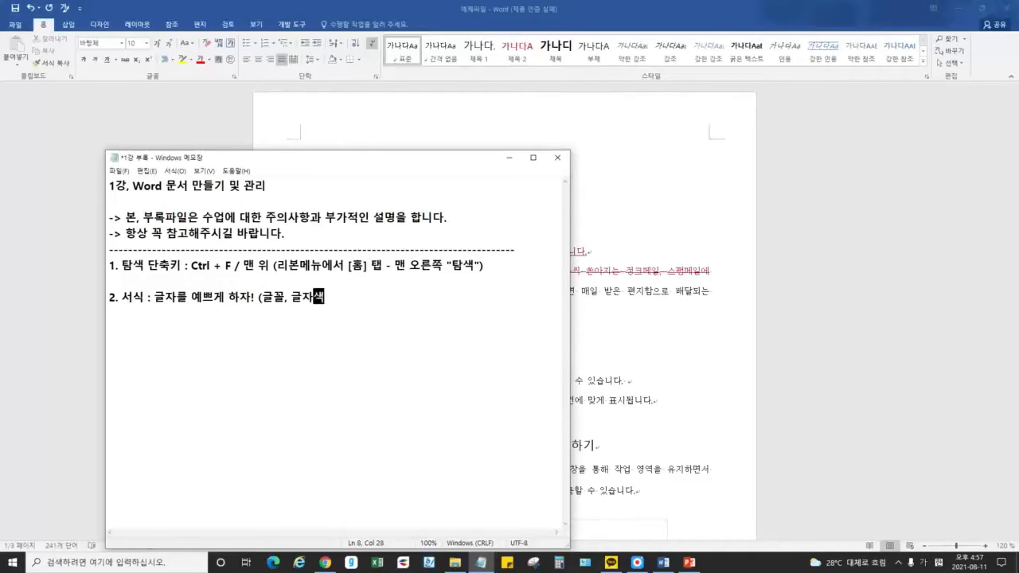
{"action": "type", "text": ", 글자크기, "}
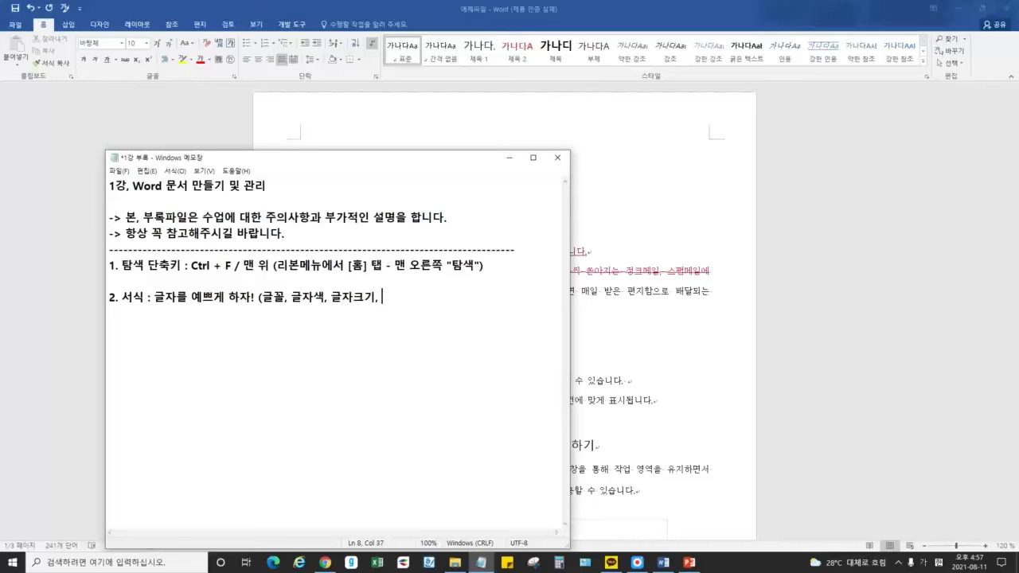
{"action": "type", "text": "단락, 개체삽ㅇ입 등등)"}
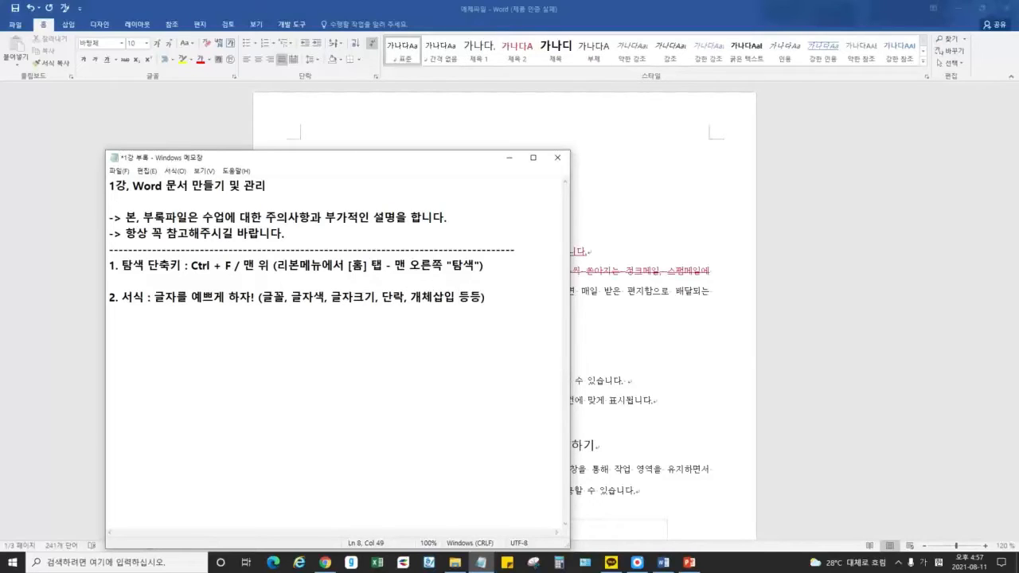
- Return to Word, view the formatting options for 엑셀의 조건부 서식을 in the first section, and leave that phrase selected
{"action": "left_click", "coordinate": [639, 287]}
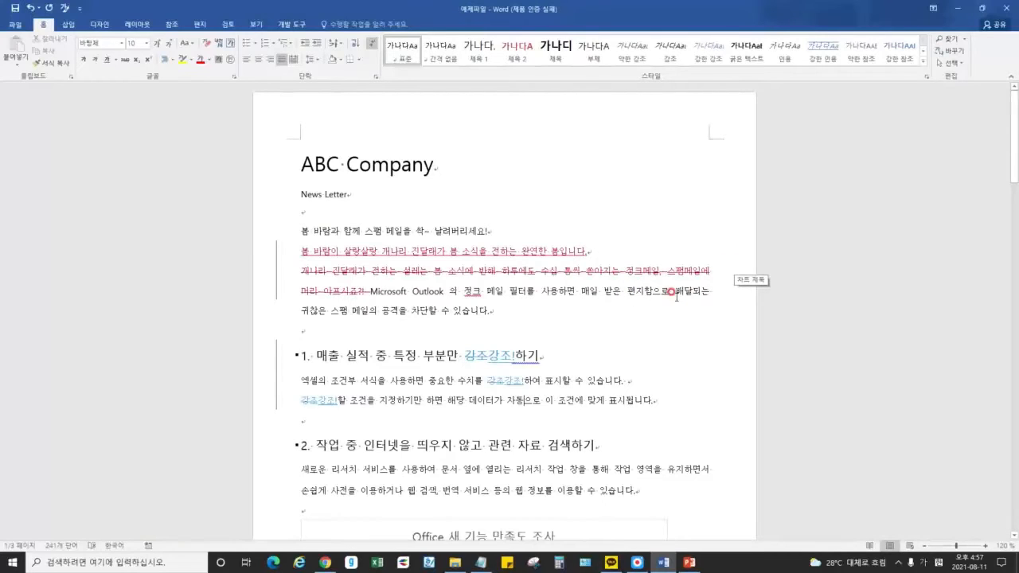
{"action": "left_click", "coordinate": [467, 394]}
{"action": "left_click_drag", "start_coordinate": [310, 381], "coordinate": [382, 382]}
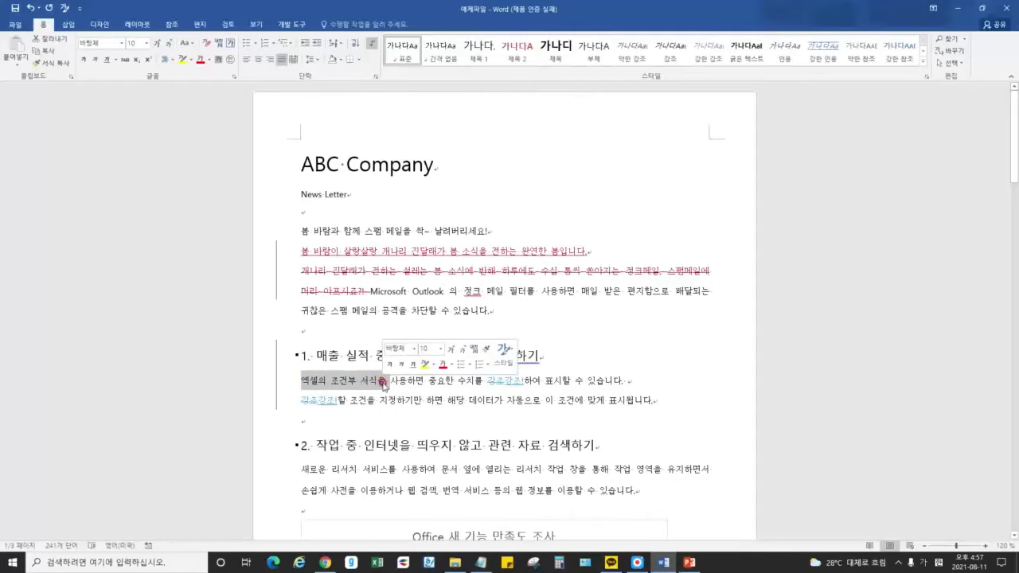
{"action": "right_click", "coordinate": [328, 383]}
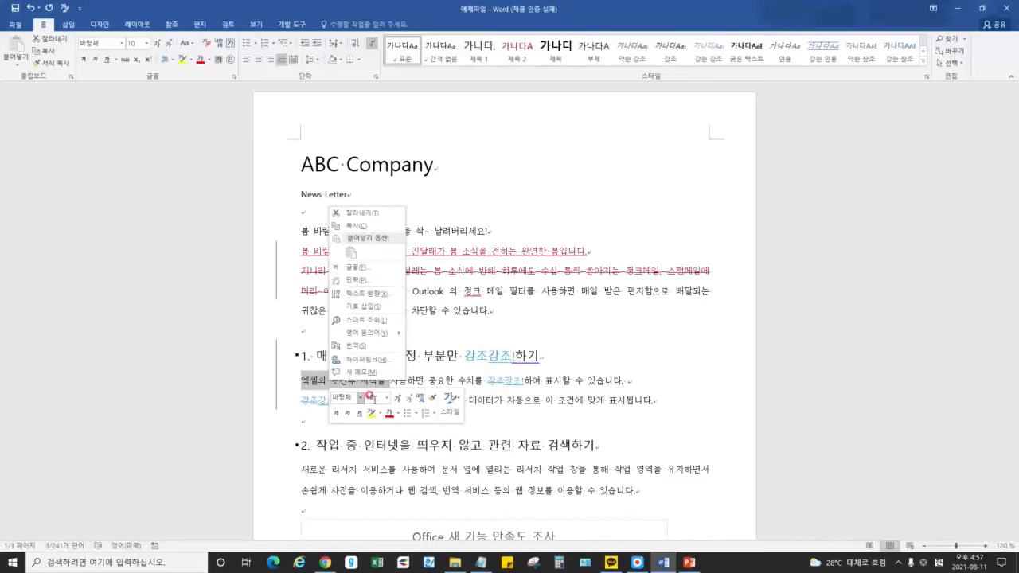
{"action": "left_click", "coordinate": [465, 374]}
{"action": "left_click", "coordinate": [400, 383]}
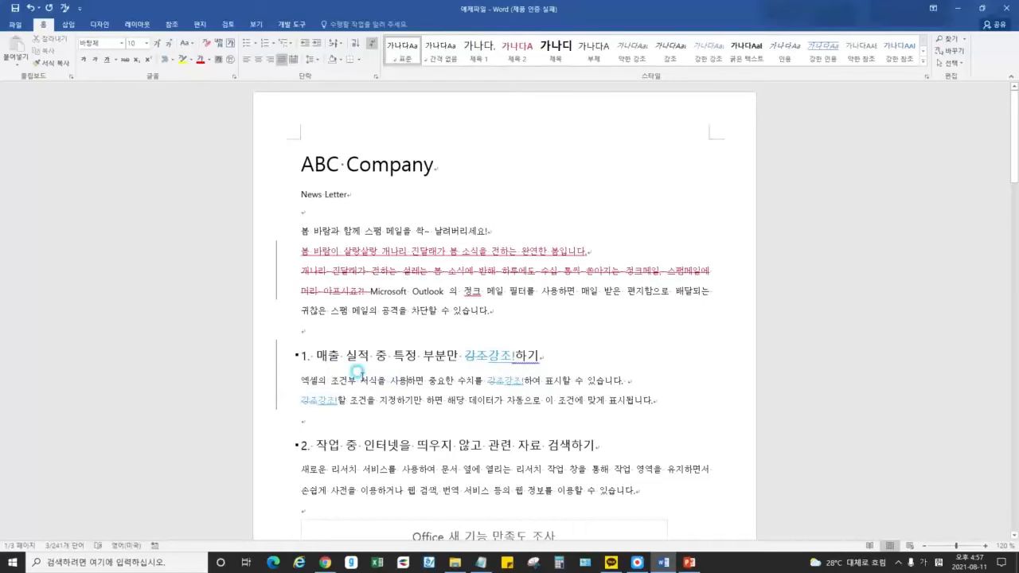
{"action": "left_click_drag", "start_coordinate": [301, 382], "coordinate": [366, 384]}
{"action": "left_click", "coordinate": [296, 375]}
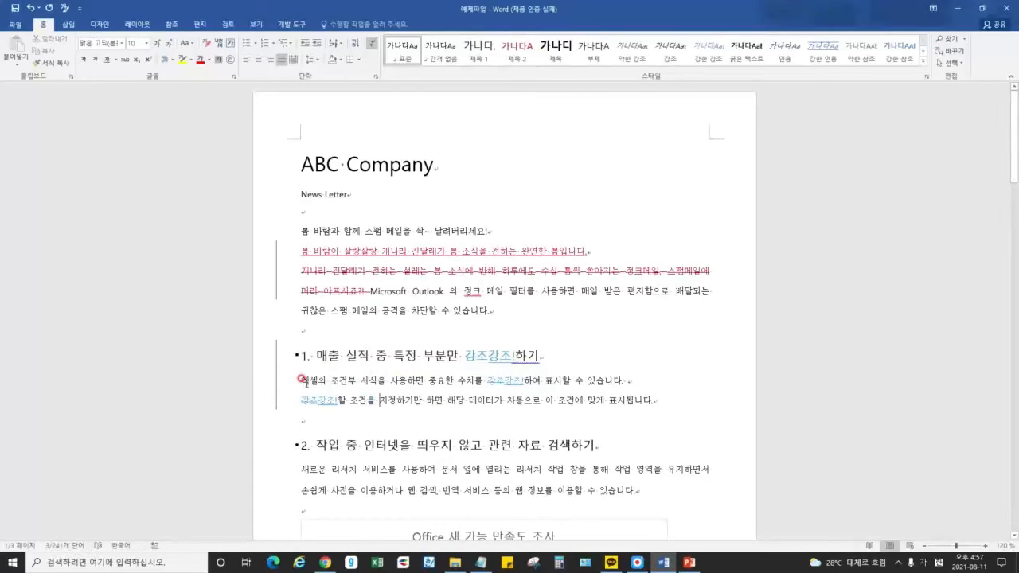
{"action": "left_click_drag", "start_coordinate": [296, 375], "coordinate": [389, 381]}
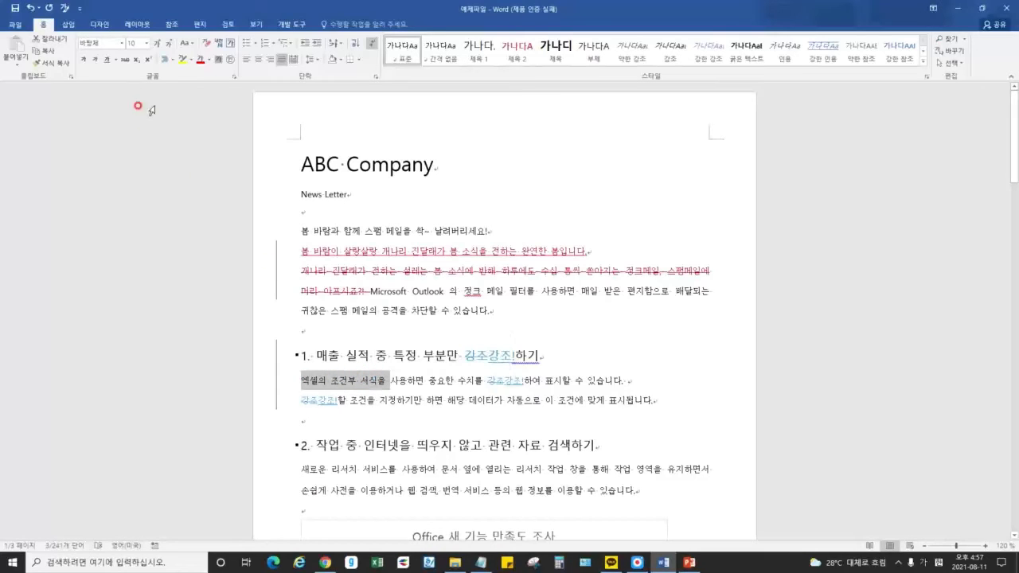
- Open the screen-annotation tool and outline the 글꼴 and 단락 command groups in red, with a tighter outline around the font commands
{"action": "left_click", "coordinate": [637, 561]}
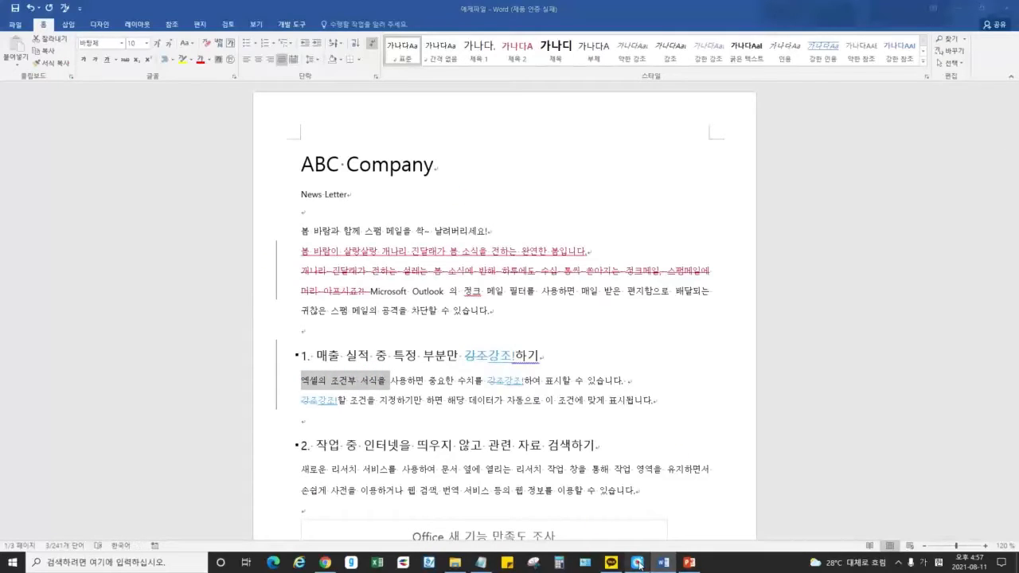
{"action": "left_click", "coordinate": [641, 17]}
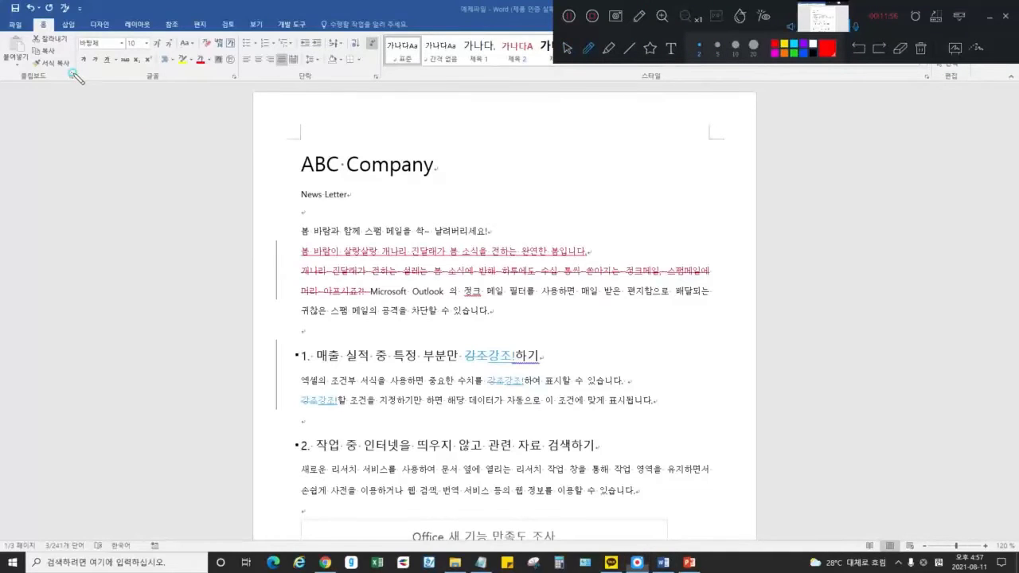
{"action": "mouse_move", "coordinate": [70, 73]}
{"action": "left_mouse_down"}
{"action": "mouse_move", "coordinate": [207, 97]}
{"action": "mouse_move", "coordinate": [351, 85]}
{"action": "mouse_move", "coordinate": [371, 27]}
{"action": "left_mouse_up"}
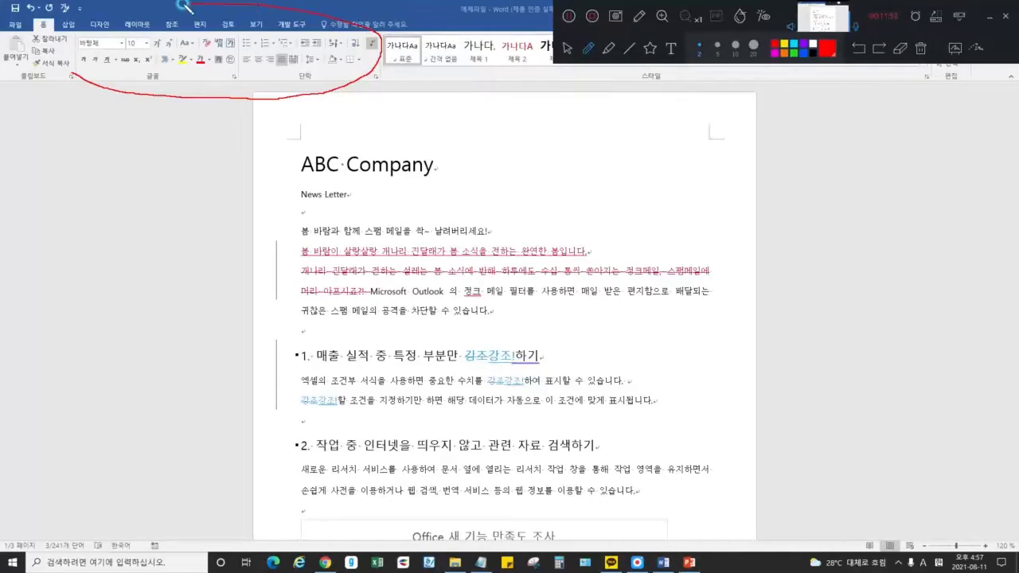
{"action": "mouse_move", "coordinate": [185, 6]}
{"action": "left_mouse_down"}
{"action": "mouse_move", "coordinate": [80, 44]}
{"action": "mouse_move", "coordinate": [144, 96]}
{"action": "mouse_move", "coordinate": [338, 86]}
{"action": "mouse_move", "coordinate": [362, 28]}
{"action": "mouse_move", "coordinate": [221, 8]}
{"action": "mouse_move", "coordinate": [81, 40]}
{"action": "mouse_move", "coordinate": [151, 100]}
{"action": "mouse_move", "coordinate": [374, 67]}
{"action": "mouse_move", "coordinate": [311, 6]}
{"action": "left_mouse_up"}
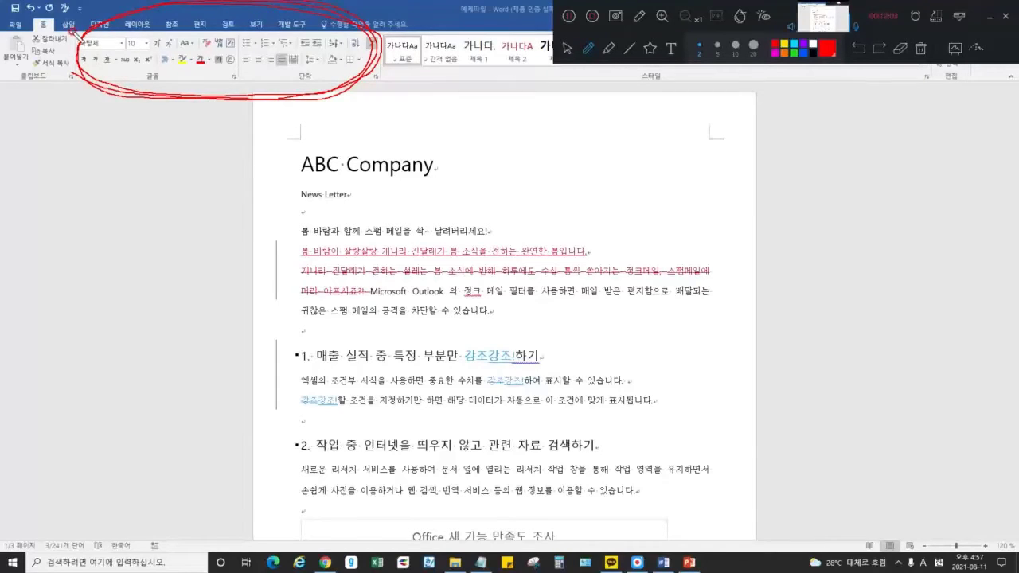
{"action": "mouse_move", "coordinate": [156, 35]}
{"action": "left_mouse_down"}
{"action": "mouse_move", "coordinate": [154, 49]}
{"action": "mouse_move", "coordinate": [239, 51]}
{"action": "mouse_move", "coordinate": [232, 73]}
{"action": "mouse_move", "coordinate": [87, 72]}
{"action": "mouse_move", "coordinate": [80, 48]}
{"action": "mouse_move", "coordinate": [119, 35]}
{"action": "mouse_move", "coordinate": [236, 62]}
{"action": "left_mouse_up"}
- Highlight the font commands in yellow, and clear all annotations before leaving the annotation tool
{"action": "left_click", "coordinate": [606, 48]}
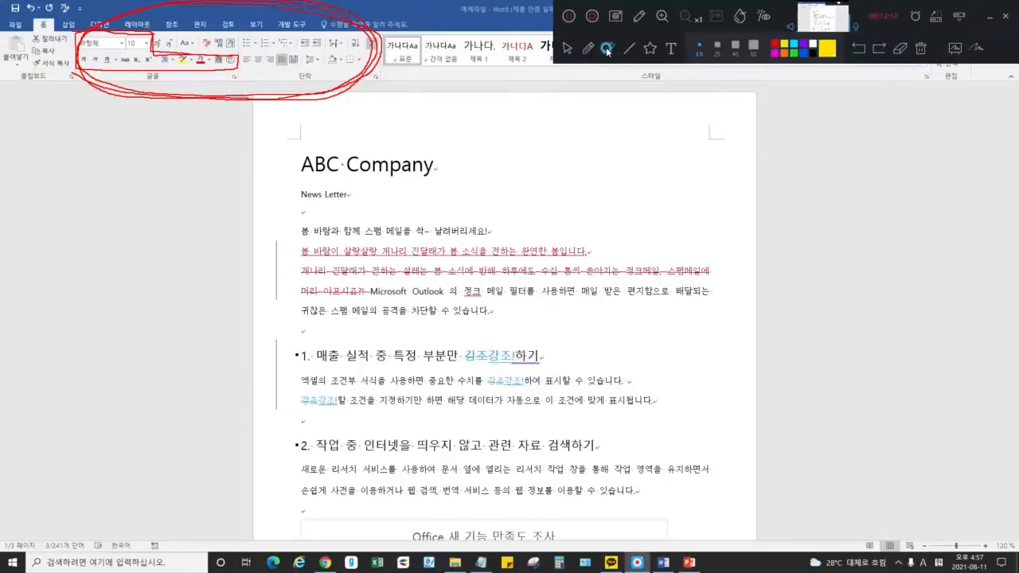
{"action": "mouse_move", "coordinate": [98, 58]}
{"action": "left_mouse_down"}
{"action": "mouse_move", "coordinate": [84, 44]}
{"action": "mouse_move", "coordinate": [124, 44]}
{"action": "mouse_move", "coordinate": [147, 63]}
{"action": "mouse_move", "coordinate": [234, 64]}
{"action": "left_mouse_up"}
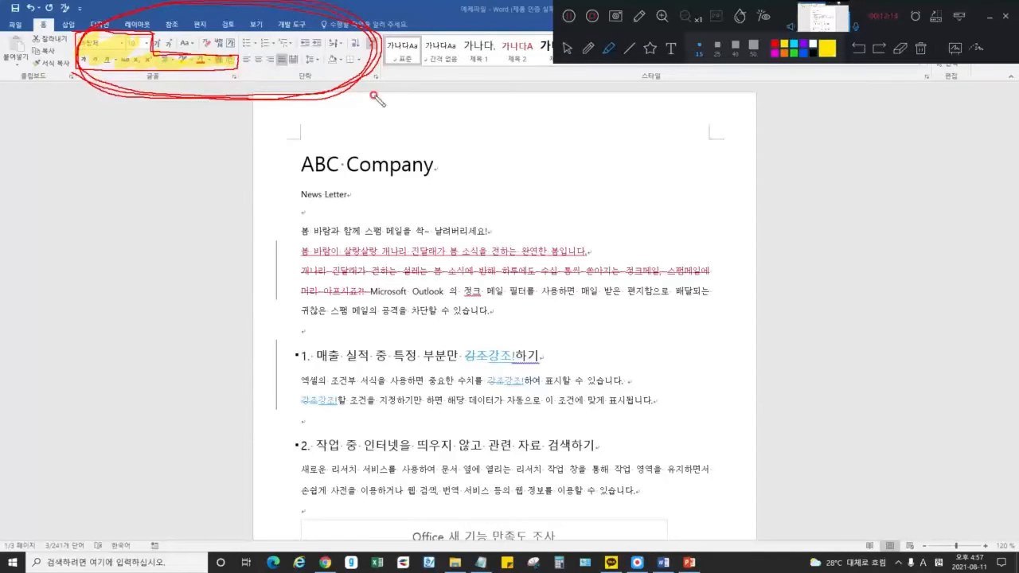
{"action": "left_click", "coordinate": [920, 50]}
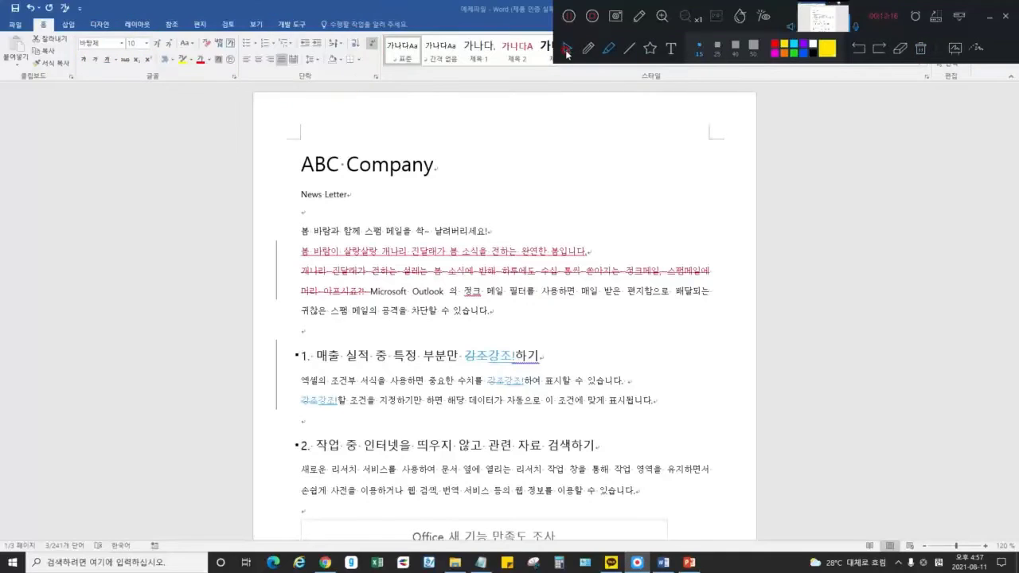
{"action": "left_click", "coordinate": [966, 30]}
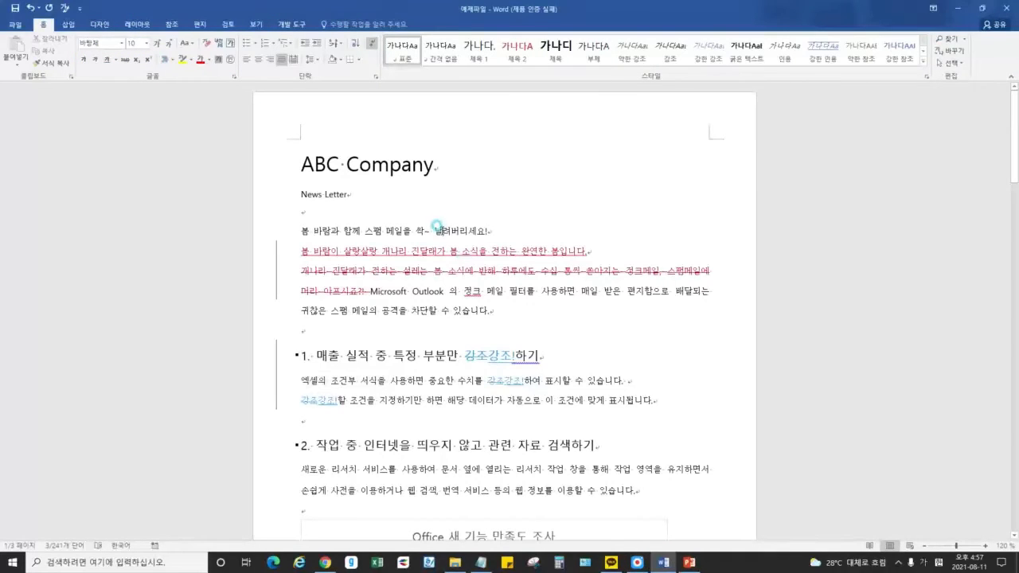
- Select the words 작업 중 인터넷을 띄우지 않고 in the second numbered heading
{"action": "left_click", "coordinate": [375, 268]}
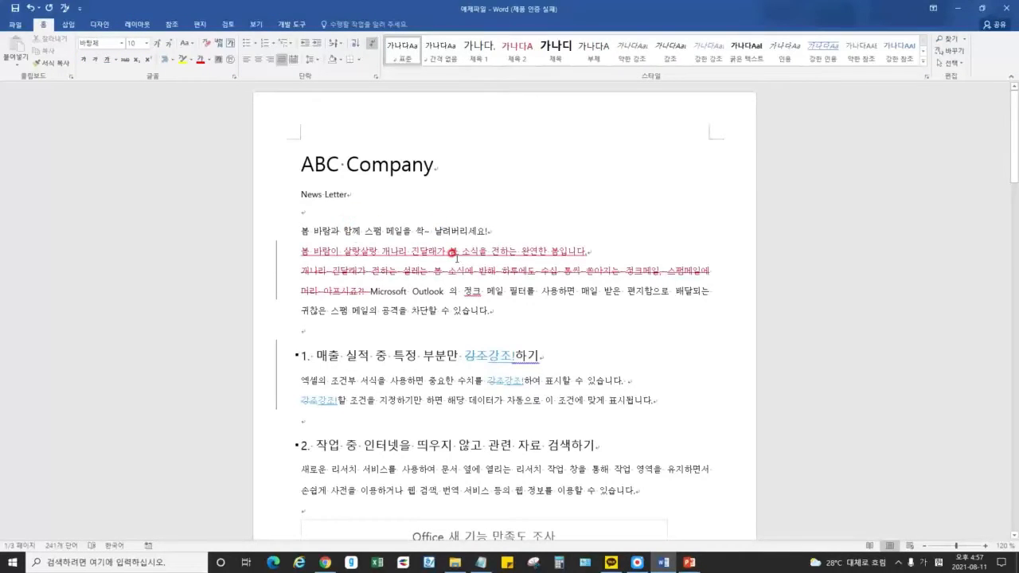
{"action": "mouse_move", "coordinate": [456, 258]}
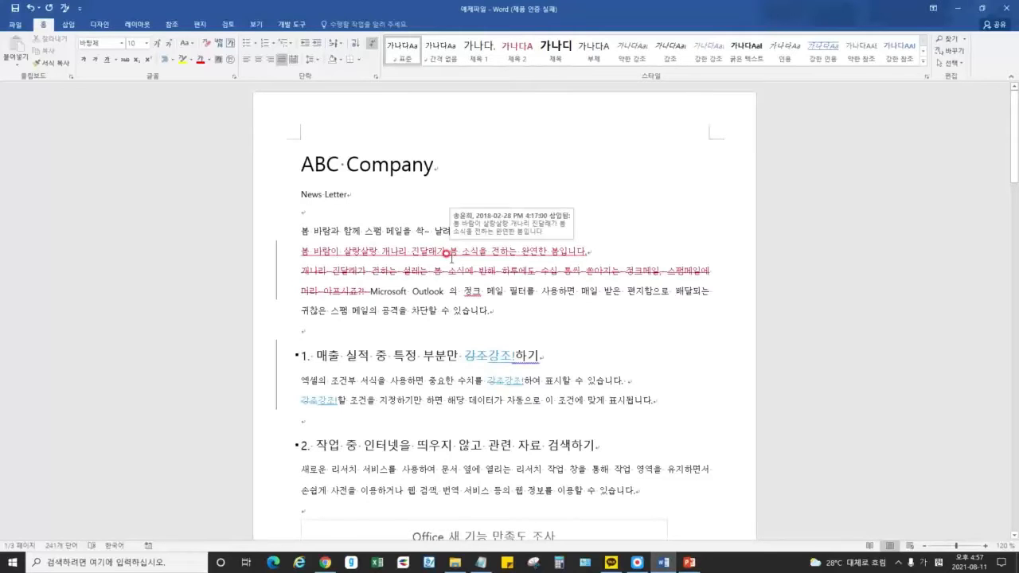
{"action": "scroll", "coordinate": [470, 281], "scroll_direction": "down", "scroll_amount": 3}
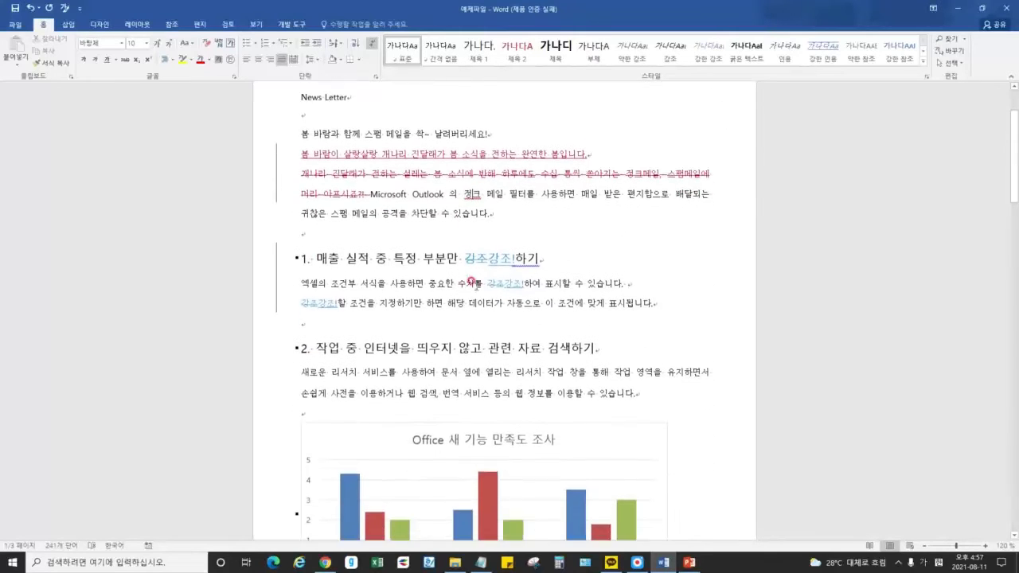
{"action": "left_click_drag", "start_coordinate": [315, 295], "coordinate": [484, 296]}
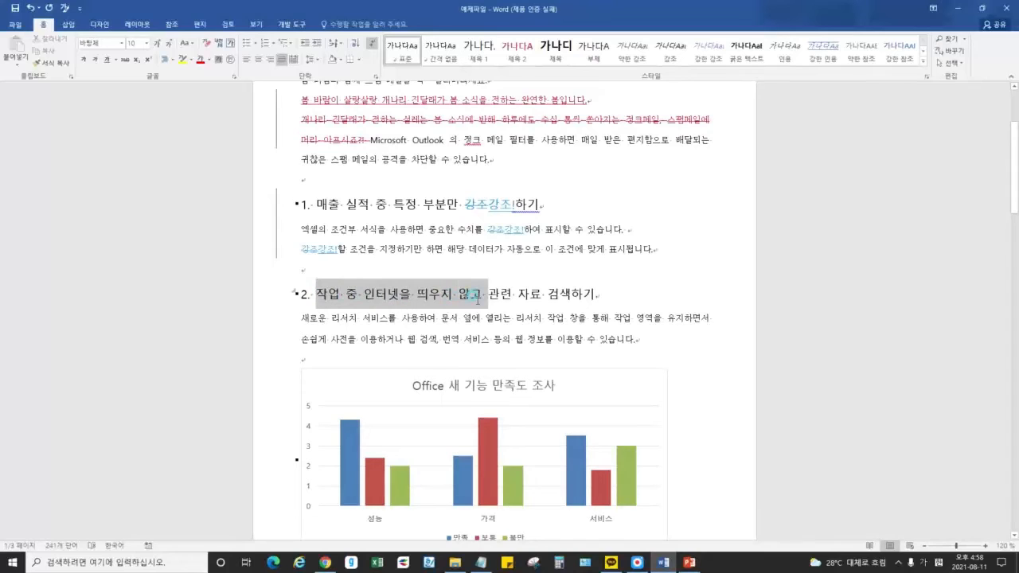
{"action": "scroll", "coordinate": [470, 342], "scroll_direction": "up", "scroll_amount": 1}
{"action": "scroll", "coordinate": [463, 343], "scroll_direction": "up", "scroll_amount": 2}
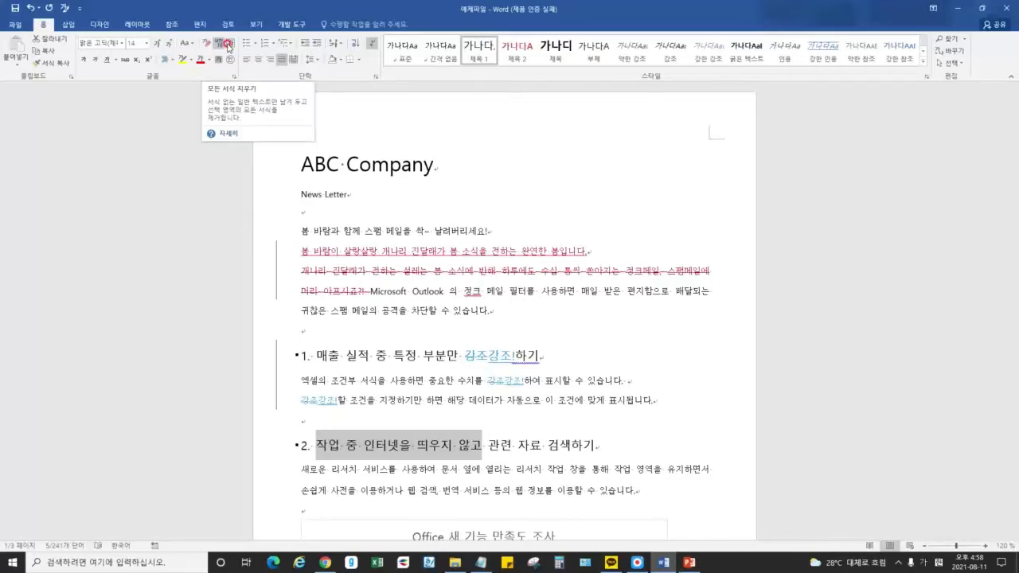
- Look through the underline styles and the text effects for the selected heading words without applying any
{"action": "left_click", "coordinate": [116, 61]}
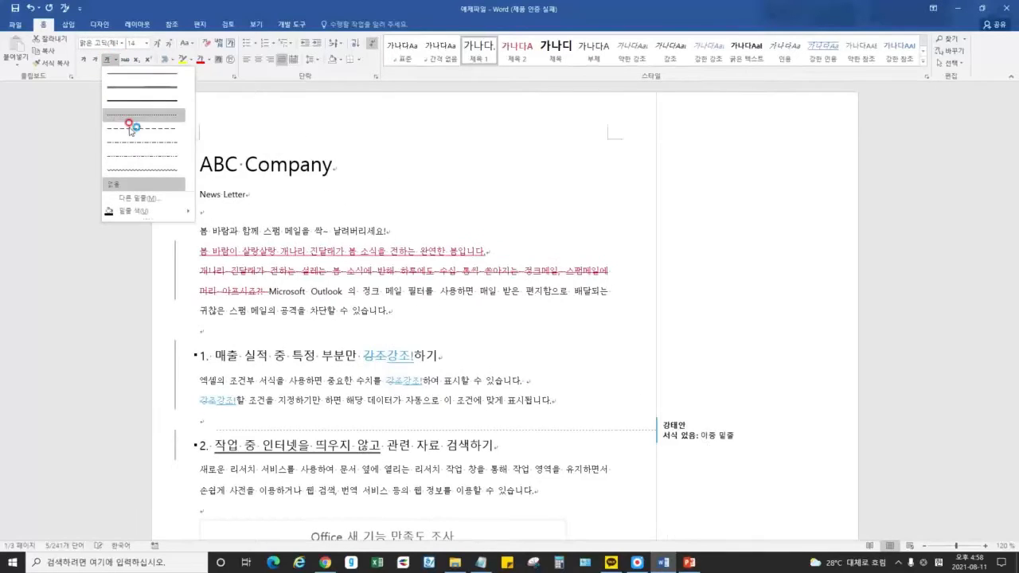
{"action": "left_click", "coordinate": [89, 75]}
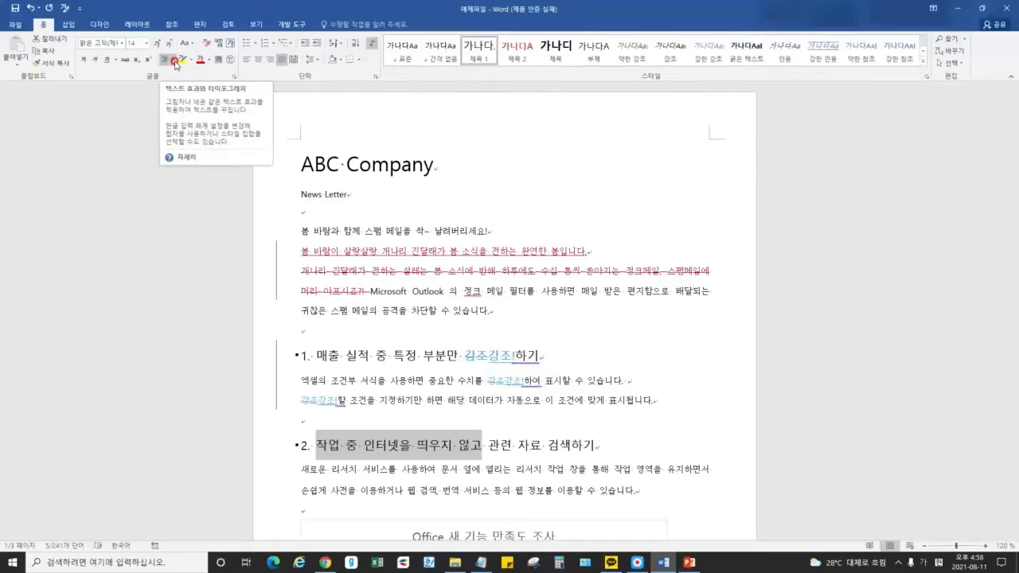
{"action": "left_click", "coordinate": [174, 60]}
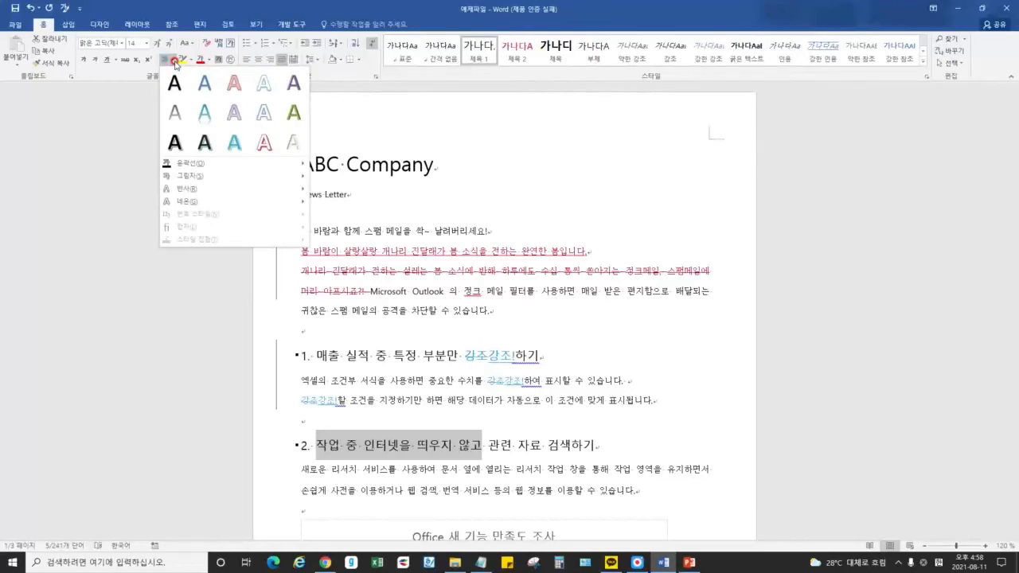
{"action": "left_click", "coordinate": [174, 62]}
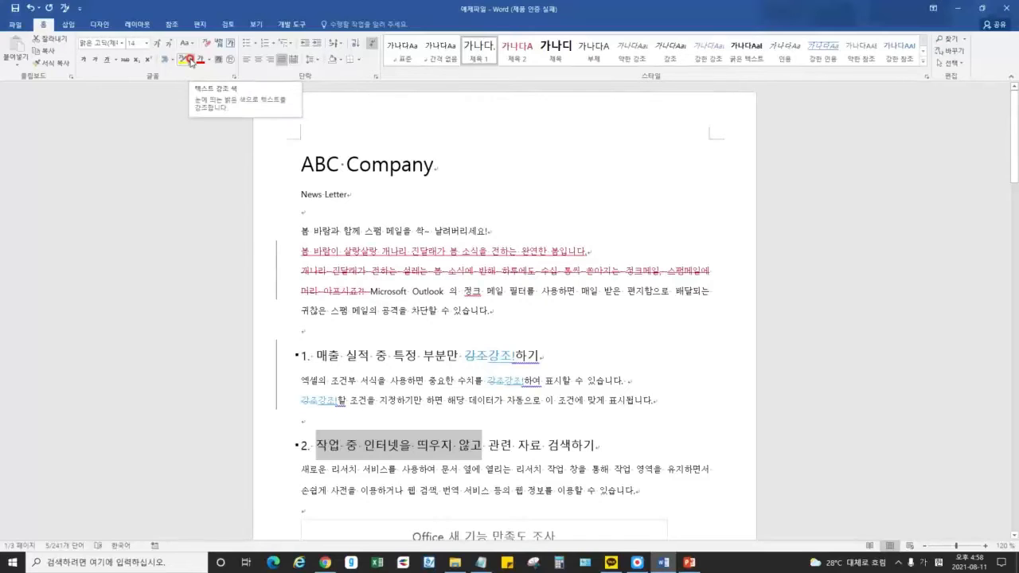
- Try yellow text highlighting on 작업 중 인터넷을 띄우지 않고, undo it, and deselect the words
{"action": "left_click", "coordinate": [191, 61]}
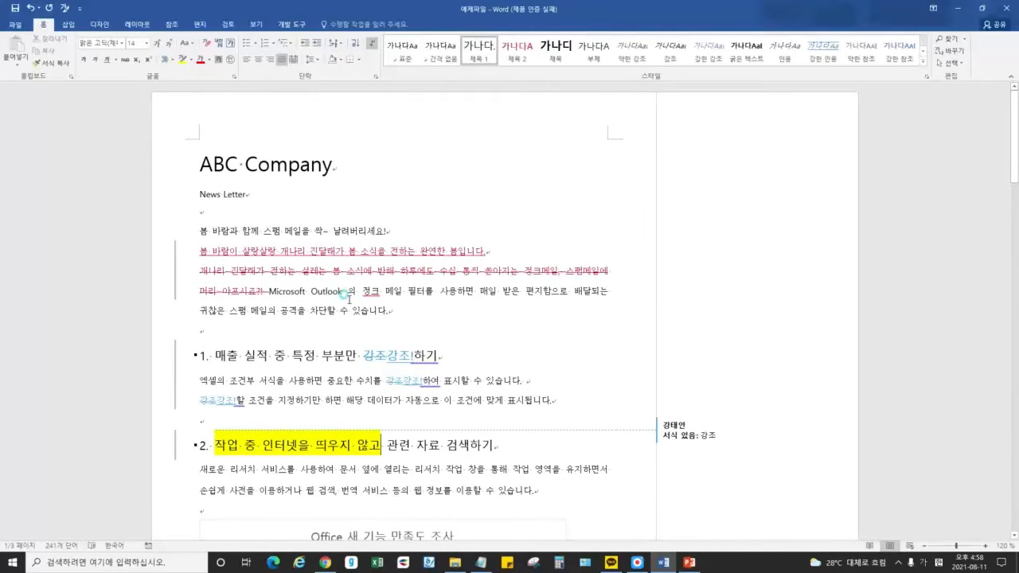
{"action": "key", "text": "ctrl+z"}
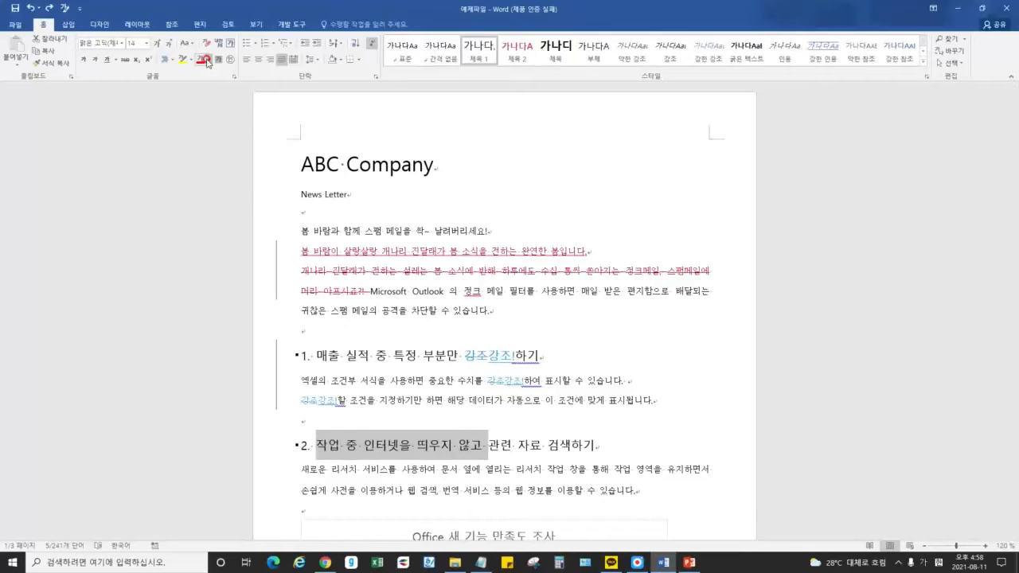
{"action": "left_click", "coordinate": [448, 349]}
{"action": "scroll", "coordinate": [451, 351], "scroll_direction": "down", "scroll_amount": 2}
- In the Notepad notes, add the line - 예를 들어, ....블록지정을 한 뒤에 글자색은 빨강, 글자크기는 16포인트 . under item 2
{"action": "left_click", "coordinate": [480, 561]}
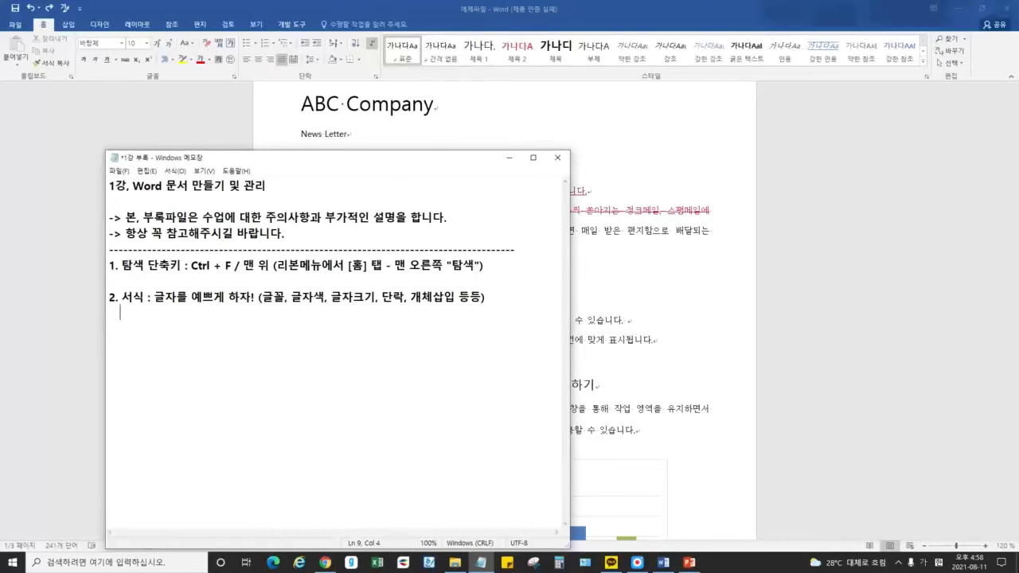
{"action": "type", "text": "얘ㅔ"}
{"action": "type", "text": "예를 들어"}
{"action": "type", "text": ", ....블록지정을 "}
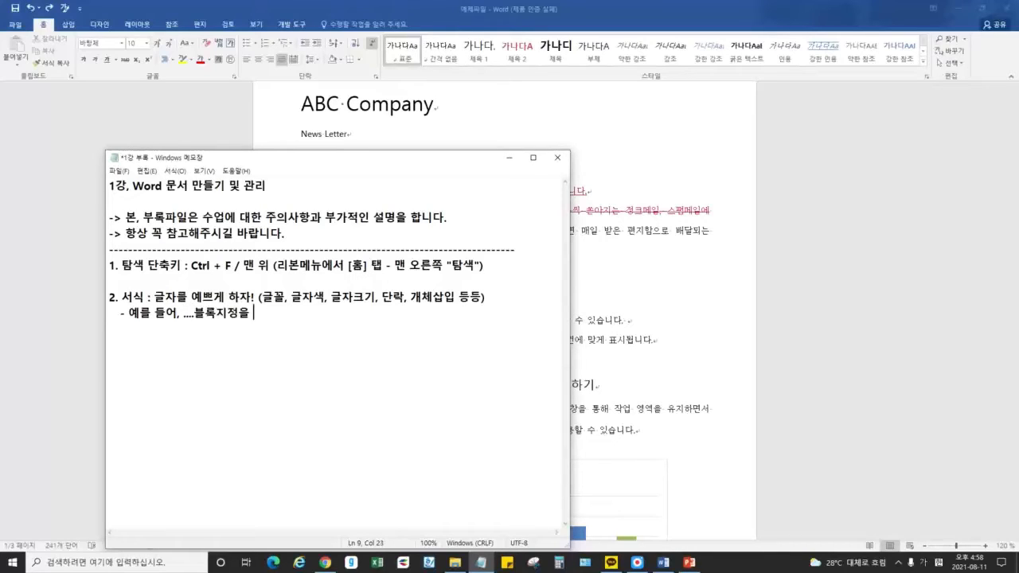
{"action": "type", "text": "한ㄷ뒤에 글"}
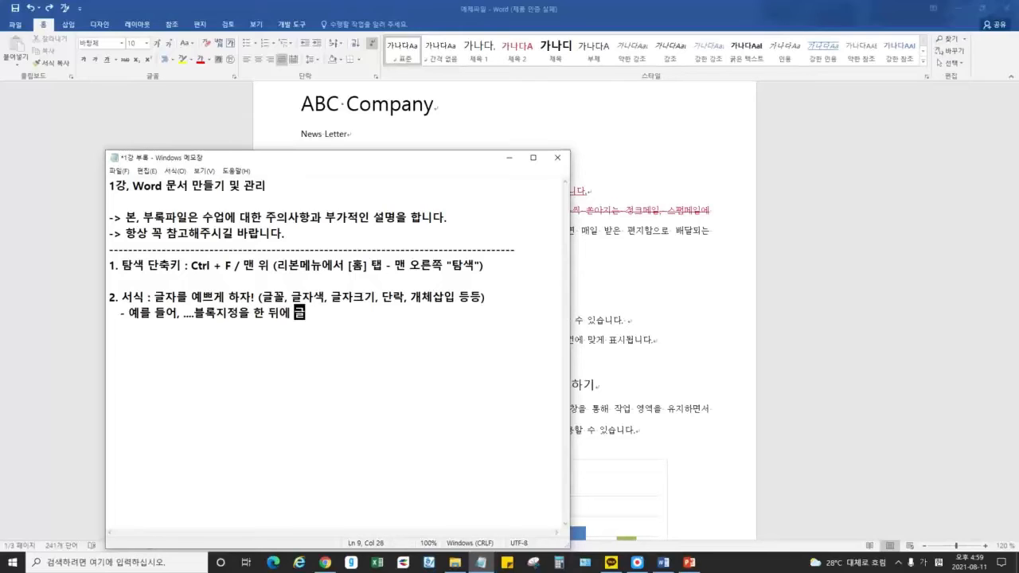
{"action": "type", "text": "자색ㅇ 빨간"}
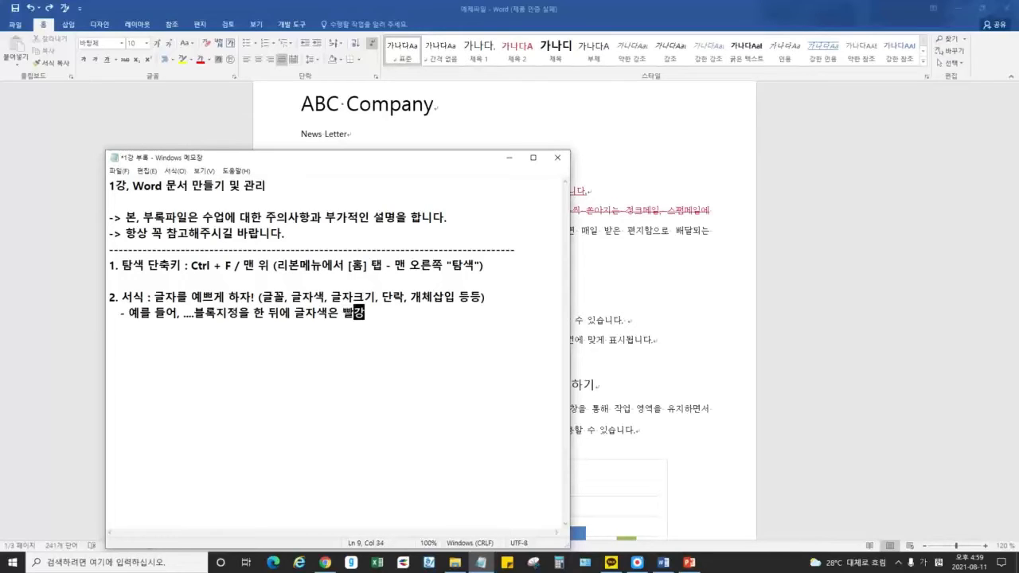
{"action": "type", "text": ", 글자크기는 16"}
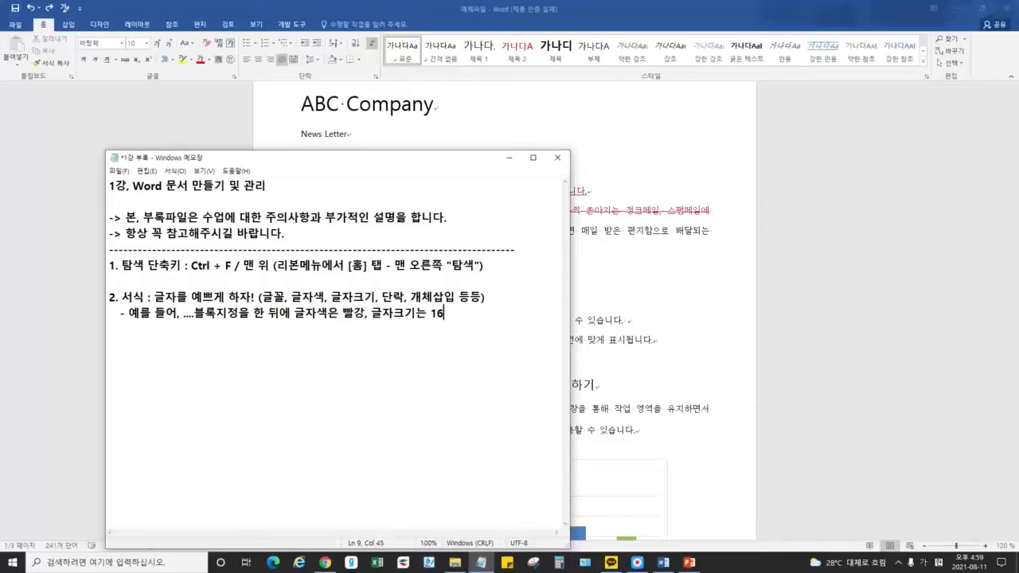
{"action": "type", "text": "포인트 ."}
- Switch back to Word and set the font of the whole second numbered heading to 휴먼옛체
{"action": "left_click", "coordinate": [742, 294]}
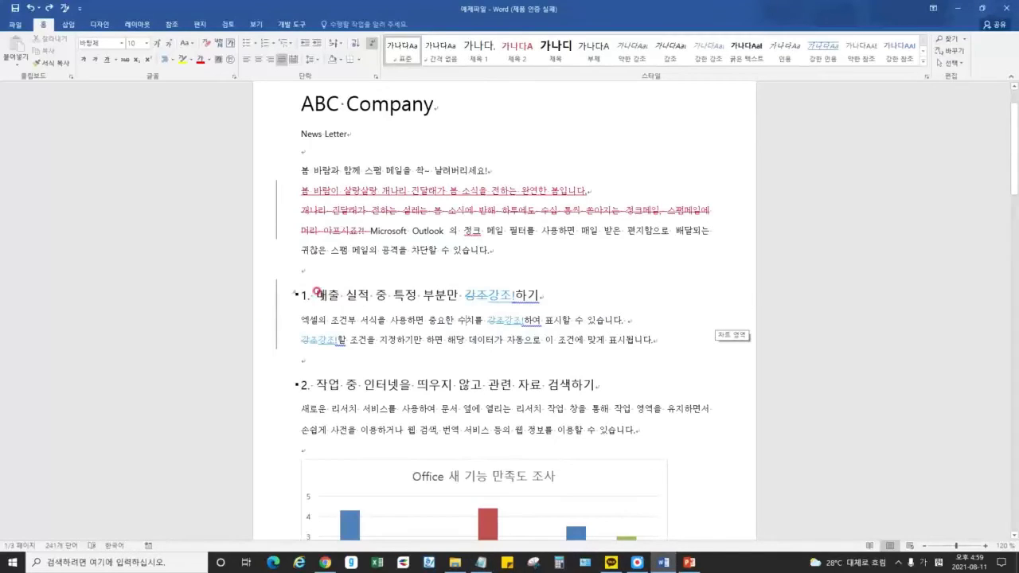
{"action": "left_click_drag", "start_coordinate": [293, 385], "coordinate": [594, 385]}
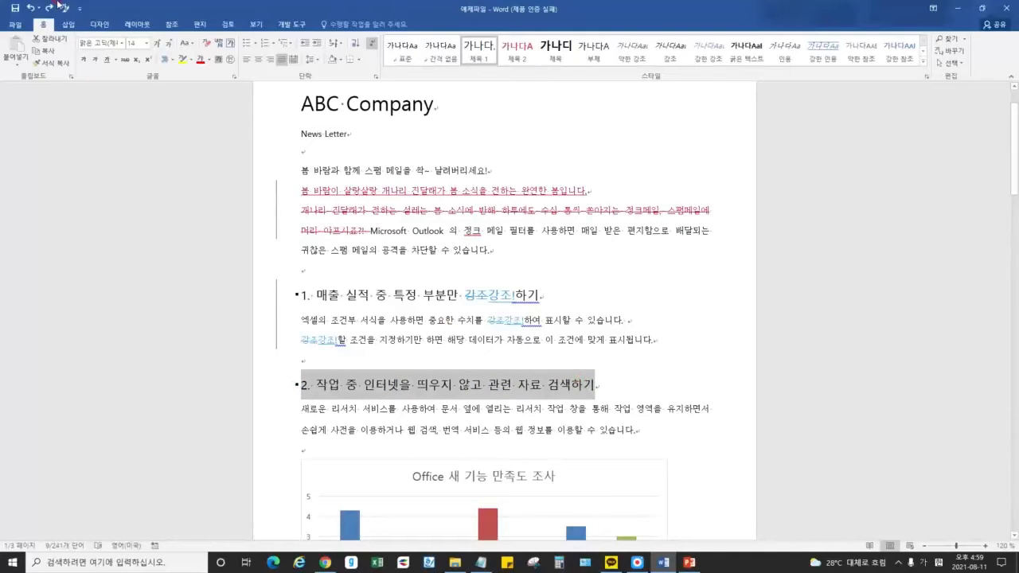
{"action": "left_click", "coordinate": [122, 44]}
{"action": "scroll", "coordinate": [151, 239], "scroll_direction": "down", "scroll_amount": 3}
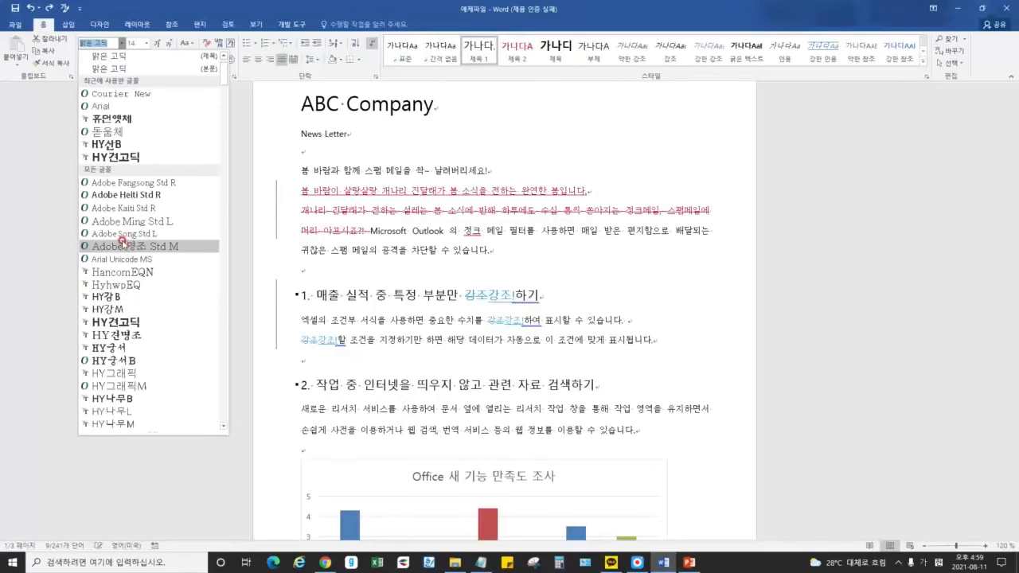
{"action": "scroll", "coordinate": [151, 239], "scroll_direction": "up", "scroll_amount": 3}
{"action": "left_click", "coordinate": [99, 48]}
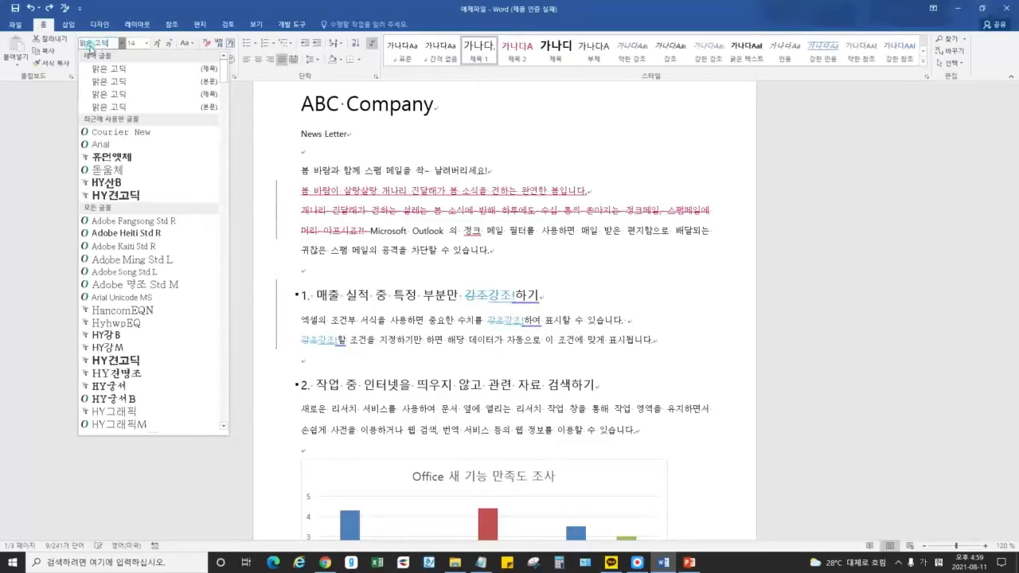
{"action": "left_click_drag", "start_coordinate": [80, 44], "coordinate": [109, 43]}
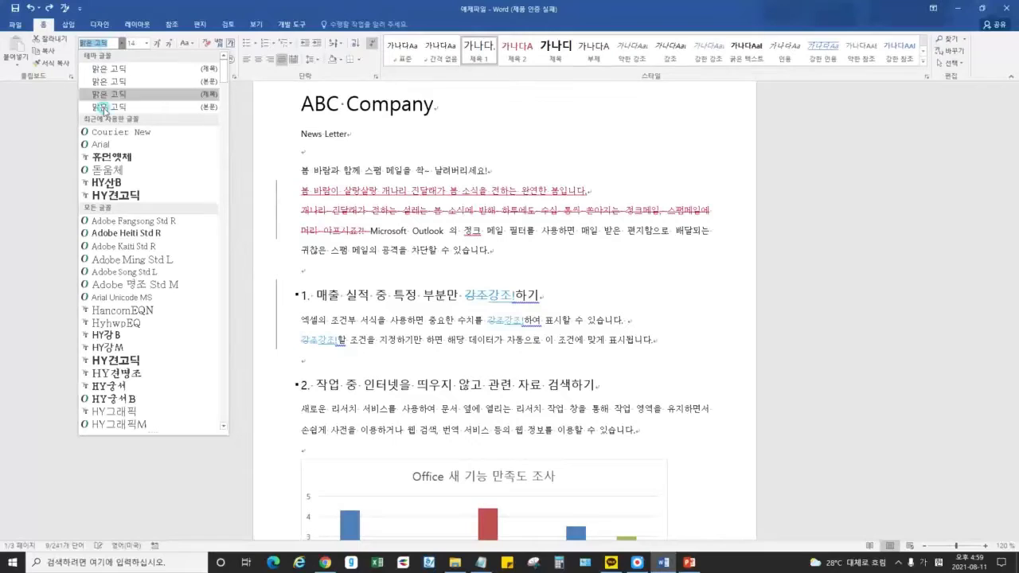
{"action": "type", "text": "휴"}
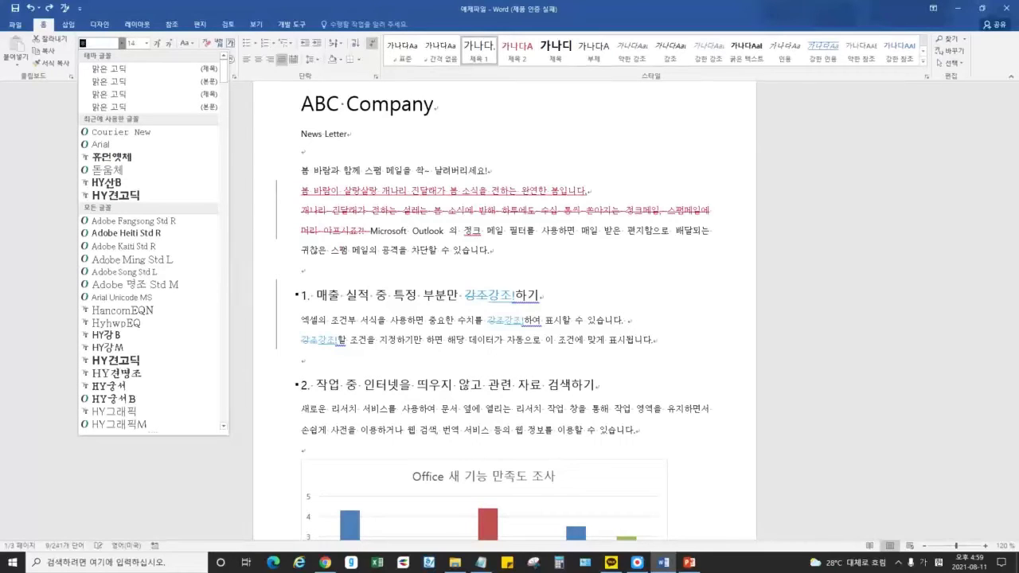
{"action": "type", "text": "먼"}
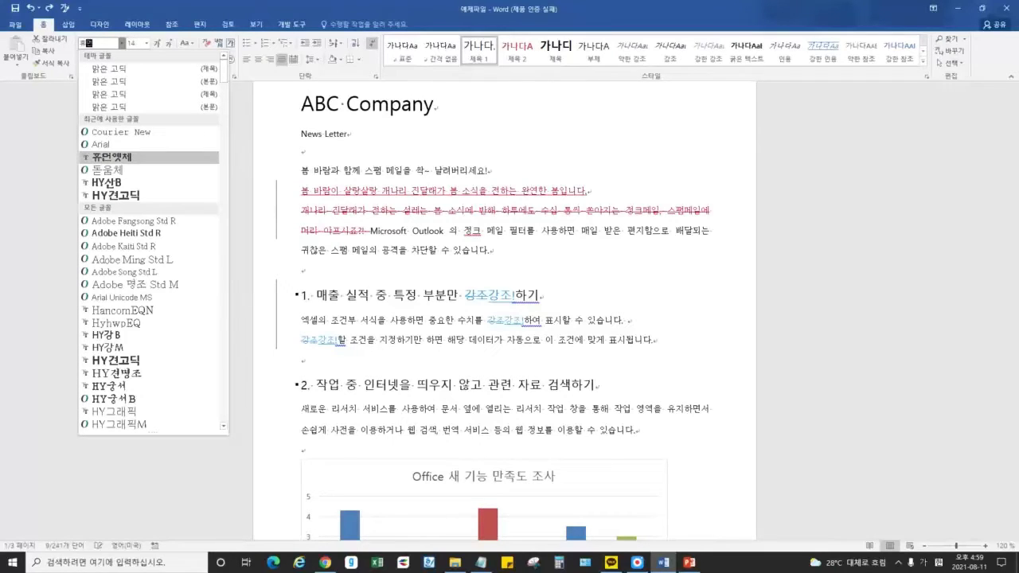
{"action": "left_click", "coordinate": [112, 157]}
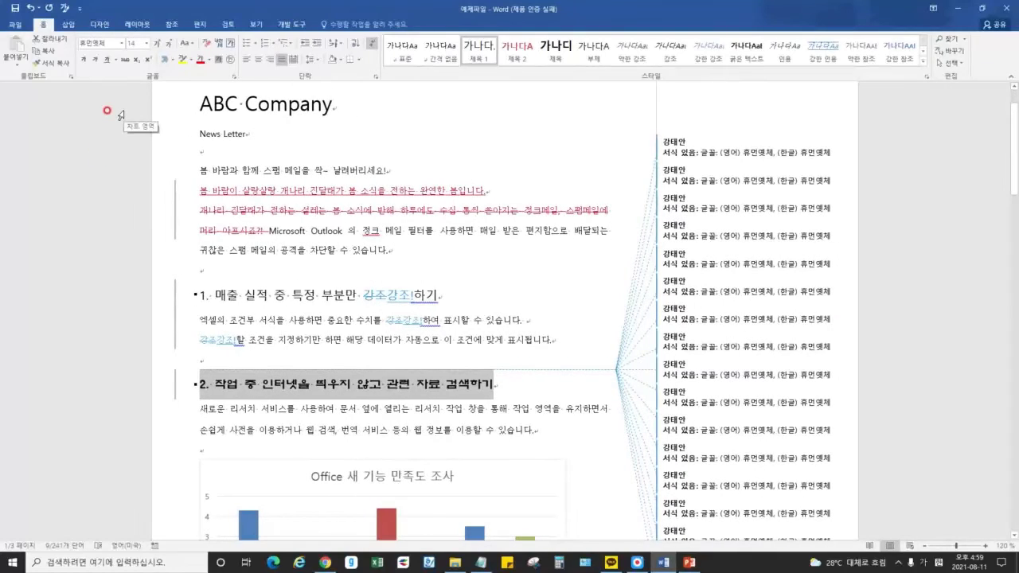
- Set the second heading's font size to 16 and make it bold, italic and underlined
{"action": "left_click", "coordinate": [146, 46]}
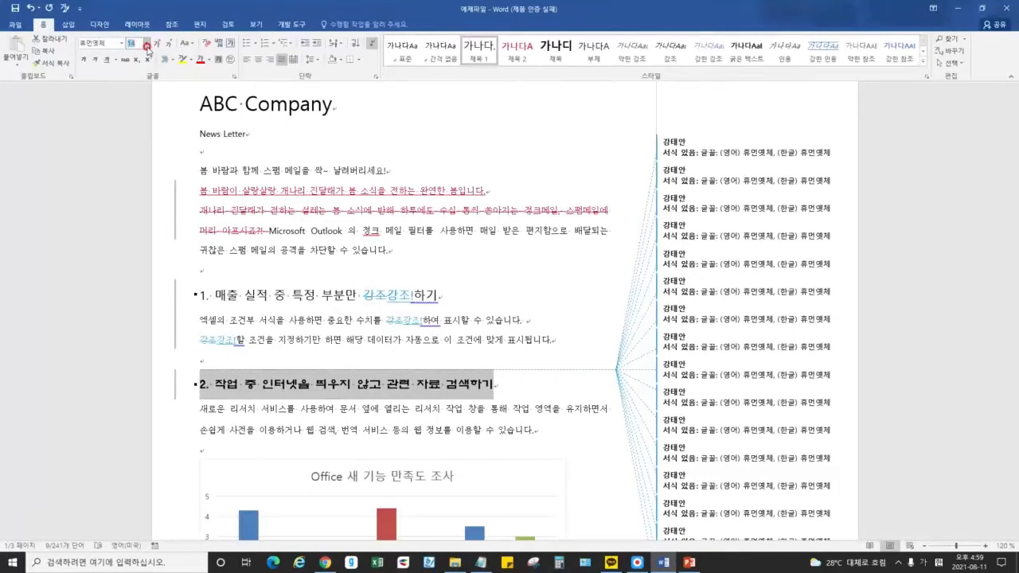
{"action": "type", "text": "16"}
{"action": "key", "text": "Return"}
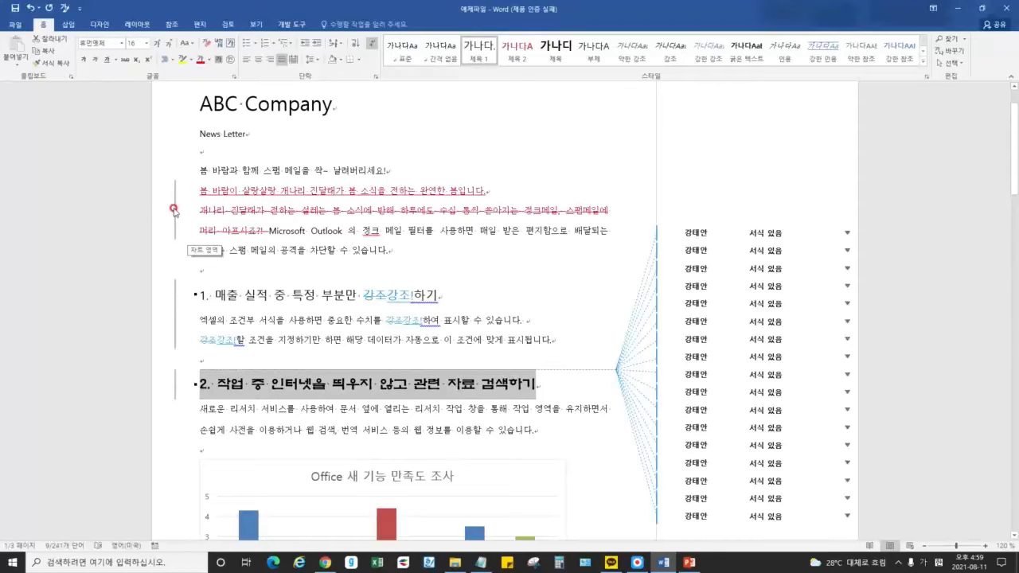
{"action": "left_click", "coordinate": [90, 60]}
{"action": "left_click", "coordinate": [93, 61]}
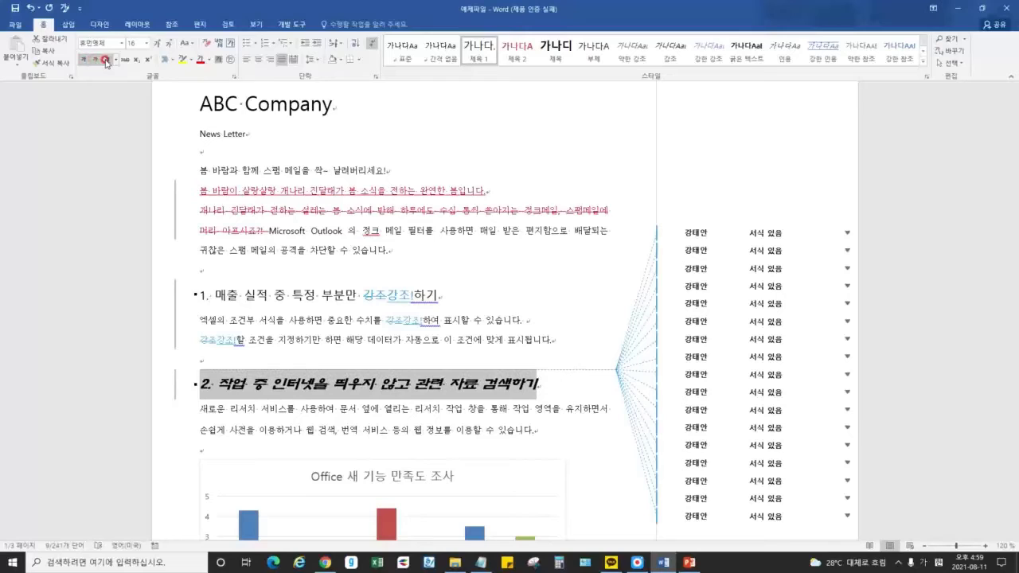
{"action": "left_click", "coordinate": [106, 60]}
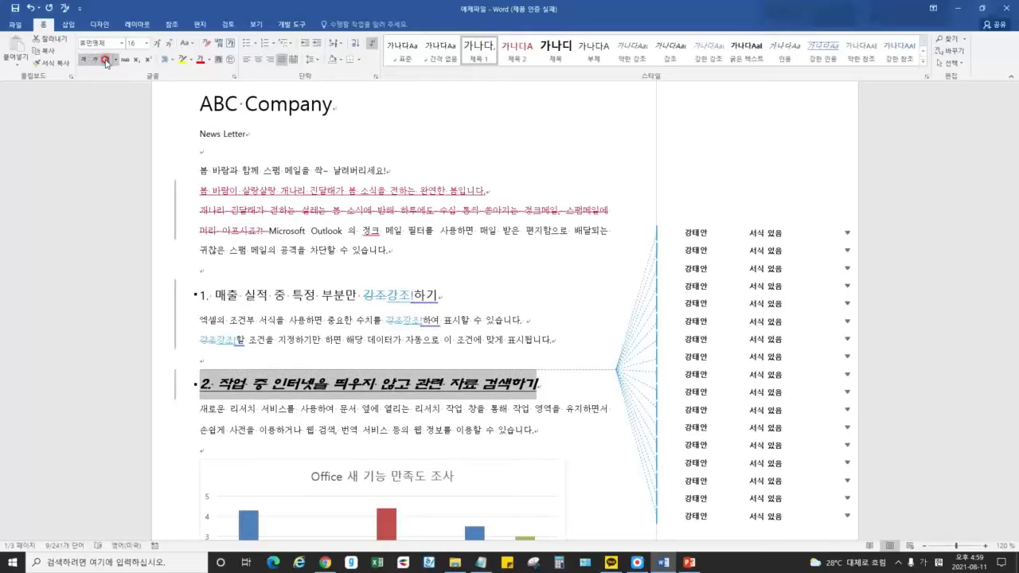
- Change the second heading's font color to standard red and deselect it
{"action": "left_click", "coordinate": [190, 60]}
{"action": "left_click", "coordinate": [195, 61]}
{"action": "left_click", "coordinate": [203, 61]}
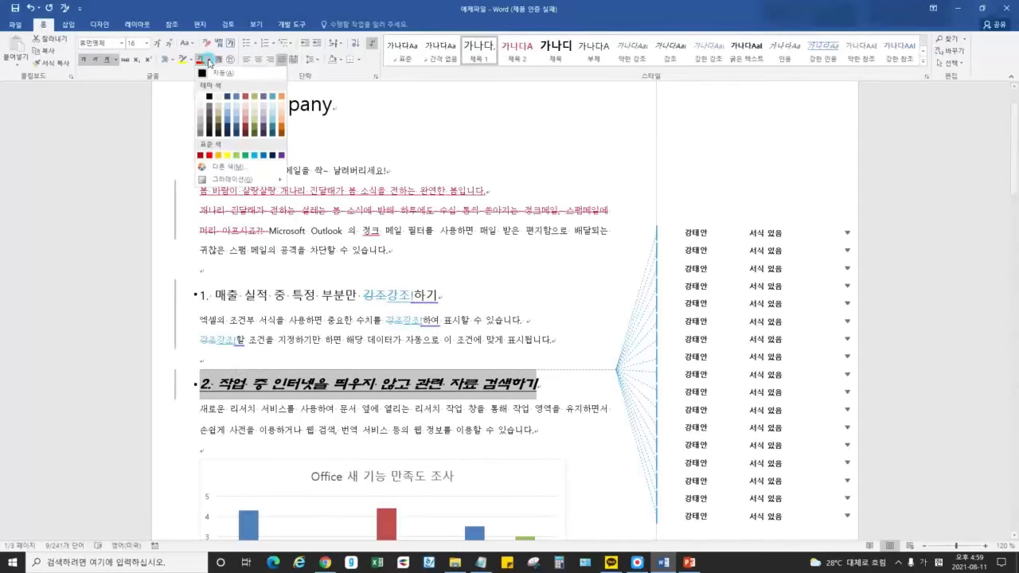
{"action": "left_click", "coordinate": [206, 152]}
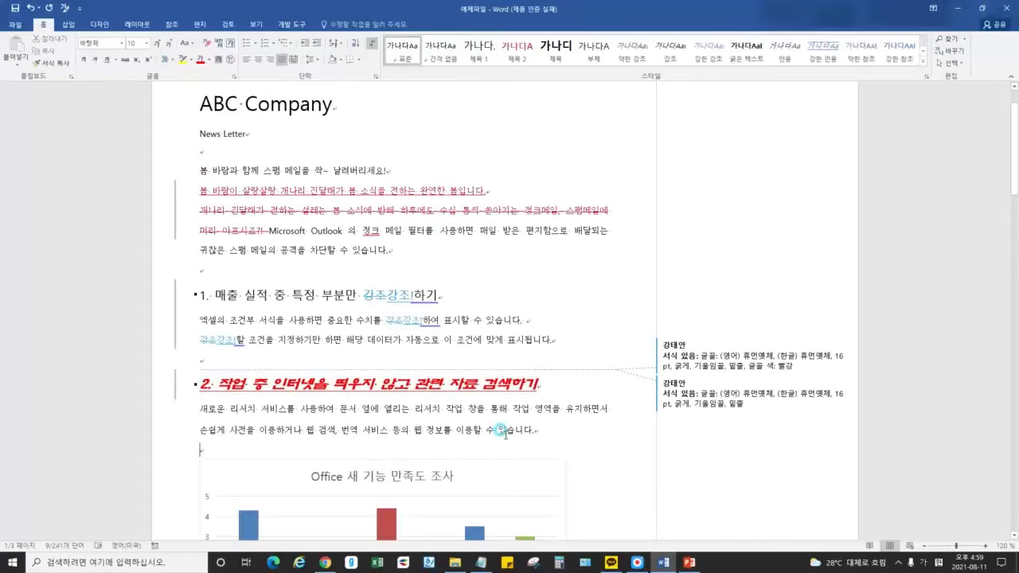
{"action": "left_click", "coordinate": [782, 348]}
{"action": "left_click", "coordinate": [494, 215]}
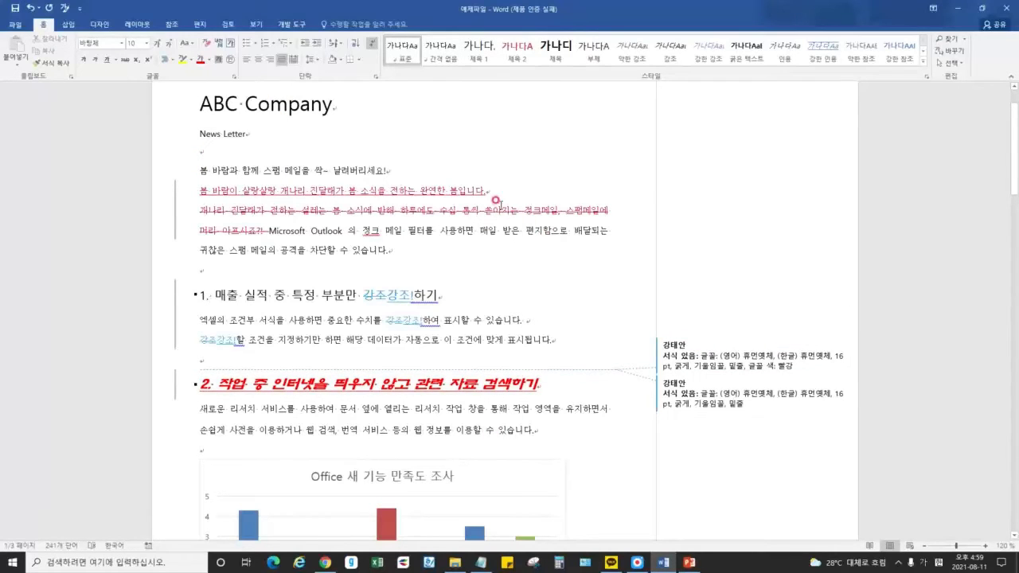
{"action": "left_click", "coordinate": [636, 562]}
{"action": "right_click", "coordinate": [637, 562]}
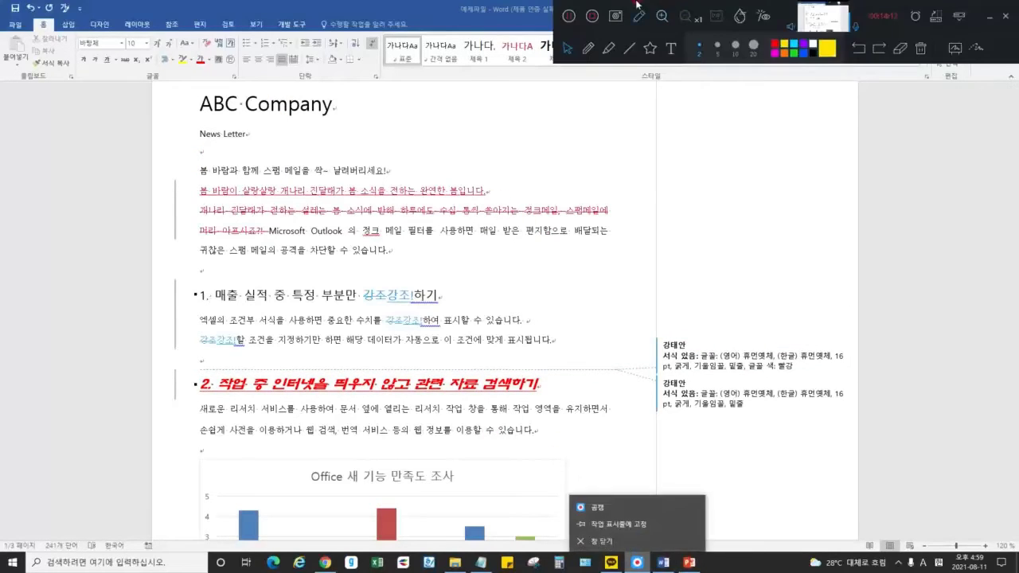
{"action": "left_click", "coordinate": [567, 16]}
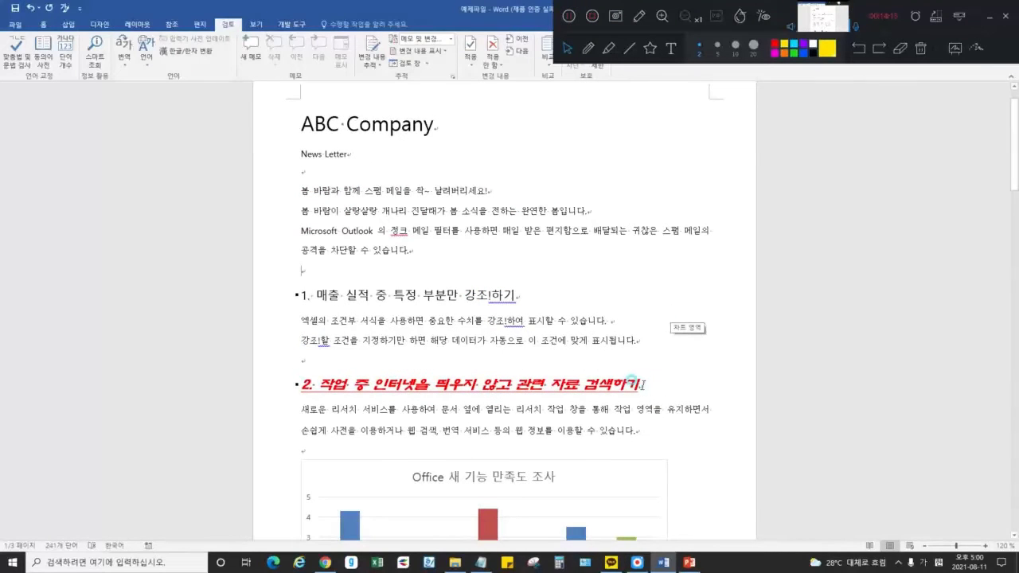
{"action": "left_click_drag", "start_coordinate": [641, 386], "coordinate": [261, 382]}
{"action": "left_click", "coordinate": [464, 430]}
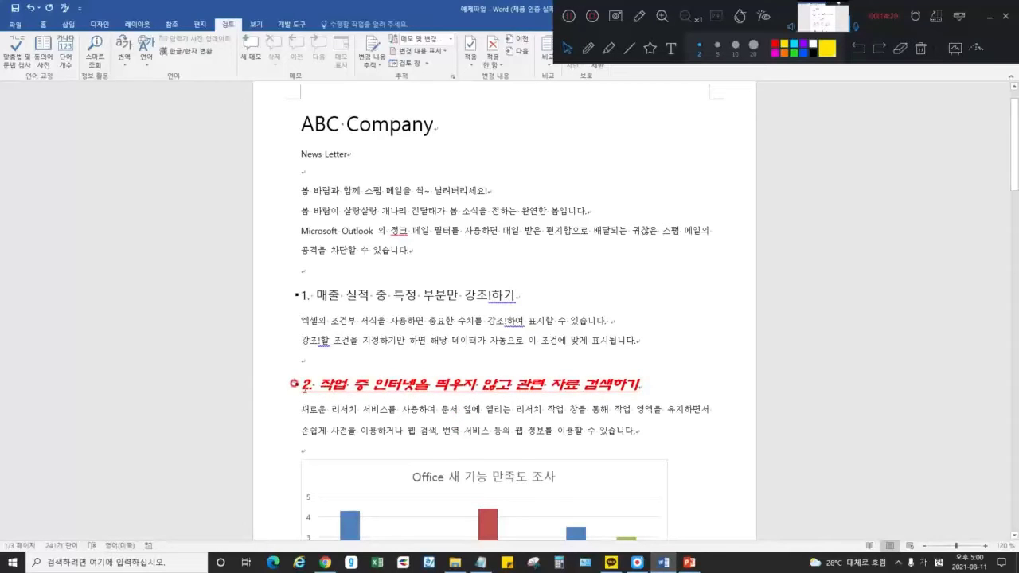
{"action": "left_click_drag", "start_coordinate": [294, 383], "coordinate": [643, 384]}
{"action": "left_click", "coordinate": [581, 384]}
{"action": "scroll", "coordinate": [578, 390], "scroll_direction": "up", "scroll_amount": 1}
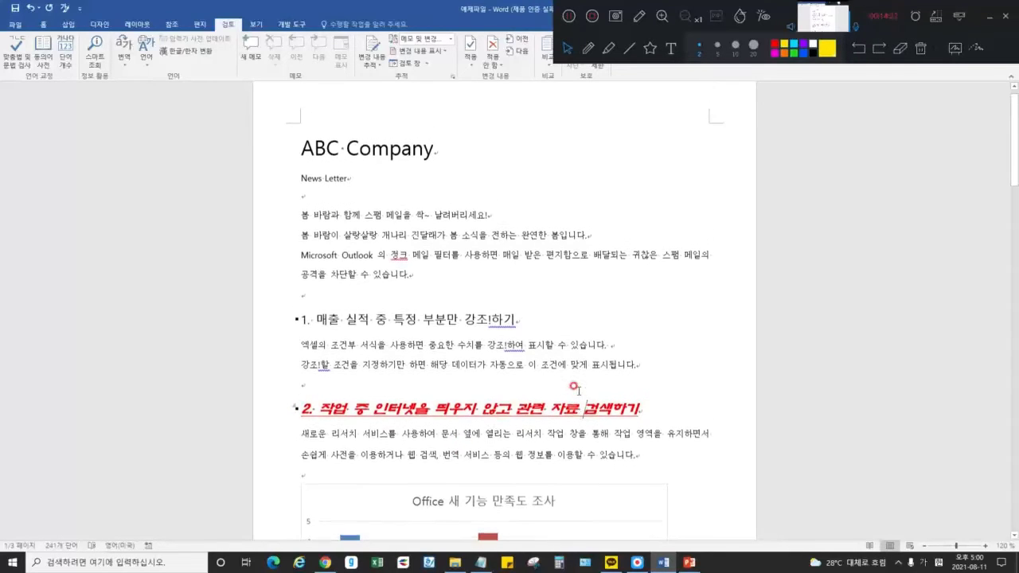
{"action": "scroll", "coordinate": [575, 387], "scroll_direction": "up", "scroll_amount": 1}
- Highlight the News Letter line below the title in bright green
{"action": "left_click_drag", "start_coordinate": [295, 227], "coordinate": [491, 232]}
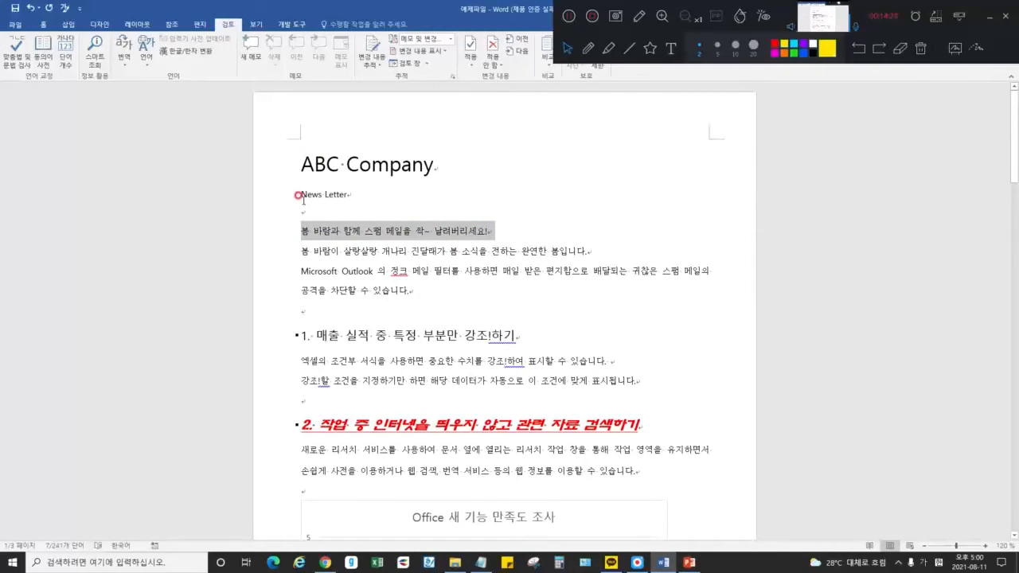
{"action": "left_click_drag", "start_coordinate": [301, 195], "coordinate": [351, 197]}
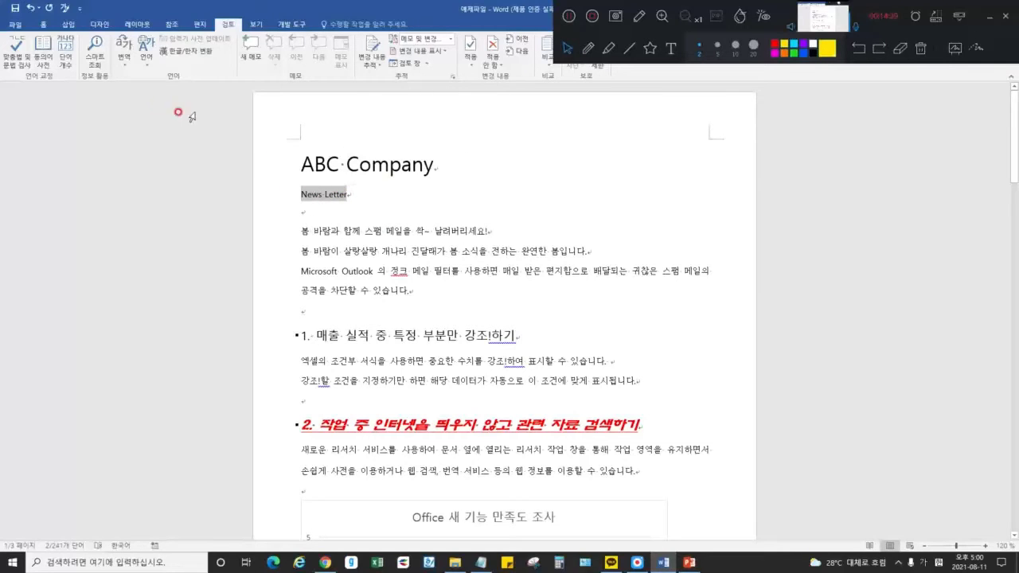
{"action": "left_click", "coordinate": [44, 24]}
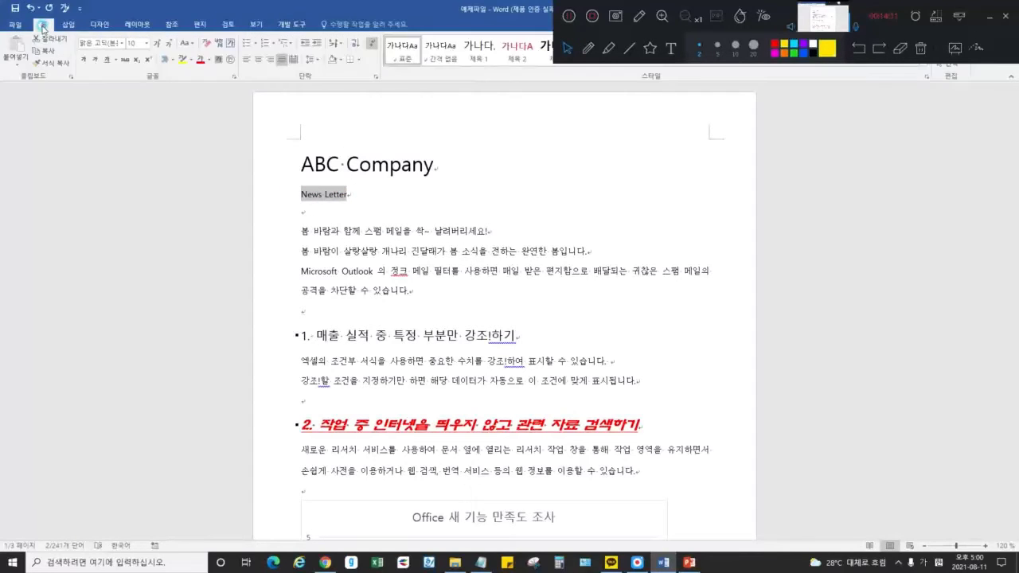
{"action": "left_click", "coordinate": [191, 60]}
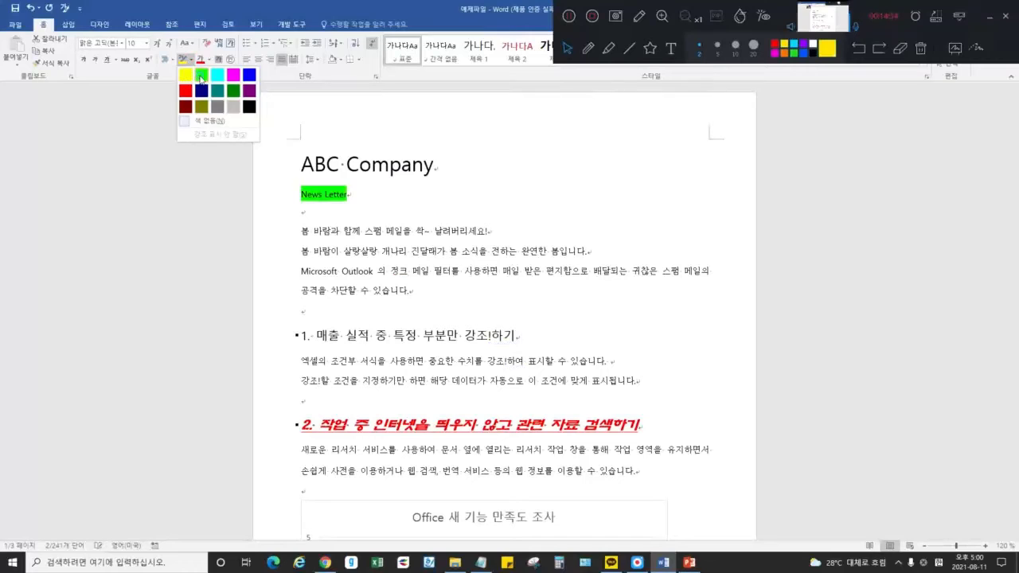
{"action": "left_click", "coordinate": [200, 76]}
- Change the text highlighting of News Letter to red
{"action": "left_click", "coordinate": [191, 60]}
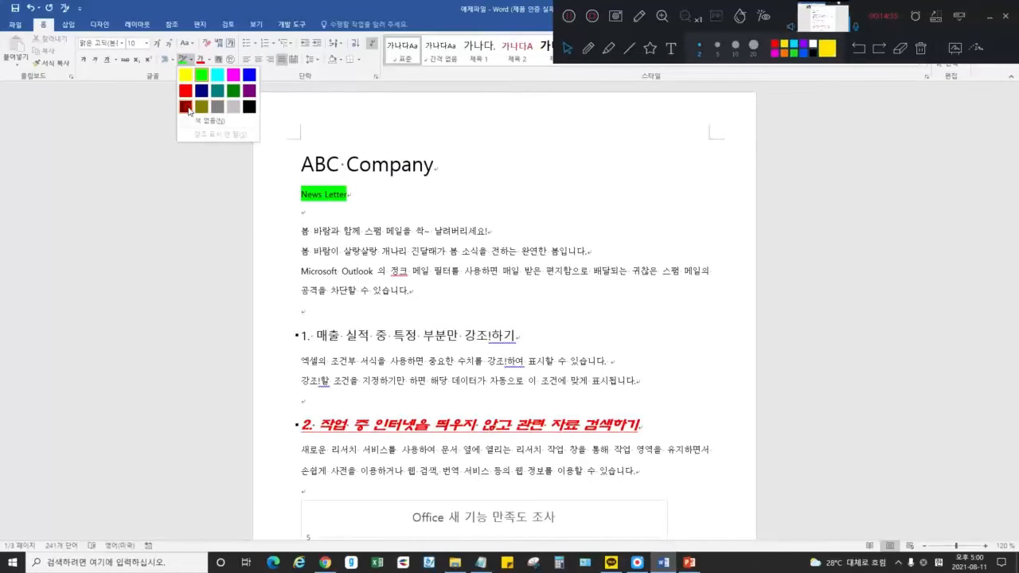
{"action": "left_click", "coordinate": [186, 107]}
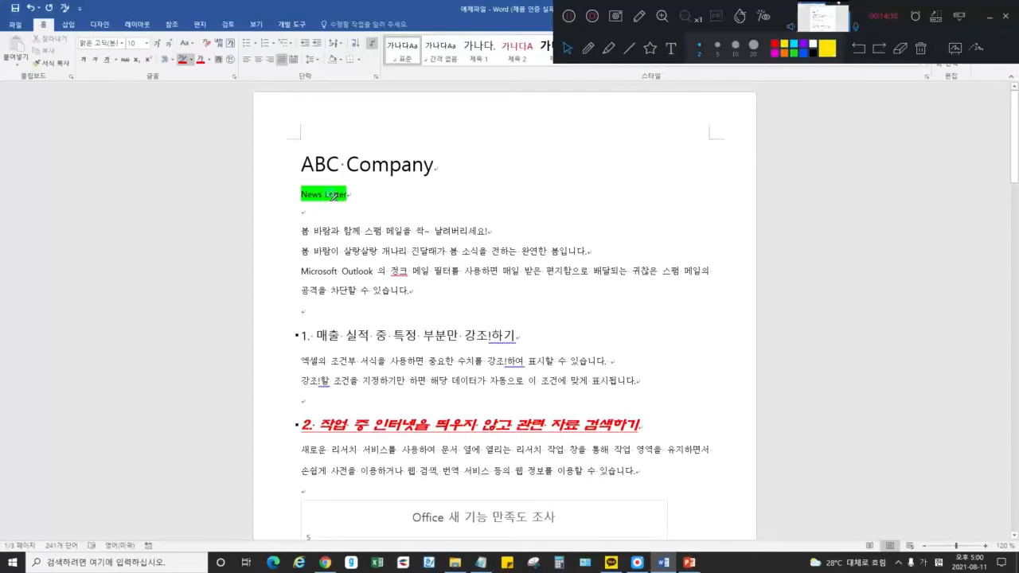
{"action": "left_click_drag", "start_coordinate": [299, 188], "coordinate": [349, 196]}
- Apply a double underline to the word ABC in the ABC Company title
{"action": "left_click", "coordinate": [326, 165]}
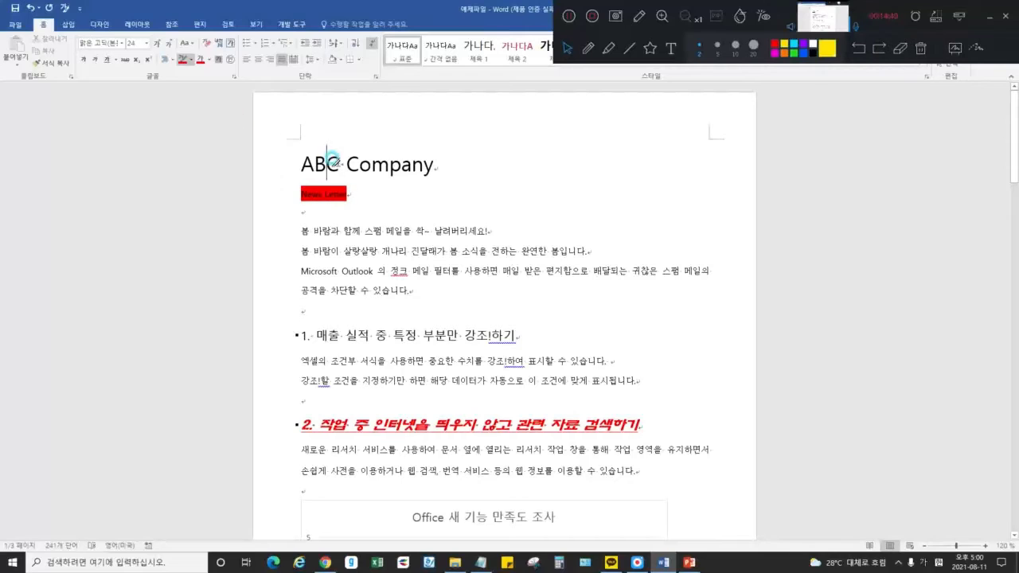
{"action": "left_click", "coordinate": [116, 64]}
{"action": "left_click", "coordinate": [132, 89]}
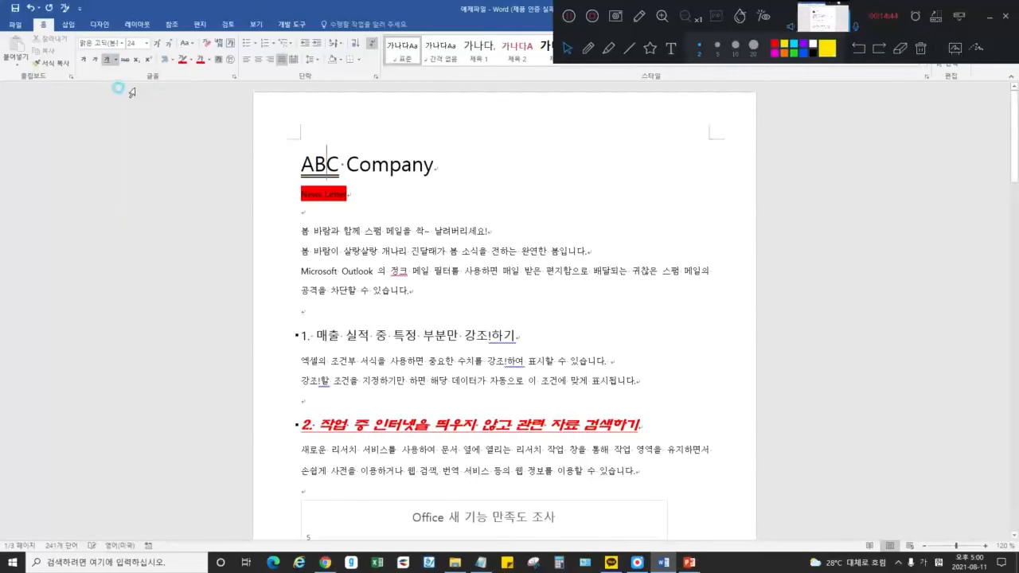
{"action": "left_click", "coordinate": [442, 258]}
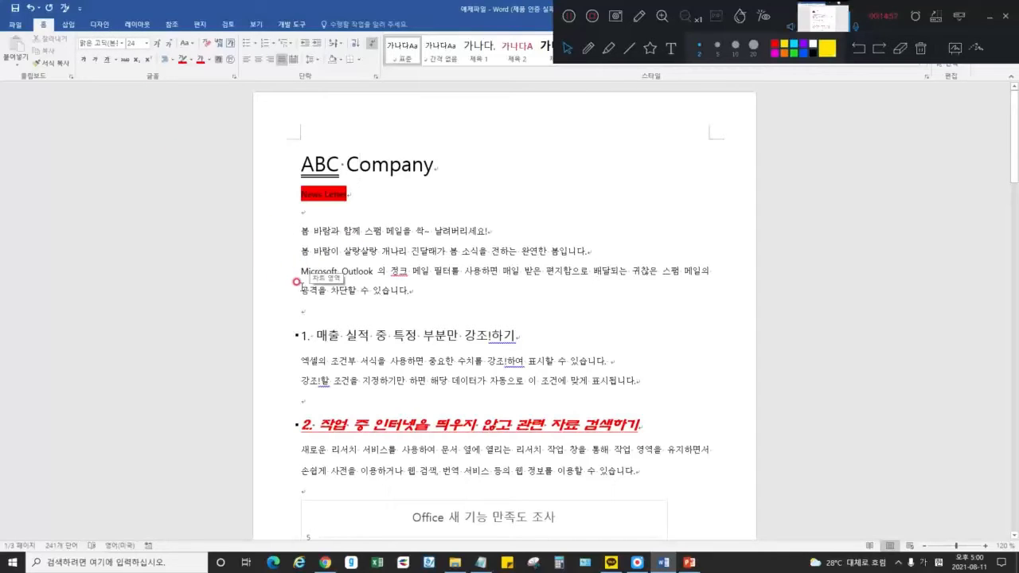
- Set the sentence "공격을 차단할 수 있습니다." in the introduction to the HY헤드라인M Korean font, bold, size 16
{"action": "left_click_drag", "start_coordinate": [300, 291], "coordinate": [409, 291]}
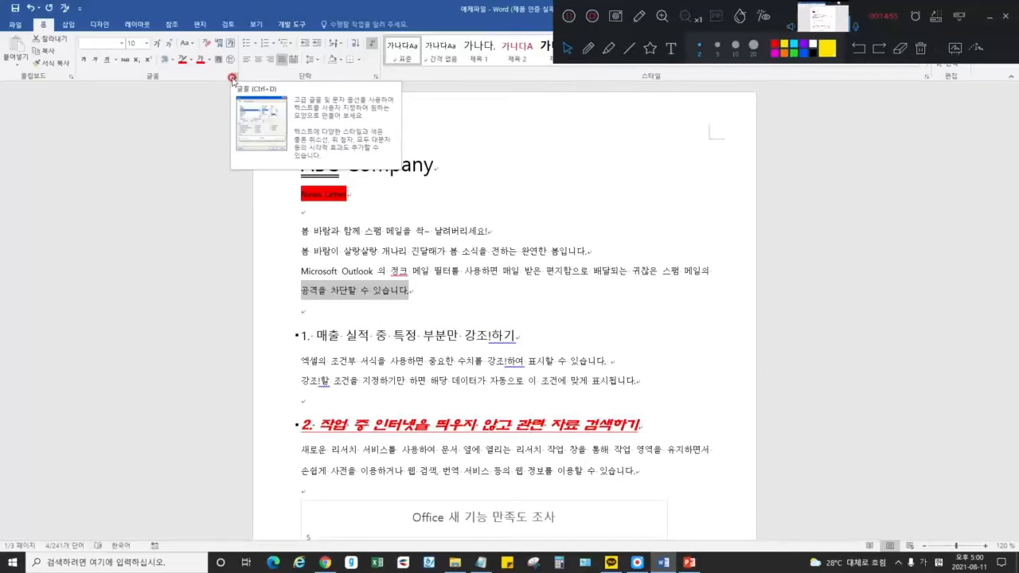
{"action": "left_click", "coordinate": [232, 78]}
{"action": "left_click_drag", "start_coordinate": [463, 121], "coordinate": [821, 132]}
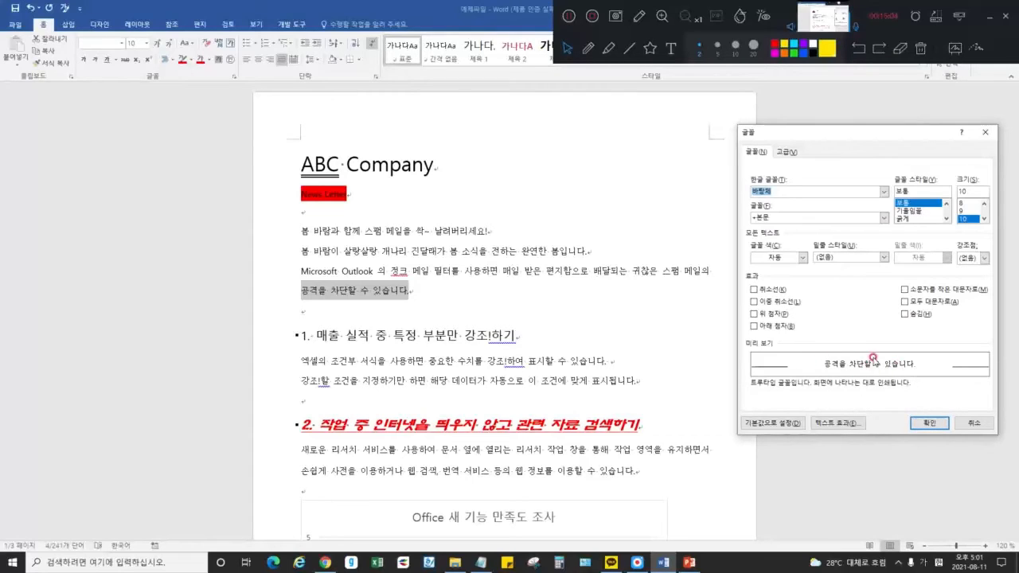
{"action": "left_click", "coordinate": [883, 192]}
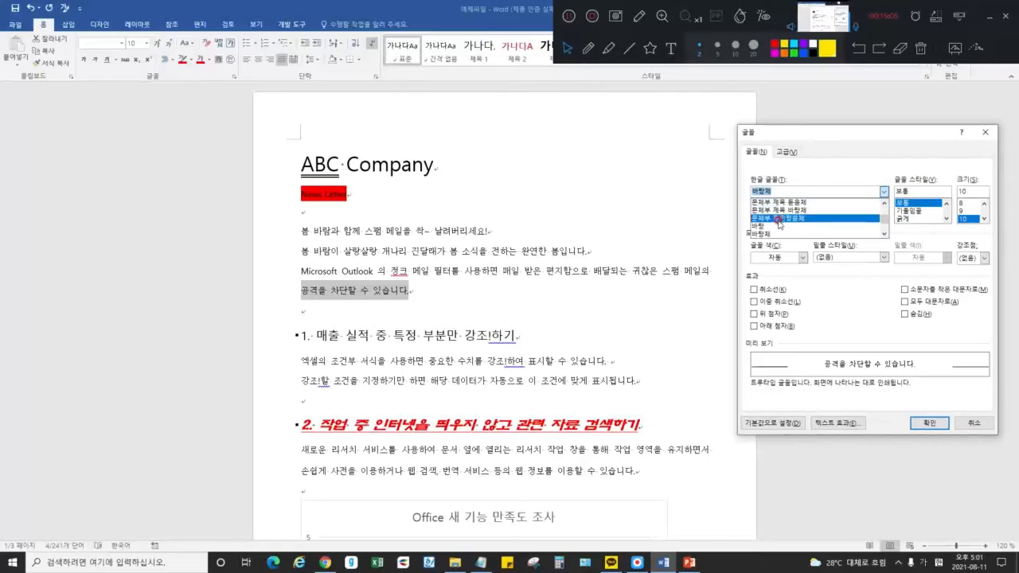
{"action": "scroll", "coordinate": [779, 223], "scroll_direction": "up", "scroll_amount": 8}
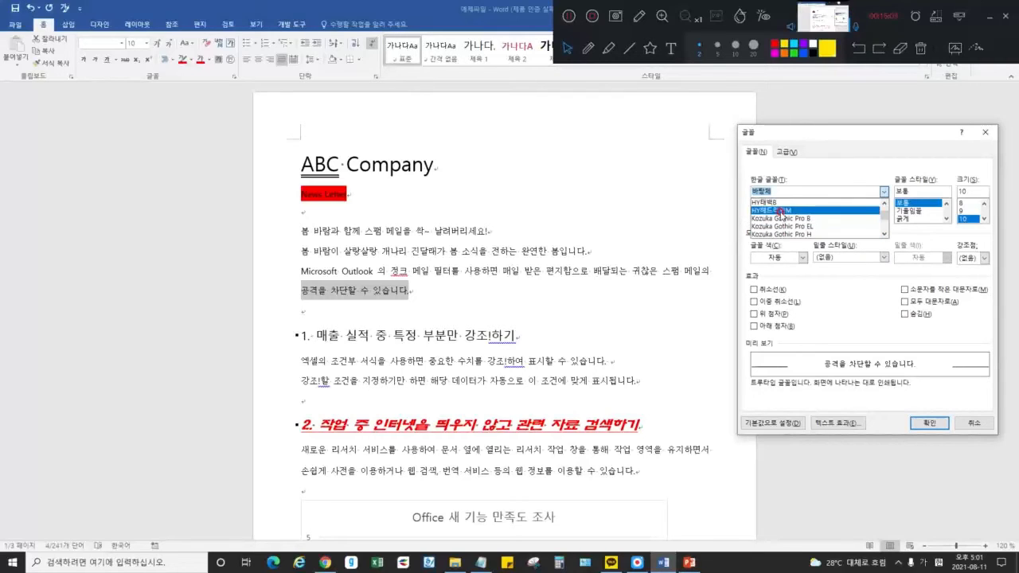
{"action": "left_click", "coordinate": [782, 211]}
{"action": "left_click", "coordinate": [903, 218]}
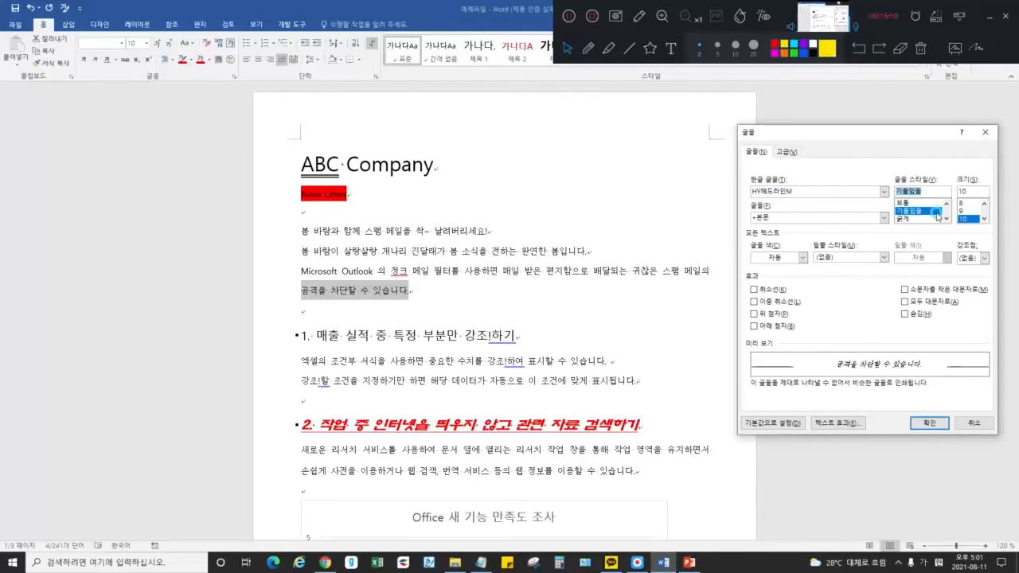
{"action": "left_click", "coordinate": [973, 204]}
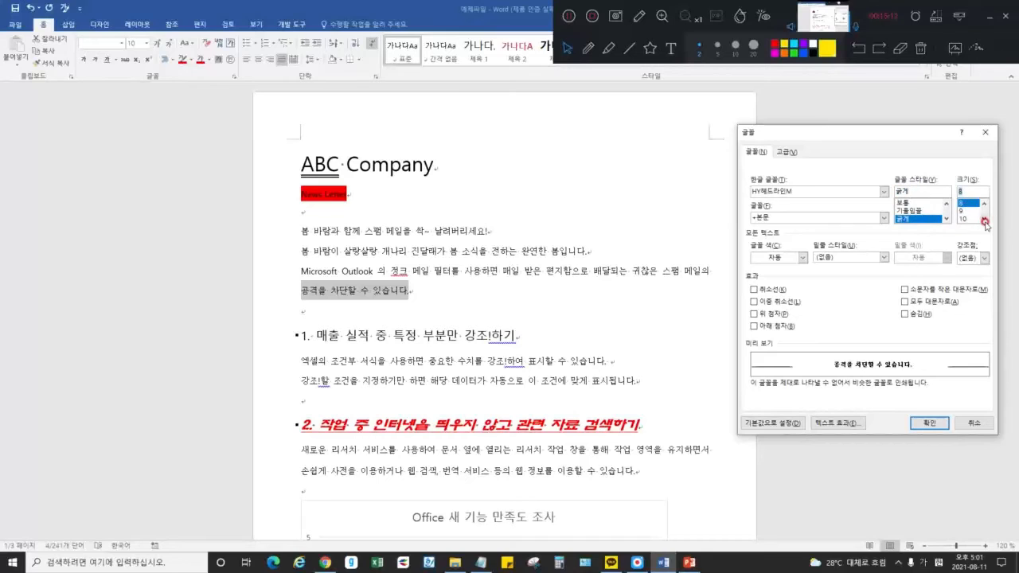
{"action": "left_click", "coordinate": [984, 223]}
{"action": "left_click", "coordinate": [966, 211]}
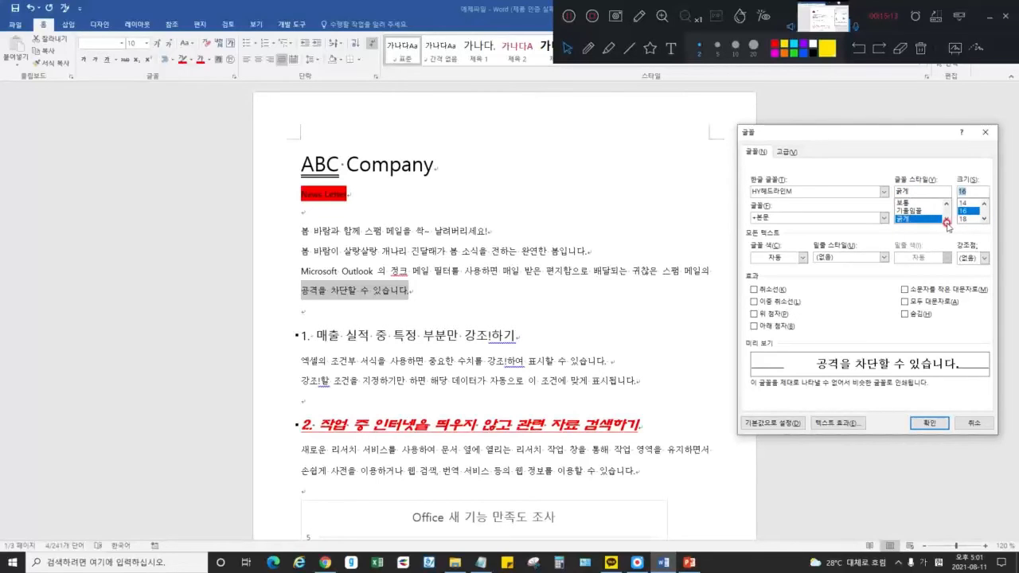
- Give the selected sentence an orange font color and an underline in black (Text 1)
{"action": "left_click", "coordinate": [780, 251]}
{"action": "left_click", "coordinate": [773, 355]}
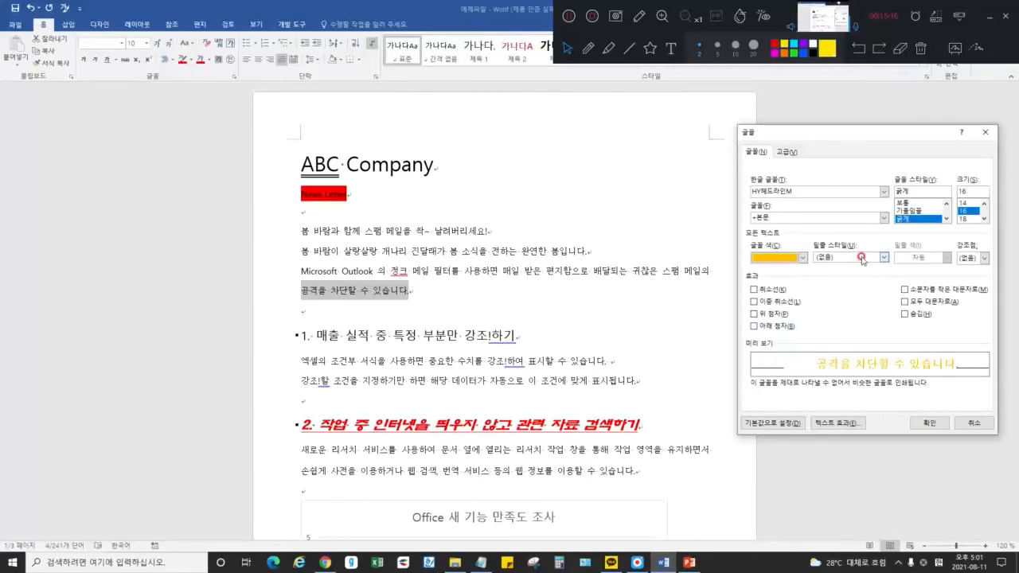
{"action": "left_click", "coordinate": [861, 257]}
{"action": "left_click", "coordinate": [847, 291]}
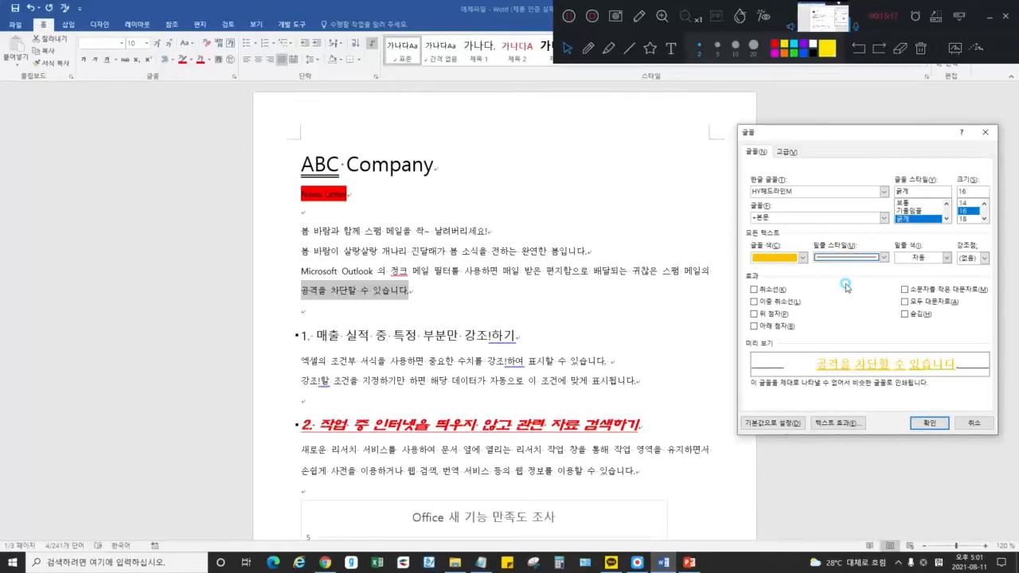
{"action": "left_click", "coordinate": [925, 258]}
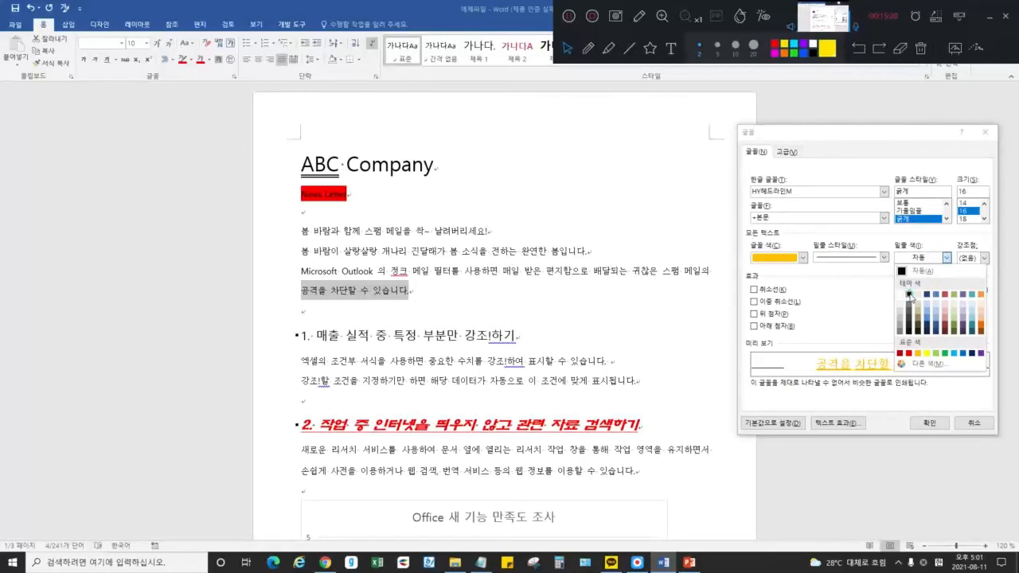
{"action": "left_click", "coordinate": [910, 297]}
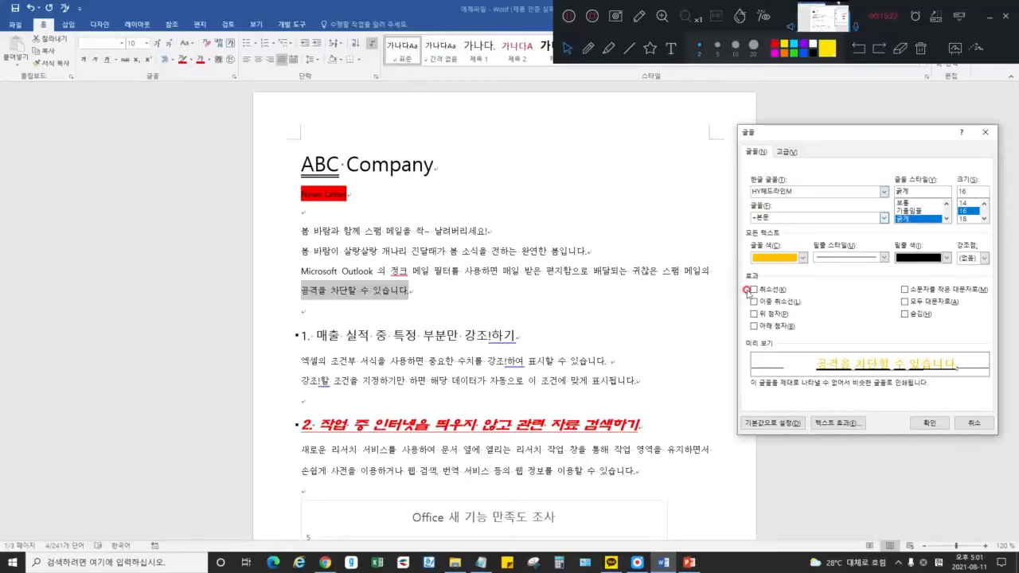
- Look through the text effect options offered for the selected sentence, such as shadow, reflection and glow
{"action": "left_click", "coordinate": [837, 422]}
{"action": "left_click", "coordinate": [826, 235]}
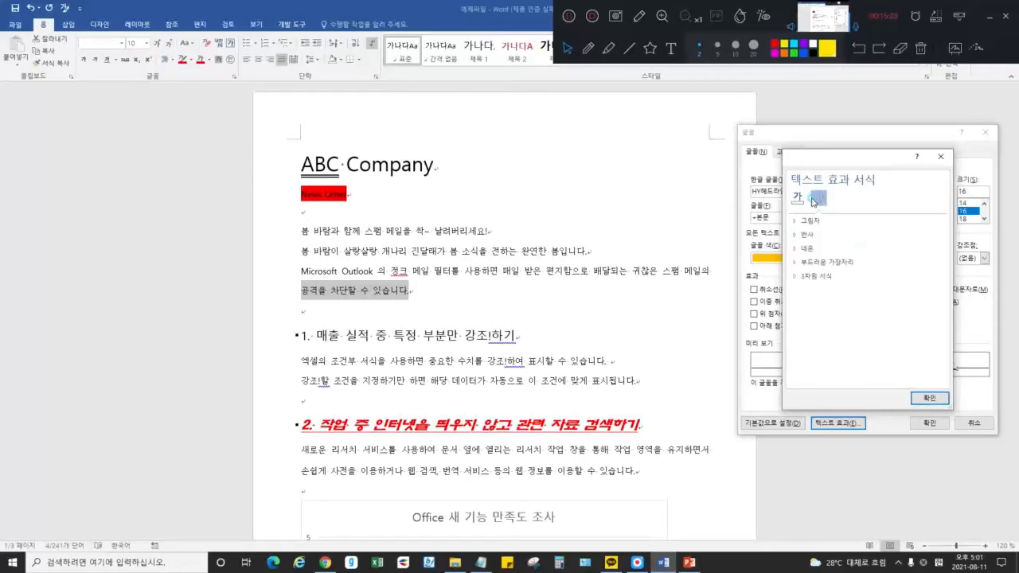
{"action": "left_click", "coordinate": [940, 157]}
- Make the chosen font settings the default for this document only, and undo the change
{"action": "left_click", "coordinate": [774, 423]}
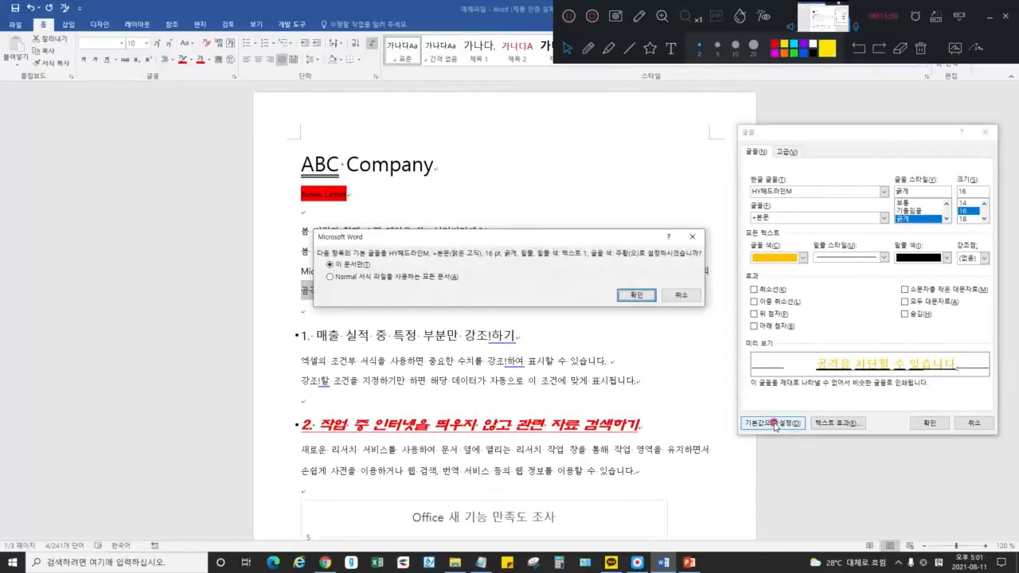
{"action": "left_click", "coordinate": [637, 294]}
{"action": "scroll", "coordinate": [391, 264], "scroll_direction": "down", "scroll_amount": 3}
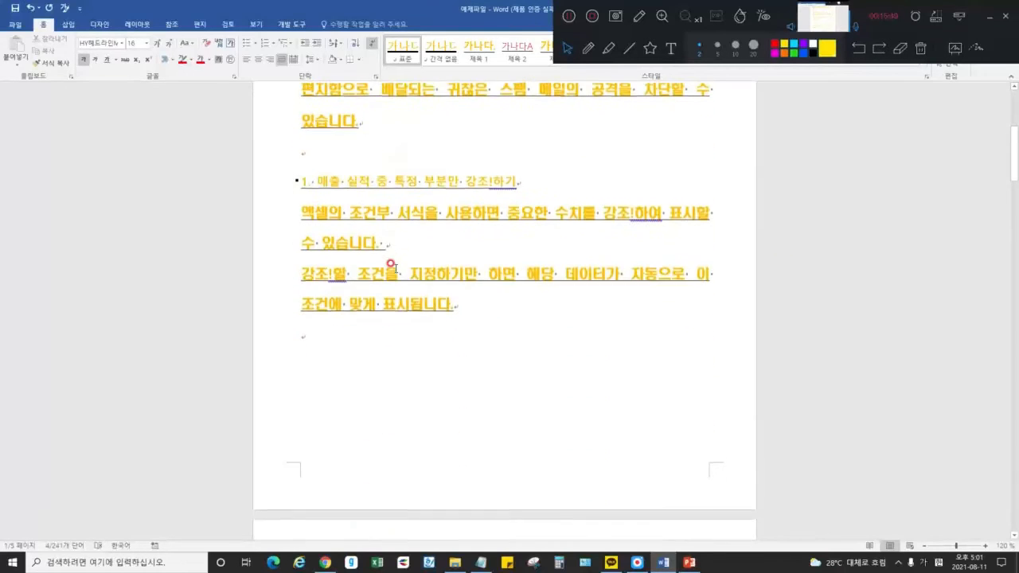
{"action": "scroll", "coordinate": [390, 265], "scroll_direction": "down", "scroll_amount": 10}
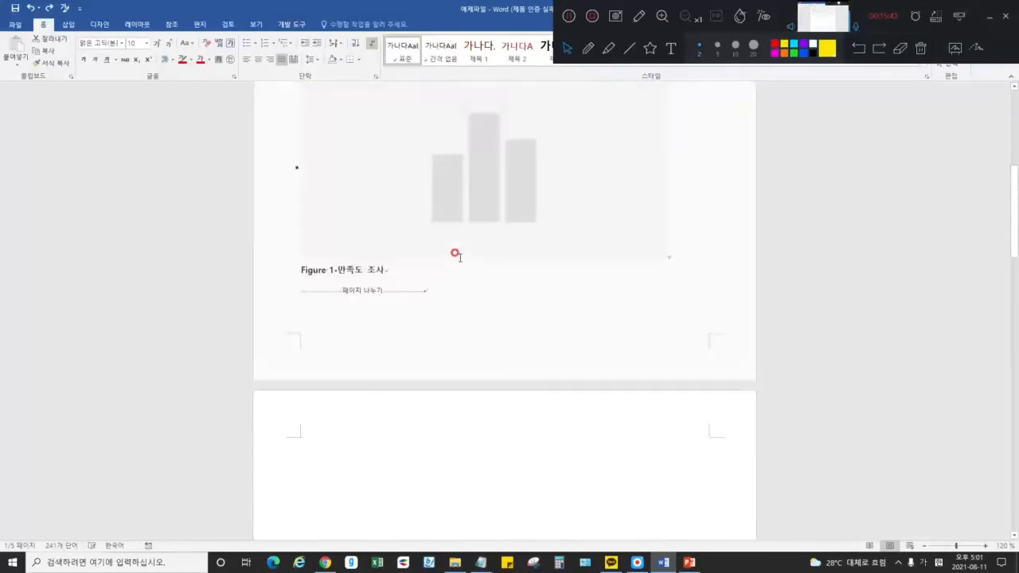
{"action": "scroll", "coordinate": [446, 246], "scroll_direction": "up", "scroll_amount": 10}
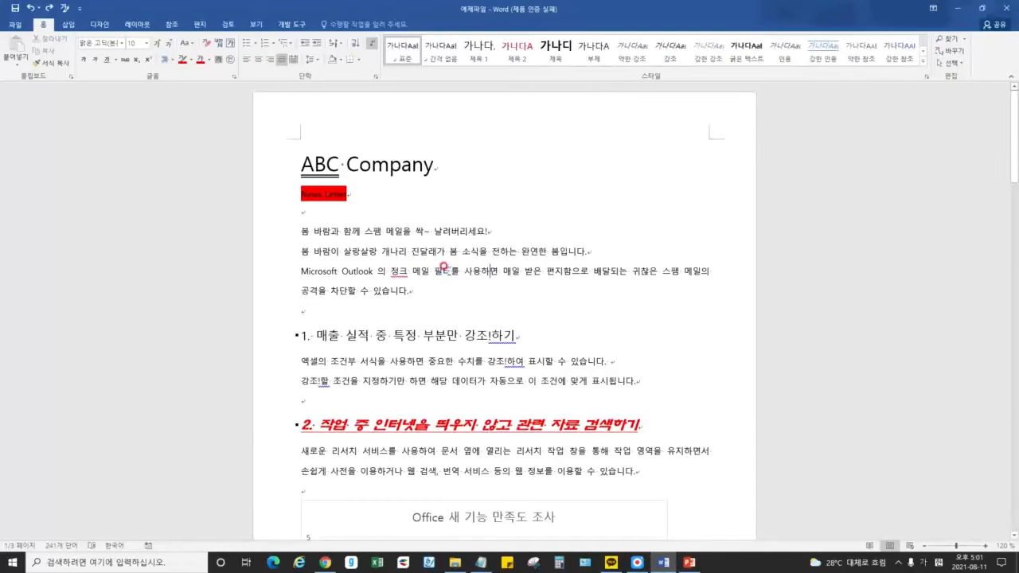
{"action": "left_click_drag", "start_coordinate": [398, 281], "coordinate": [462, 291]}
{"action": "left_click", "coordinate": [294, 228]}
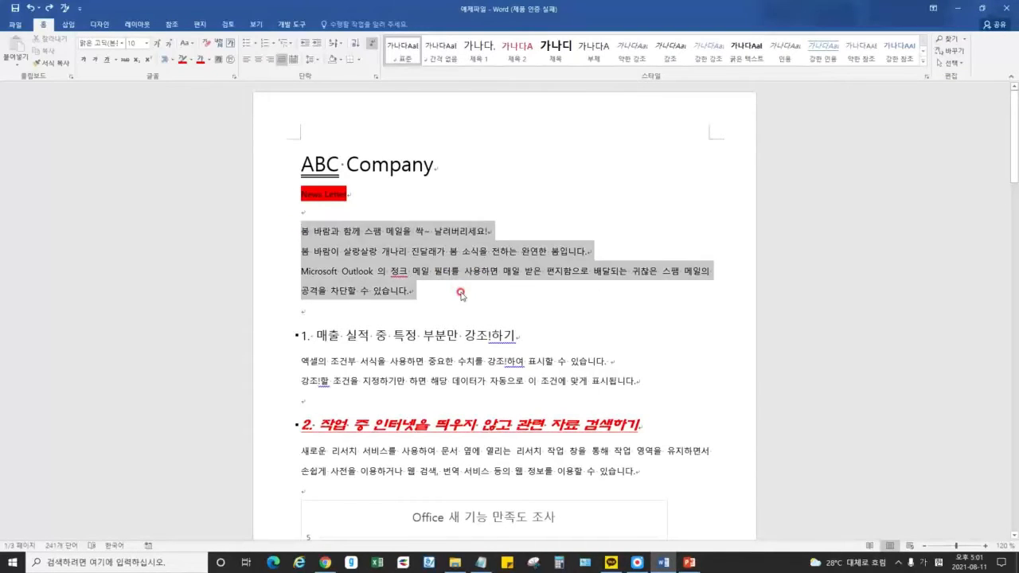
{"action": "left_click", "coordinate": [462, 291]}
- Switch to the PowerPoint lecture slide, review its items on document creation and document options, and return to the Word document
{"action": "left_click", "coordinate": [689, 563]}
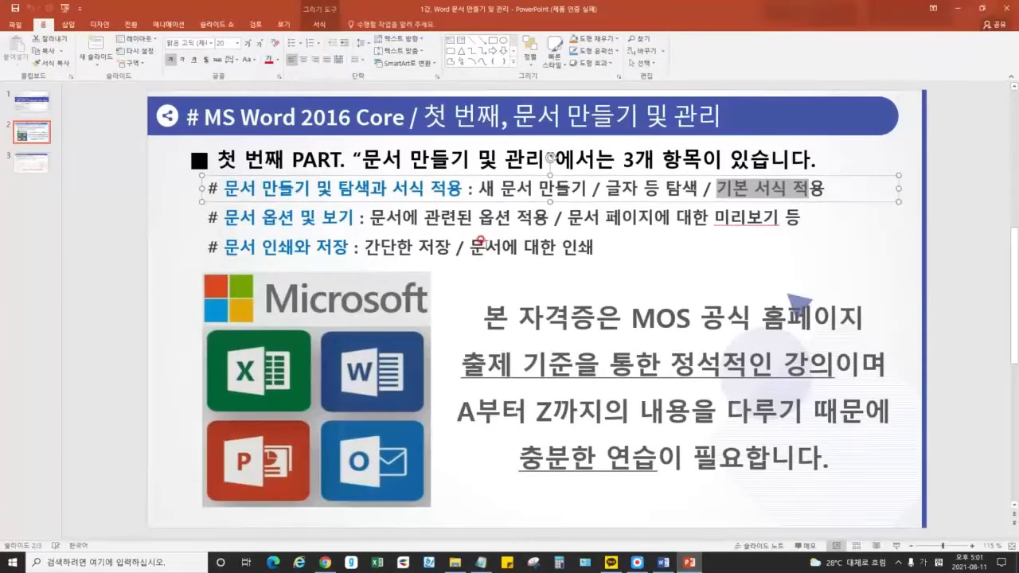
{"action": "left_click", "coordinate": [362, 215]}
{"action": "left_click_drag", "start_coordinate": [220, 188], "coordinate": [471, 188]}
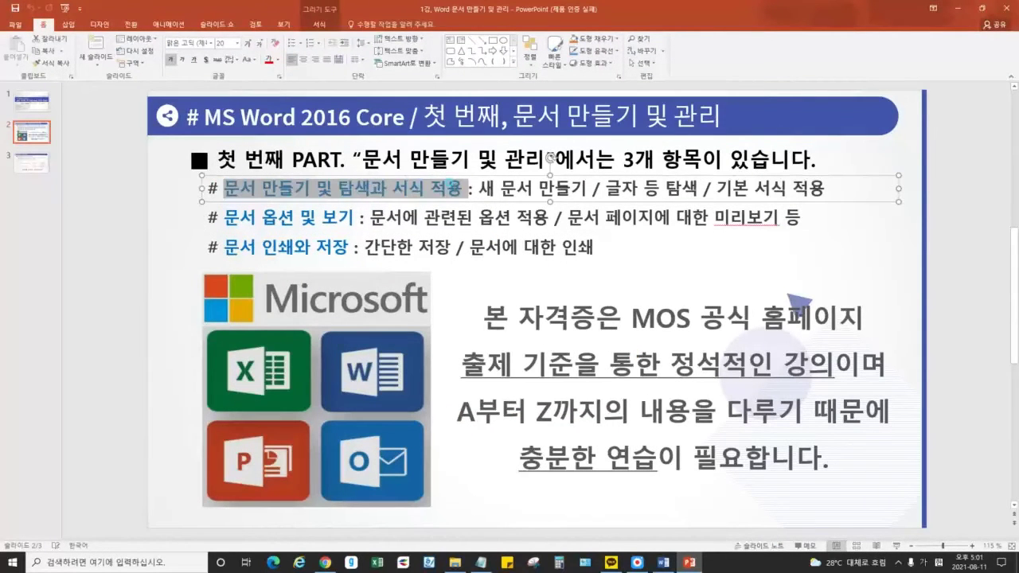
{"action": "left_click_drag", "start_coordinate": [207, 217], "coordinate": [359, 216]}
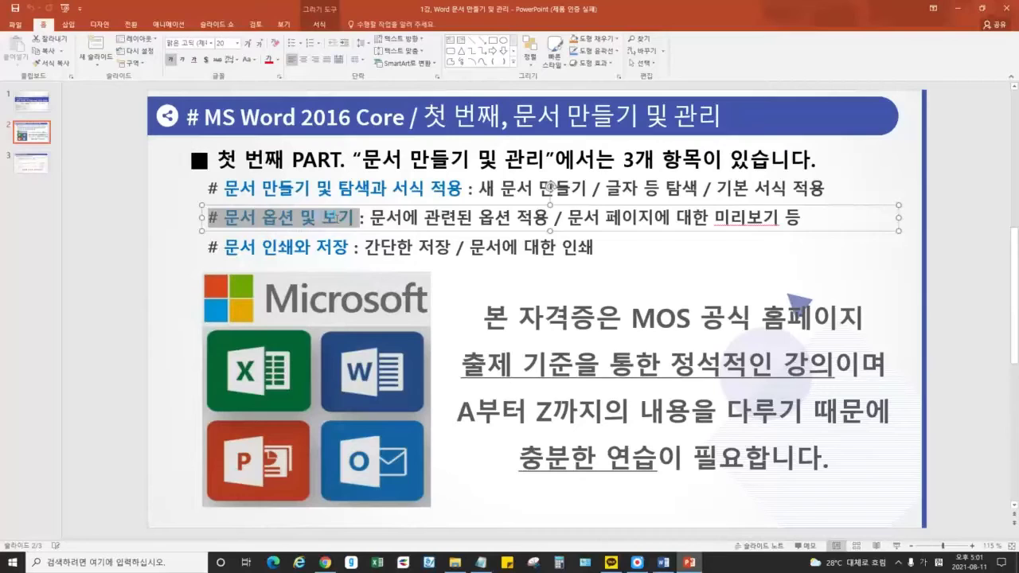
{"action": "left_click", "coordinate": [340, 217]}
{"action": "left_click", "coordinate": [957, 8]}
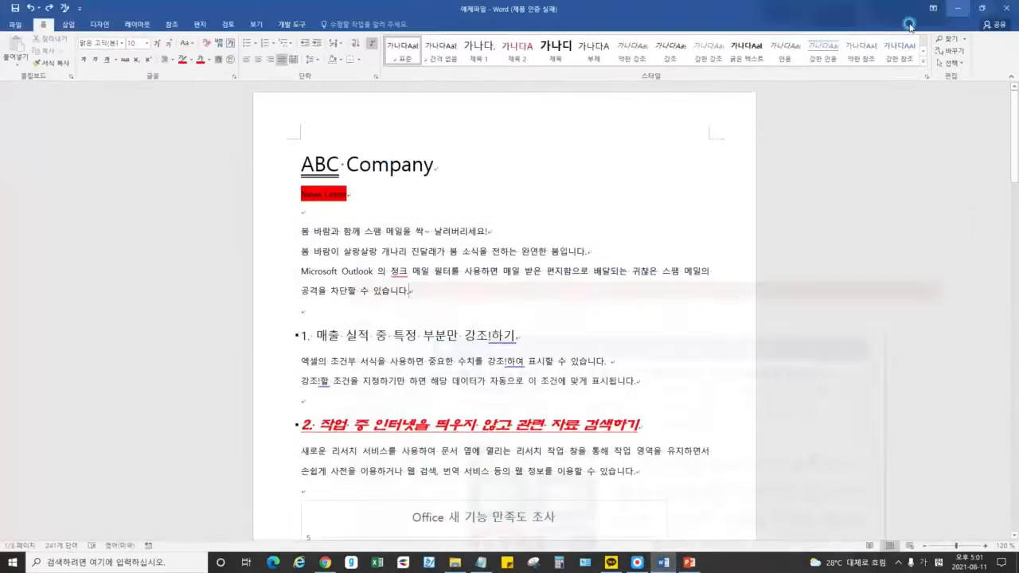
{"action": "left_click_drag", "start_coordinate": [298, 164], "coordinate": [431, 381]}
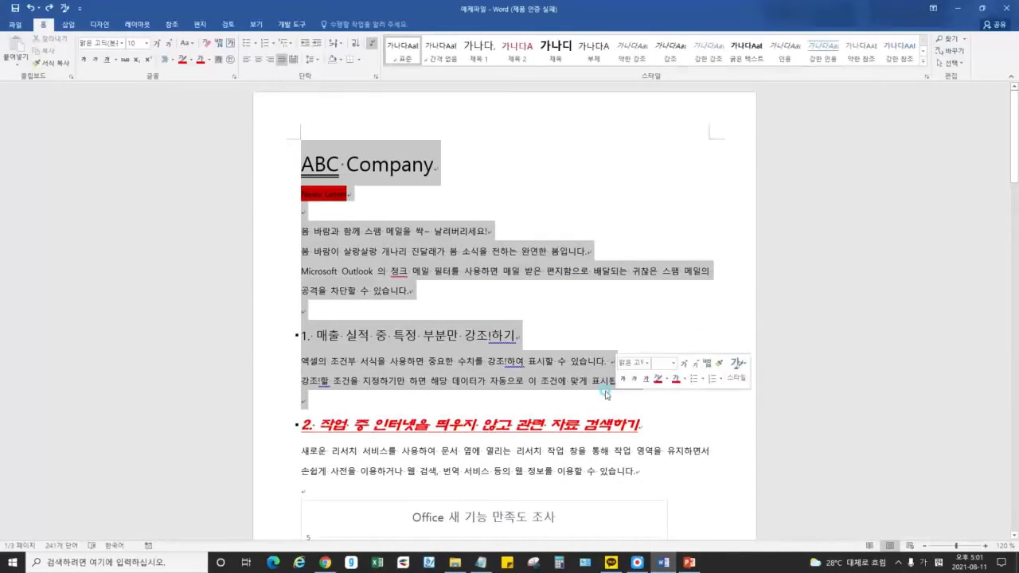
{"action": "left_click", "coordinate": [431, 380]}
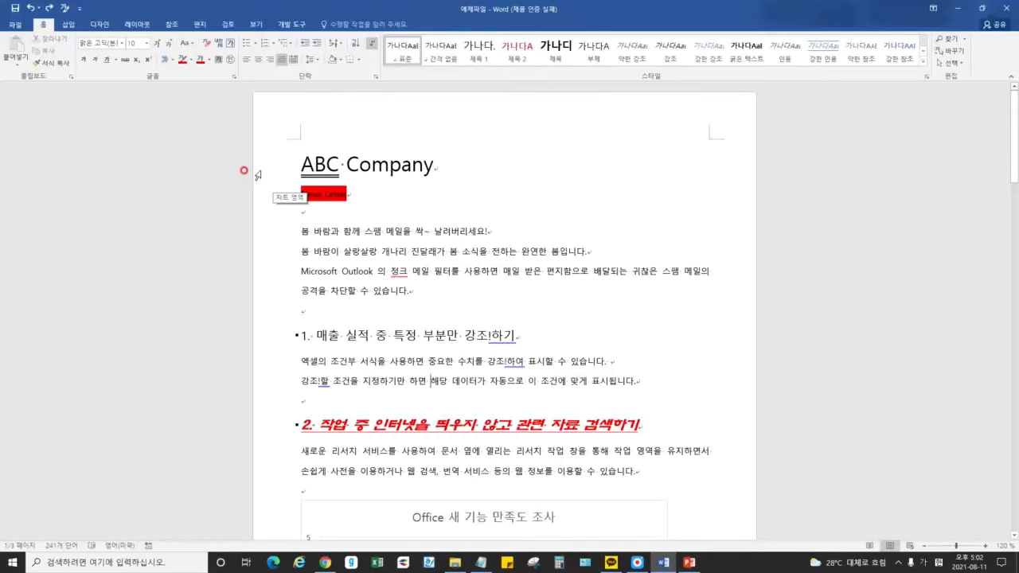
- Open the Word options beside the document text and review the General settings for interface, personalization and startup
{"action": "left_click", "coordinate": [20, 26]}
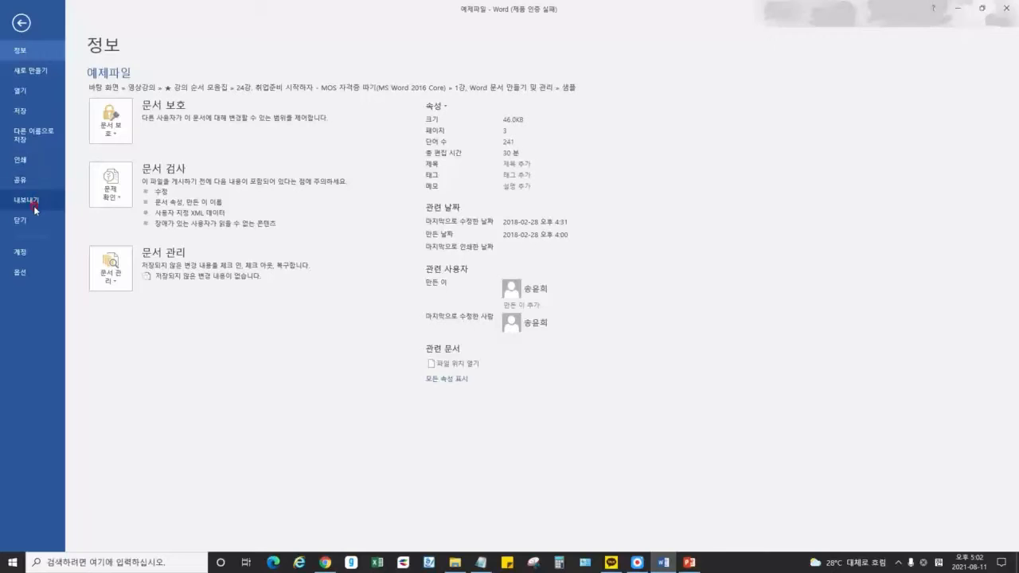
{"action": "left_click", "coordinate": [19, 273]}
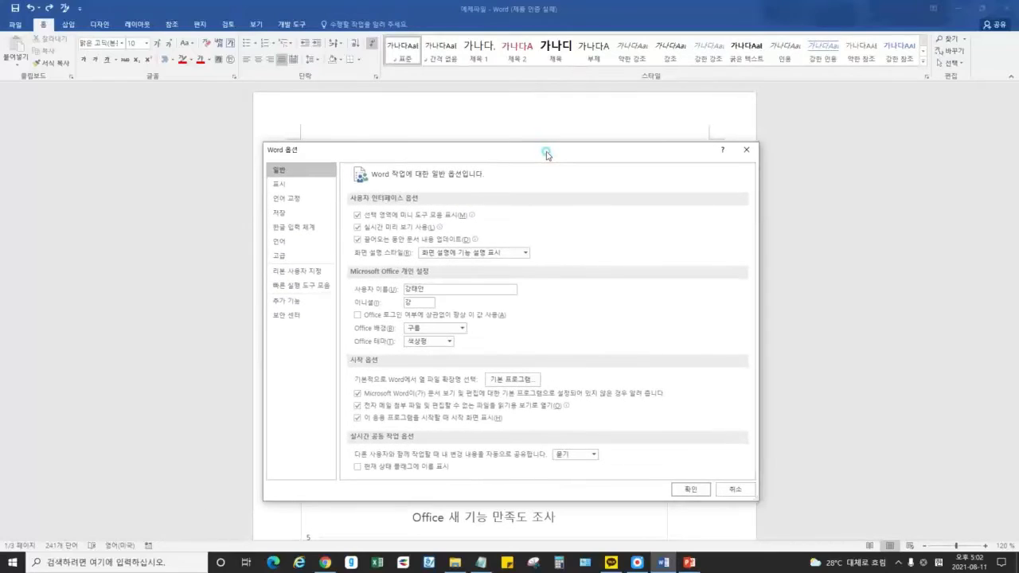
{"action": "left_click_drag", "start_coordinate": [546, 153], "coordinate": [792, 104]}
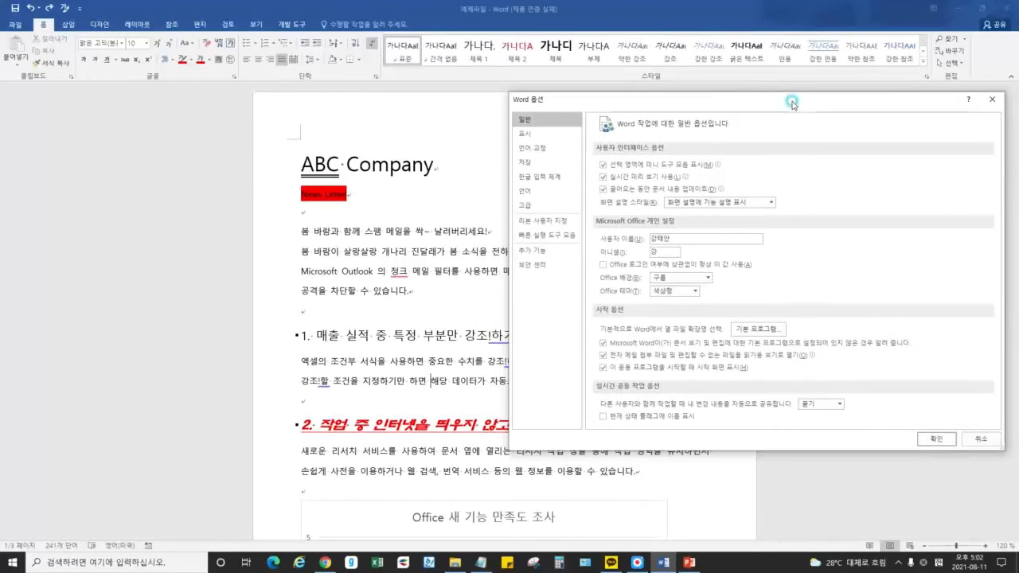
{"action": "left_click", "coordinate": [554, 119]}
{"action": "left_click", "coordinate": [700, 204]}
{"action": "left_click", "coordinate": [765, 299]}
- Examine the Display options for formatting marks such as spaces and paragraph marks, and return to the document
{"action": "left_click", "coordinate": [560, 136]}
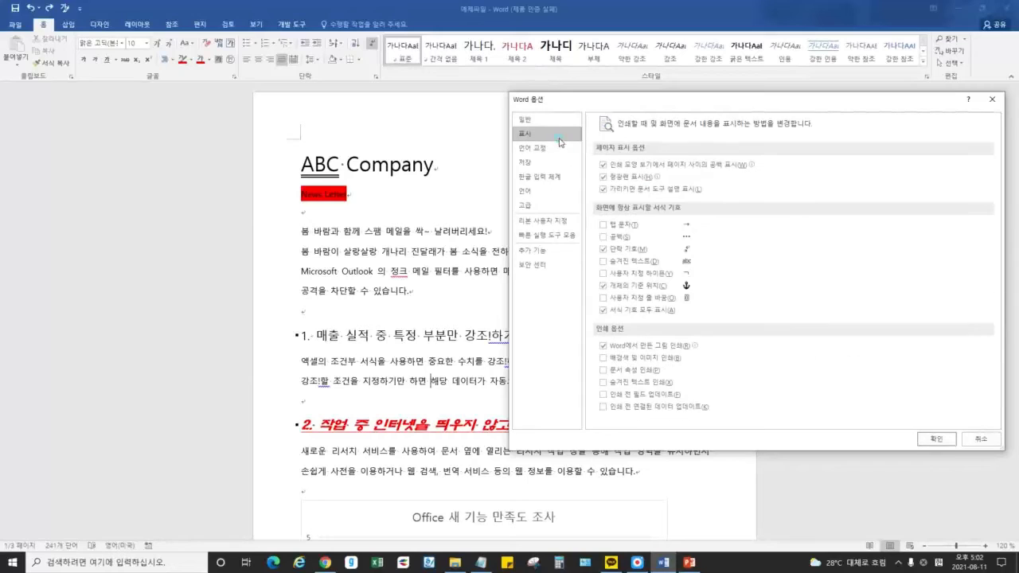
{"action": "left_click", "coordinate": [699, 235]}
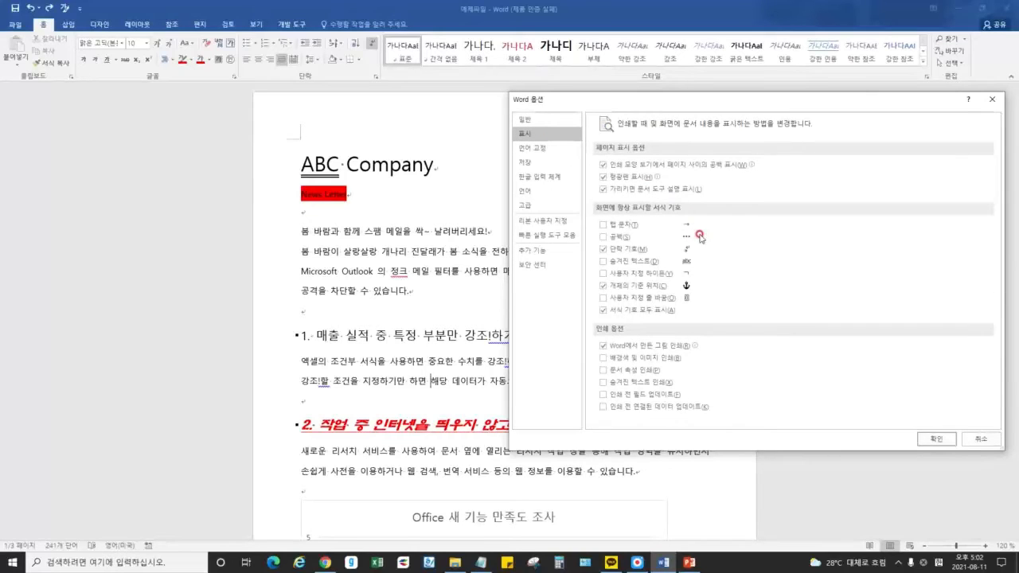
{"action": "left_click", "coordinate": [624, 243]}
{"action": "left_click", "coordinate": [935, 438]}
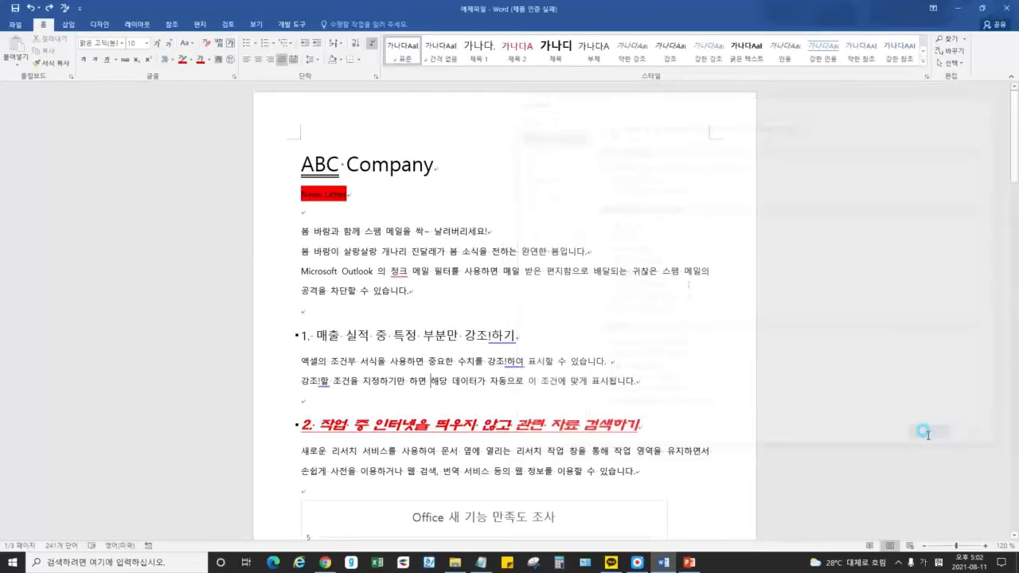
{"action": "left_click", "coordinate": [437, 250]}
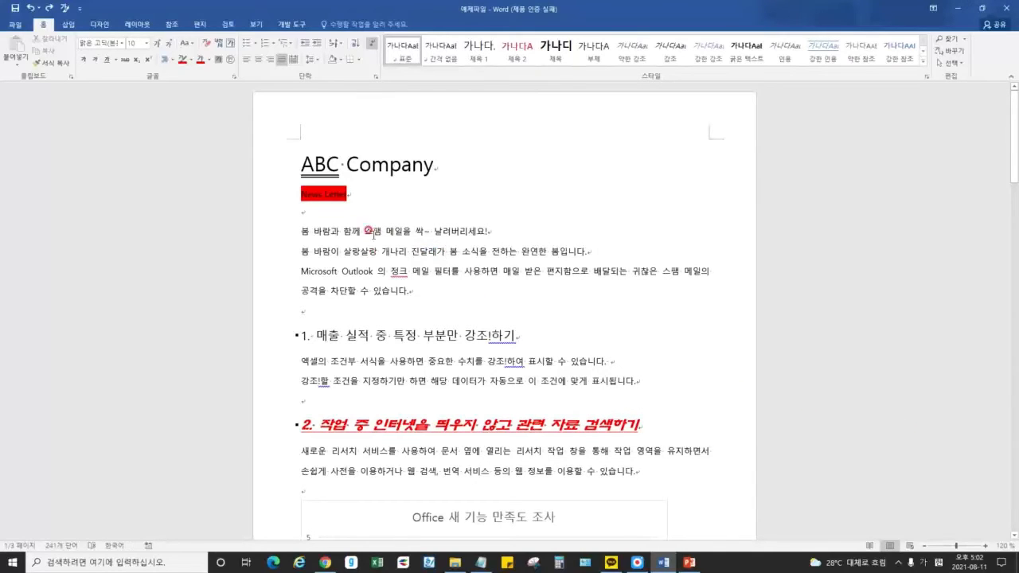
- Reopen the Word display options, toggle the always-show setting for space marks, and review the printing options
{"action": "left_click", "coordinate": [15, 24]}
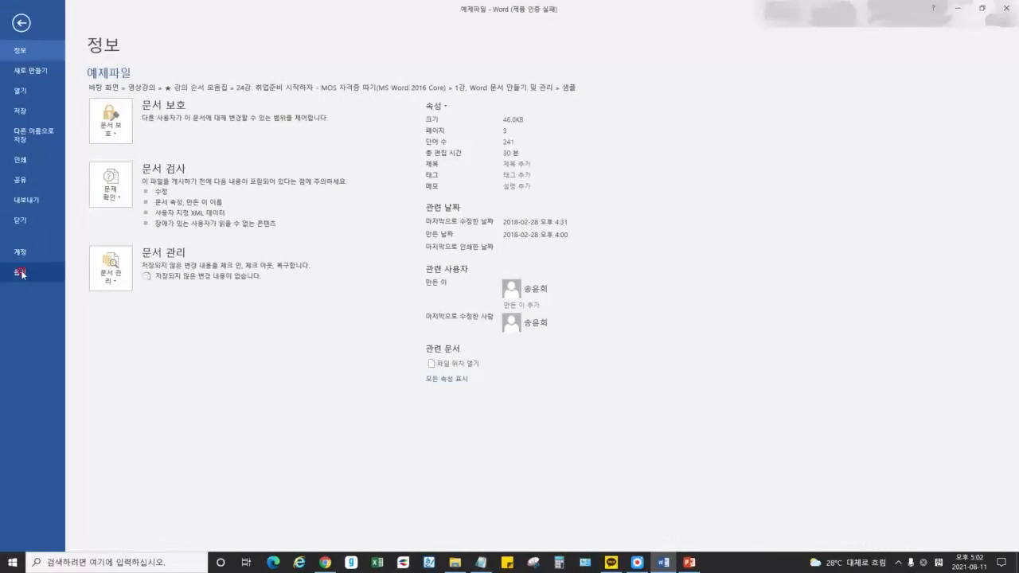
{"action": "left_click", "coordinate": [22, 271]}
{"action": "left_click", "coordinate": [525, 134]}
{"action": "left_click", "coordinate": [602, 237]}
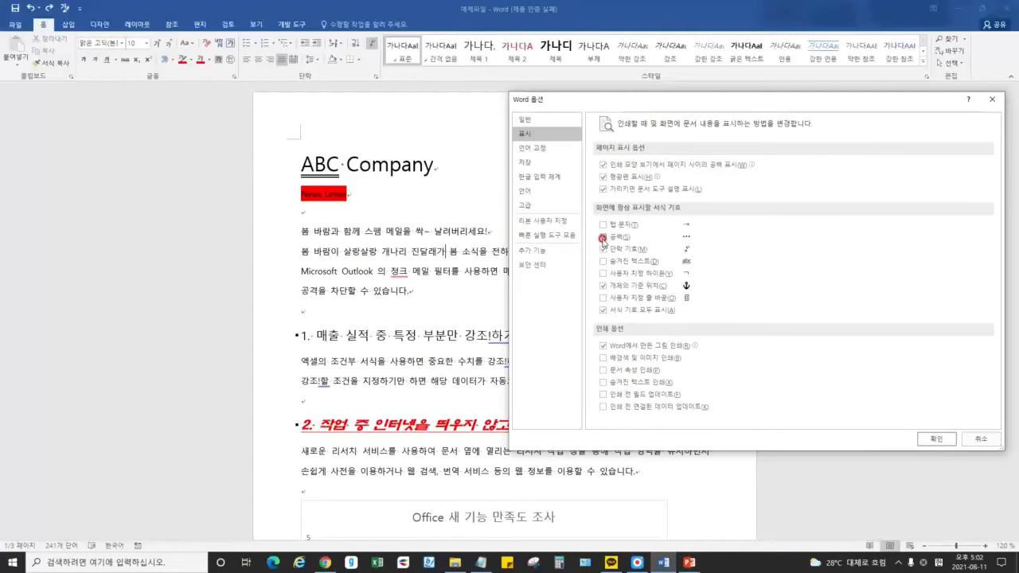
{"action": "left_click", "coordinate": [605, 370]}
{"action": "left_click", "coordinate": [605, 292]}
{"action": "left_click", "coordinate": [627, 393]}
{"action": "left_click", "coordinate": [719, 356]}
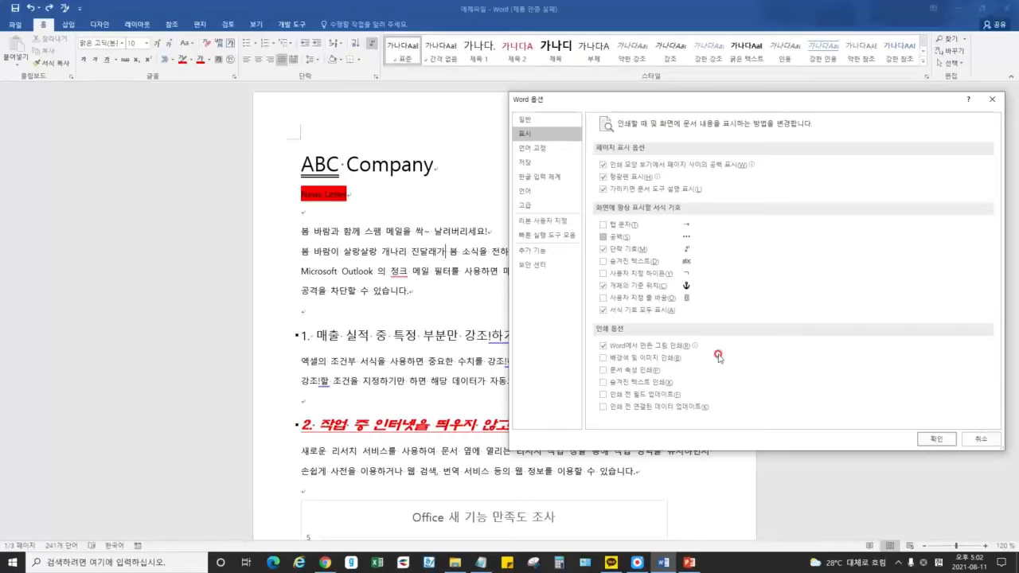
{"action": "left_click", "coordinate": [644, 362]}
{"action": "left_click", "coordinate": [652, 361]}
- Review the Proofing options for AutoCorrect, spelling and grammar, and bring up the document Save options
{"action": "left_click", "coordinate": [557, 148]}
{"action": "scroll", "coordinate": [699, 231], "scroll_direction": "down", "scroll_amount": 1}
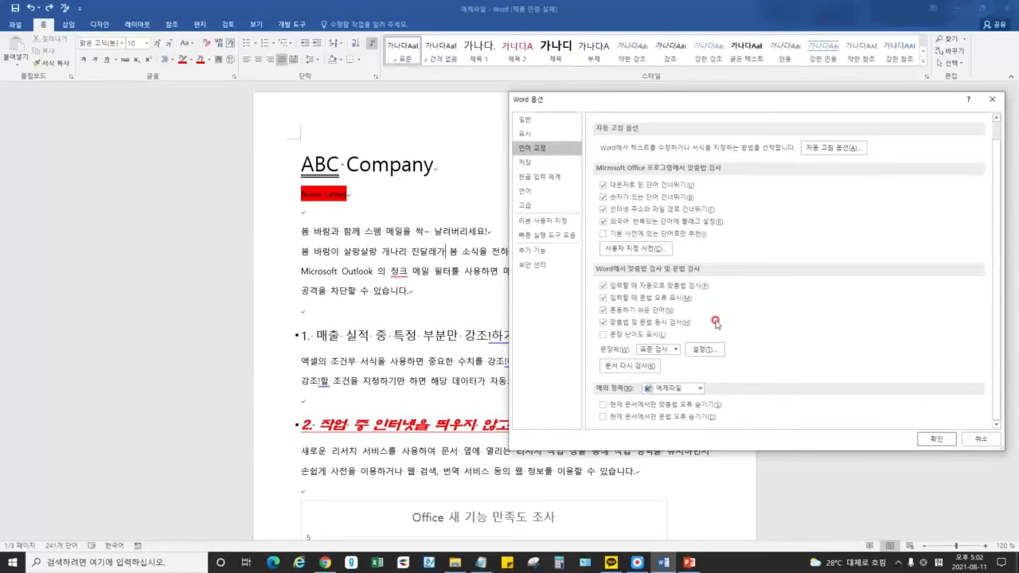
{"action": "scroll", "coordinate": [713, 318], "scroll_direction": "up", "scroll_amount": 1}
{"action": "left_click", "coordinate": [544, 162]}
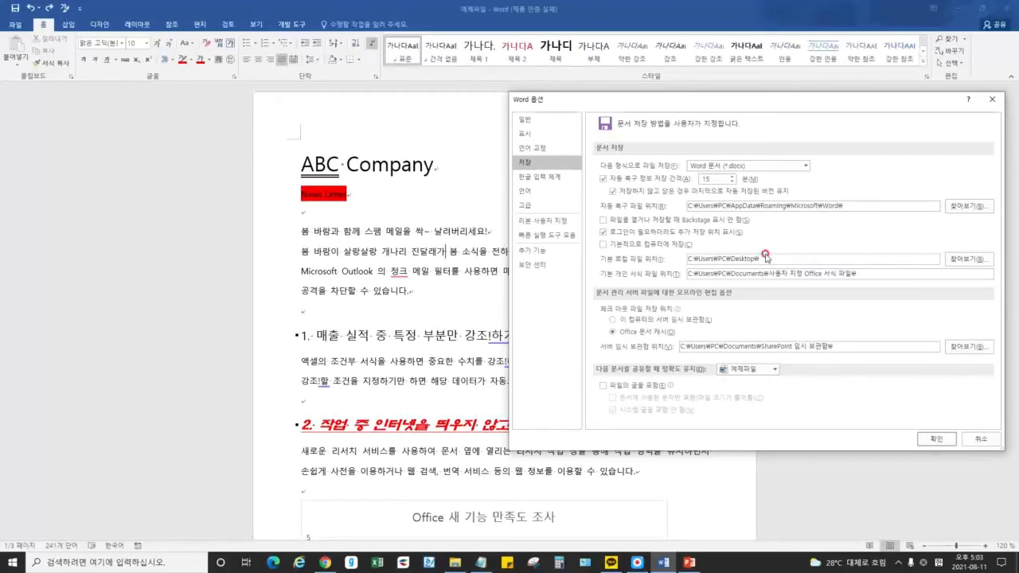
- Bring up the folder chooser for the default local file location, view the desktop folders, and leave the location as is
{"action": "left_click", "coordinate": [968, 259]}
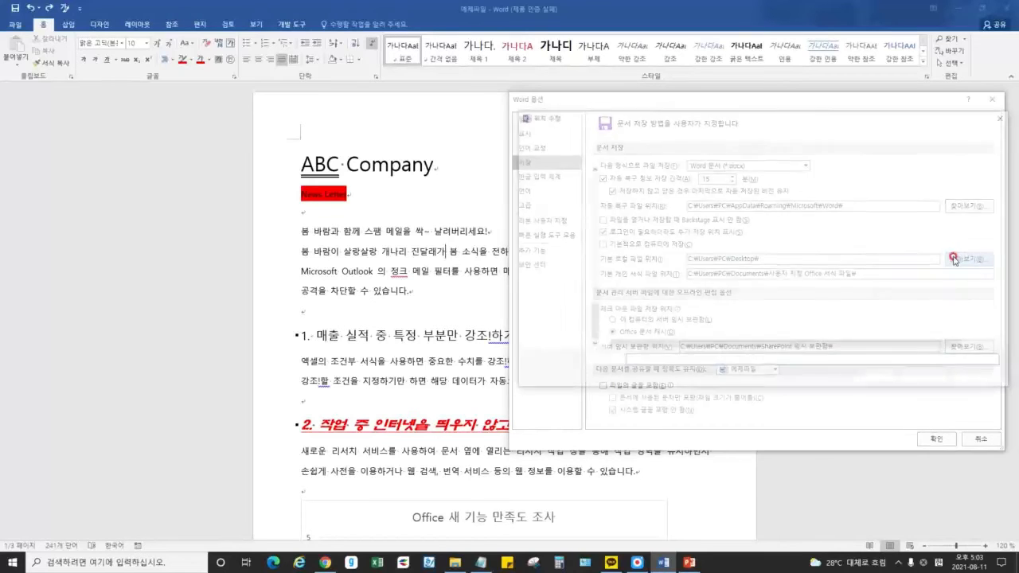
{"action": "left_click_drag", "start_coordinate": [865, 125], "coordinate": [374, 119]}
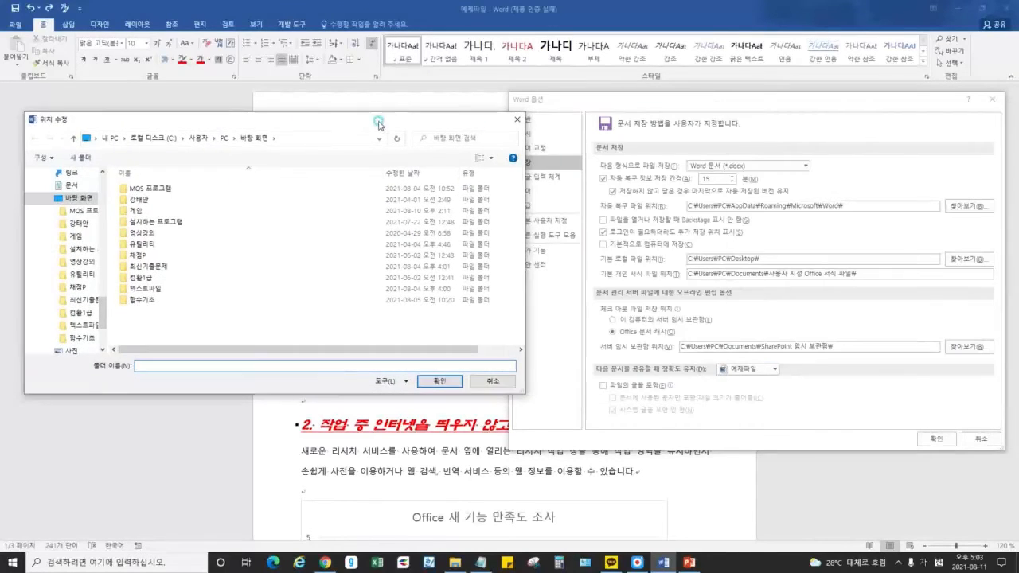
{"action": "left_click", "coordinate": [492, 380]}
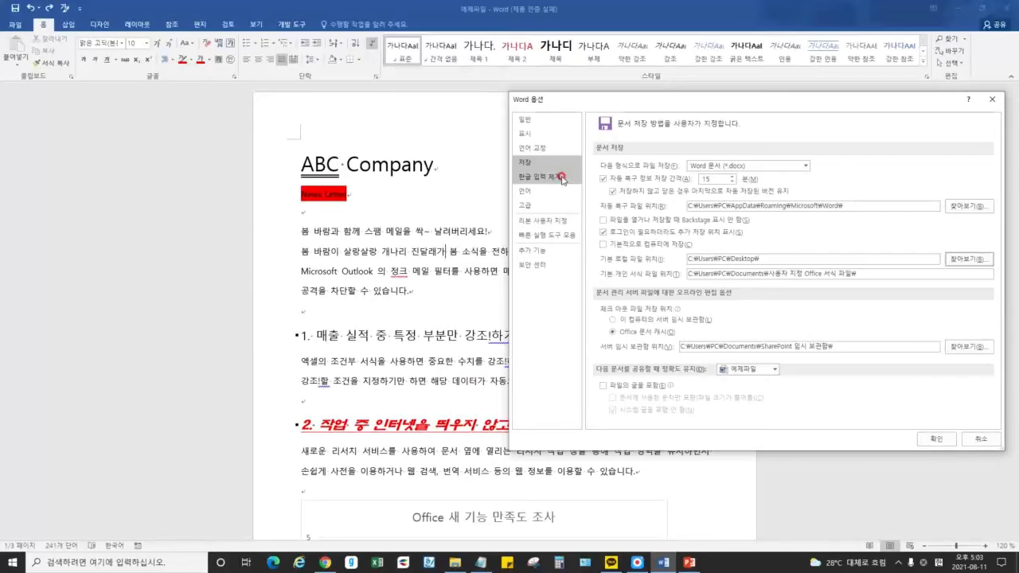
- Review the Korean typography and Language options, and look over the Advanced settings for editing and pasting
{"action": "left_click", "coordinate": [561, 177]}
{"action": "left_click", "coordinate": [555, 191]}
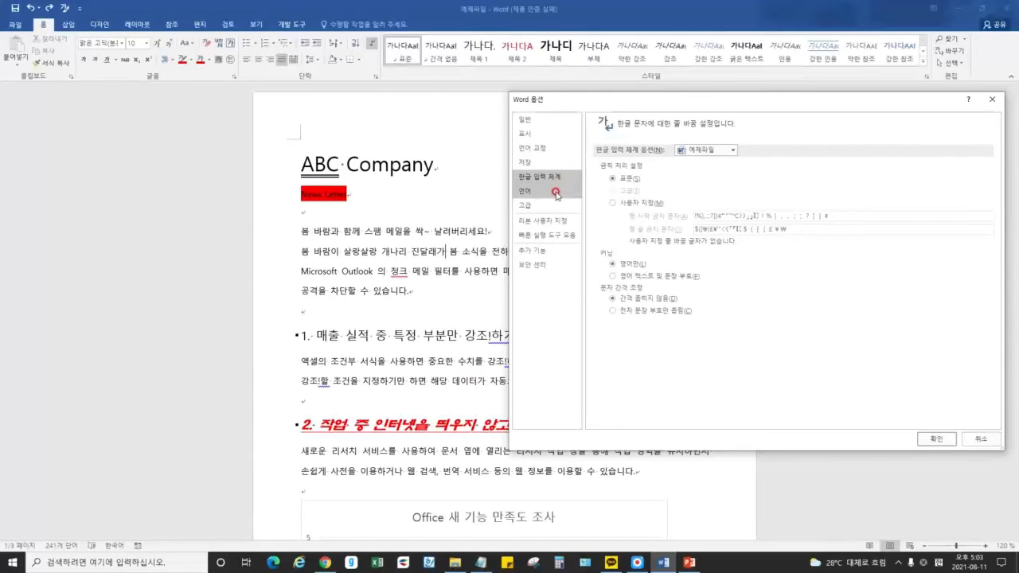
{"action": "left_click", "coordinate": [553, 206]}
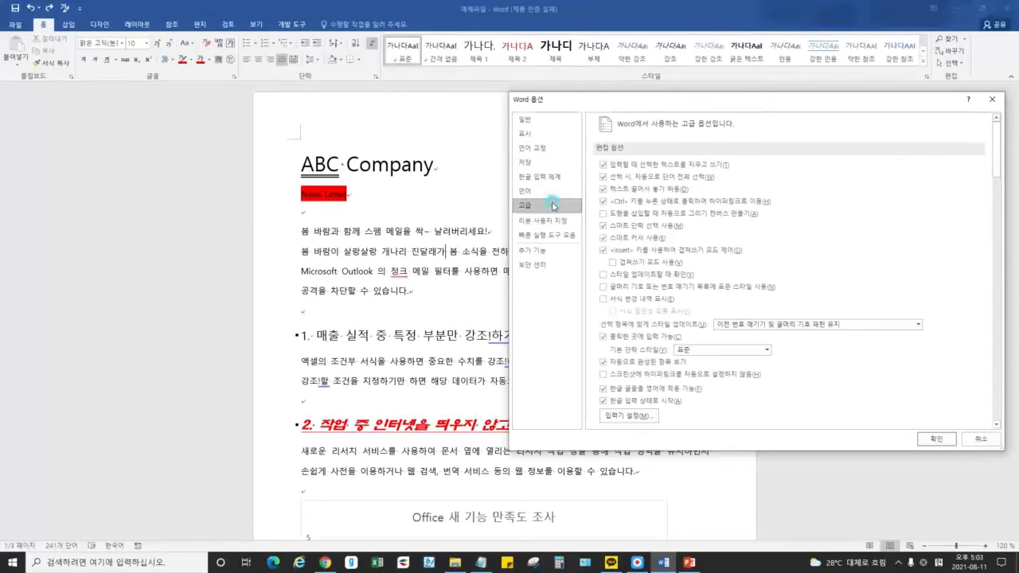
{"action": "scroll", "coordinate": [665, 229], "scroll_direction": "down", "scroll_amount": 10}
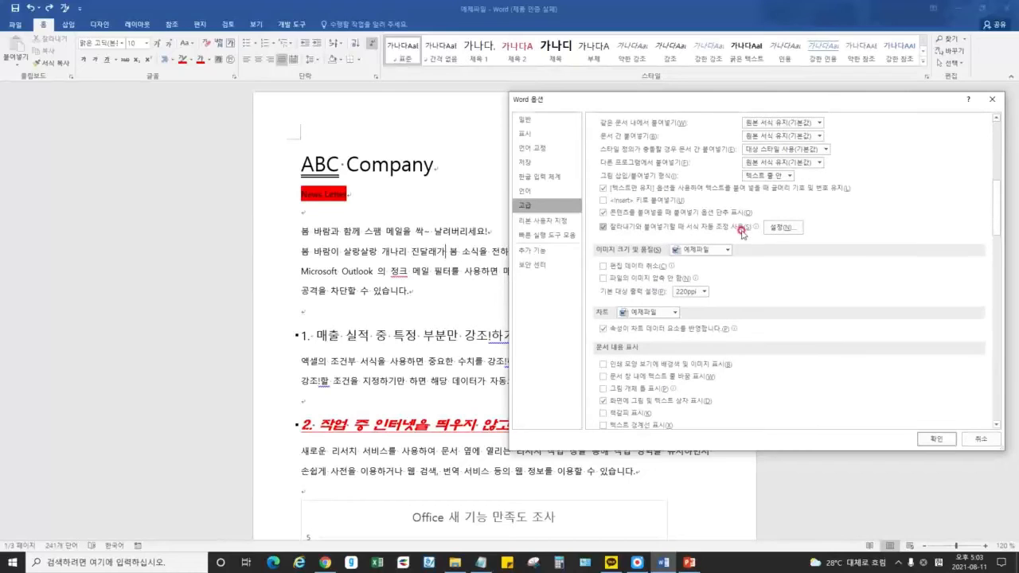
{"action": "scroll", "coordinate": [741, 269], "scroll_direction": "up", "scroll_amount": 10}
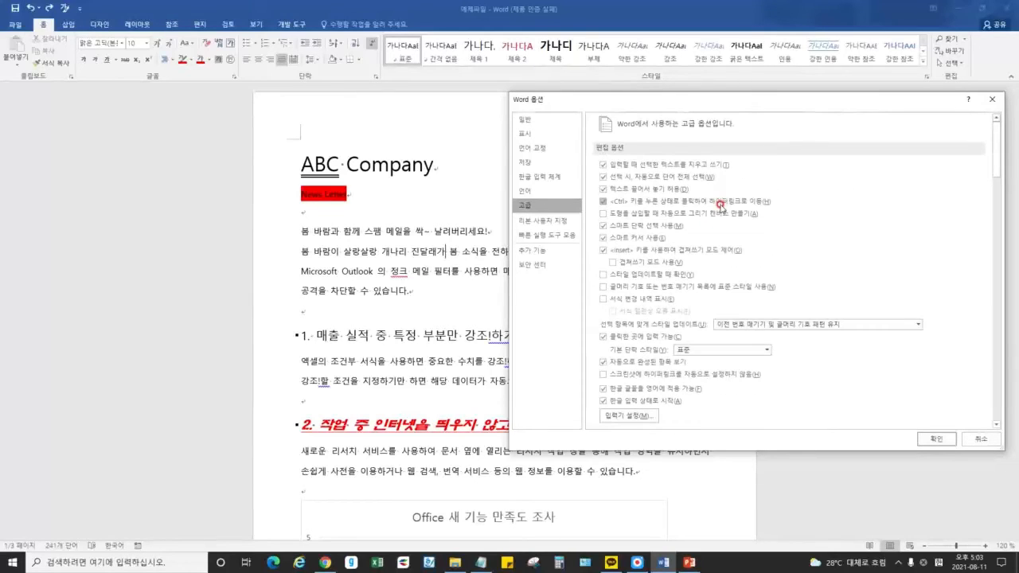
- Examine the Advanced options for document content, screen display, printing and layout down to the compatibility settings
{"action": "scroll", "coordinate": [834, 221], "scroll_direction": "down", "scroll_amount": 12}
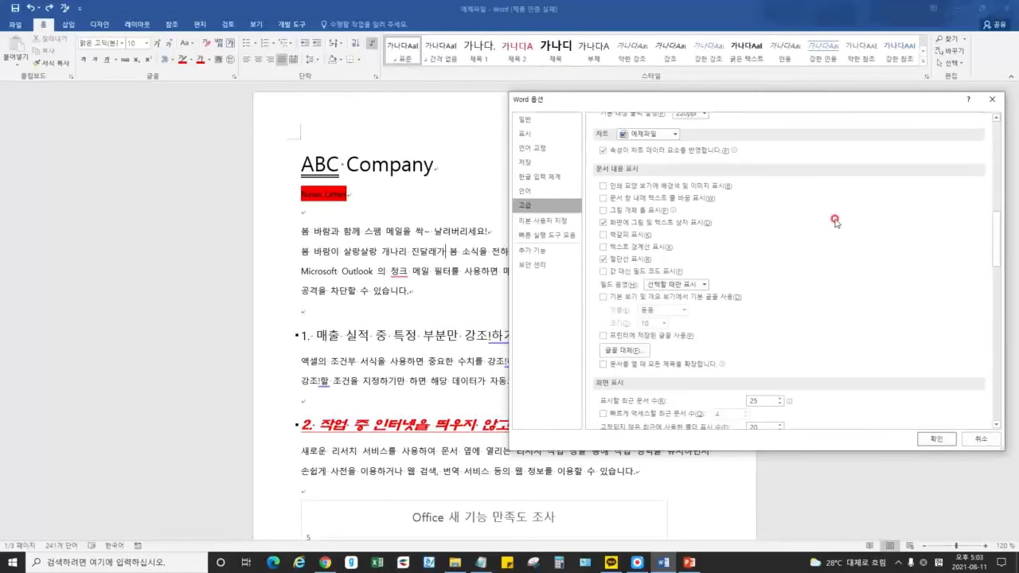
{"action": "scroll", "coordinate": [834, 221], "scroll_direction": "down", "scroll_amount": 5}
{"action": "scroll", "coordinate": [828, 221], "scroll_direction": "down", "scroll_amount": 2}
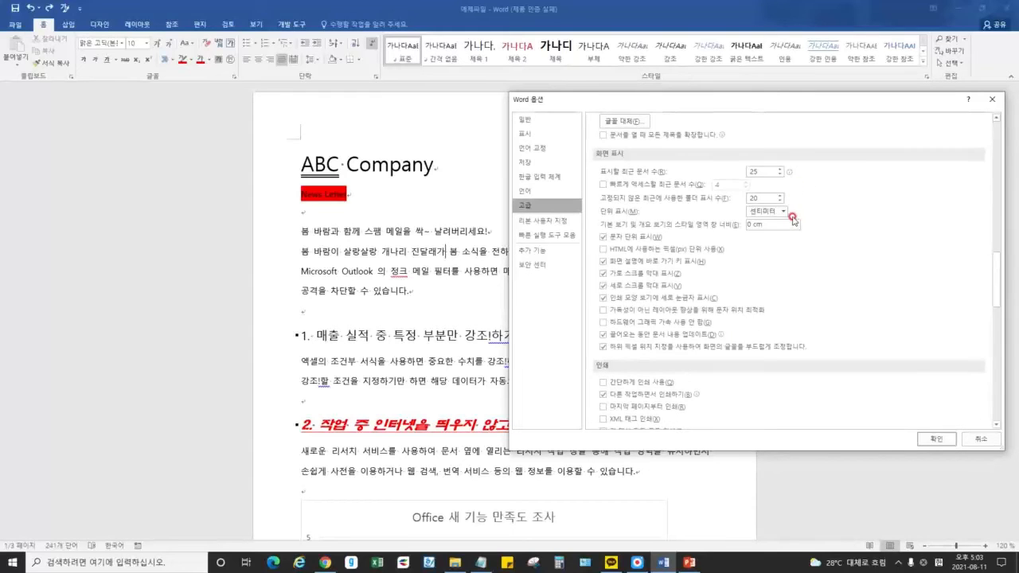
{"action": "scroll", "coordinate": [793, 220], "scroll_direction": "down", "scroll_amount": 12}
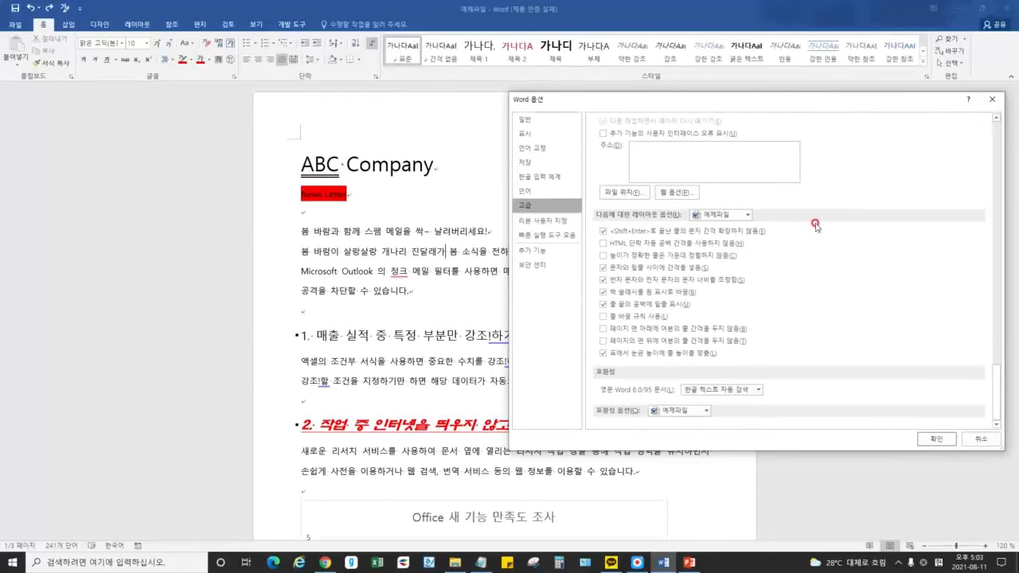
{"action": "scroll", "coordinate": [815, 227], "scroll_direction": "up", "scroll_amount": 15}
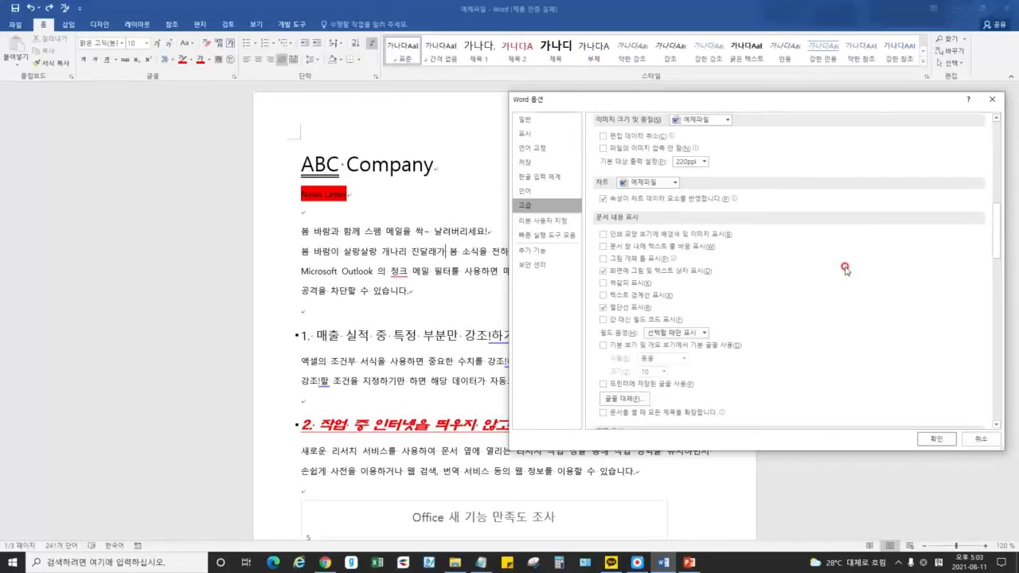
{"action": "scroll", "coordinate": [846, 269], "scroll_direction": "down", "scroll_amount": 3}
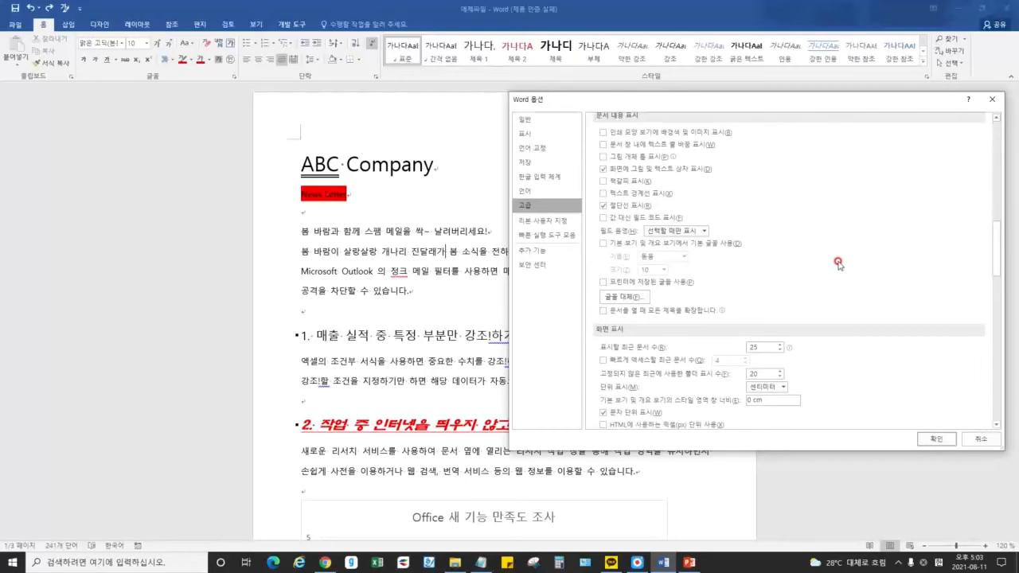
{"action": "scroll", "coordinate": [838, 263], "scroll_direction": "up", "scroll_amount": 1}
{"action": "scroll", "coordinate": [819, 247], "scroll_direction": "down", "scroll_amount": 1}
- Toggle the Advanced option for using a draft font in Draft and Outline views, and return to the editing options
{"action": "left_click", "coordinate": [606, 244]}
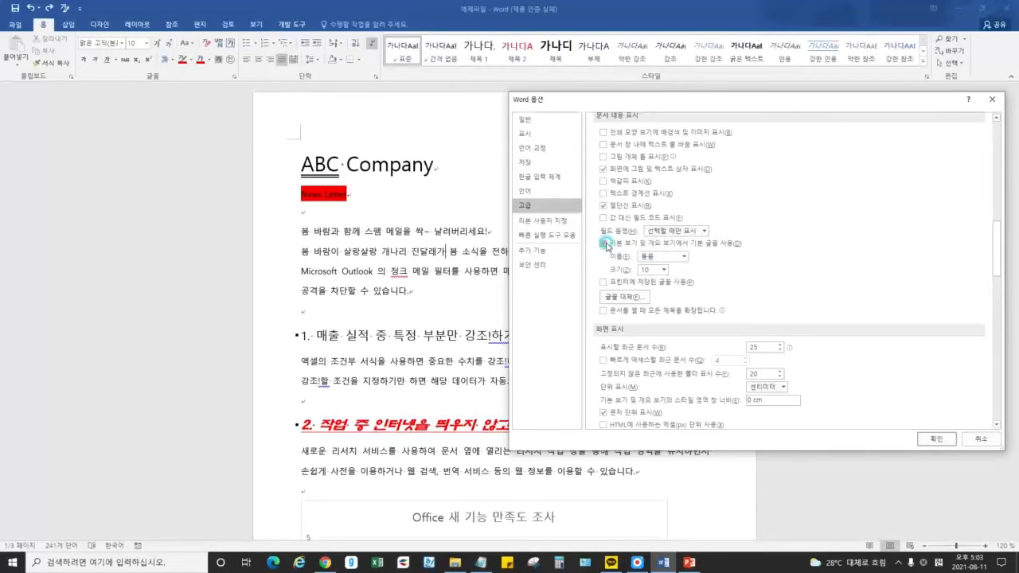
{"action": "scroll", "coordinate": [719, 256], "scroll_direction": "up", "scroll_amount": 3}
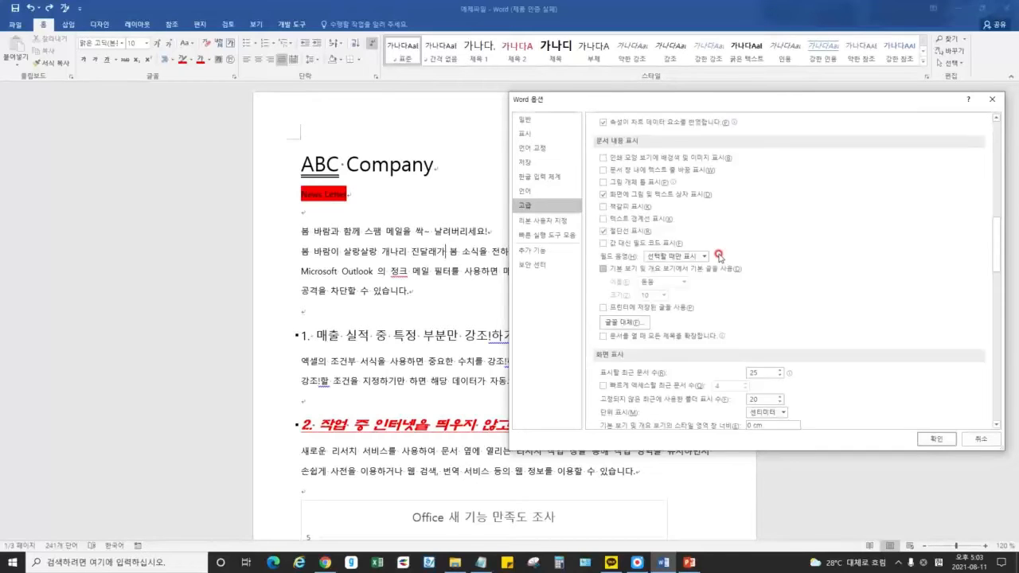
{"action": "scroll", "coordinate": [720, 257], "scroll_direction": "up", "scroll_amount": 10}
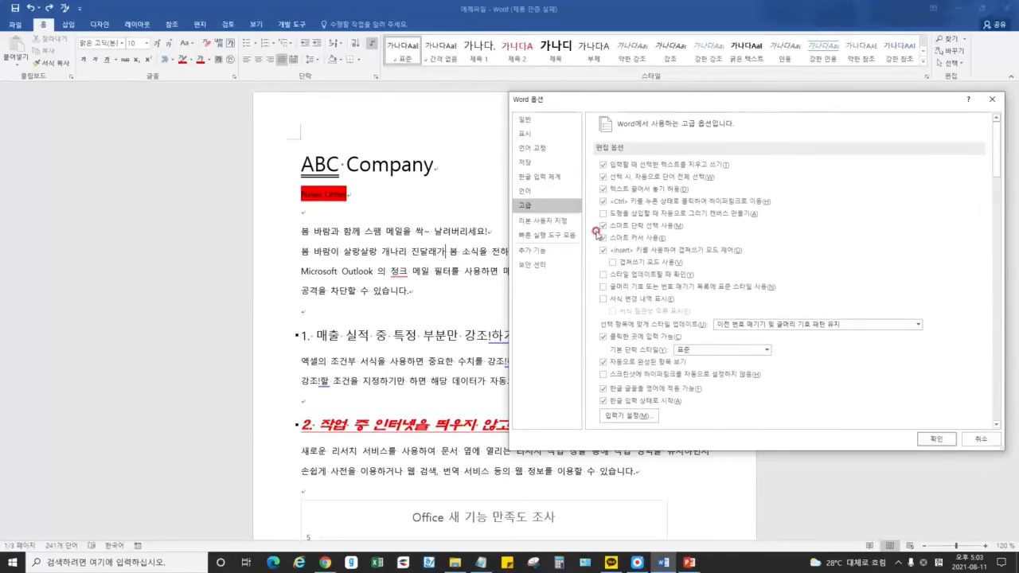
- Compare the ribbon and Quick Access Toolbar customization options, and select the Shapes command in the list of popular commands
{"action": "left_click", "coordinate": [557, 221]}
{"action": "left_click", "coordinate": [557, 235]}
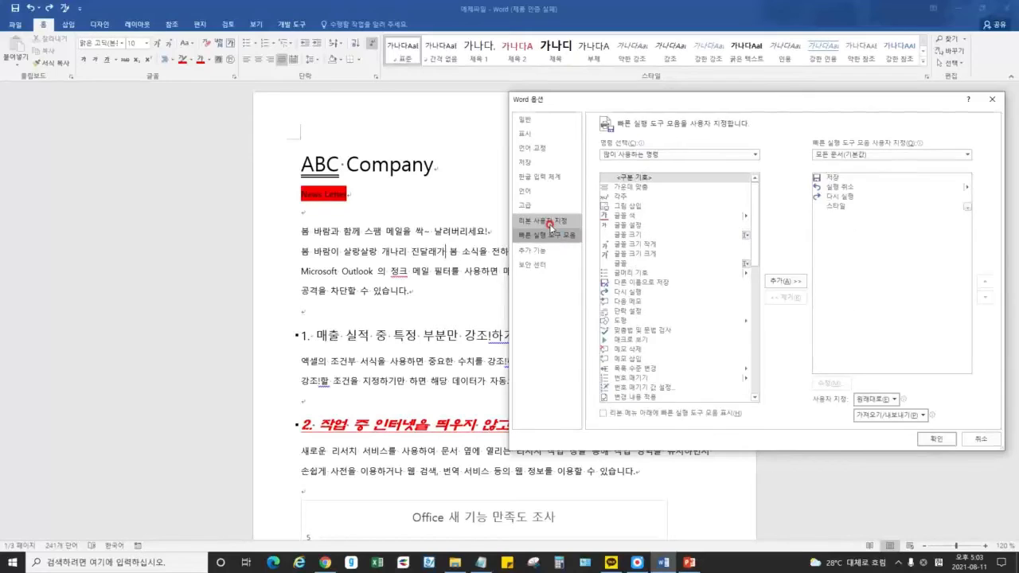
{"action": "left_click", "coordinate": [549, 221]}
{"action": "left_click", "coordinate": [552, 237]}
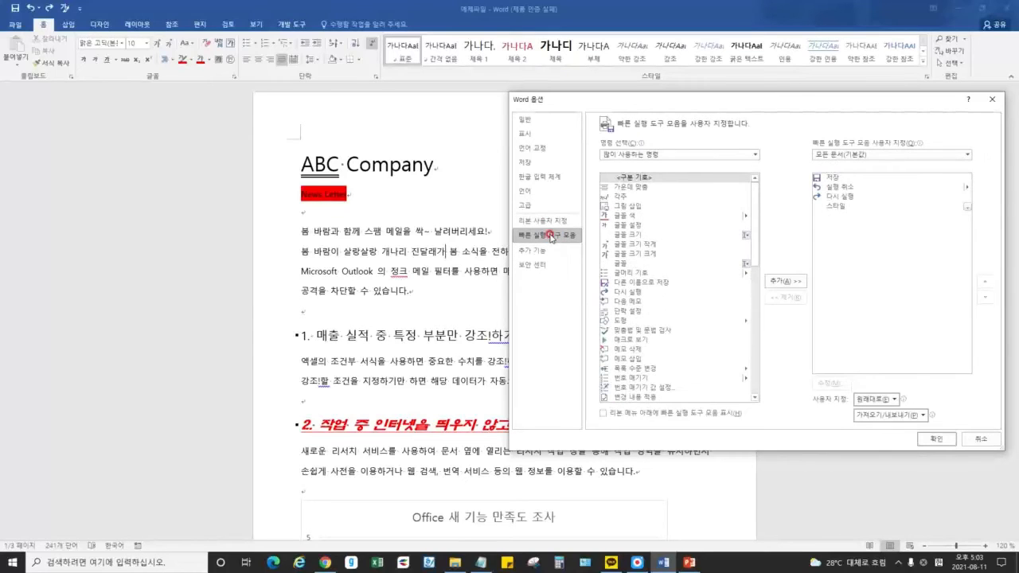
{"action": "left_click", "coordinate": [558, 223]}
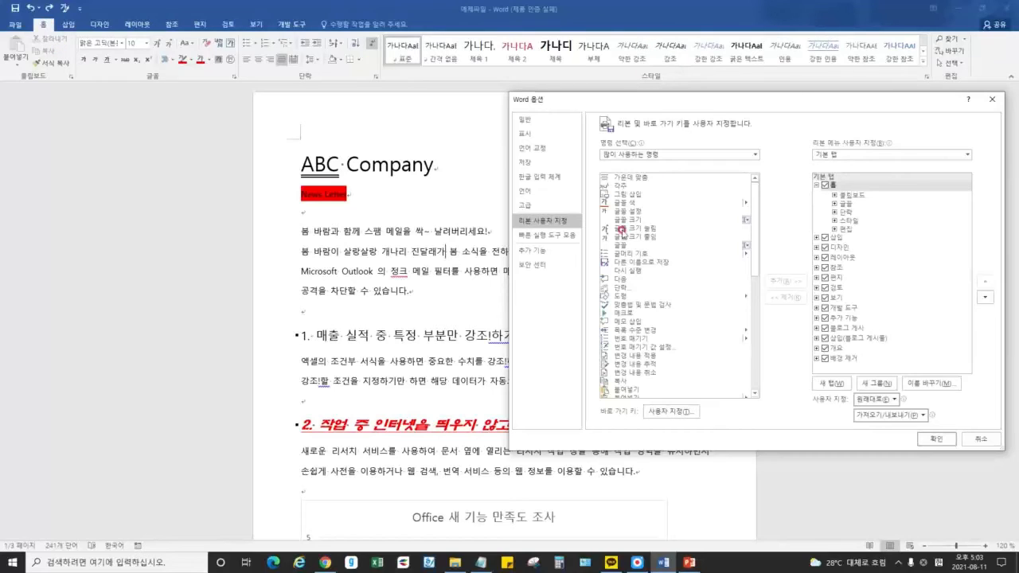
{"action": "left_click", "coordinate": [562, 237]}
{"action": "left_click", "coordinate": [849, 216]}
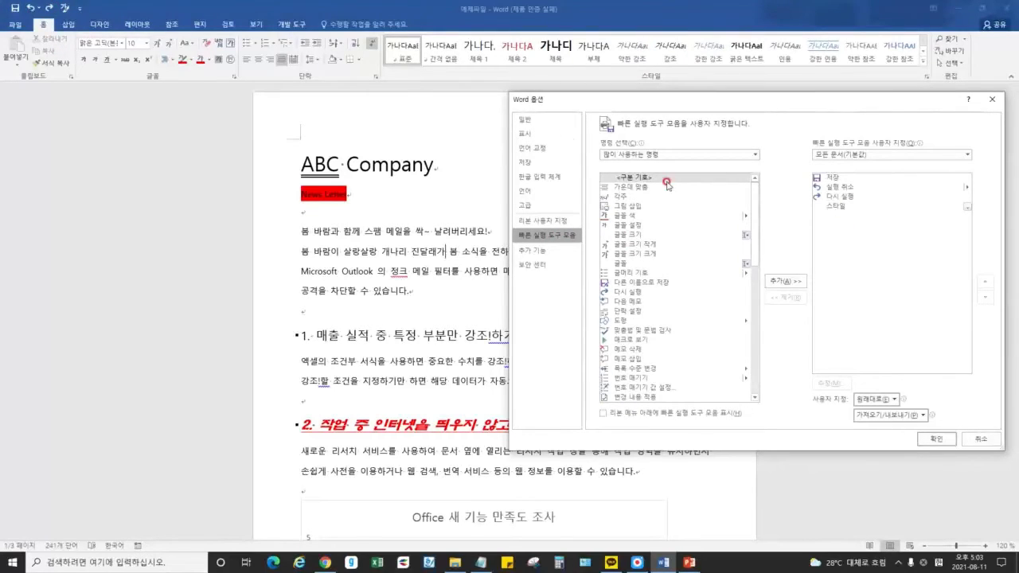
{"action": "left_click_drag", "start_coordinate": [755, 239], "coordinate": [769, 266]}
{"action": "left_click", "coordinate": [882, 278]}
{"action": "left_click", "coordinate": [639, 321]}
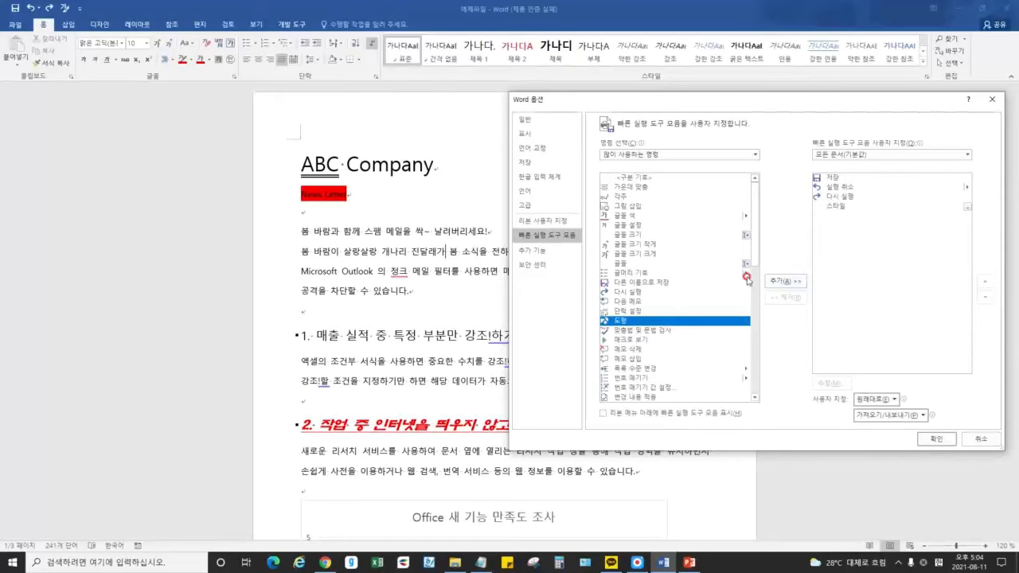
- View the Add-ins and Trust Center options, and close the Word options without applying changes
{"action": "left_click", "coordinate": [545, 253]}
{"action": "left_click", "coordinate": [544, 265]}
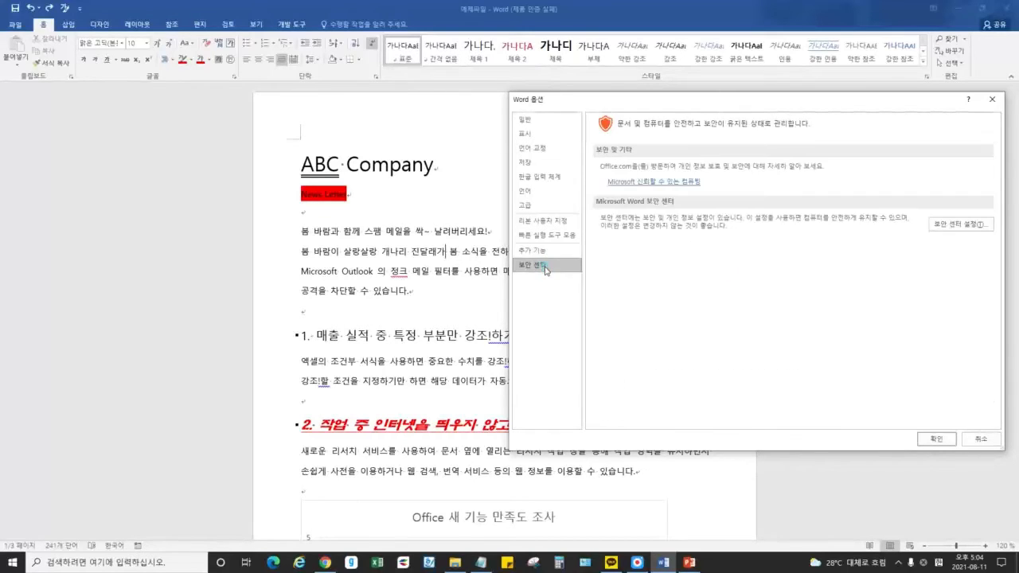
{"action": "left_click", "coordinate": [976, 439]}
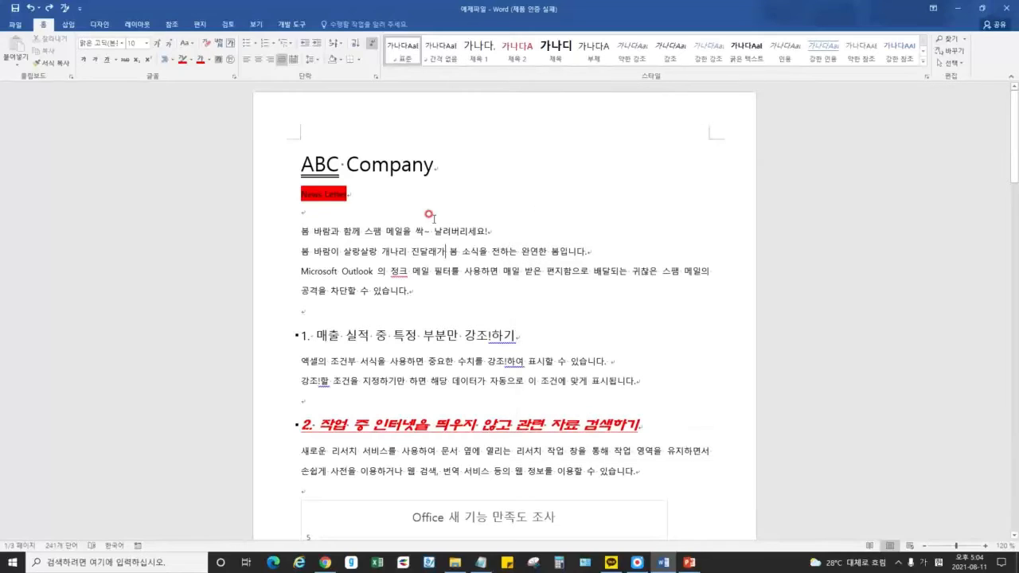
{"action": "left_click", "coordinate": [315, 214]}
{"action": "left_click", "coordinate": [636, 562]}
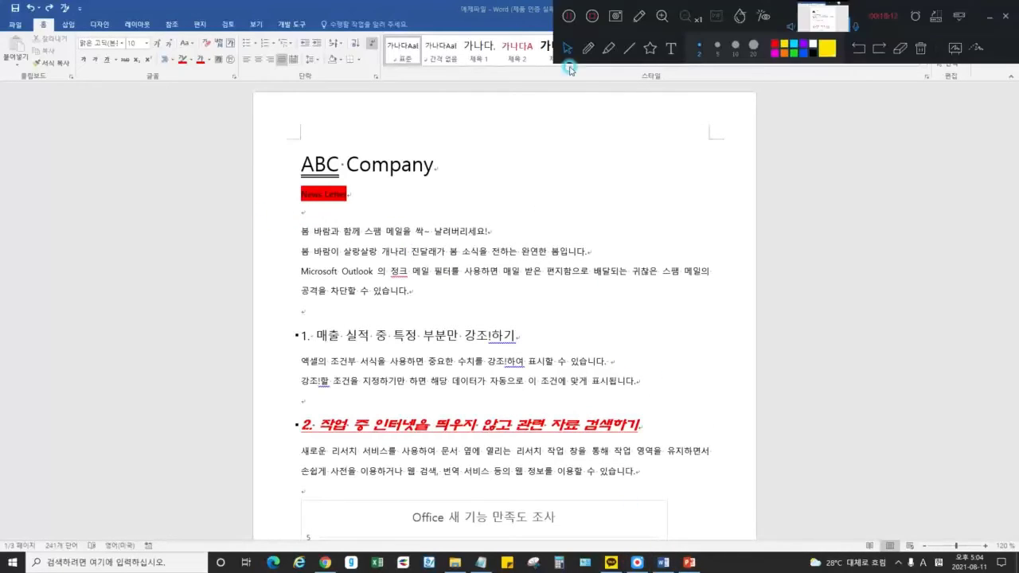
{"action": "key", "text": "alt+w"}
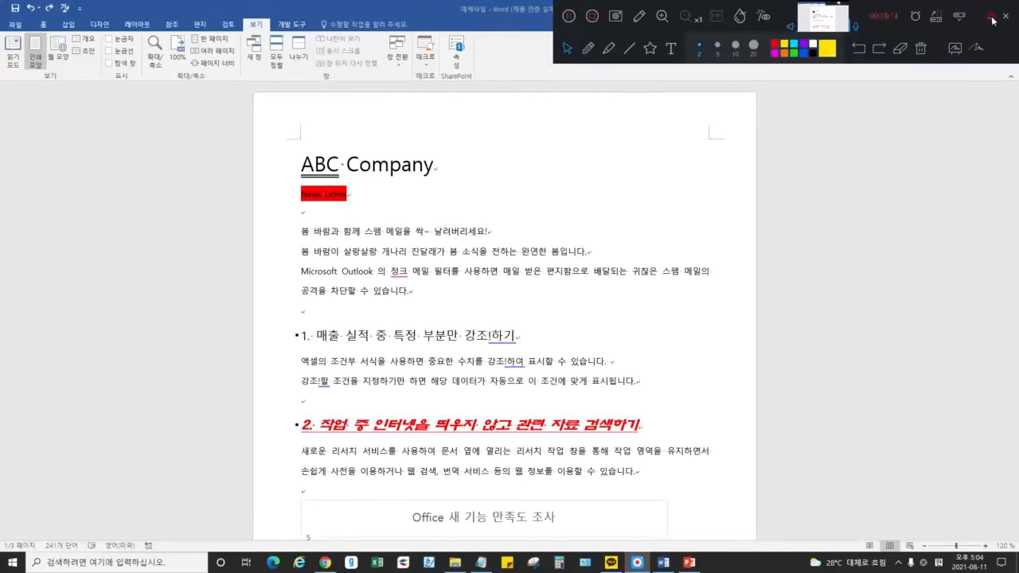
{"action": "left_click", "coordinate": [991, 18]}
- Display the document in Web Layout and look through its content
{"action": "left_click", "coordinate": [388, 230]}
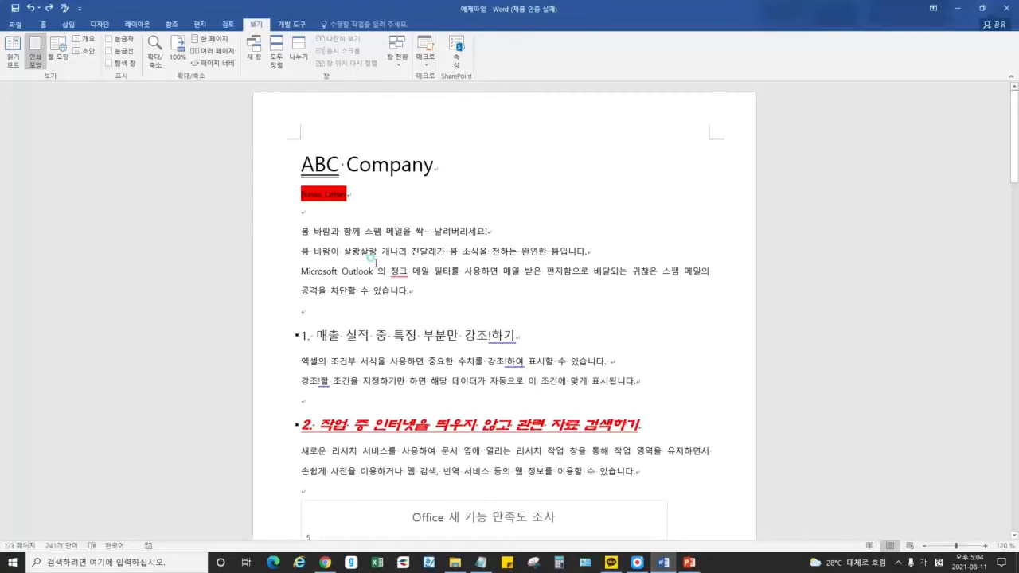
{"action": "left_click", "coordinate": [309, 157]}
{"action": "left_click", "coordinate": [246, 24]}
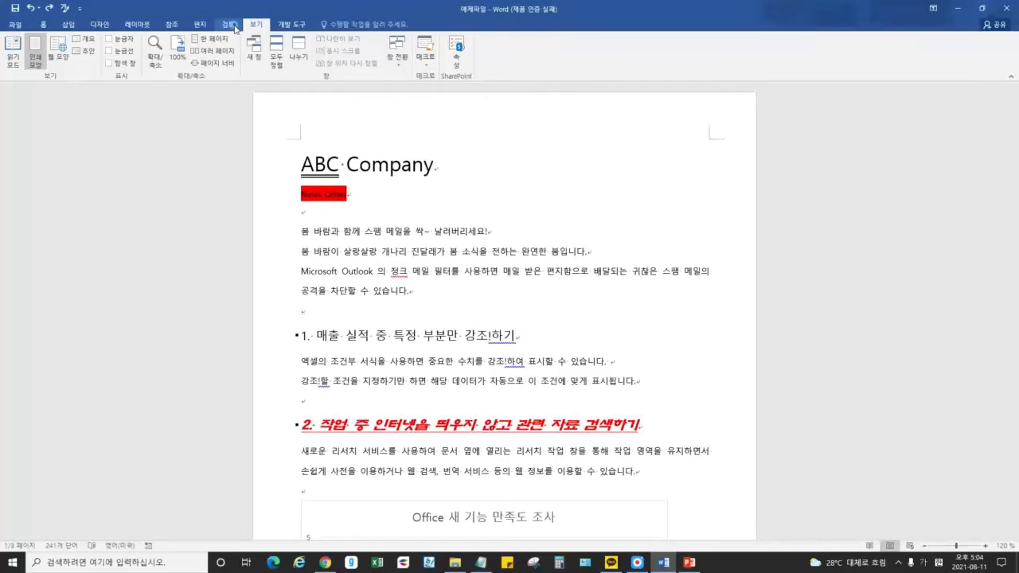
{"action": "left_click", "coordinate": [254, 27]}
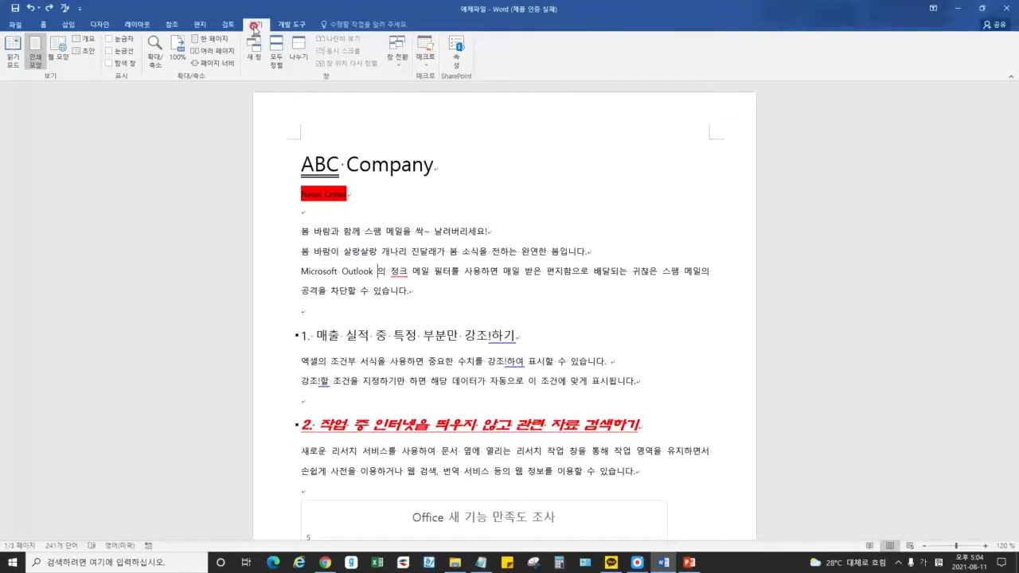
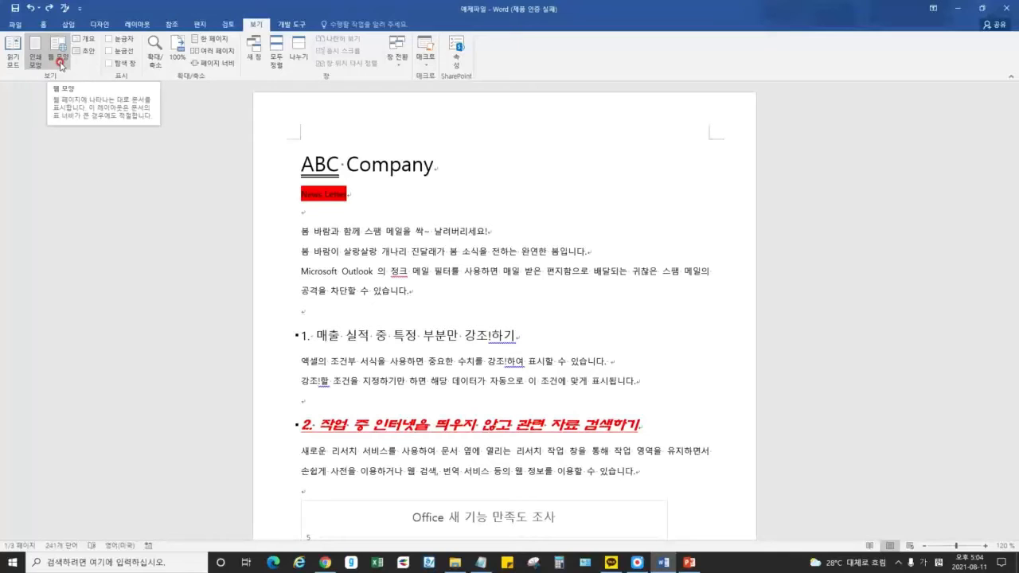
{"action": "left_click", "coordinate": [61, 65]}
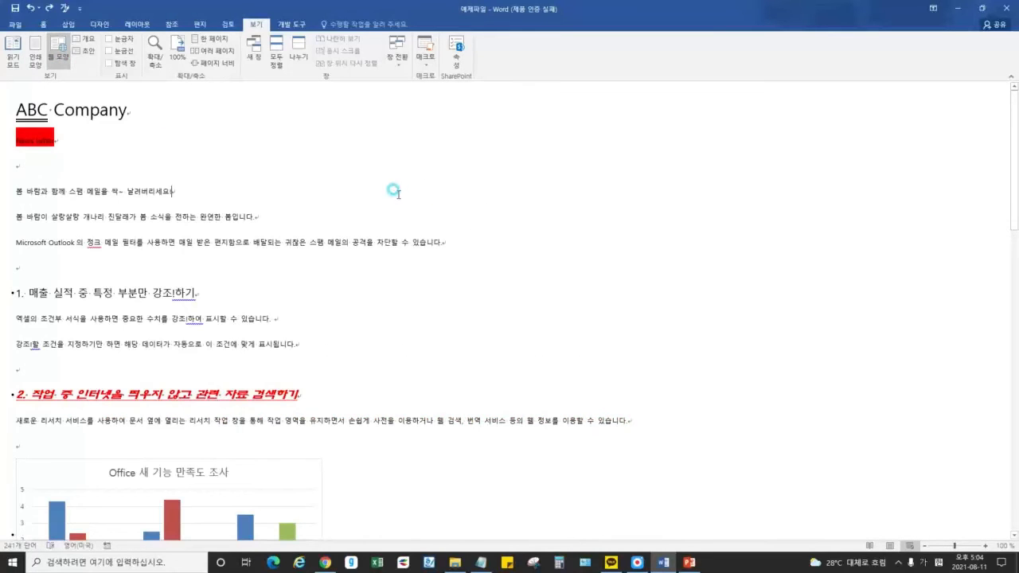
{"action": "scroll", "coordinate": [394, 191], "scroll_direction": "down", "scroll_amount": 5}
{"action": "scroll", "coordinate": [392, 191], "scroll_direction": "down", "scroll_amount": 2}
{"action": "scroll", "coordinate": [386, 193], "scroll_direction": "up", "scroll_amount": 5}
- Return the document to Print Layout and look over its pages zoomed out to 60%
{"action": "left_click", "coordinate": [35, 56]}
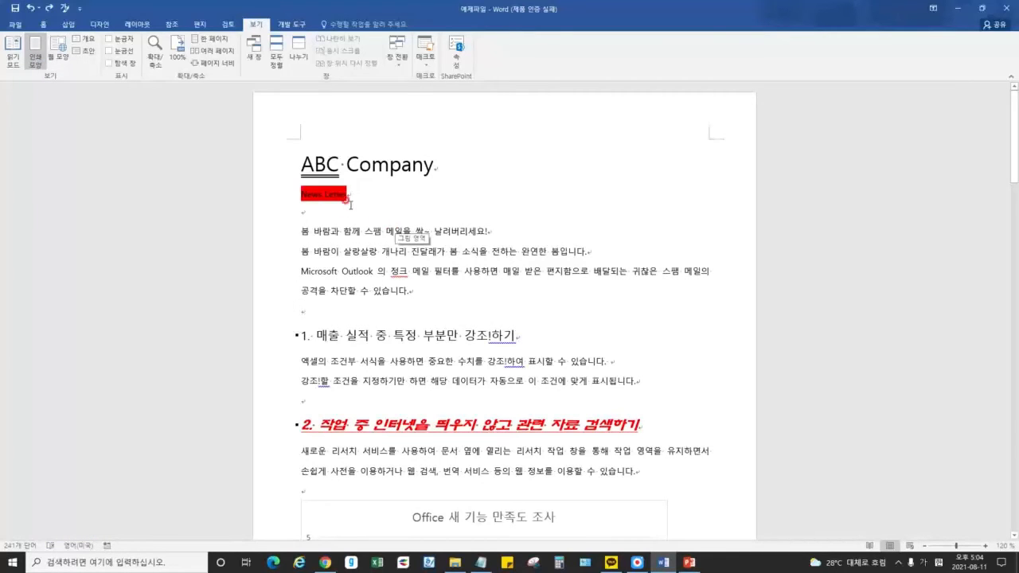
{"action": "scroll", "coordinate": [398, 234], "scroll_direction": "down", "scroll_amount": 3}
{"action": "scroll", "coordinate": [446, 236], "scroll_direction": "up", "scroll_amount": 3}
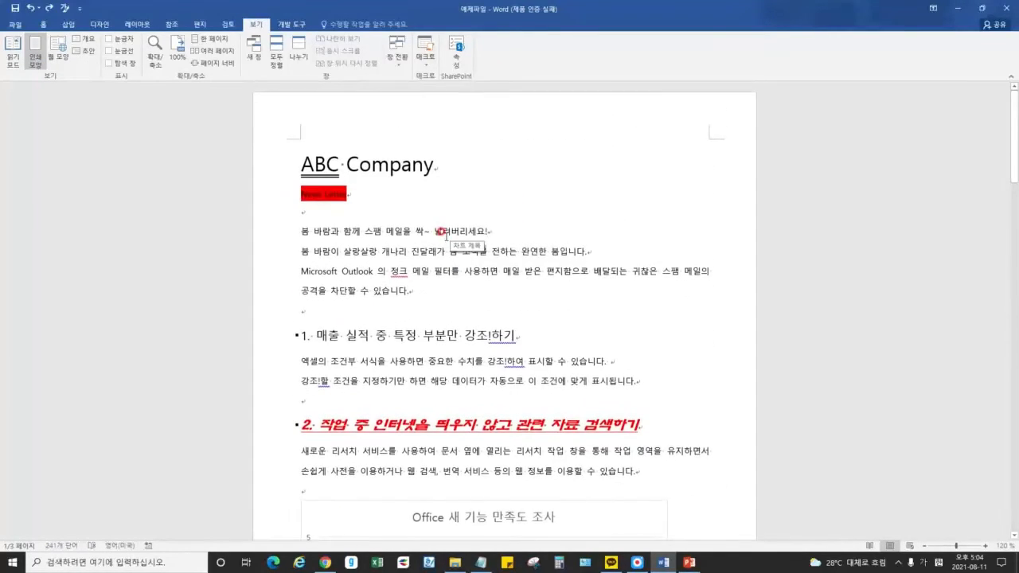
{"action": "scroll", "coordinate": [442, 233], "scroll_direction": "down", "scroll_amount": 5}
{"action": "scroll", "coordinate": [443, 216], "scroll_direction": "up", "scroll_amount": 2}
{"action": "scroll", "coordinate": [477, 214], "scroll_direction": "down", "scroll_amount": 8}
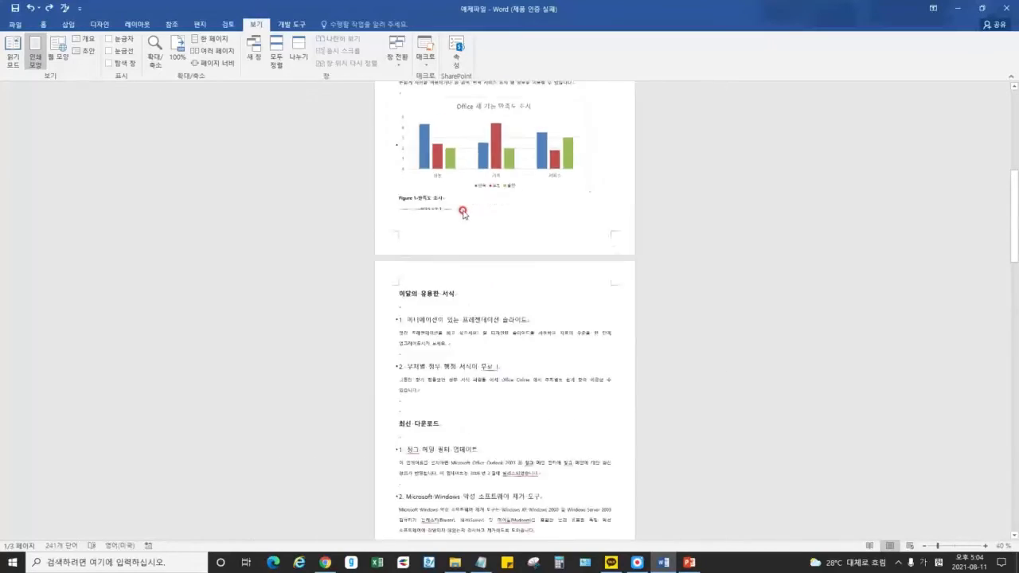
{"action": "scroll", "coordinate": [548, 220], "scroll_direction": "up", "scroll_amount": 5}
{"action": "scroll", "coordinate": [543, 211], "scroll_direction": "up", "scroll_amount": 2}
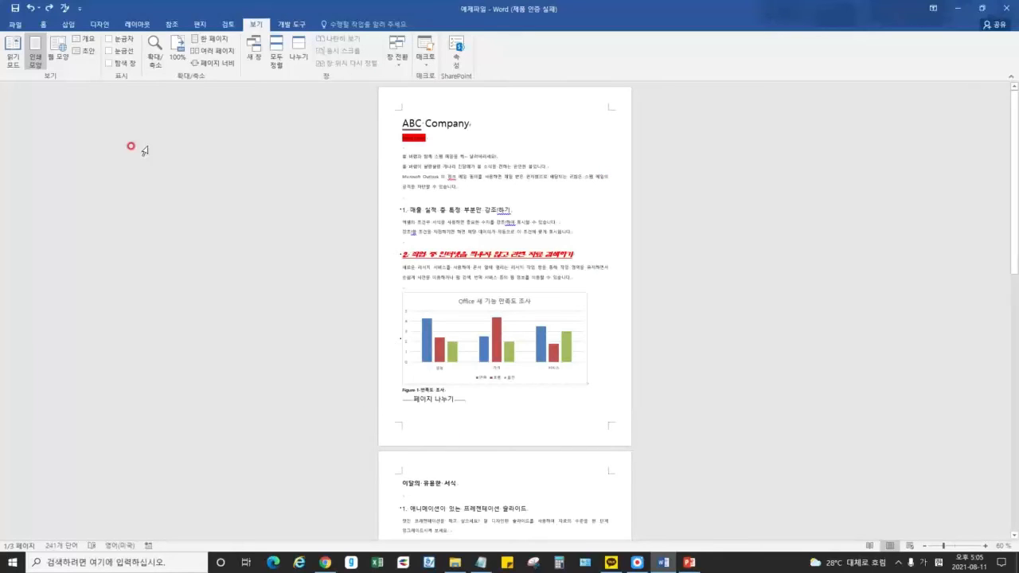
- Display the document in Read Mode and page through its screens
{"action": "left_click", "coordinate": [18, 56]}
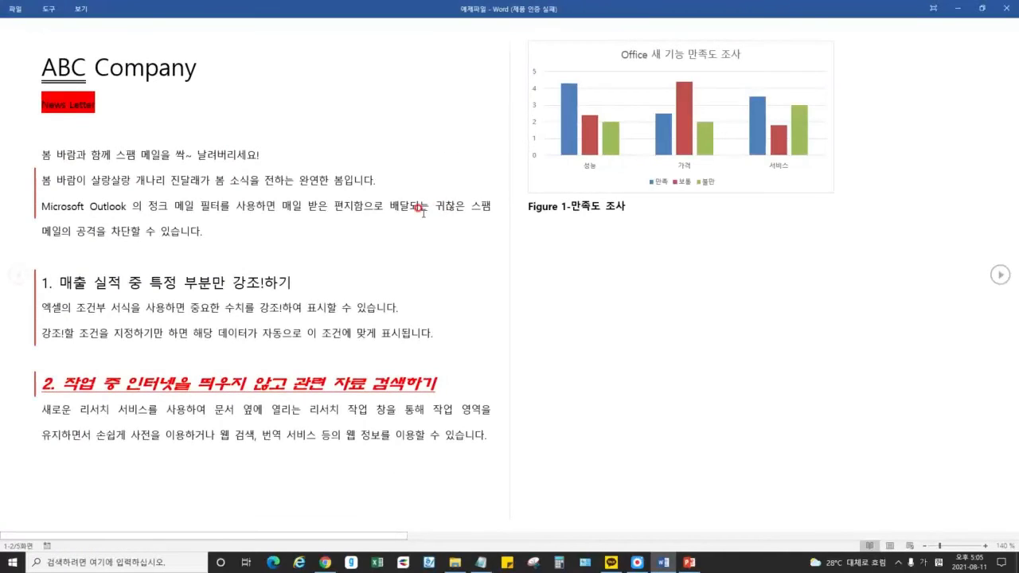
{"action": "scroll", "coordinate": [417, 208], "scroll_direction": "down", "scroll_amount": 1}
{"action": "scroll", "coordinate": [419, 211], "scroll_direction": "up", "scroll_amount": 1}
{"action": "scroll", "coordinate": [659, 245], "scroll_direction": "down", "scroll_amount": 3}
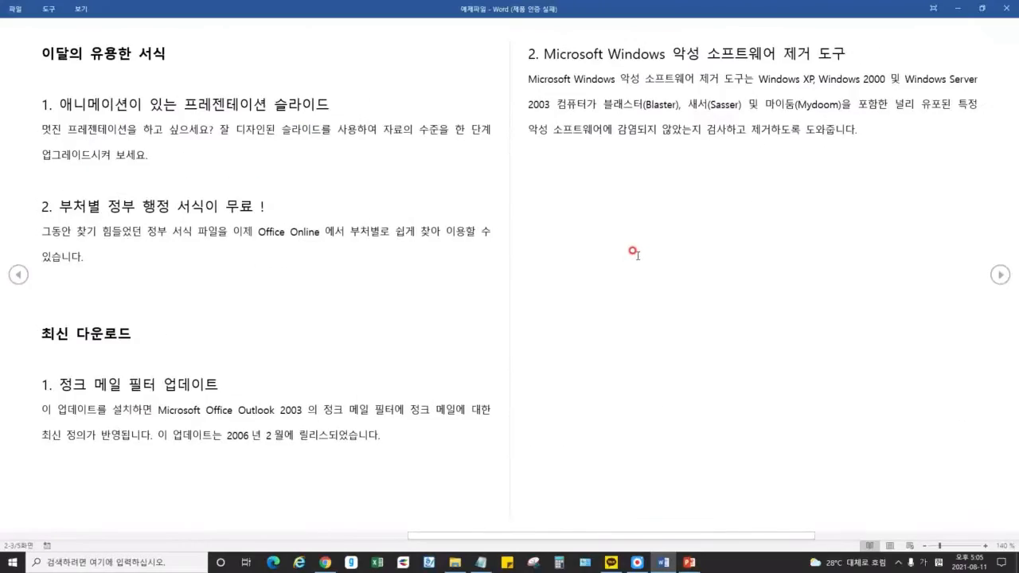
{"action": "scroll", "coordinate": [689, 254], "scroll_direction": "up", "scroll_amount": 3}
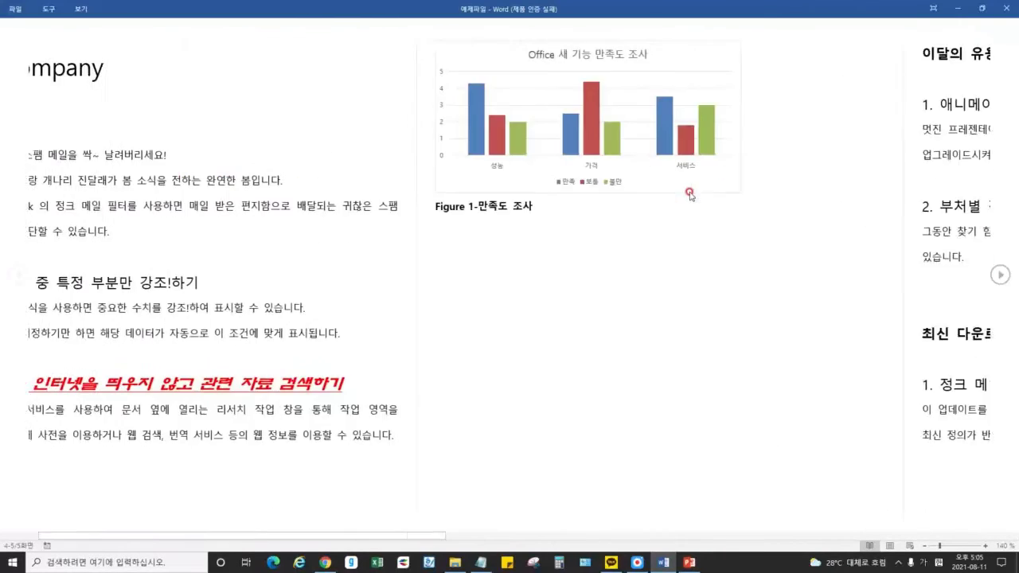
{"action": "left_click", "coordinate": [1007, 7]}
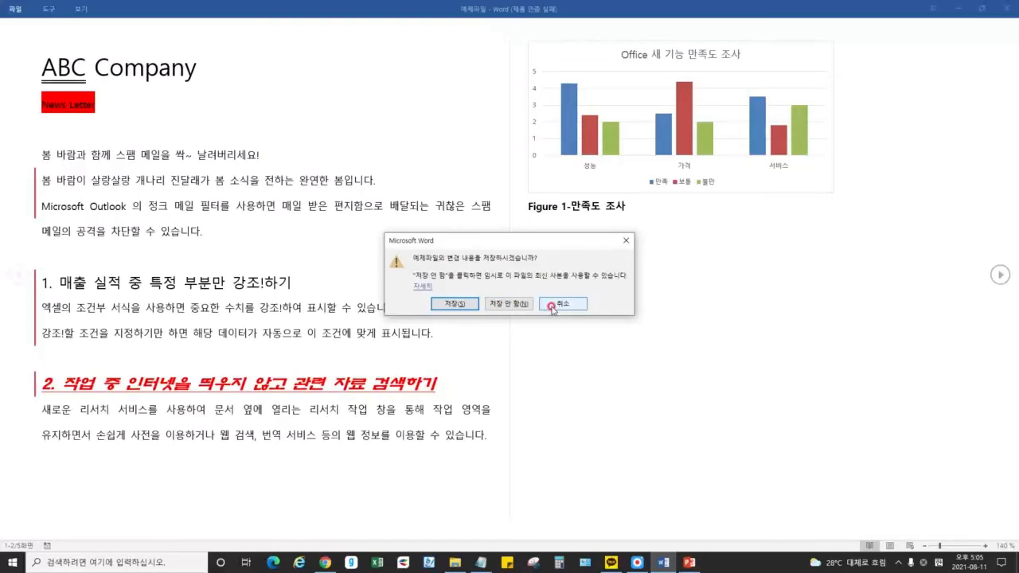
{"action": "left_click", "coordinate": [557, 304]}
{"action": "left_click", "coordinate": [81, 10]}
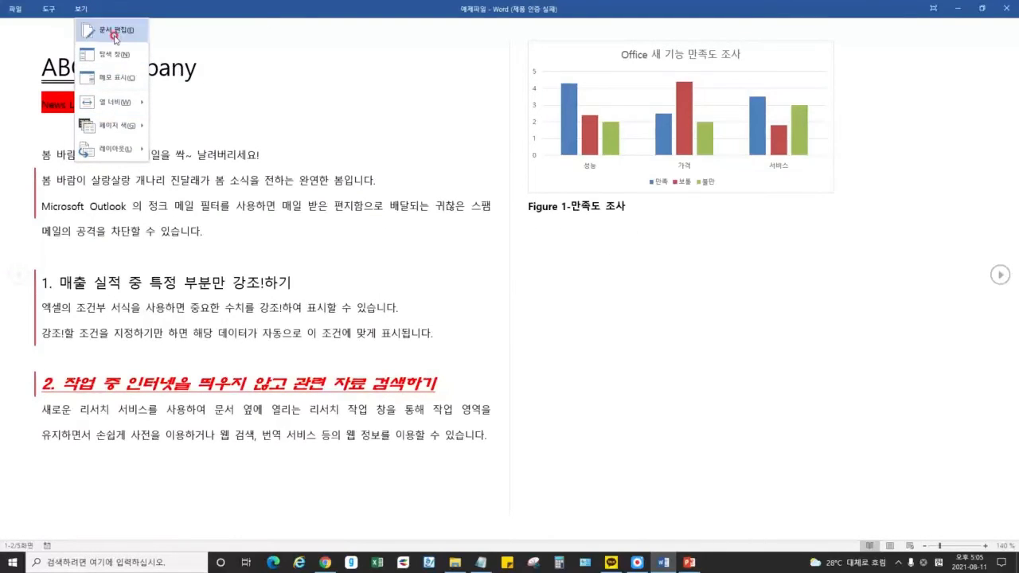
{"action": "left_click", "coordinate": [13, 11]}
{"action": "left_click", "coordinate": [19, 26]}
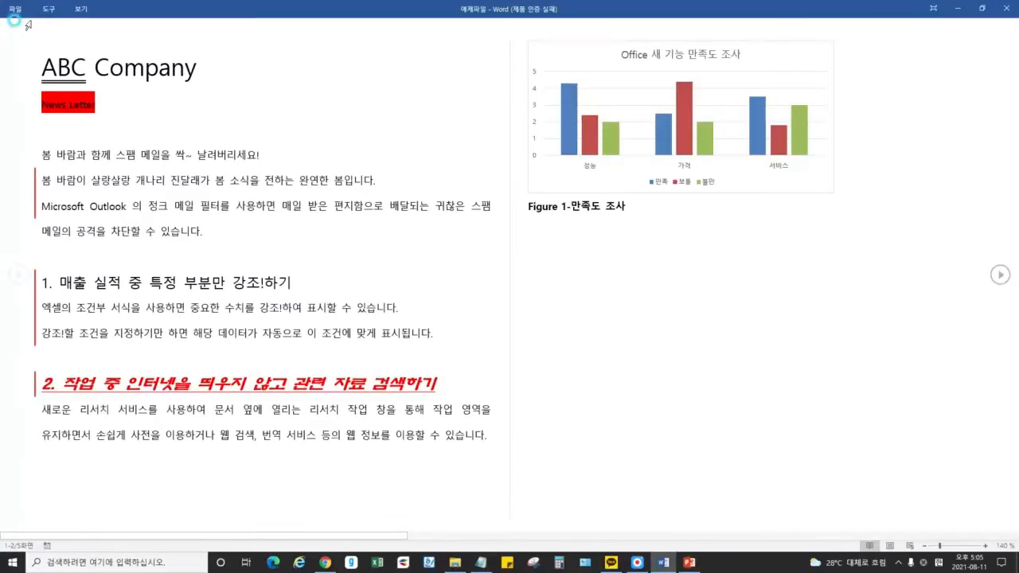
{"action": "left_click", "coordinate": [45, 10]}
{"action": "left_click", "coordinate": [88, 10]}
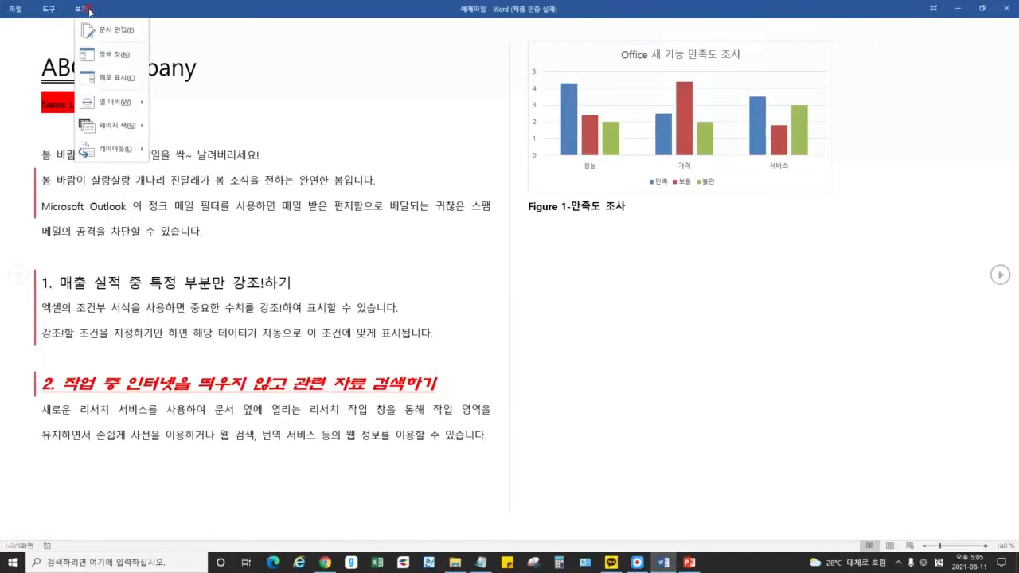
{"action": "left_click", "coordinate": [923, 226]}
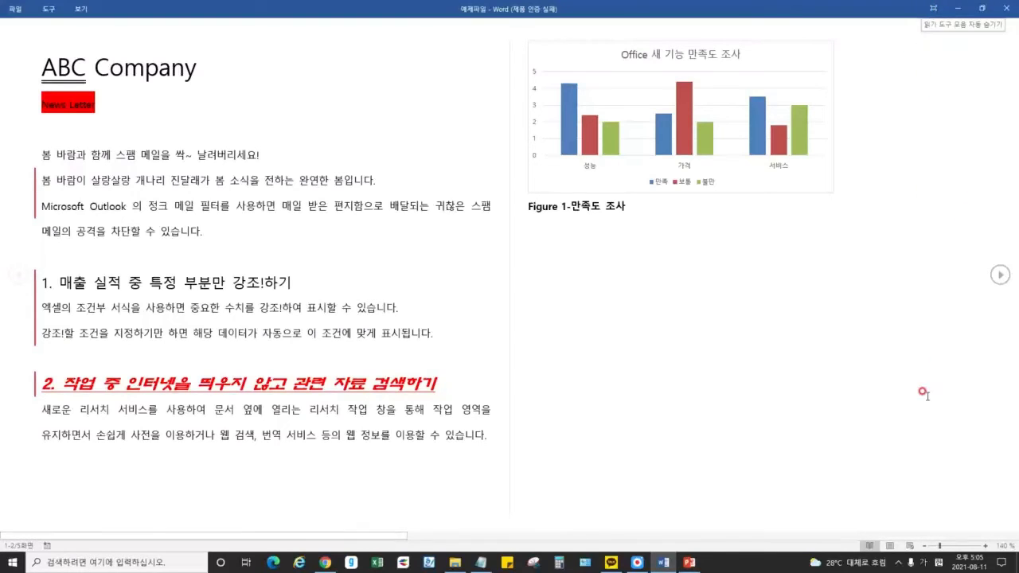
- Return the document from Read Mode to Print Layout and enlarge it to 70%
{"action": "left_click", "coordinate": [892, 547]}
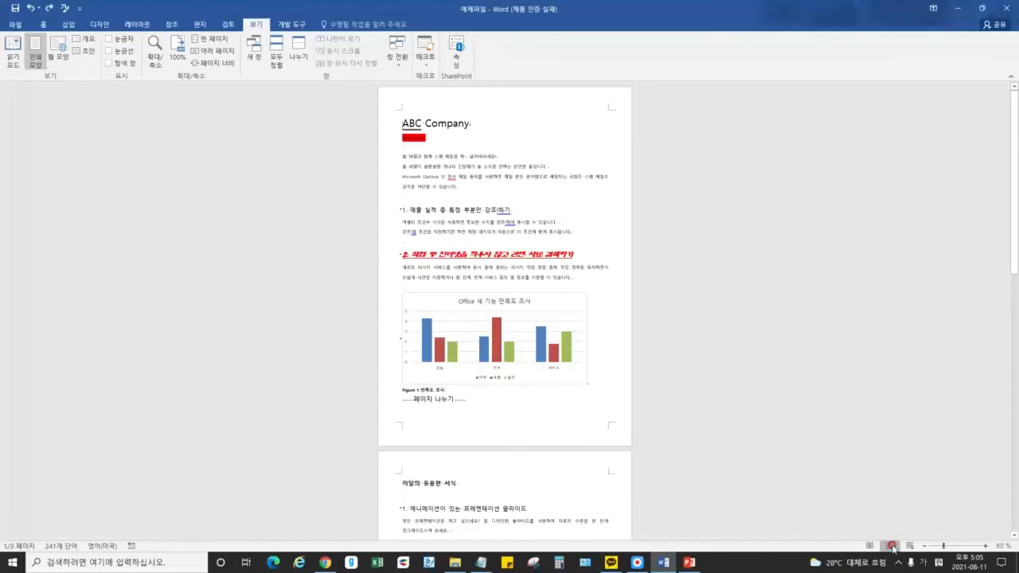
{"action": "scroll", "coordinate": [491, 157], "scroll_direction": "up", "scroll_amount": 1}
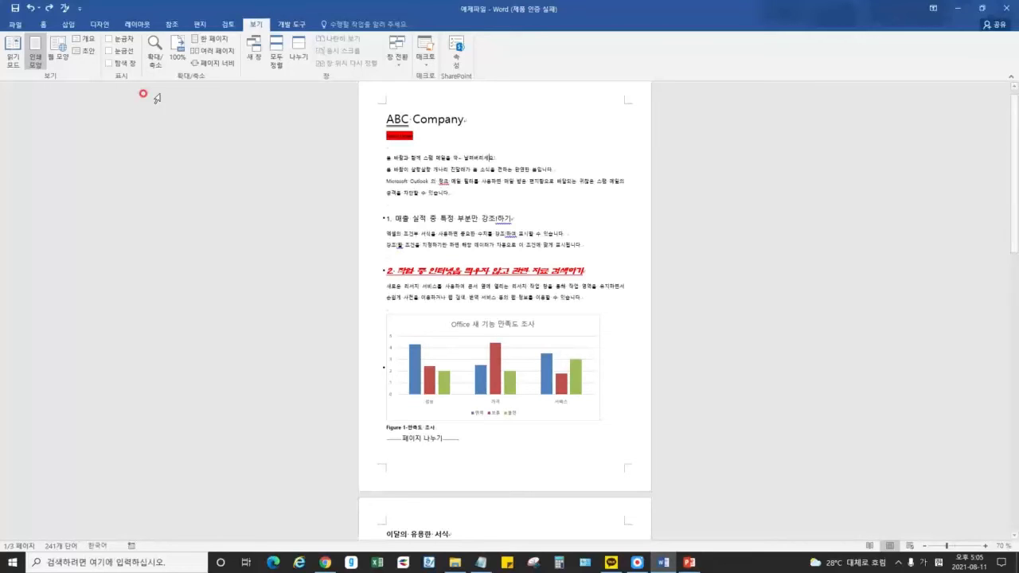
- View the document in Outline view and in Draft view, and return it to Print Layout
{"action": "left_click", "coordinate": [80, 41]}
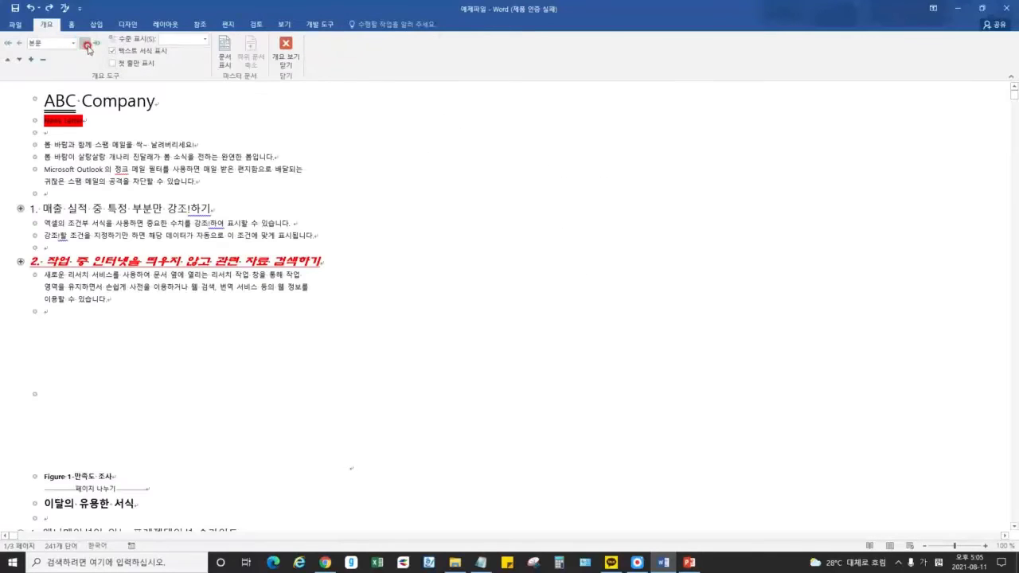
{"action": "left_click", "coordinate": [286, 49]}
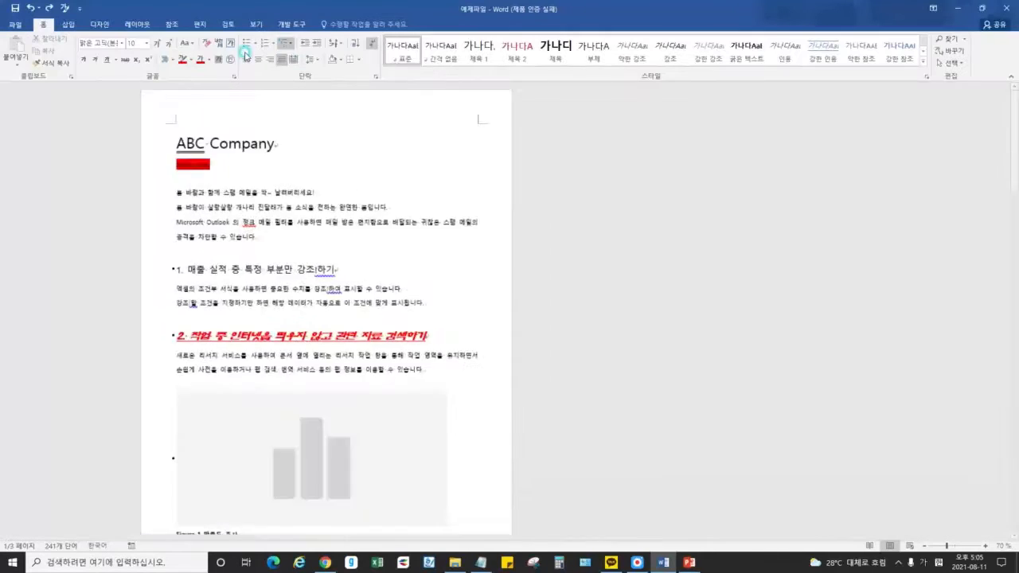
{"action": "left_click", "coordinate": [255, 25]}
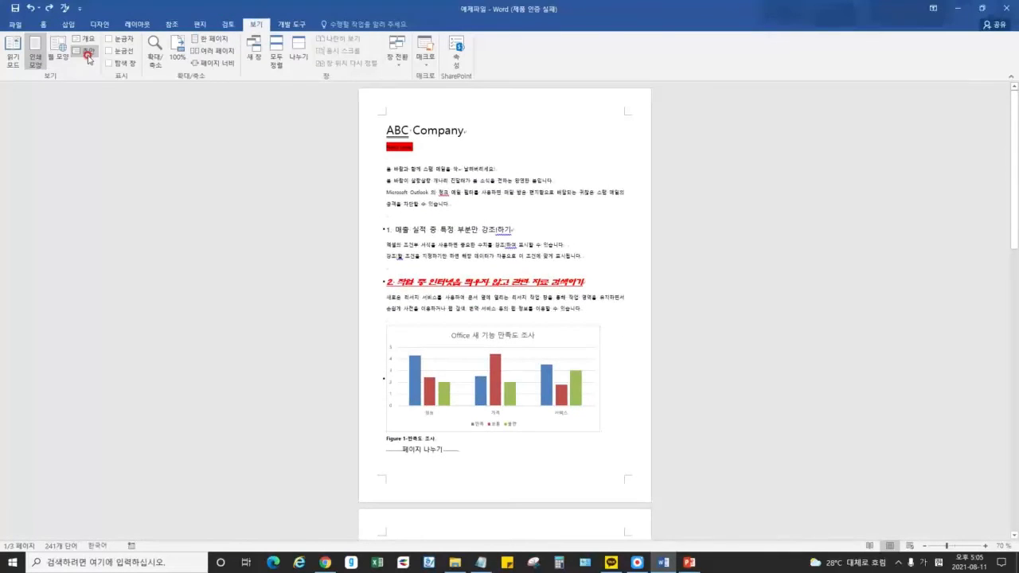
{"action": "left_click", "coordinate": [86, 51]}
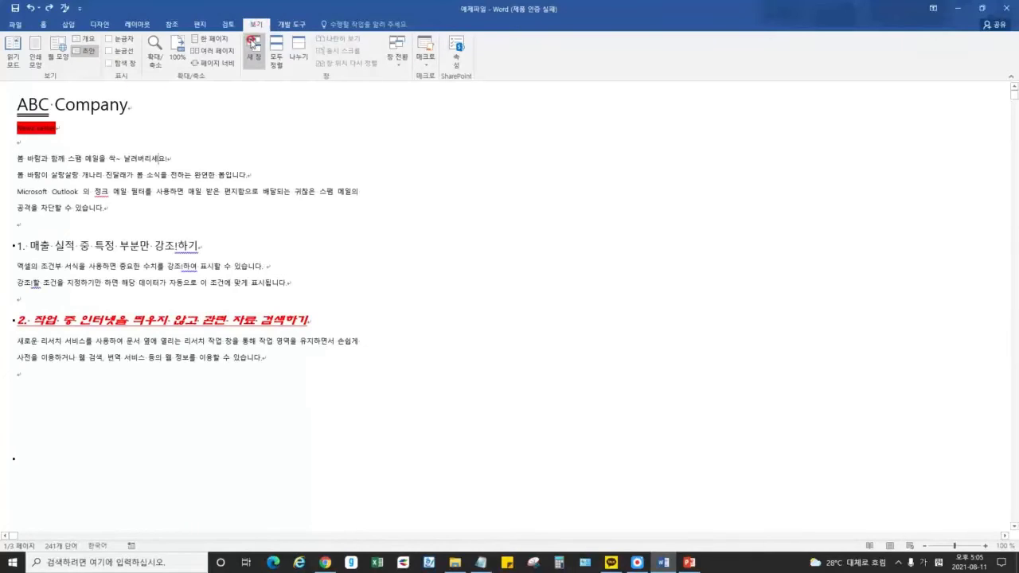
{"action": "left_click", "coordinate": [35, 52]}
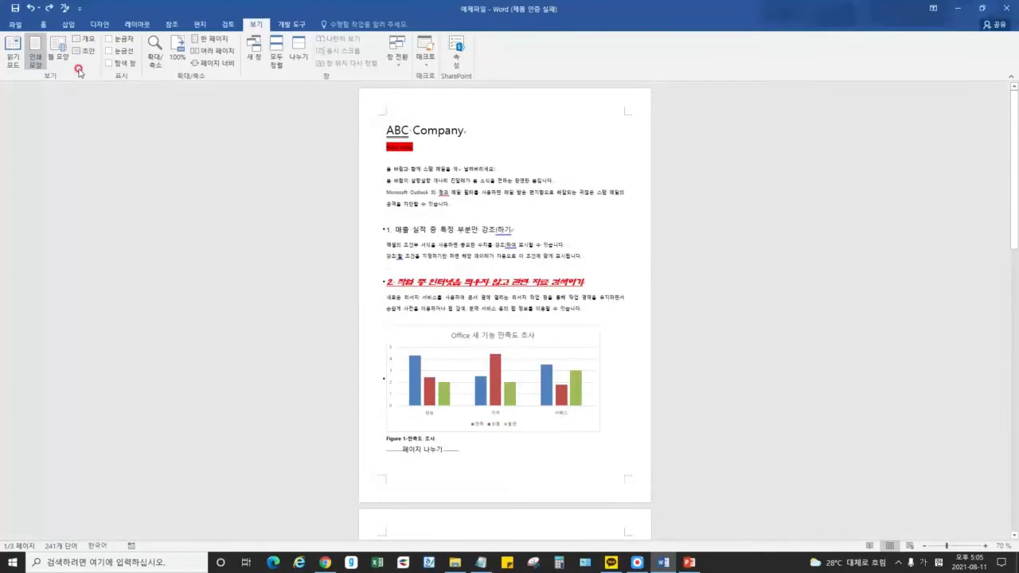
- Show the ruler, gridlines and navigation pane, and hide the navigation pane and gridlines again, leaving the ruler on
{"action": "left_click", "coordinate": [111, 40]}
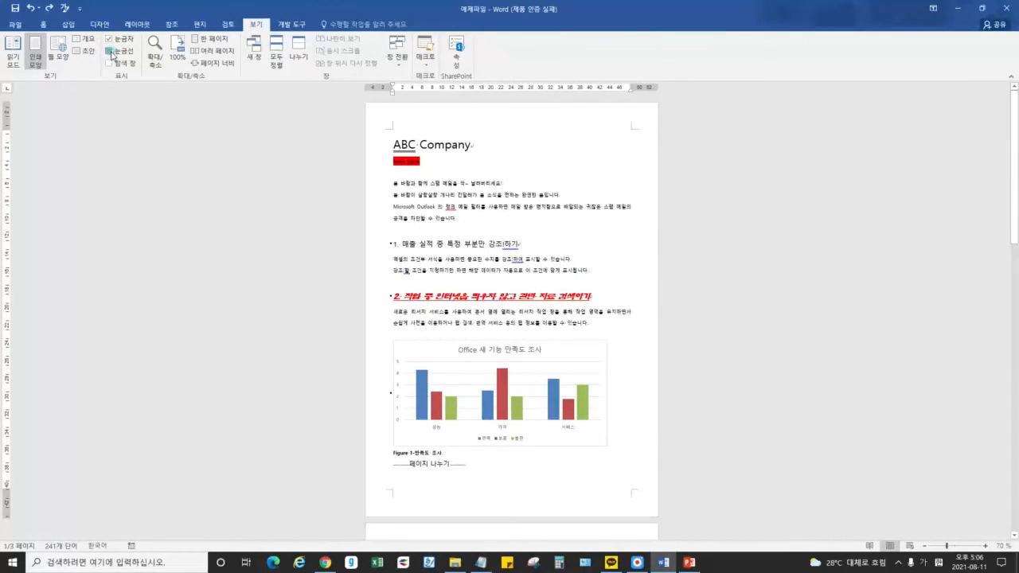
{"action": "left_click", "coordinate": [112, 51]}
{"action": "left_click", "coordinate": [107, 64]}
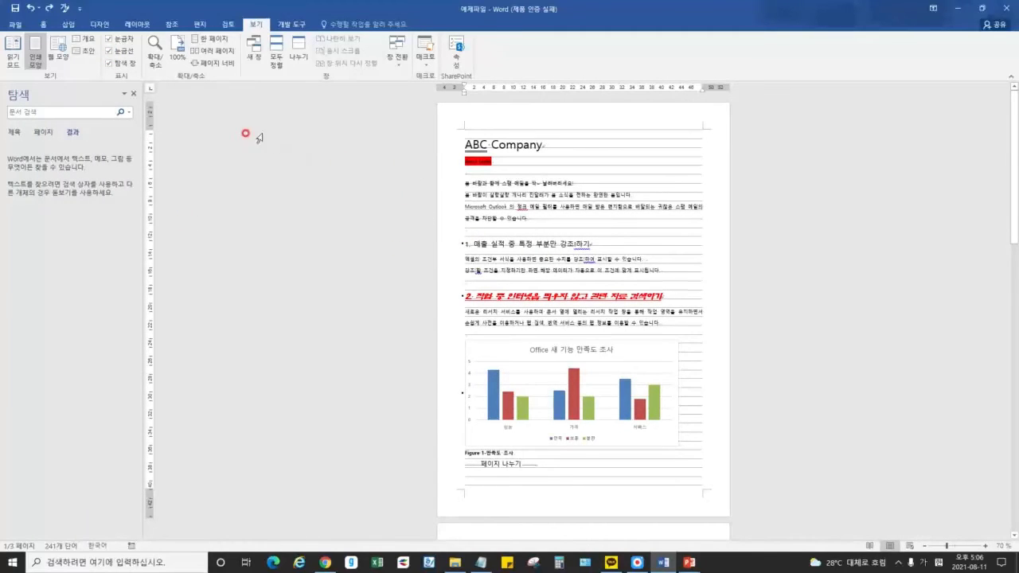
{"action": "left_click", "coordinate": [109, 63]}
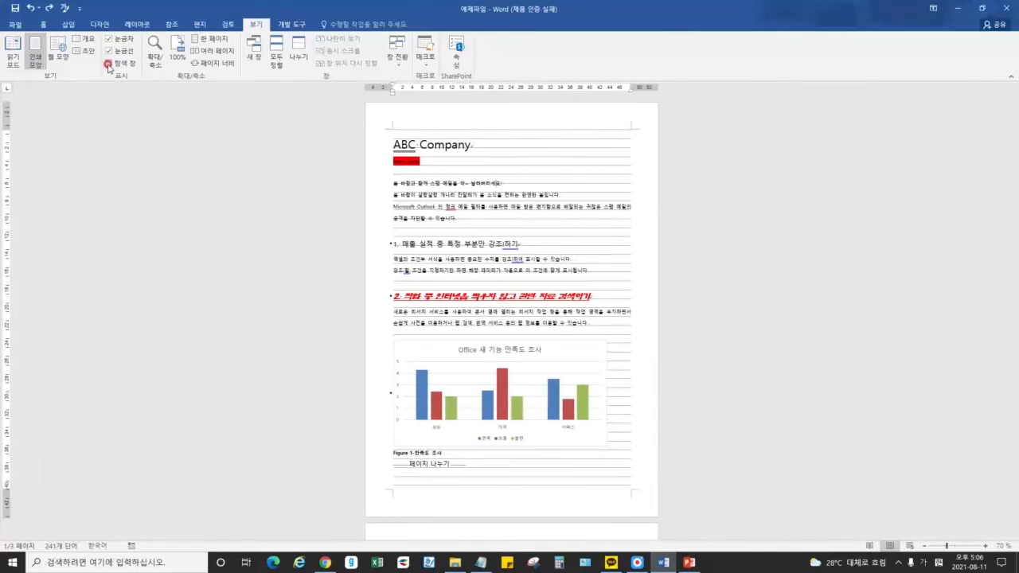
{"action": "left_click", "coordinate": [111, 52]}
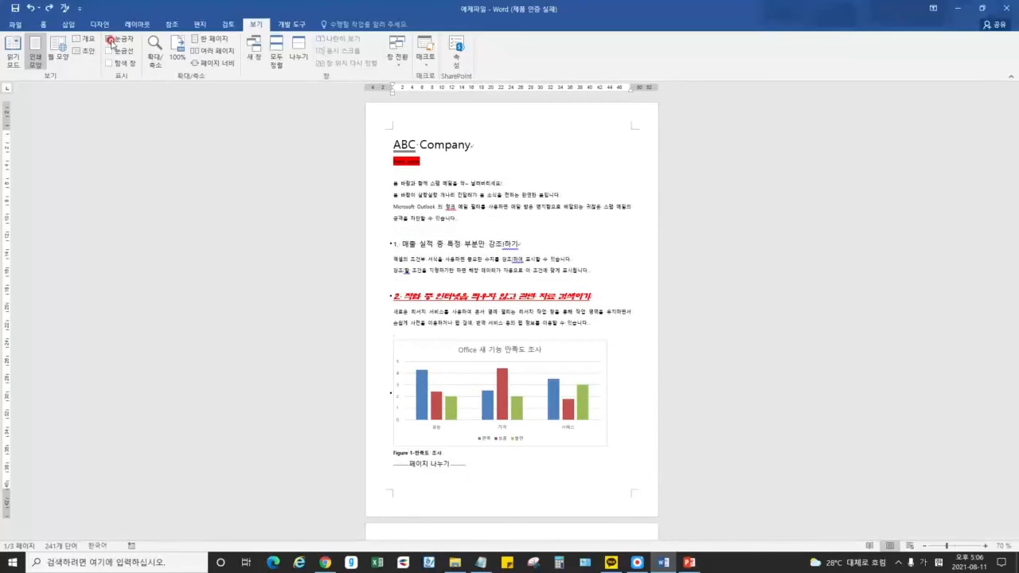
{"action": "left_click", "coordinate": [412, 114]}
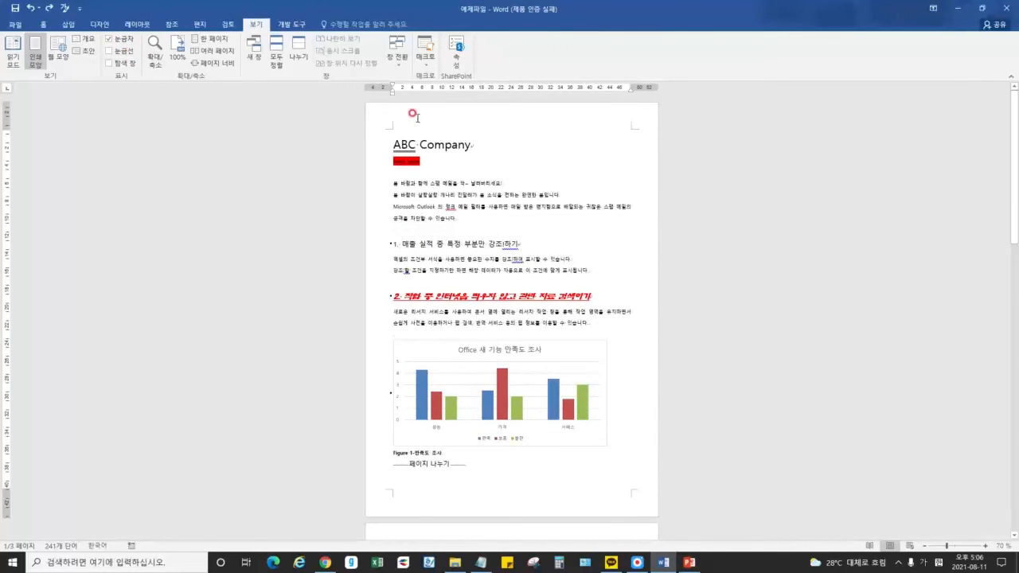
- Set the document zoom to the preset 75% in the Zoom dialog
{"action": "left_click", "coordinate": [155, 55]}
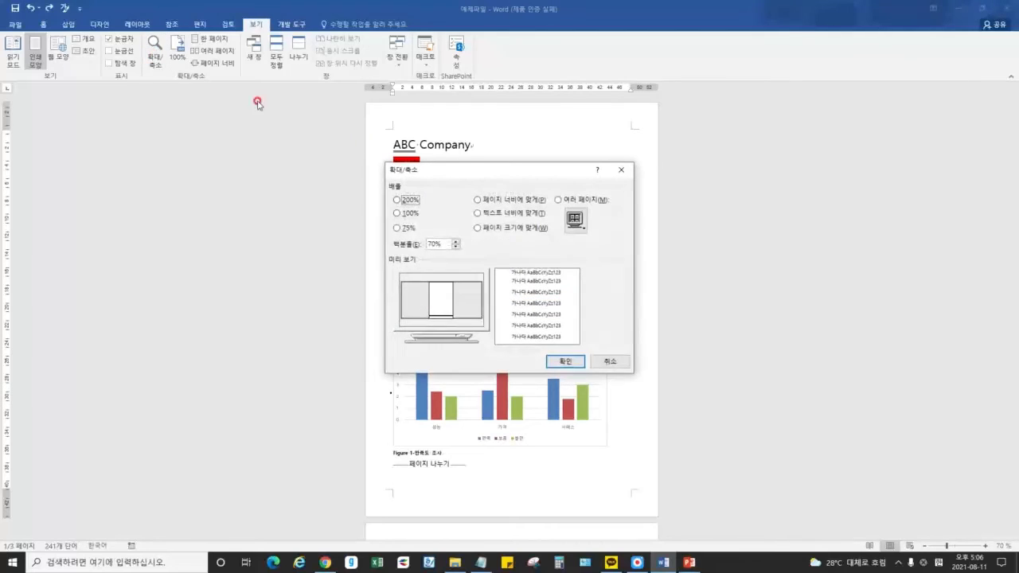
{"action": "left_click", "coordinate": [408, 214]}
{"action": "left_click", "coordinate": [406, 228]}
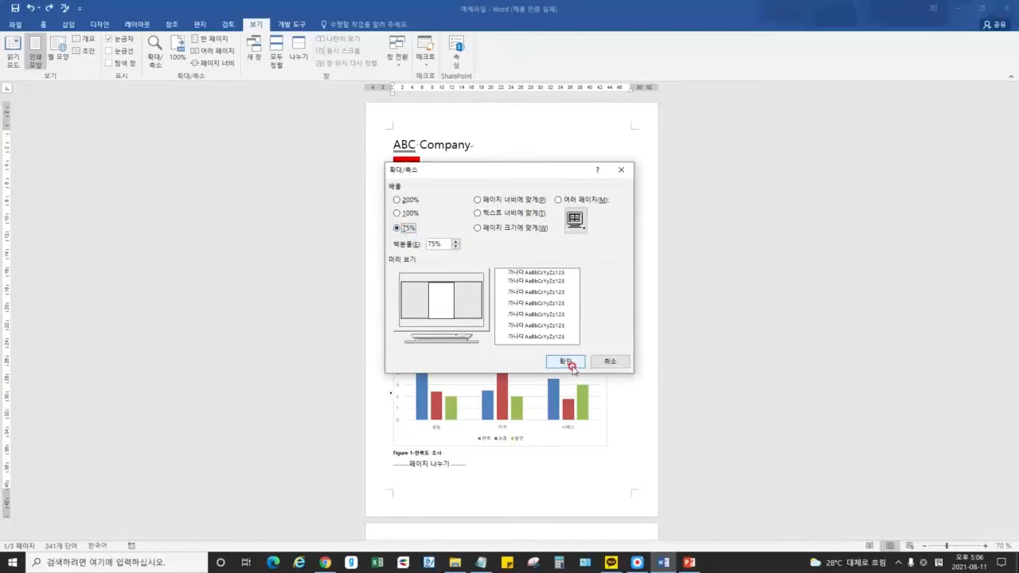
{"action": "left_click", "coordinate": [565, 360]}
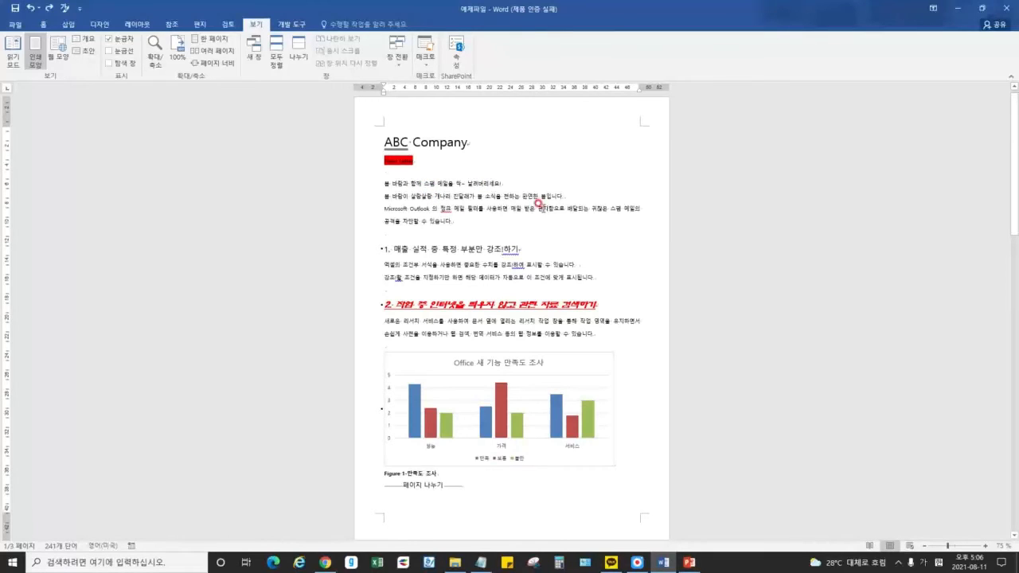
- Switch to the Notepad notes and add the line "3. 확대/축소 : Ctrl 누른 상태로 마우스 가운데 휠 조절"
{"action": "key", "text": "alt+Tab"}
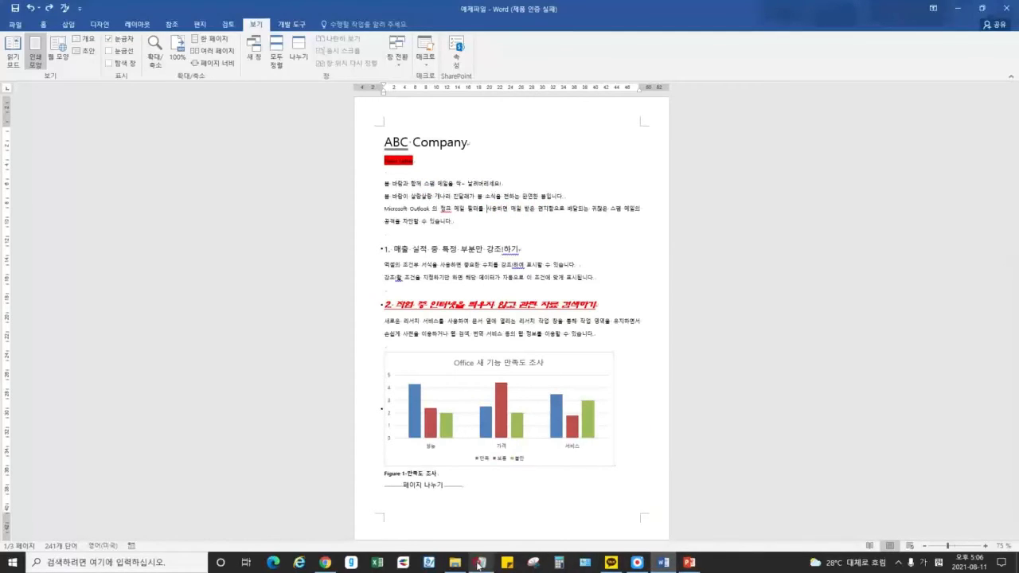
{"action": "key", "text": "Return"}
{"action": "key", "text": "Return"}
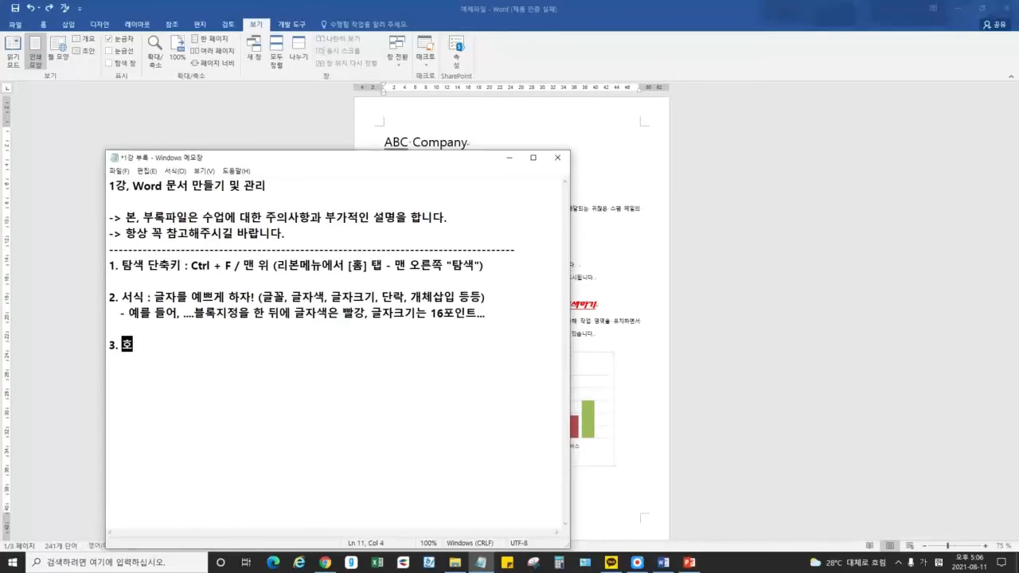
{"action": "type", "text": "3. 확대/축소 : Ctgr"}
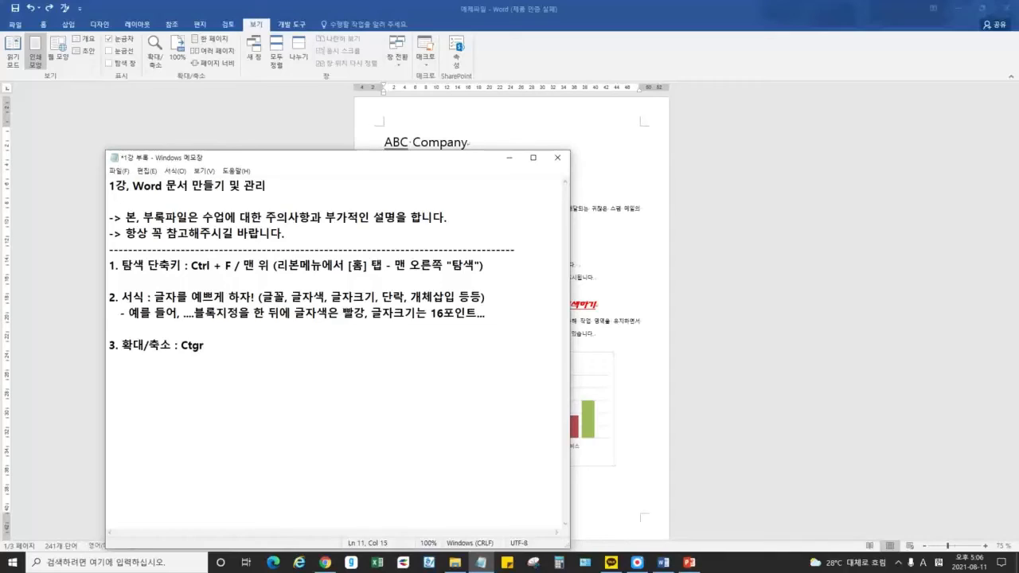
{"action": "key", "text": "BackSpace"}
{"action": "type", "text": "누른 상태로"}
{"action": "type", "text": " 마우스 가운ㄷ"}
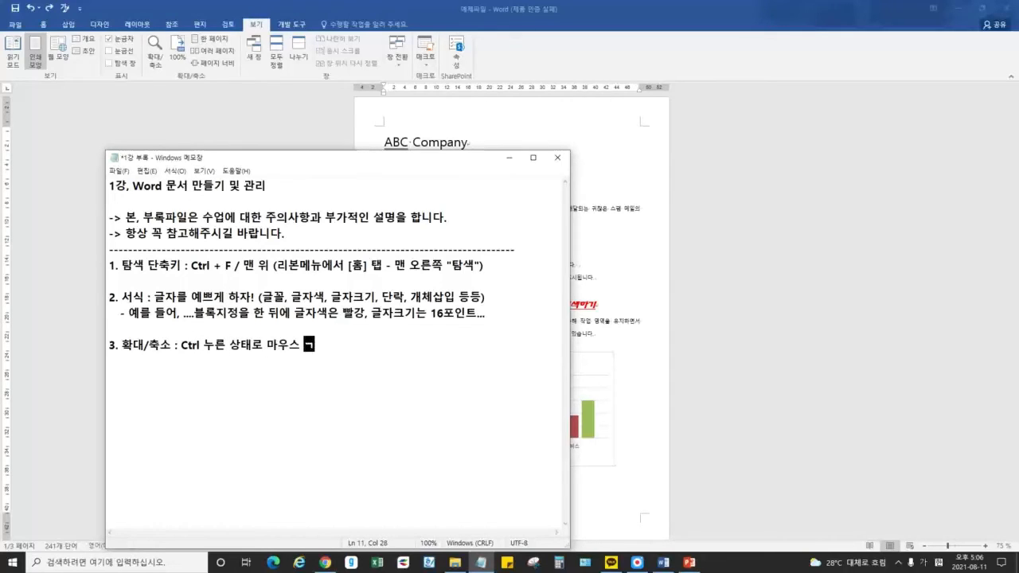
{"action": "type", "text": " 휠 조저"}
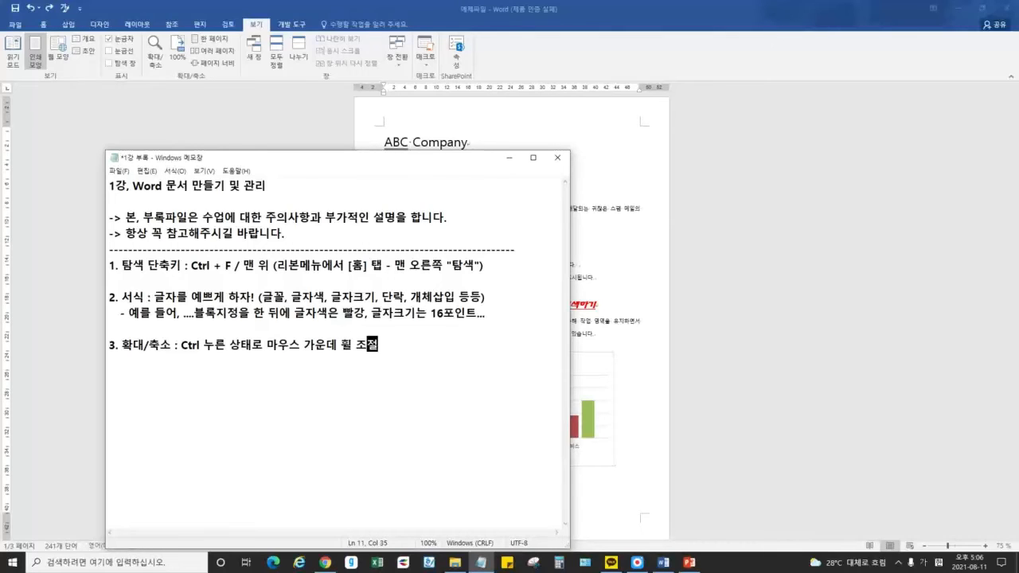
- Switch back to Word and zoom the document in and out in increments, stopping at 95%
{"action": "left_click", "coordinate": [604, 229]}
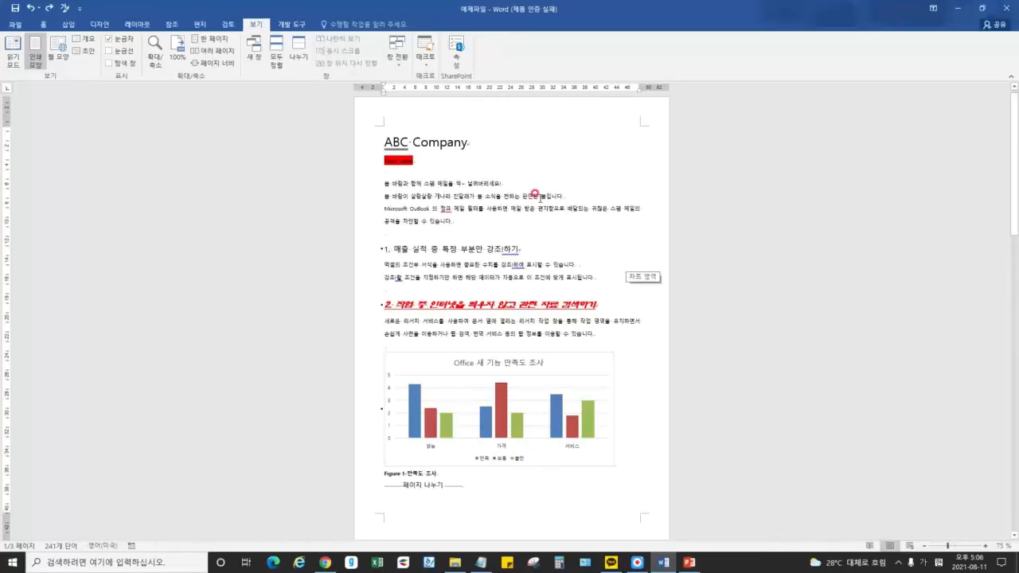
{"action": "scroll", "coordinate": [538, 196], "scroll_direction": "up", "scroll_amount": 4}
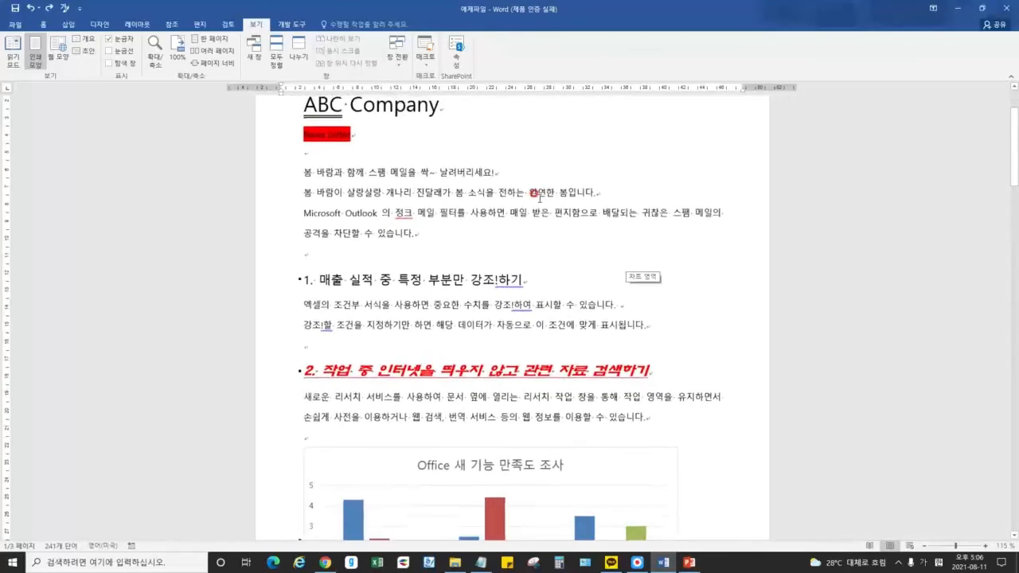
{"action": "scroll", "coordinate": [538, 196], "scroll_direction": "down", "scroll_amount": 5}
{"action": "scroll", "coordinate": [539, 196], "scroll_direction": "up", "scroll_amount": 4}
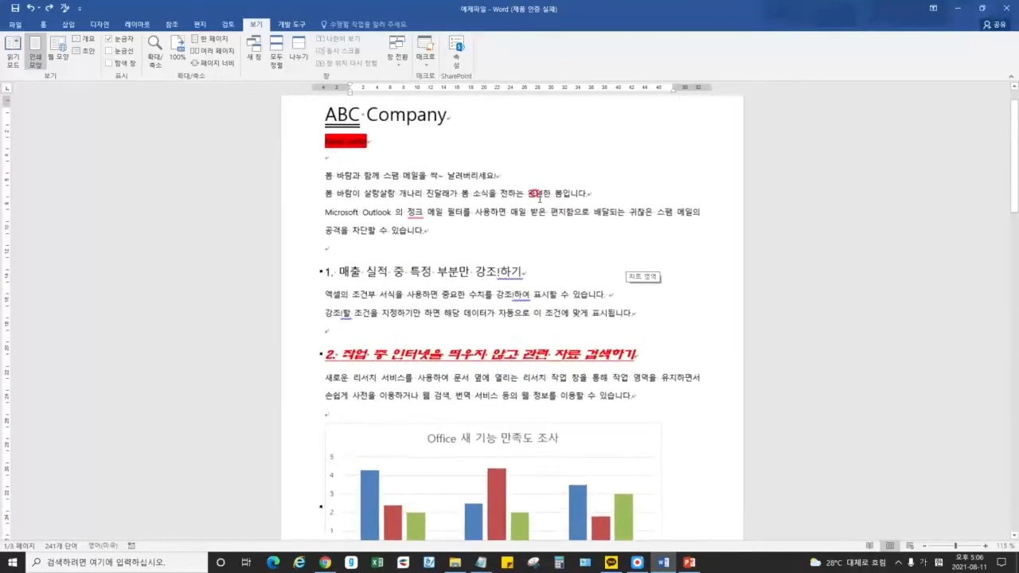
{"action": "scroll", "coordinate": [539, 197], "scroll_direction": "down", "scroll_amount": 2}
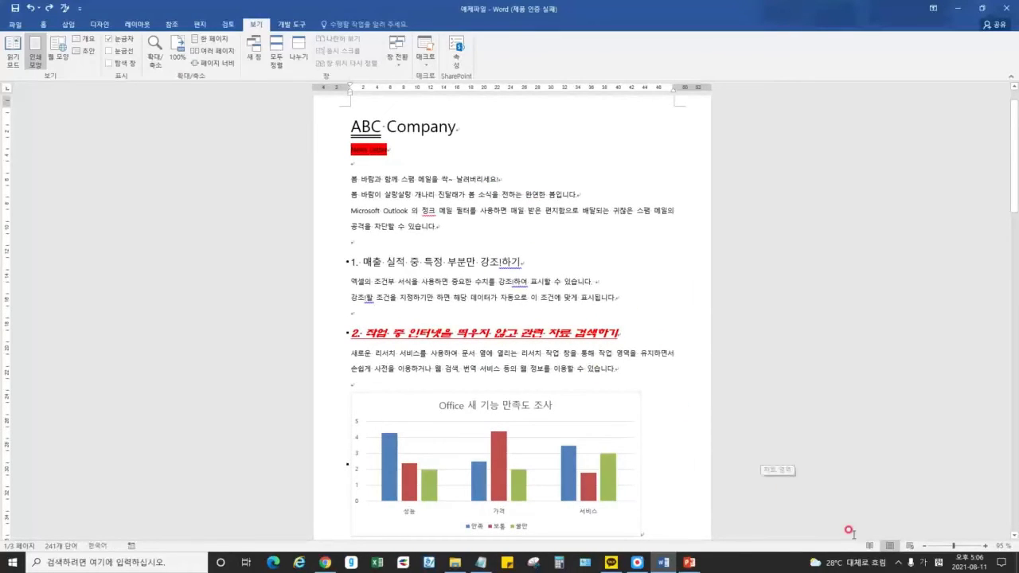
- Set a custom document zoom of 120% in the Zoom dialog
{"action": "left_click", "coordinate": [998, 547]}
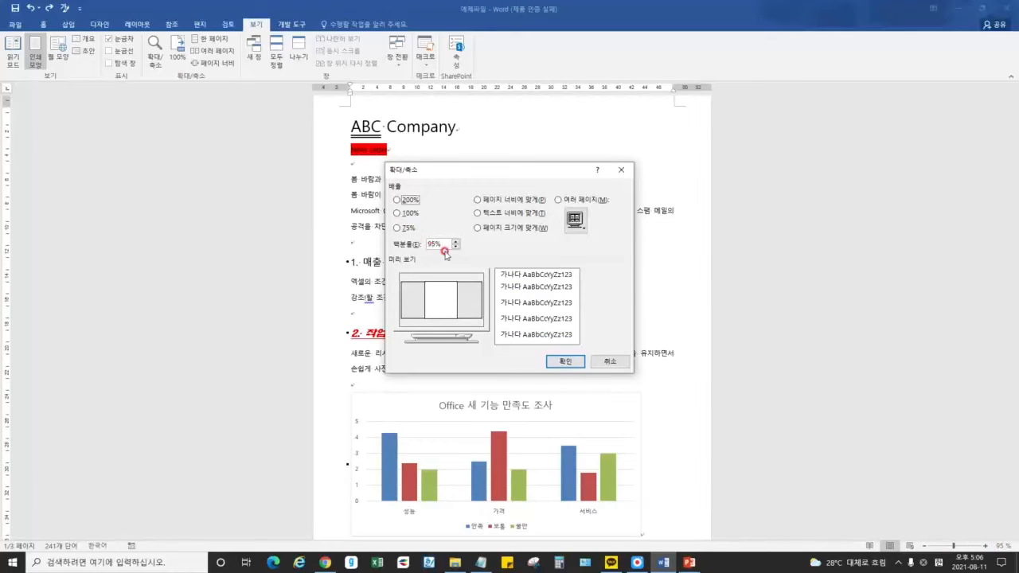
{"action": "double_click", "coordinate": [435, 244]}
{"action": "type", "text": "120"}
{"action": "key", "text": "Return"}
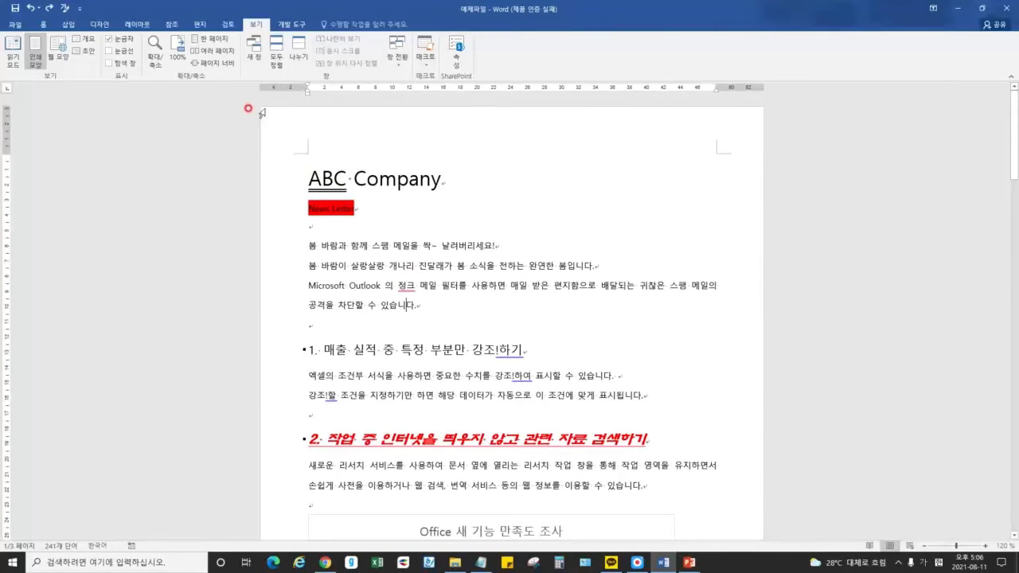
- Try the 100%, Page Width and One Page zoom options, and leave the document displayed as Multiple Pages
{"action": "left_click", "coordinate": [178, 53]}
{"action": "left_click", "coordinate": [211, 51]}
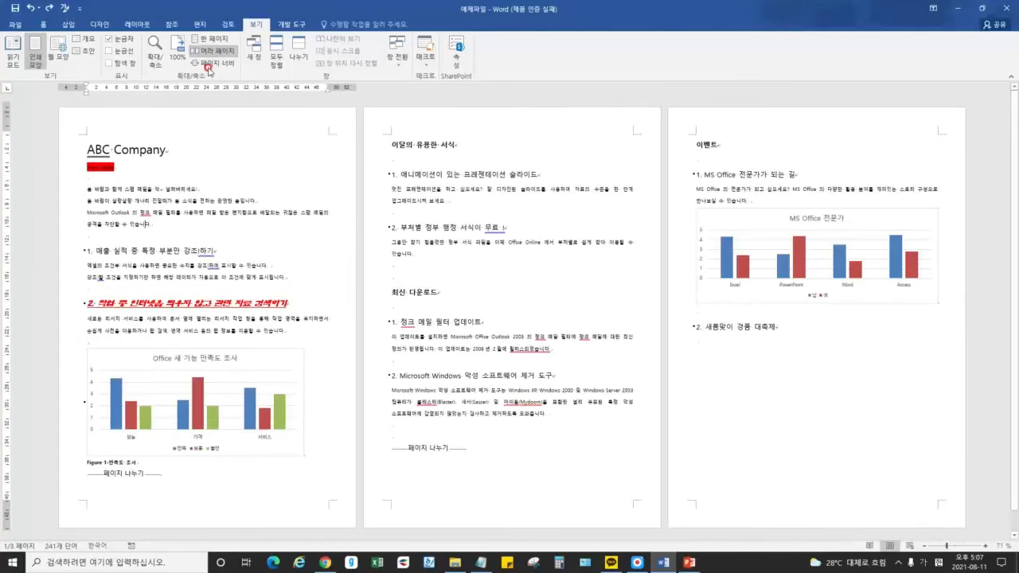
{"action": "left_click", "coordinate": [209, 66]}
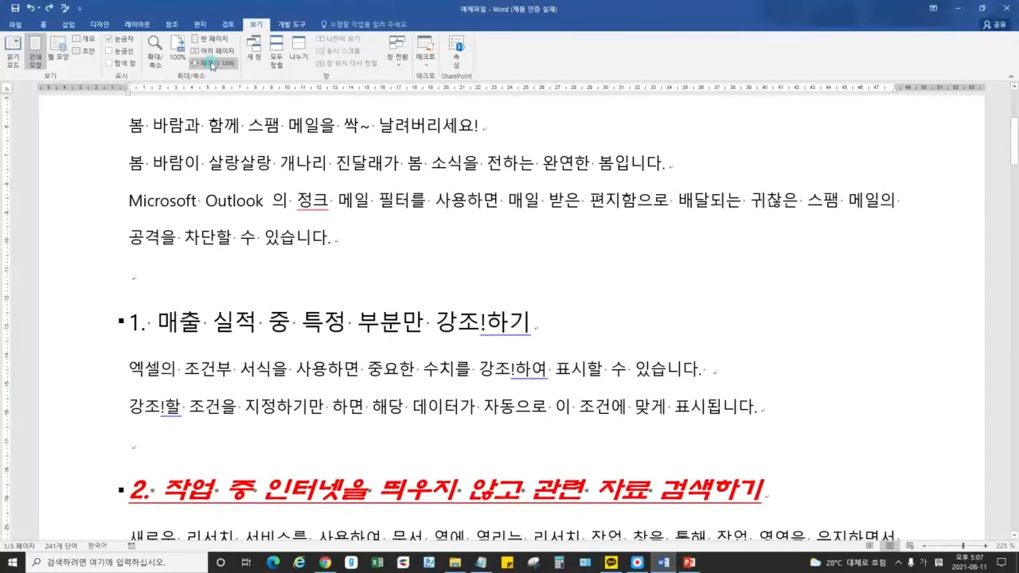
{"action": "left_click", "coordinate": [210, 39]}
{"action": "left_click", "coordinate": [210, 51]}
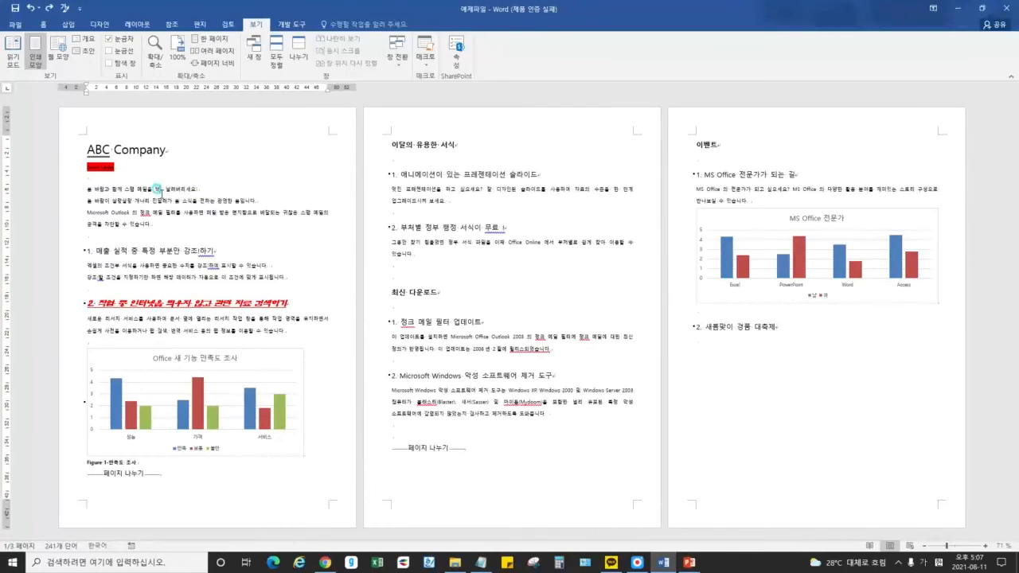
- Open the document in a new window, arrange both windows on screen, close one and maximize the other
{"action": "left_click", "coordinate": [260, 59]}
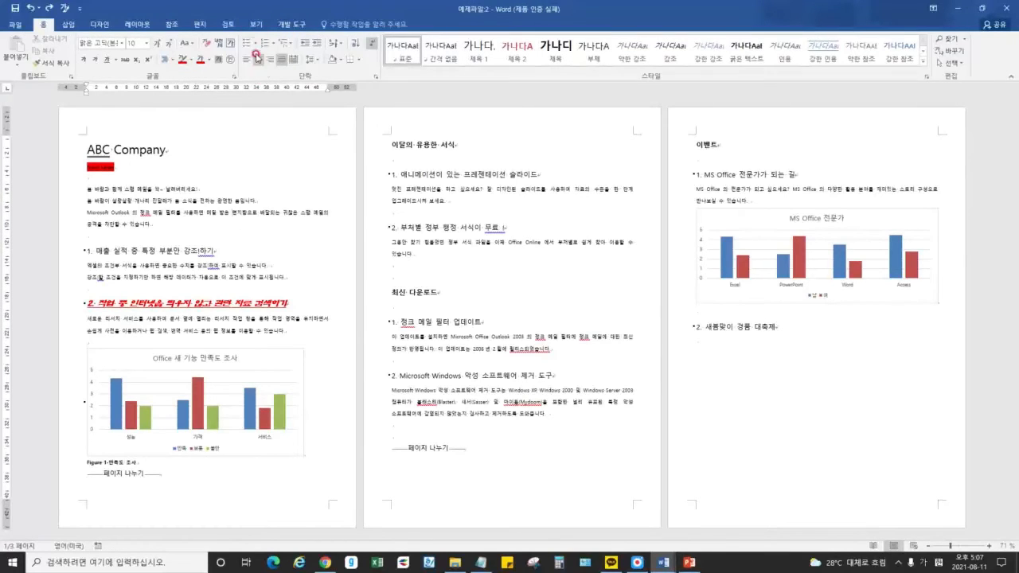
{"action": "left_click", "coordinate": [255, 24]}
{"action": "left_click", "coordinate": [276, 53]}
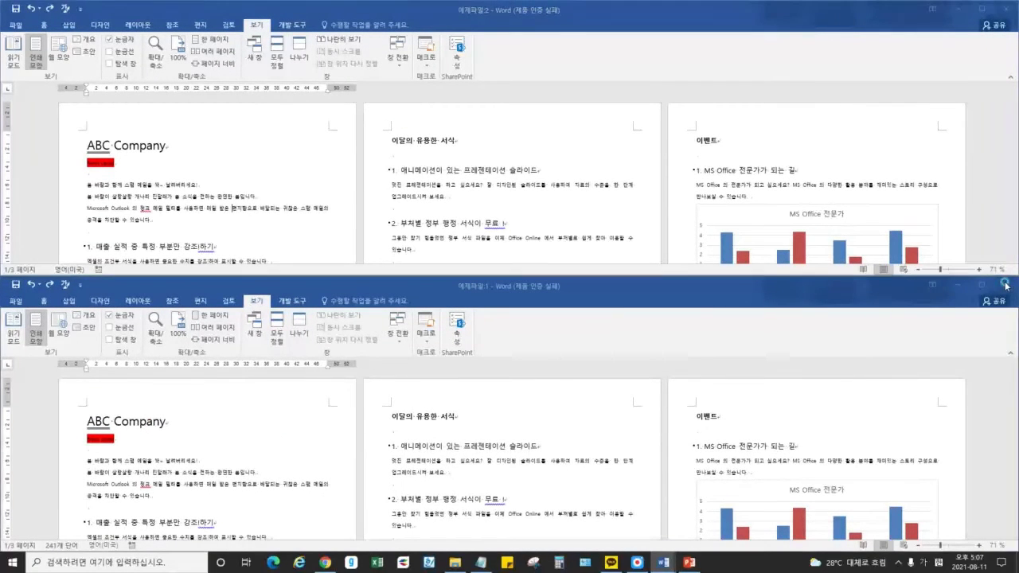
{"action": "left_click", "coordinate": [1004, 285]}
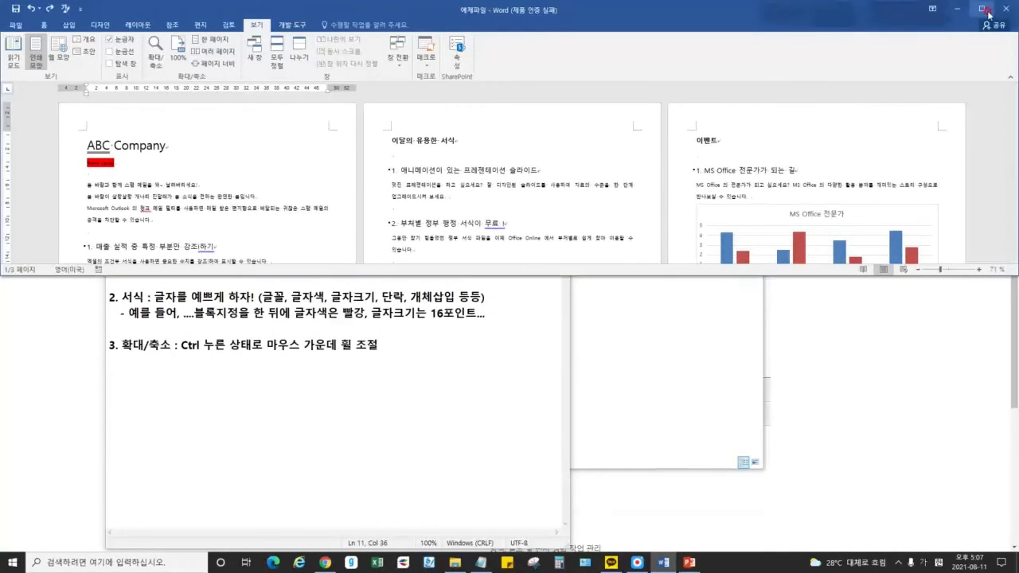
{"action": "left_click", "coordinate": [981, 8]}
- Split the document window into two panes and remove the split again
{"action": "left_click", "coordinate": [297, 63]}
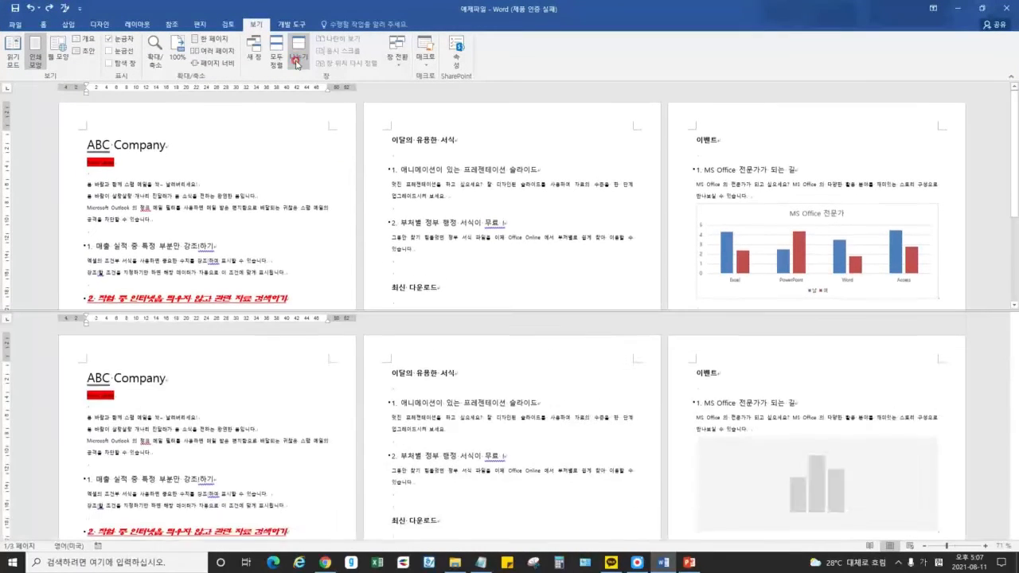
{"action": "left_click", "coordinate": [300, 51]}
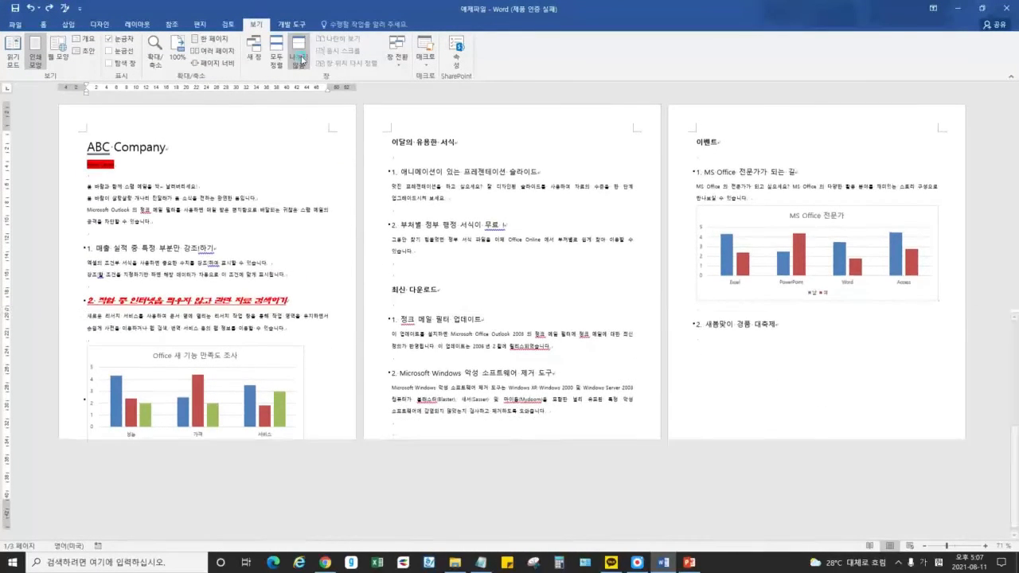
{"action": "left_click", "coordinate": [255, 57]}
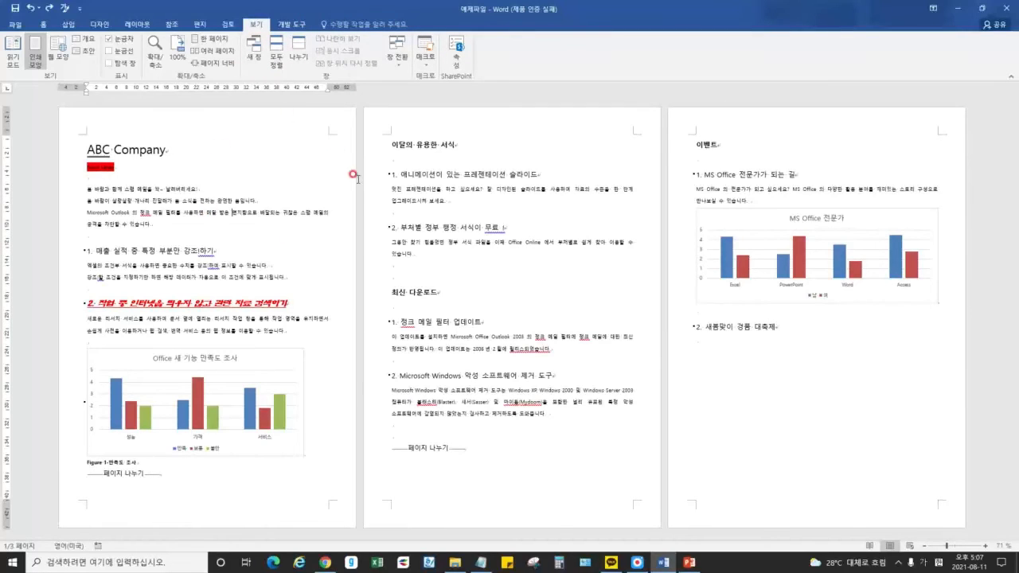
- Circle the Views, Show and Zoom command groups with the red annotation pen, clear the drawing and hide the annotation tool
{"action": "left_click", "coordinate": [638, 563]}
{"action": "left_click", "coordinate": [593, 50]}
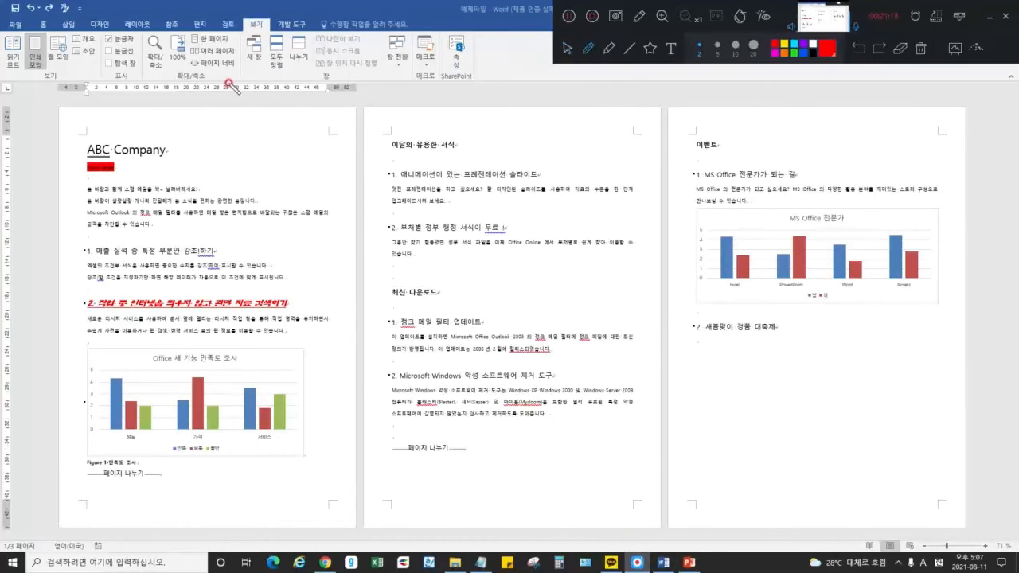
{"action": "mouse_move", "coordinate": [237, 78]}
{"action": "left_mouse_down"}
{"action": "mouse_move", "coordinate": [6, 72]}
{"action": "mouse_move", "coordinate": [65, 15]}
{"action": "mouse_move", "coordinate": [234, 48]}
{"action": "mouse_move", "coordinate": [223, 83]}
{"action": "left_mouse_up"}
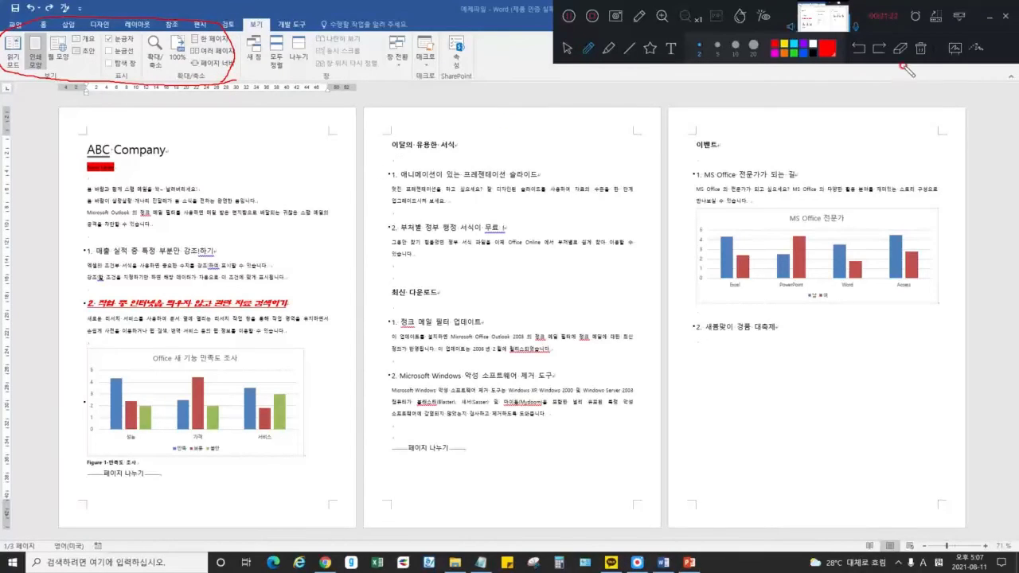
{"action": "left_click", "coordinate": [921, 48]}
{"action": "left_click", "coordinate": [988, 18]}
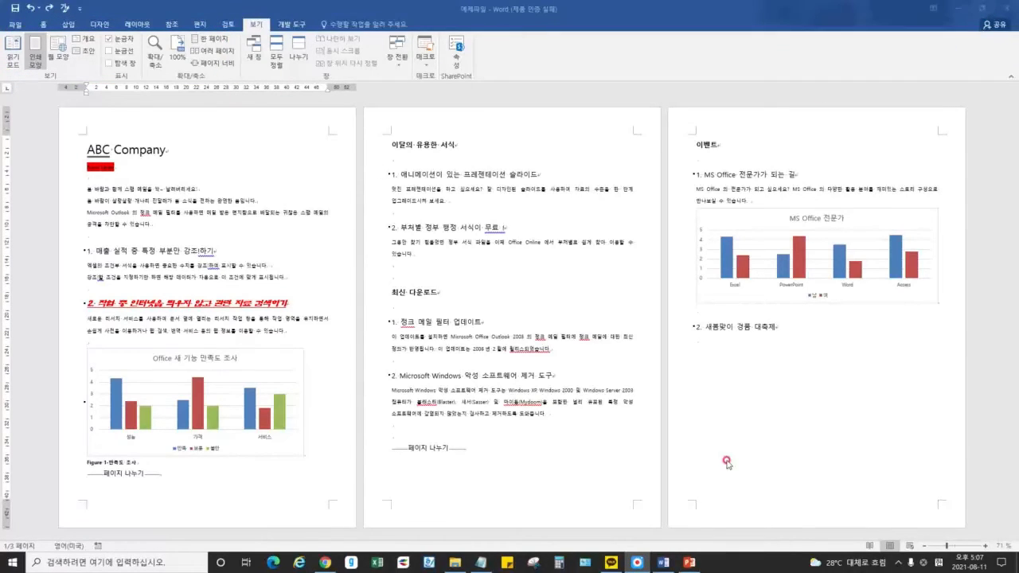
- Switch to the PowerPoint slides and highlight the document options item and the printing and saving item, then minimize PowerPoint
{"action": "left_click", "coordinate": [689, 562]}
{"action": "left_click_drag", "start_coordinate": [238, 213], "coordinate": [717, 215]}
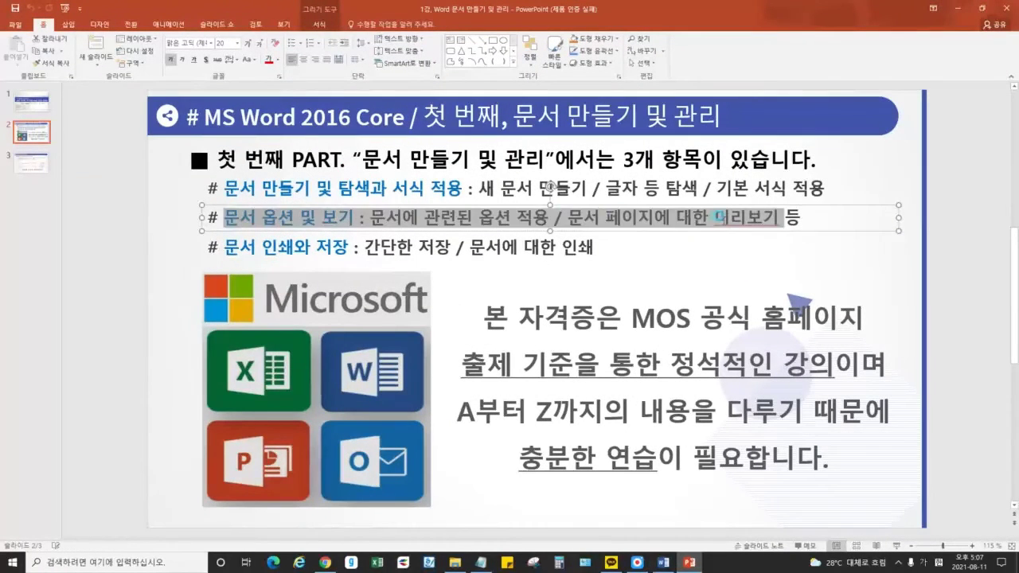
{"action": "left_click", "coordinate": [82, 256]}
{"action": "left_click_drag", "start_coordinate": [209, 247], "coordinate": [585, 245]}
{"action": "left_click", "coordinate": [116, 248]}
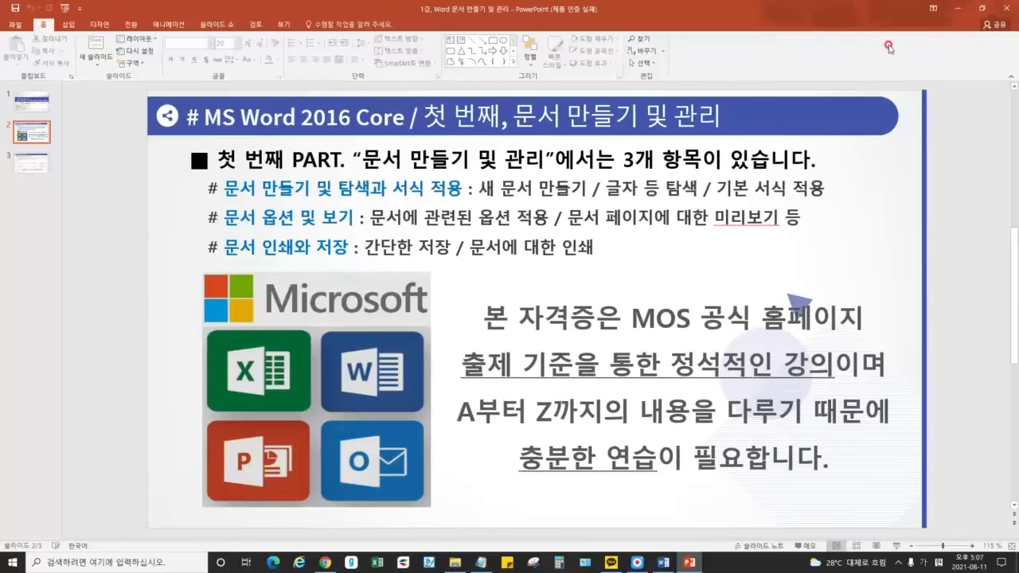
{"action": "left_click", "coordinate": [958, 8]}
- Zoom the Word document in to 131% and place the cursor in the "ABC Company" title
{"action": "left_click", "coordinate": [468, 268]}
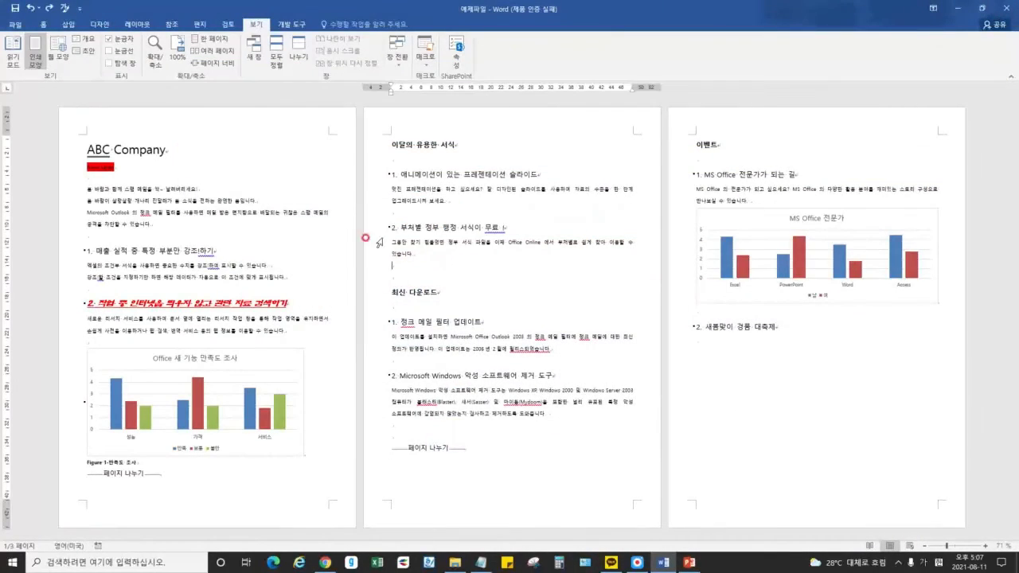
{"action": "scroll", "coordinate": [280, 226], "scroll_direction": "up", "scroll_amount": 3}
{"action": "scroll", "coordinate": [280, 226], "scroll_direction": "down", "scroll_amount": 2}
{"action": "left_click", "coordinate": [209, 225]}
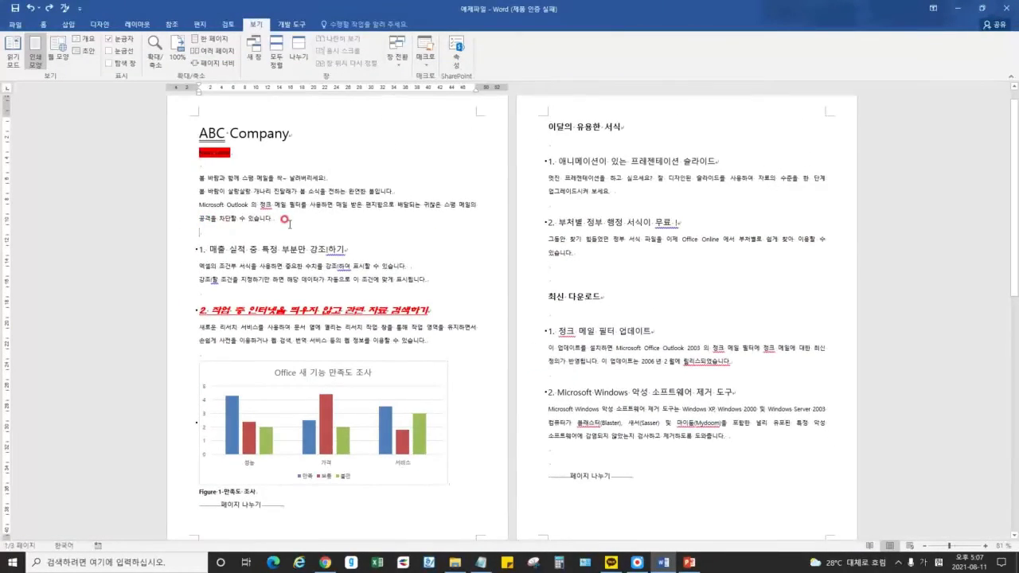
{"action": "scroll", "coordinate": [288, 222], "scroll_direction": "up", "scroll_amount": 3}
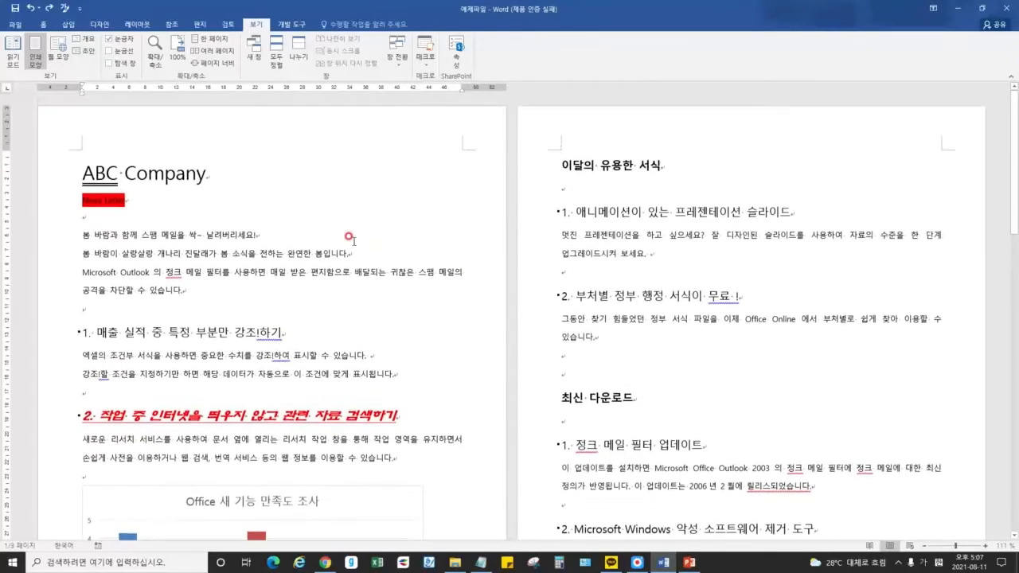
{"action": "scroll", "coordinate": [350, 237], "scroll_direction": "up", "scroll_amount": 2}
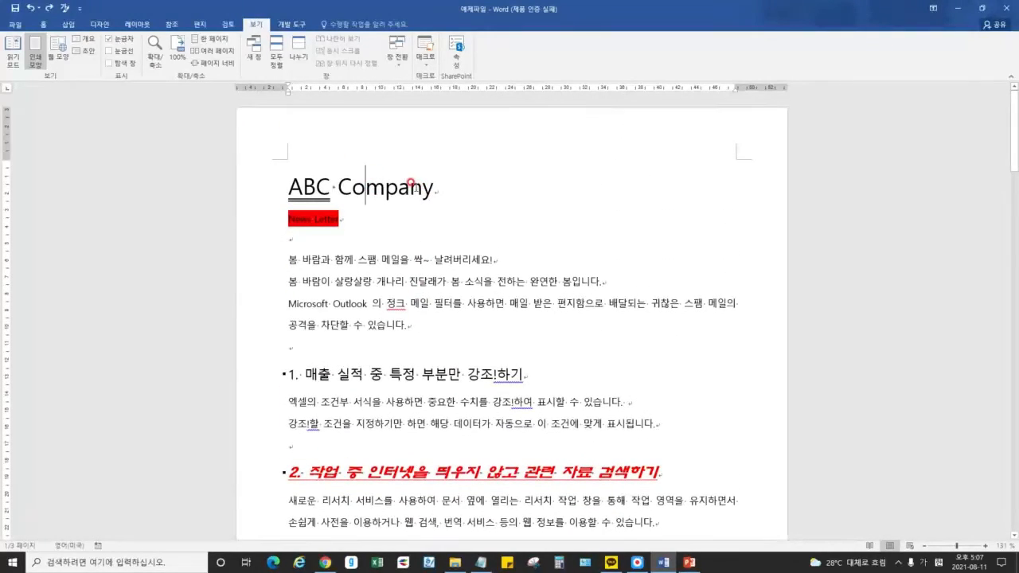
{"action": "left_click", "coordinate": [365, 187]}
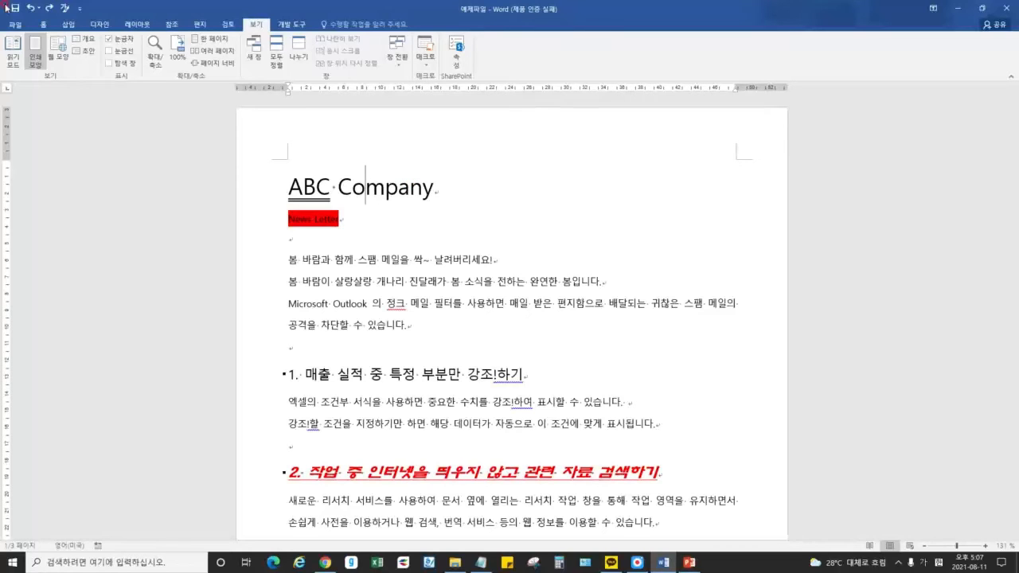
- Save the document under its current name
{"action": "left_click", "coordinate": [15, 24]}
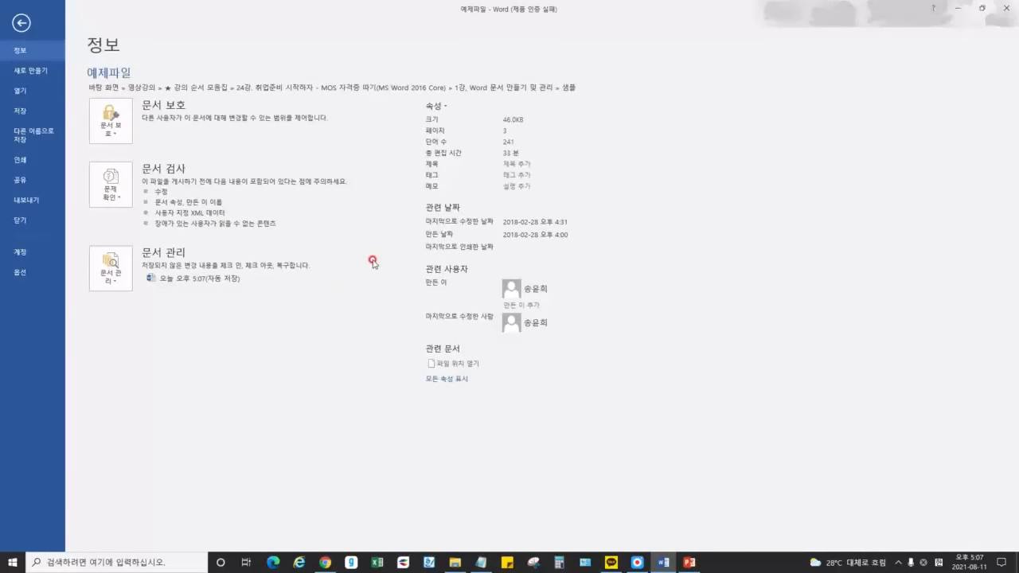
{"action": "left_click", "coordinate": [20, 111]}
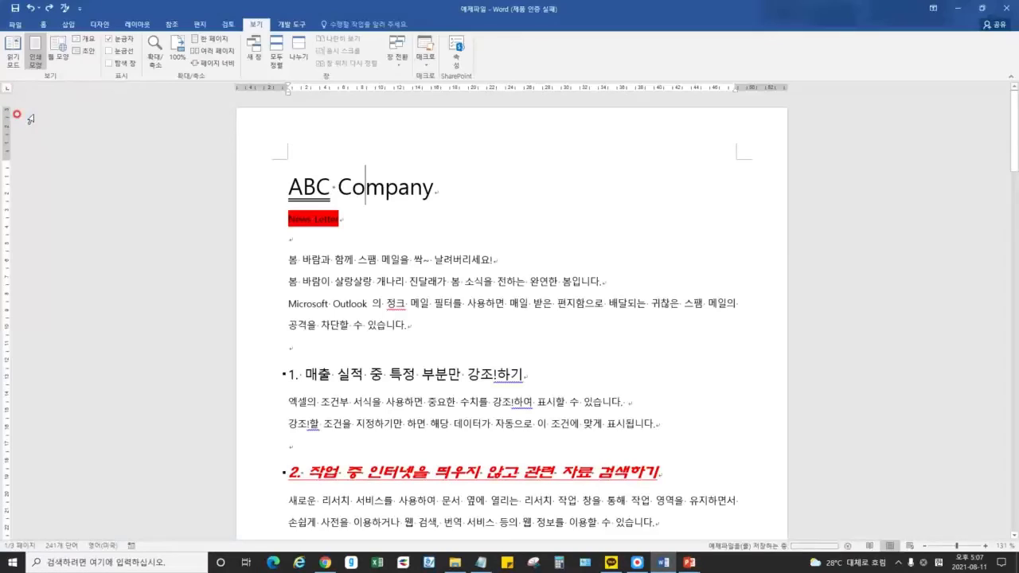
{"action": "left_click", "coordinate": [332, 198]}
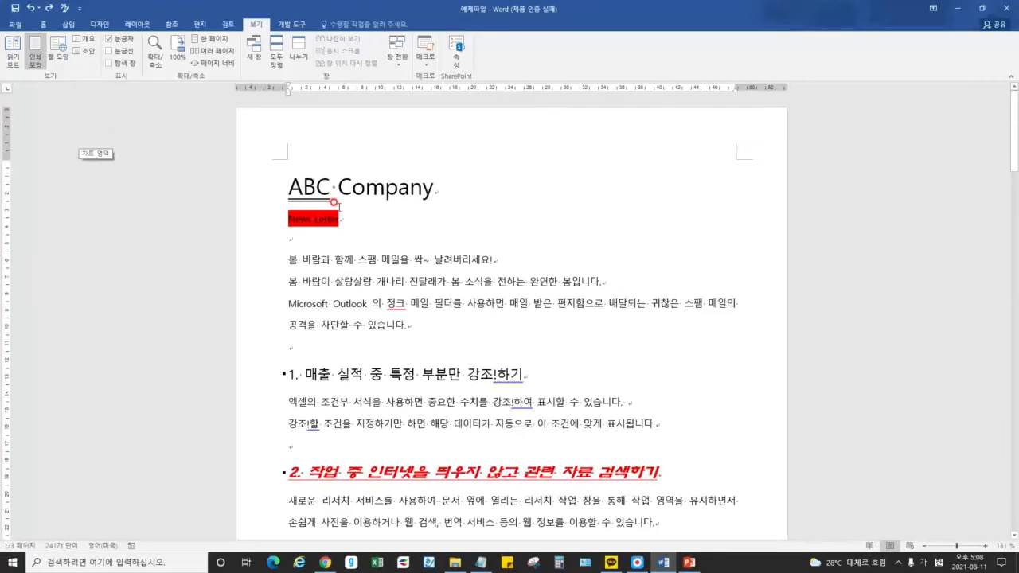
- Undo all earlier formatting and text replacement edits in the document
{"action": "key", "text": "ctrl+z"}
{"action": "key", "text": "ctrl+z"}
{"action": "key", "text": "ctrl+z"}
{"action": "key", "text": "ctrl+z"}
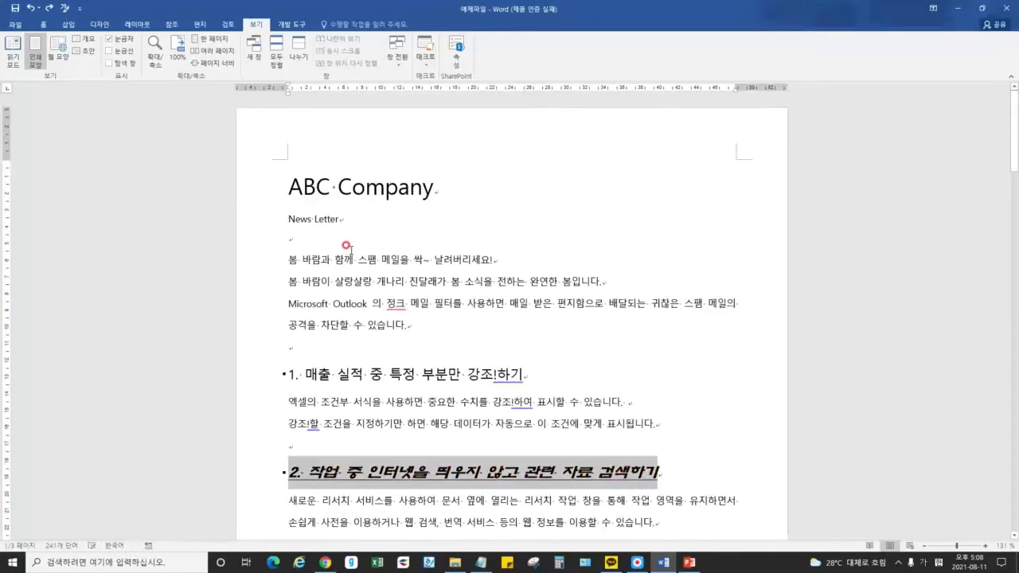
{"action": "left_click", "coordinate": [338, 245]}
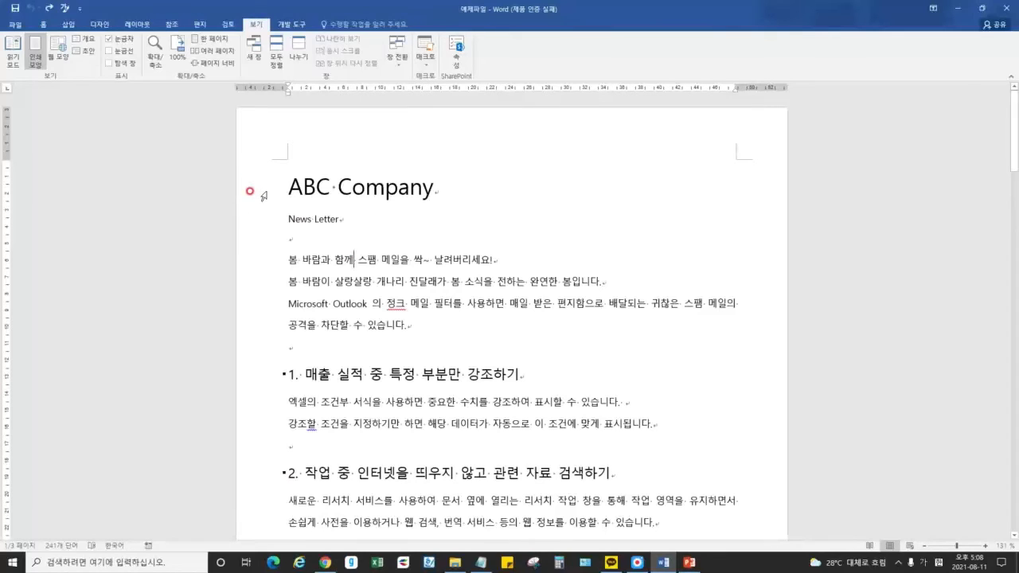
- Switch to the Notepad notes and add the line "4. 저장 단축키 : Ctrl + S"
{"action": "left_click", "coordinate": [481, 562]}
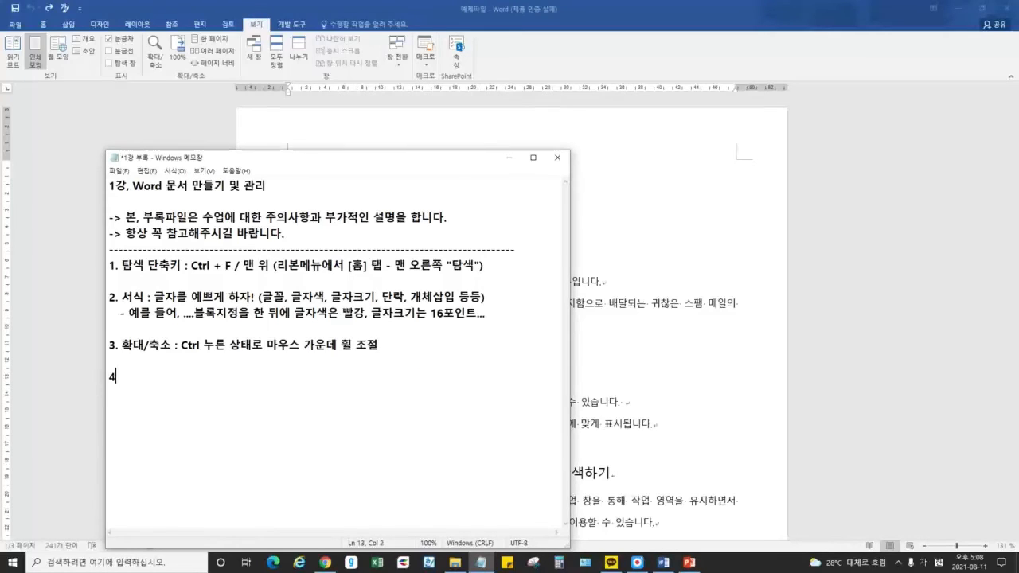
{"action": "type", "text": "장 단축키 : Ctrl + S"}
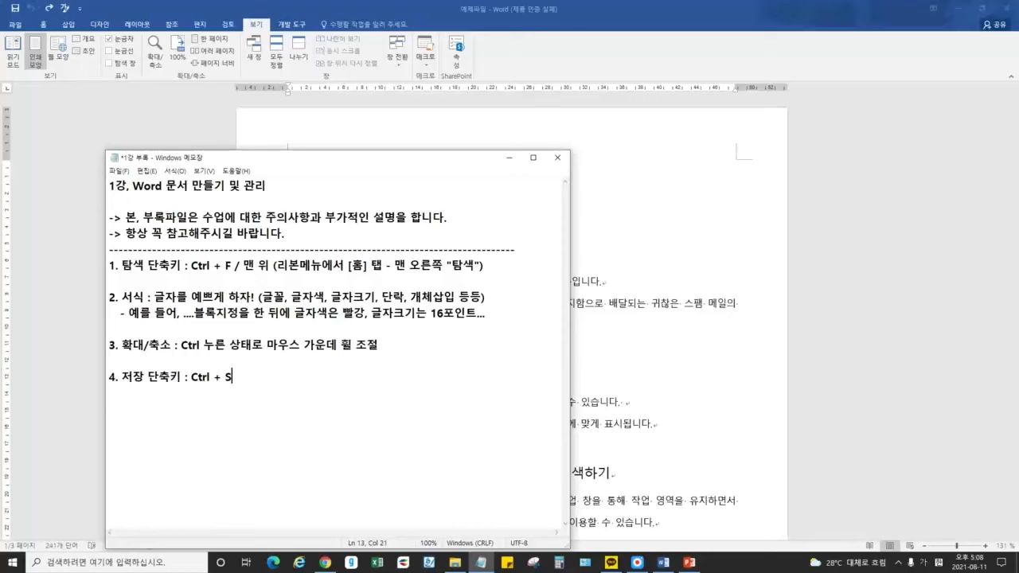
- Switch back to Word, start saving the document as a new file, and browse to the 문서 (Documents) folder
{"action": "left_click", "coordinate": [628, 253]}
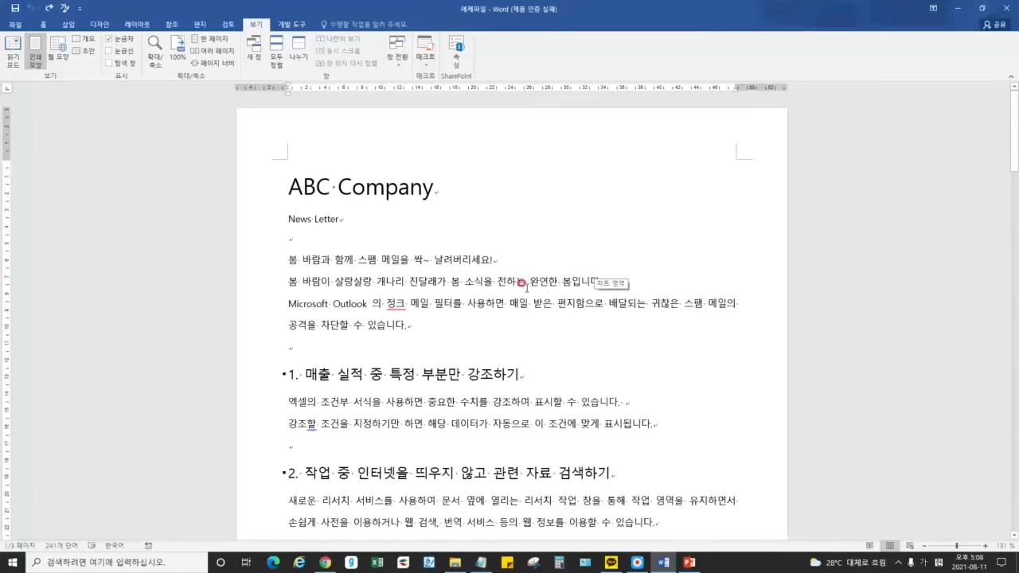
{"action": "left_click", "coordinate": [507, 278]}
{"action": "left_click", "coordinate": [423, 285]}
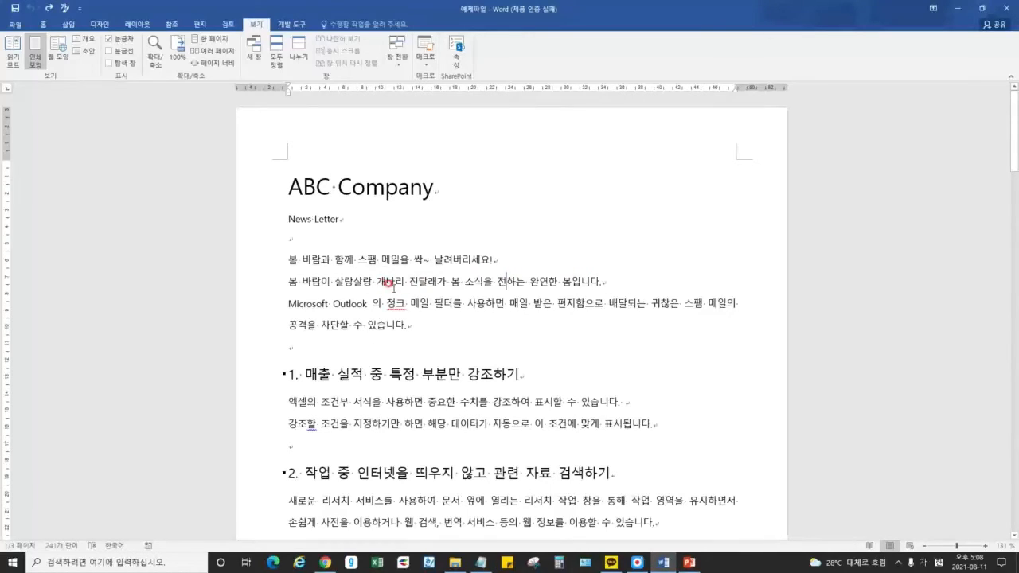
{"action": "left_click", "coordinate": [14, 24]}
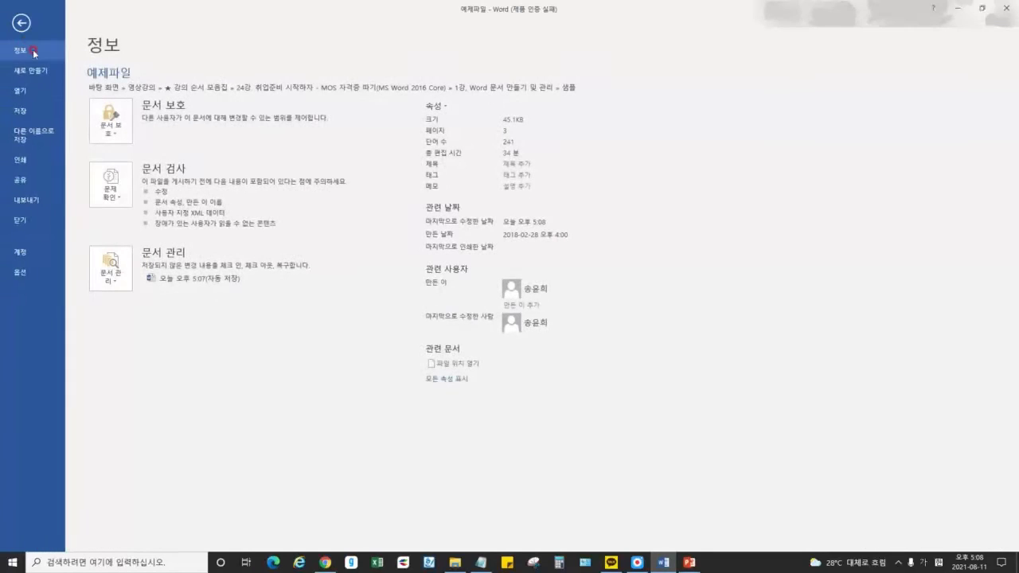
{"action": "left_click", "coordinate": [31, 132]}
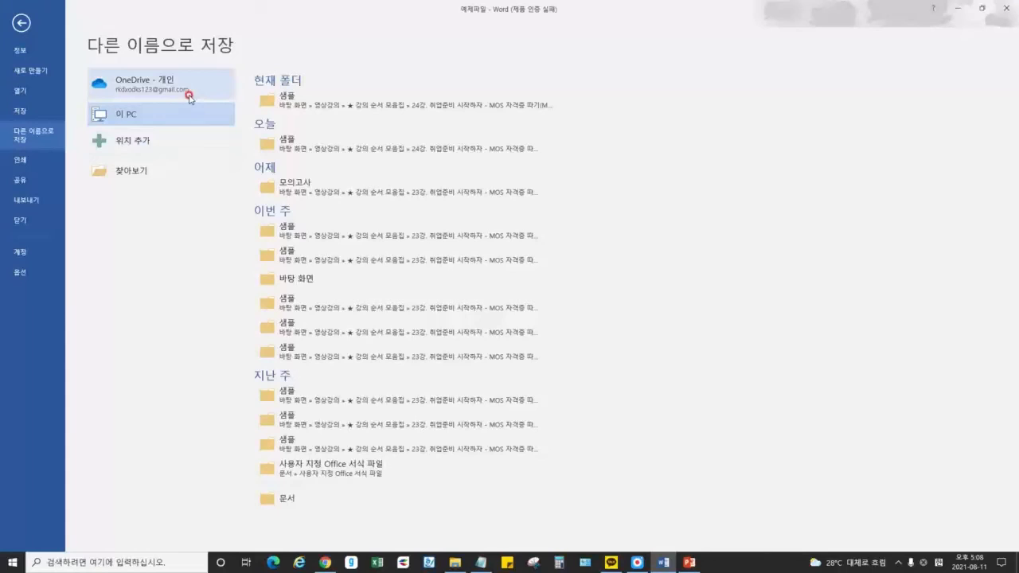
{"action": "left_click", "coordinate": [152, 169]}
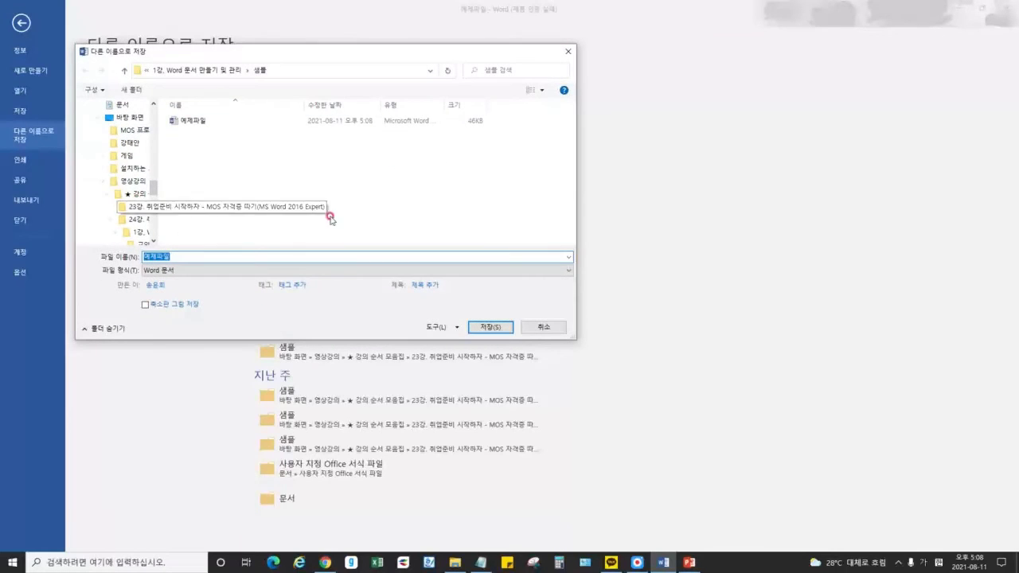
{"action": "left_click_drag", "start_coordinate": [152, 187], "coordinate": [150, 175]}
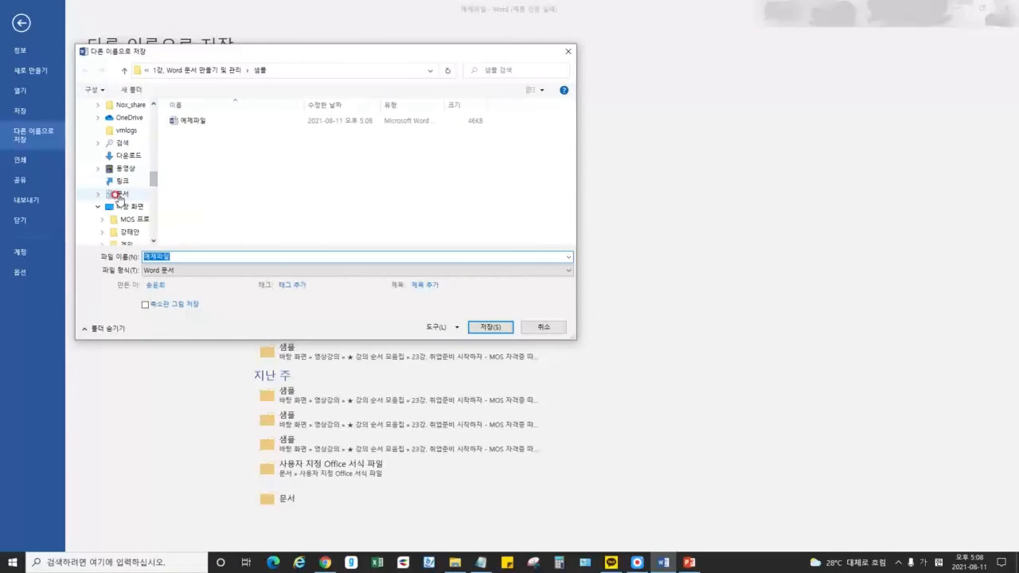
{"action": "left_click", "coordinate": [121, 194]}
- Name the file "예제 1", set its type to Word template (Word 서식 파일), cancel the save and return to the document
{"action": "left_click", "coordinate": [138, 255]}
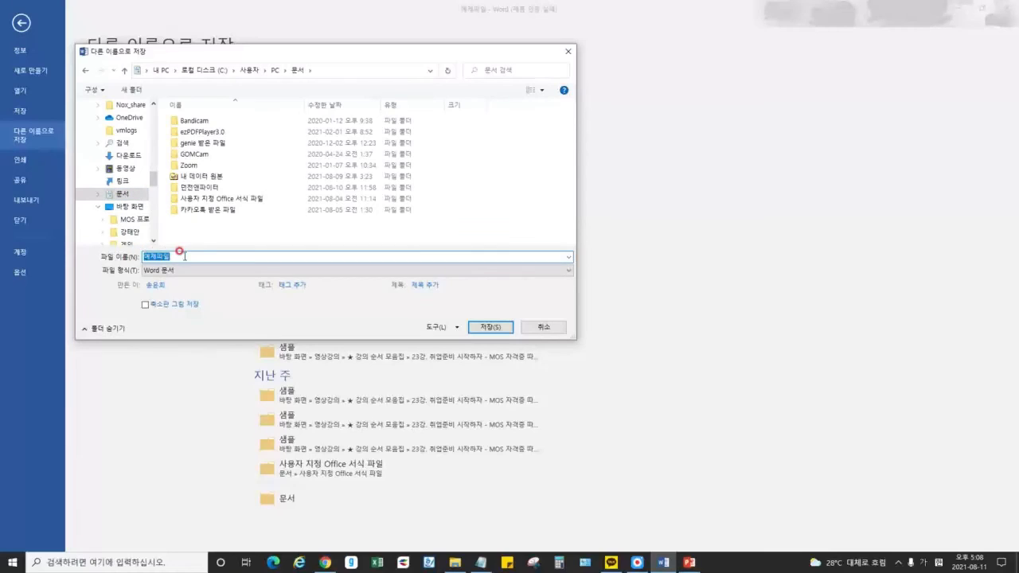
{"action": "left_click", "coordinate": [230, 257]}
{"action": "double_click", "coordinate": [185, 254]}
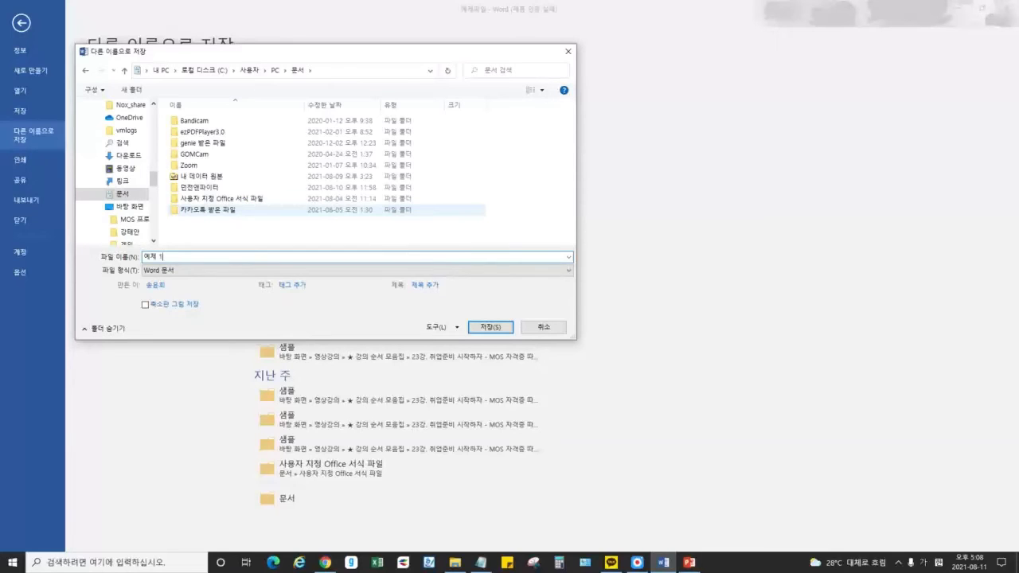
{"action": "left_click", "coordinate": [258, 270]}
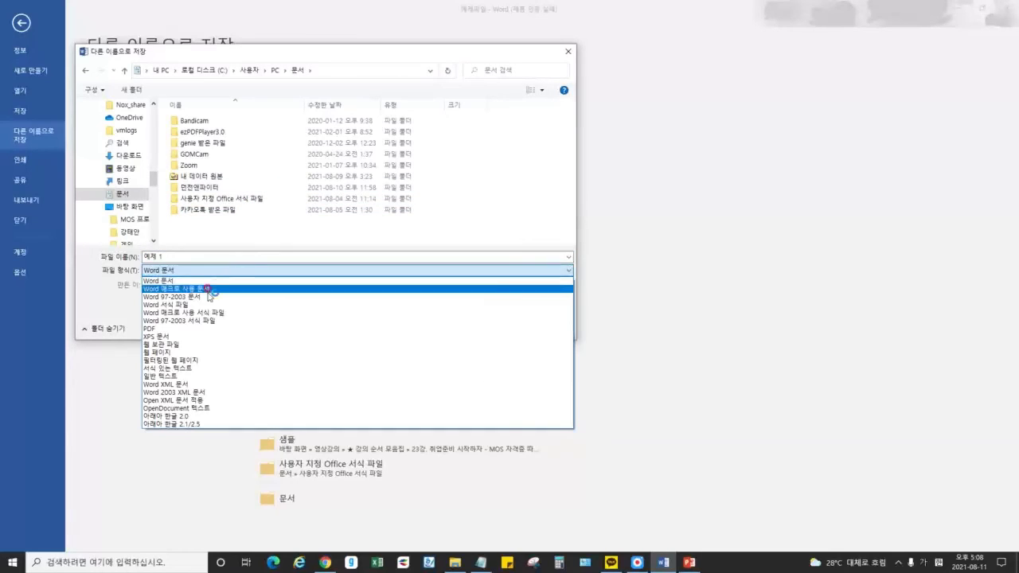
{"action": "left_click", "coordinate": [178, 304]}
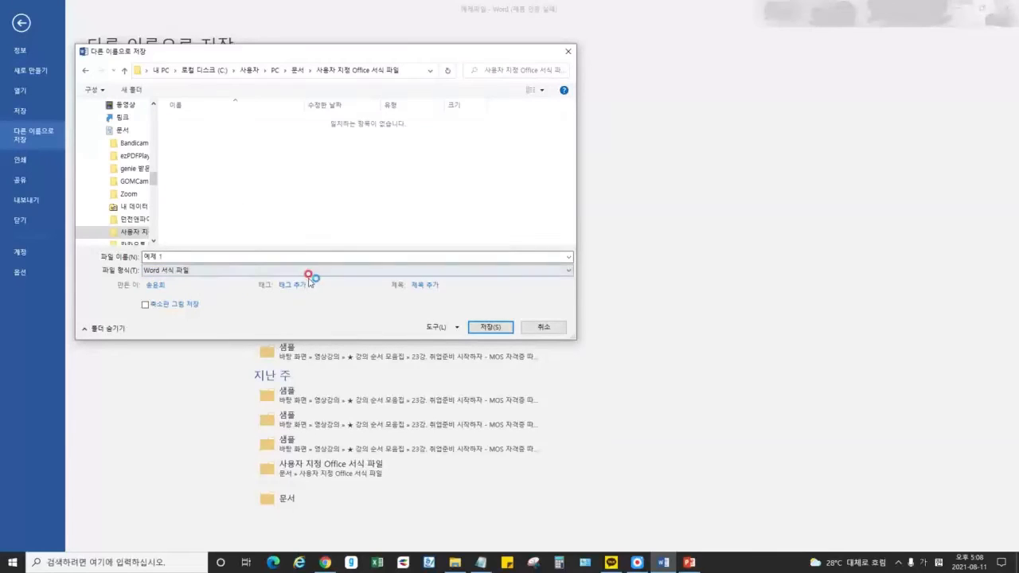
{"action": "left_click", "coordinate": [544, 327]}
{"action": "left_click", "coordinate": [21, 23]}
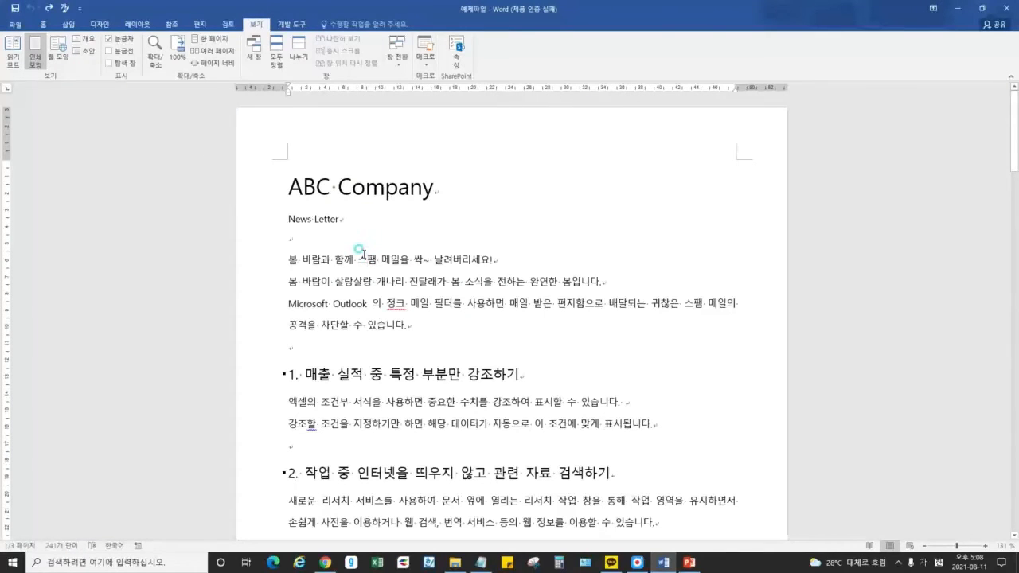
- Switch to the PowerPoint slides and highlight the word "인쇄" in the printing and saving item
{"action": "left_click", "coordinate": [689, 562]}
{"action": "double_click", "coordinate": [265, 251]}
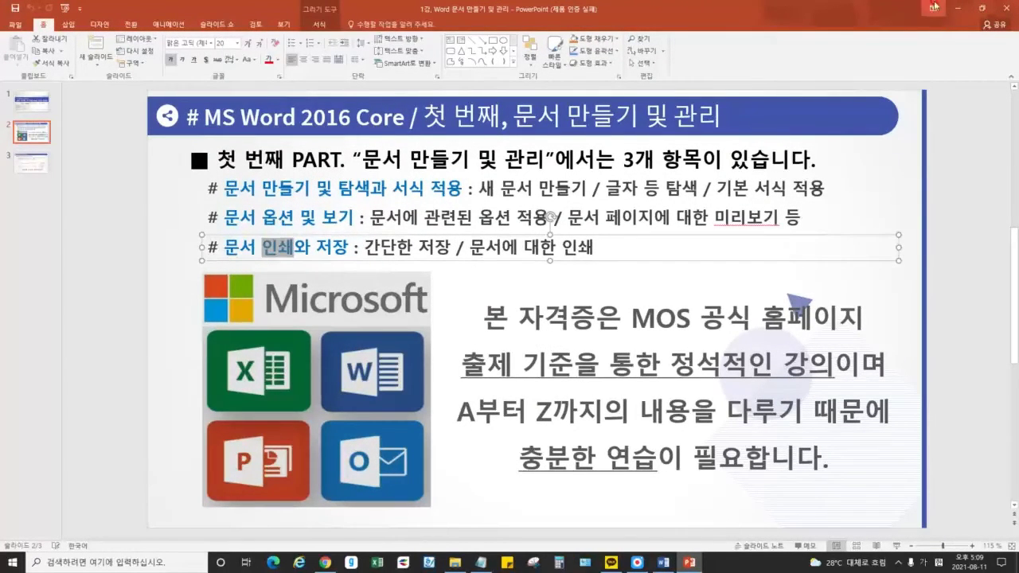
- Switch back to Word, open the print preview of the document, look through its pages and return to the document
{"action": "left_click", "coordinate": [957, 8]}
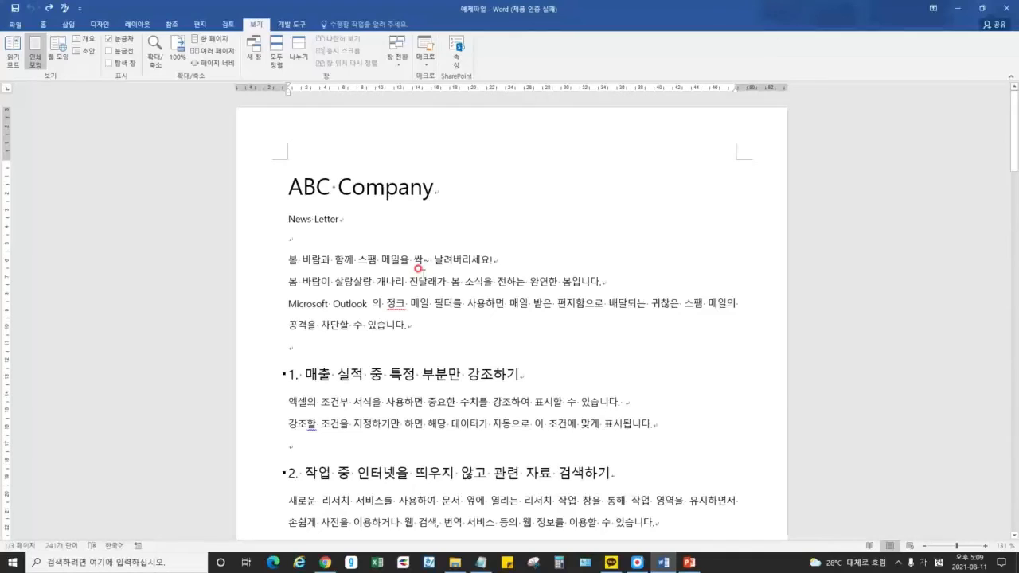
{"action": "key", "text": "ctrl+p"}
{"action": "left_click", "coordinate": [35, 18]}
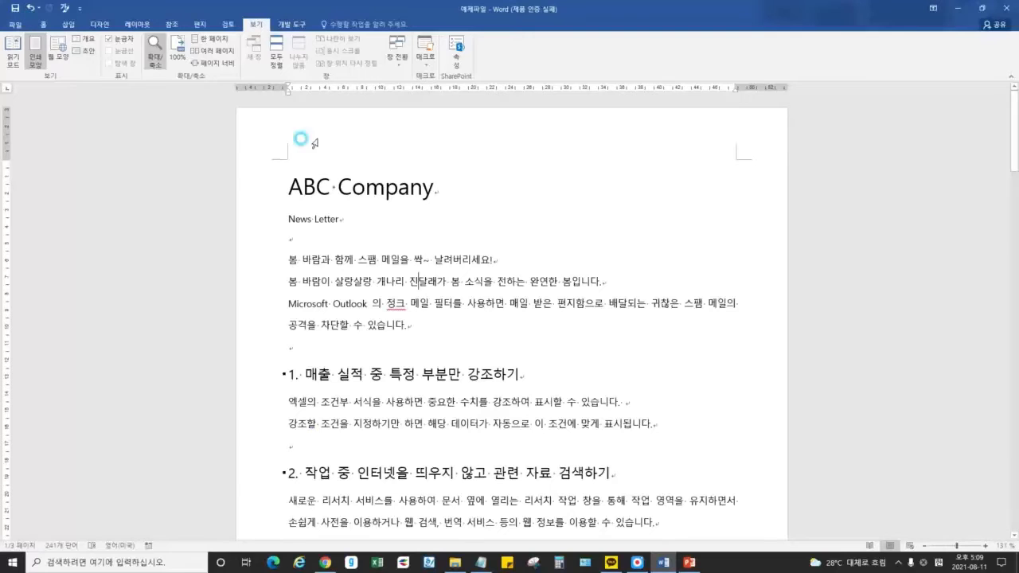
{"action": "left_click", "coordinate": [378, 296]}
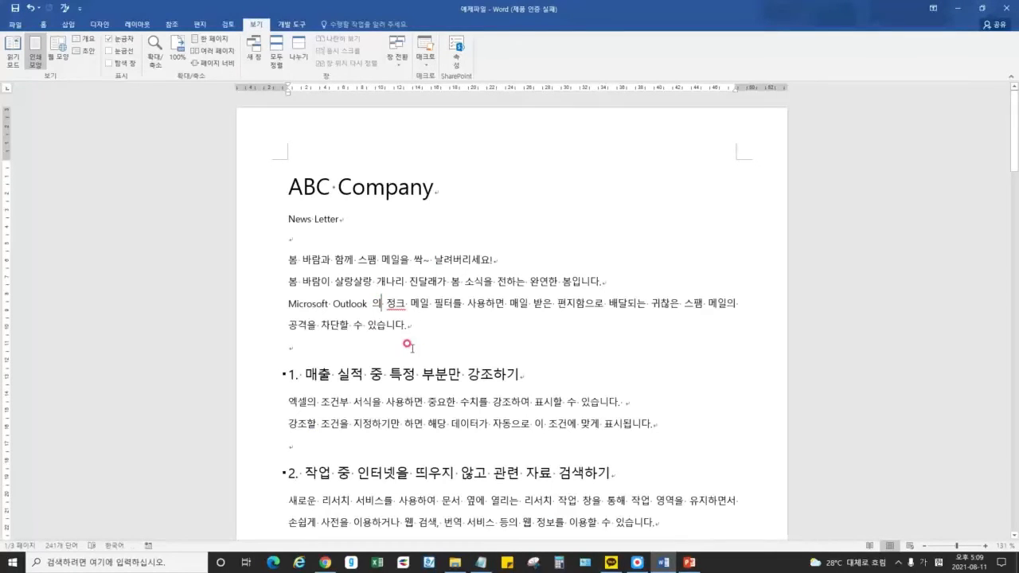
{"action": "left_click", "coordinate": [15, 25]}
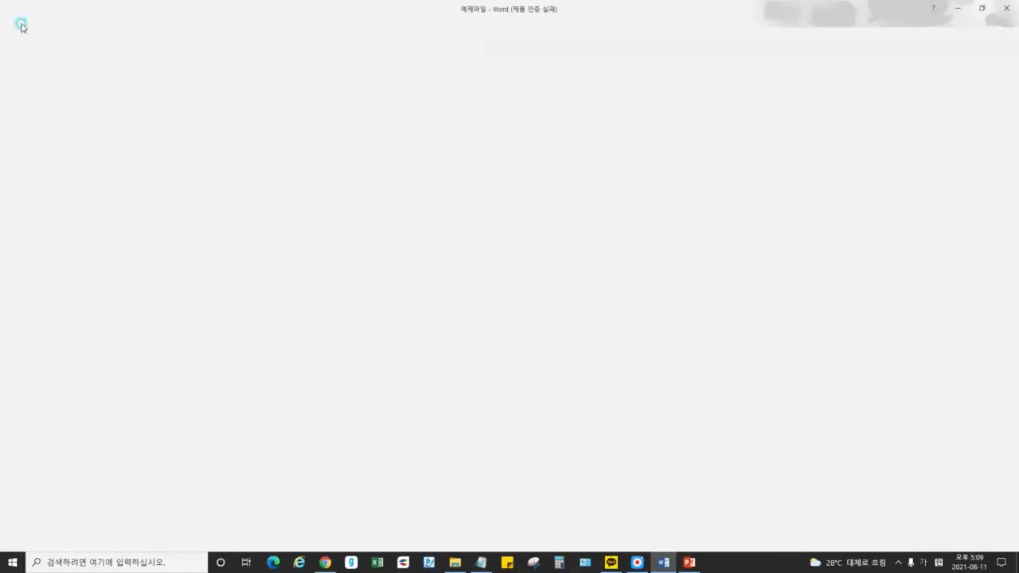
{"action": "left_click", "coordinate": [22, 160]}
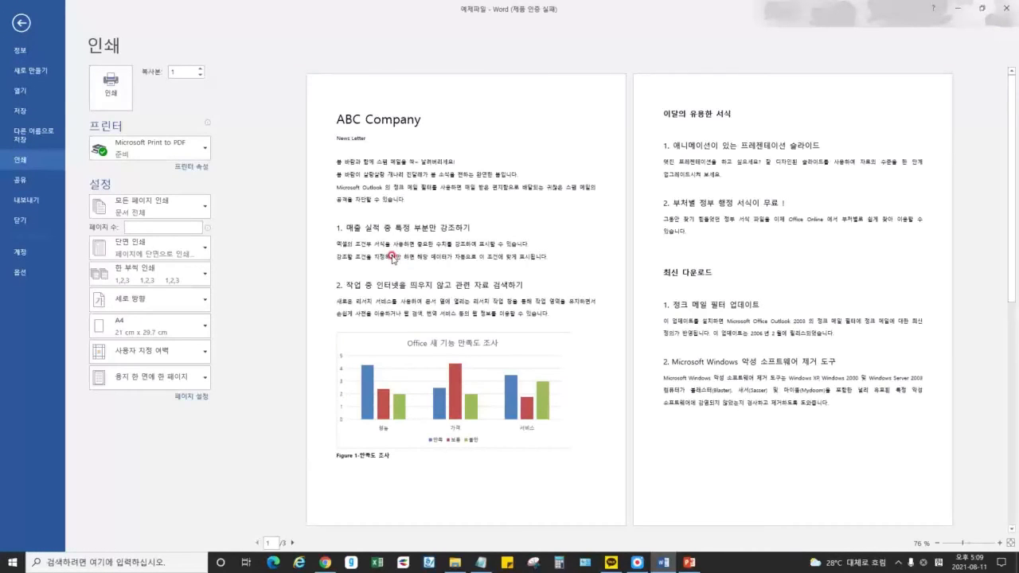
{"action": "scroll", "coordinate": [523, 212], "scroll_direction": "down", "scroll_amount": 2}
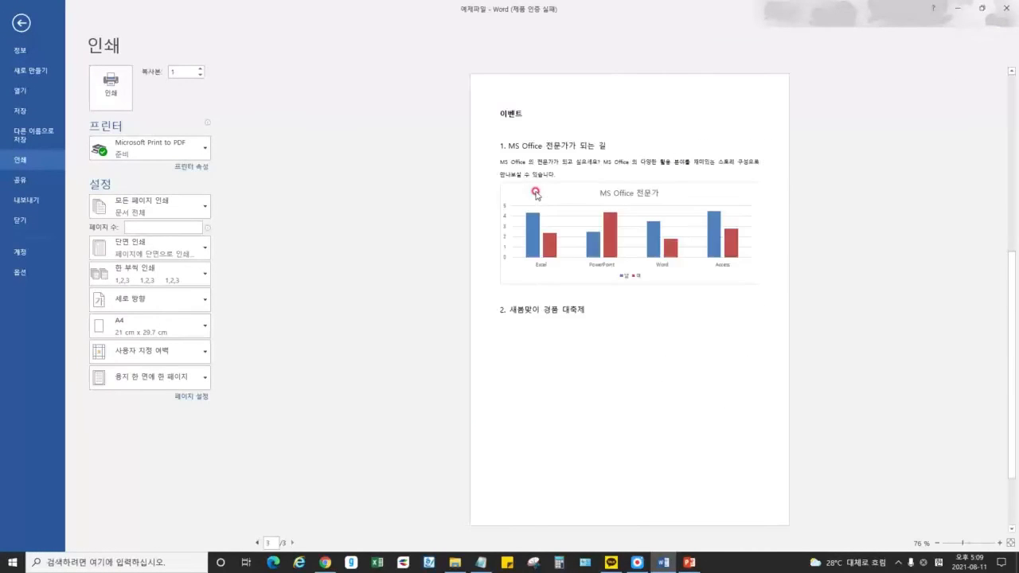
{"action": "scroll", "coordinate": [431, 247], "scroll_direction": "up", "scroll_amount": 2}
{"action": "key", "text": "Escape"}
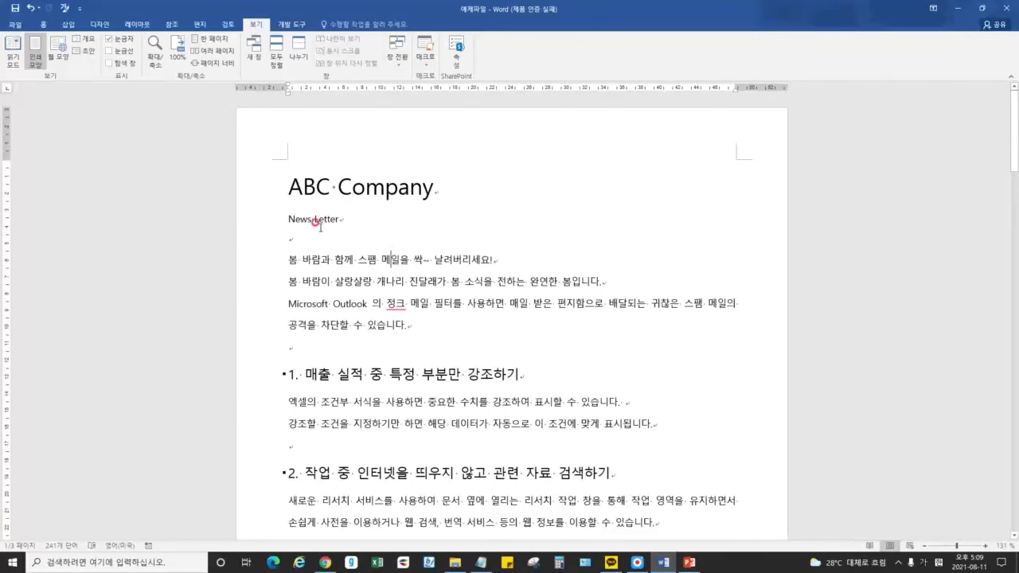
- Reopen the print page from the file options and look through all the previewed pages
{"action": "left_click", "coordinate": [15, 25]}
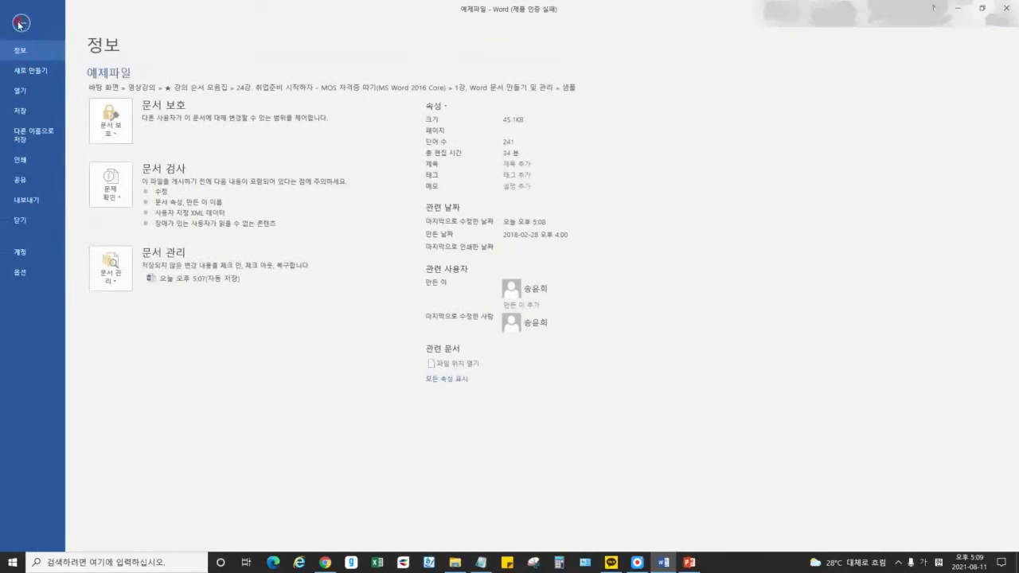
{"action": "left_click", "coordinate": [34, 161]}
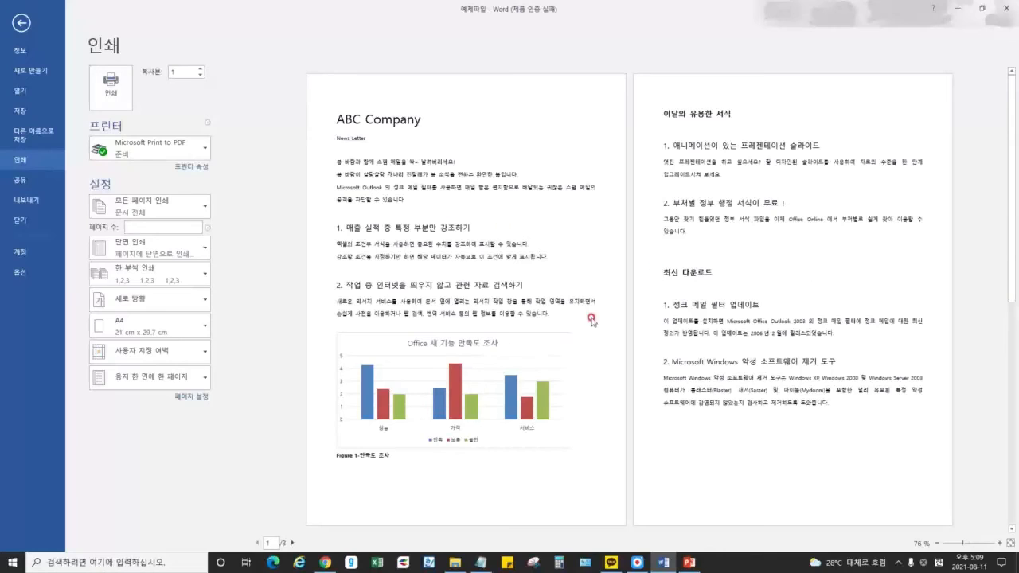
{"action": "scroll", "coordinate": [506, 239], "scroll_direction": "down", "scroll_amount": 2}
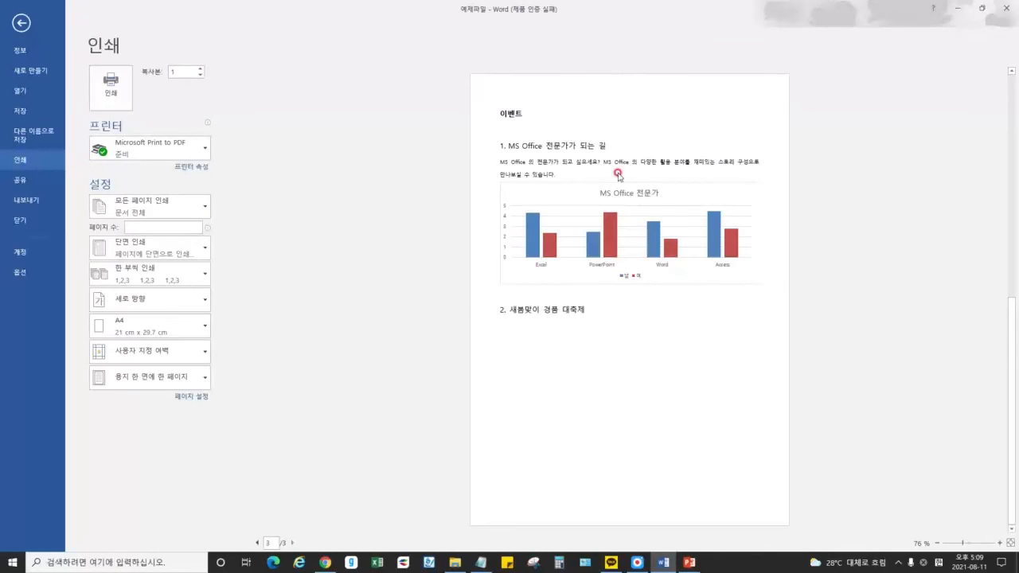
{"action": "scroll", "coordinate": [485, 256], "scroll_direction": "up", "scroll_amount": 2}
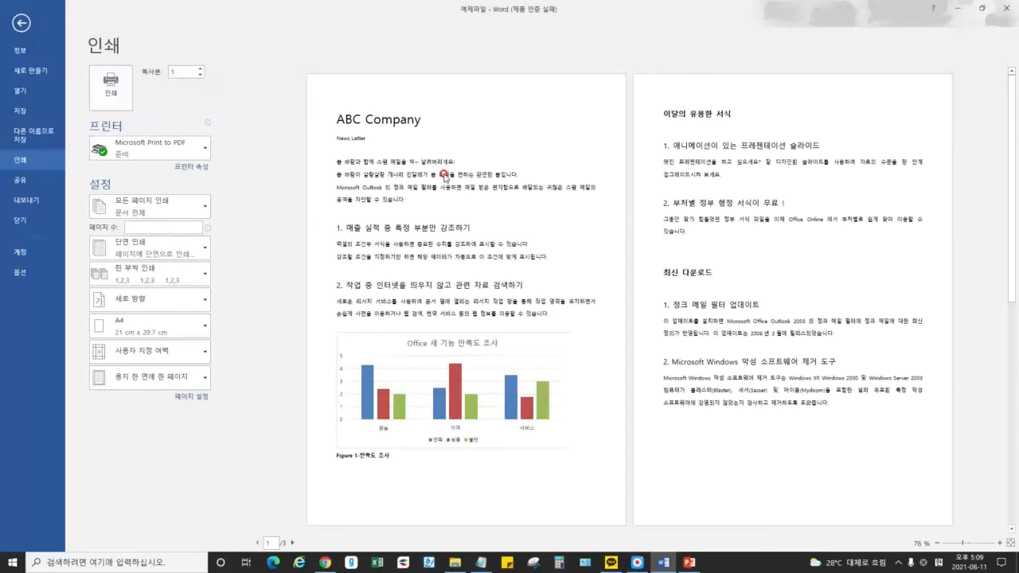
- Enable printing to a file (파일로 인쇄) and choose Microsoft Print to PDF as the printer
{"action": "left_click", "coordinate": [199, 146]}
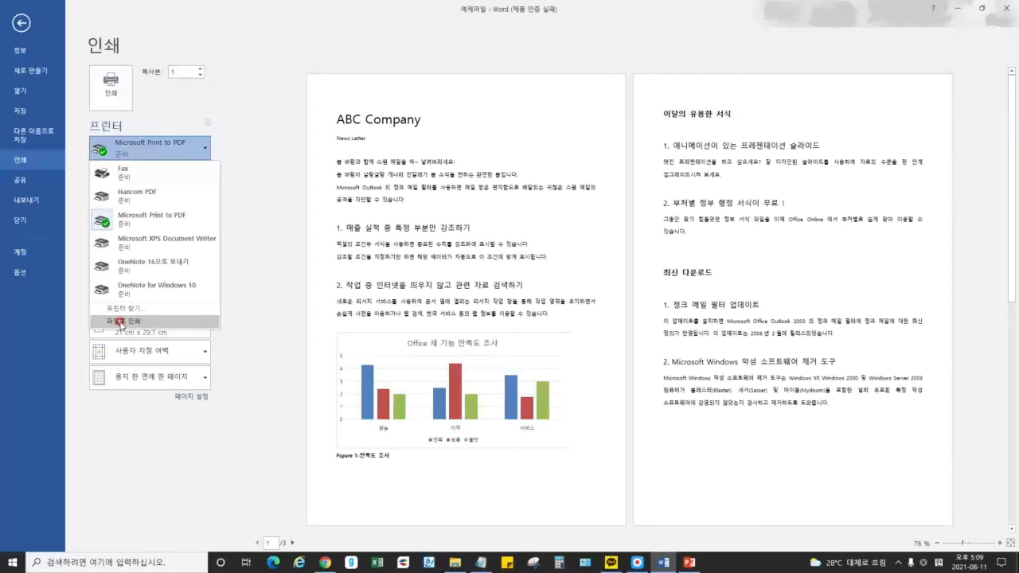
{"action": "left_click", "coordinate": [119, 321]}
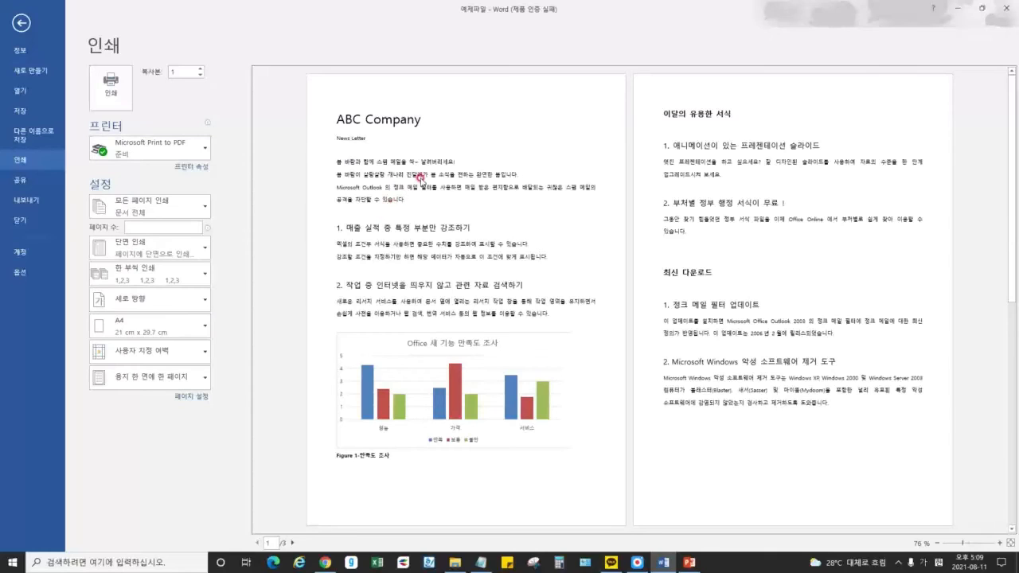
{"action": "left_click", "coordinate": [192, 148]}
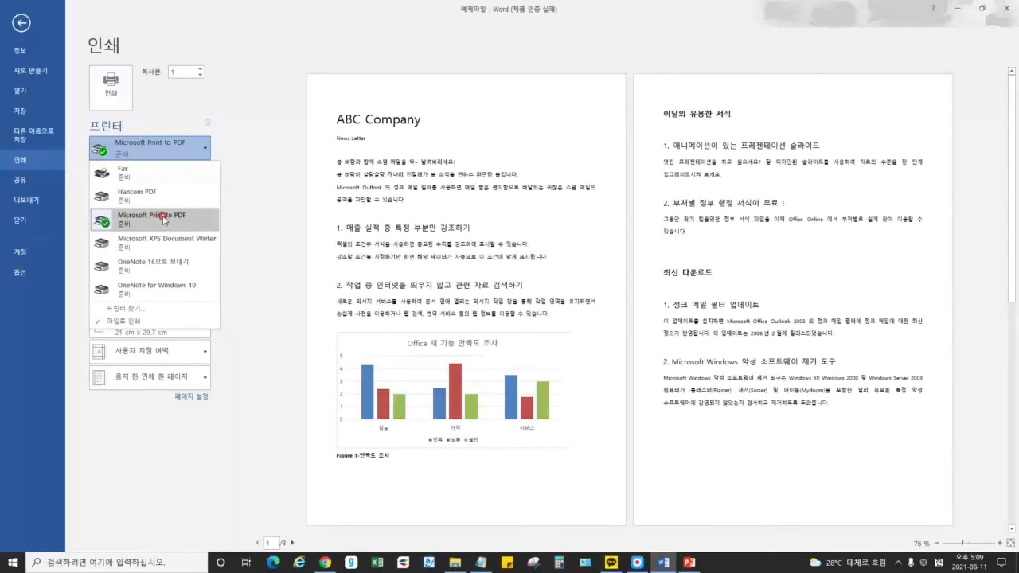
{"action": "left_click", "coordinate": [178, 218]}
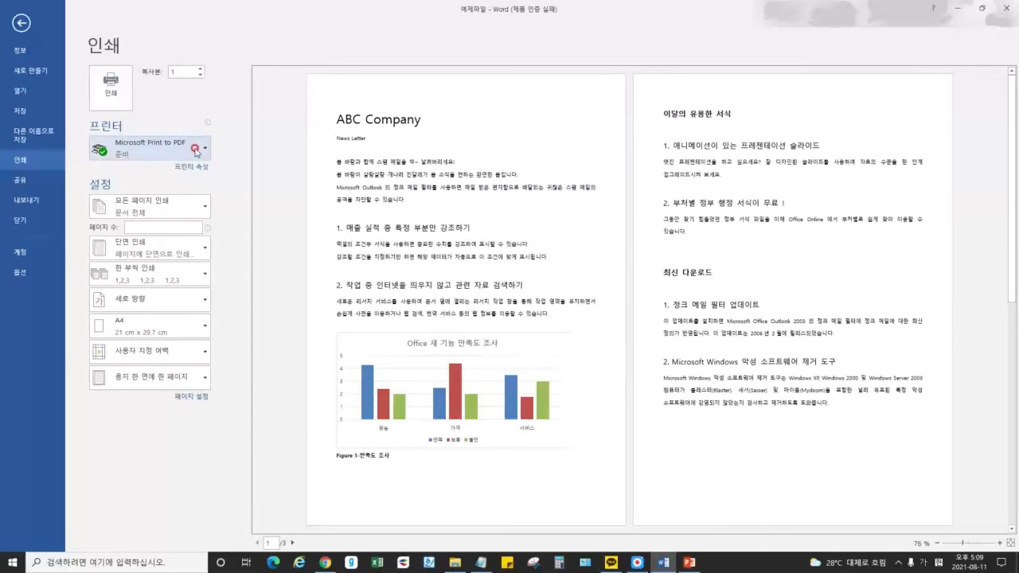
- Set the number of copies to 10, try printing only the current page, and set the print range to custom (사용자 지정 인쇄)
{"action": "double_click", "coordinate": [177, 71]}
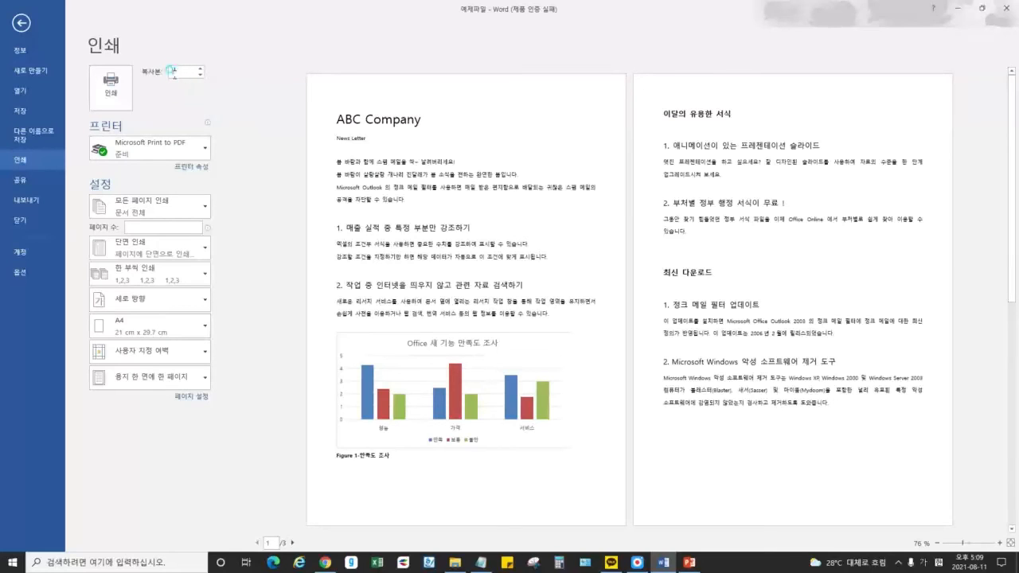
{"action": "left_click", "coordinate": [191, 209]}
{"action": "left_click", "coordinate": [163, 286]}
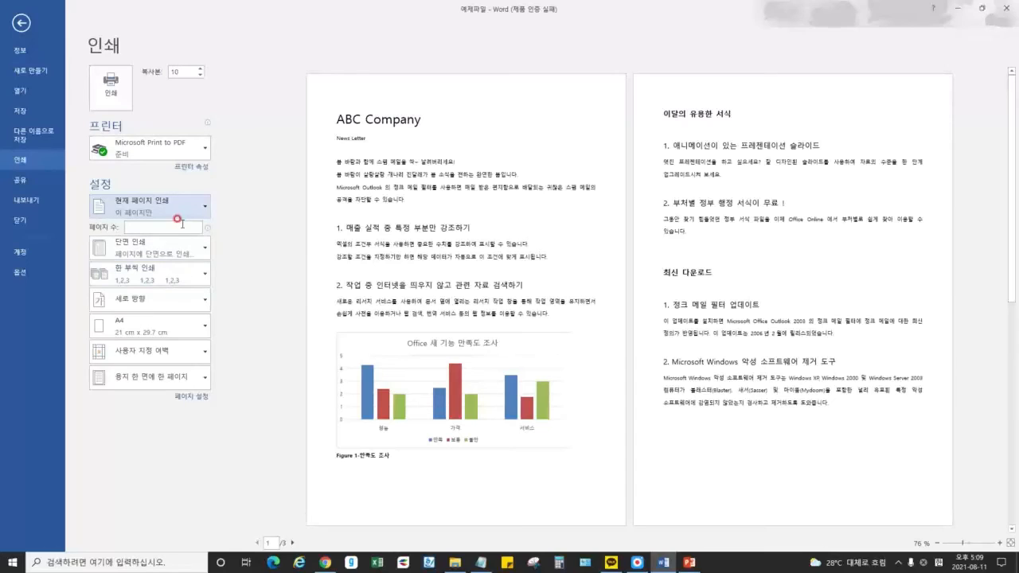
{"action": "left_click", "coordinate": [155, 208]}
{"action": "left_click", "coordinate": [180, 312]}
{"action": "left_click", "coordinate": [140, 227]}
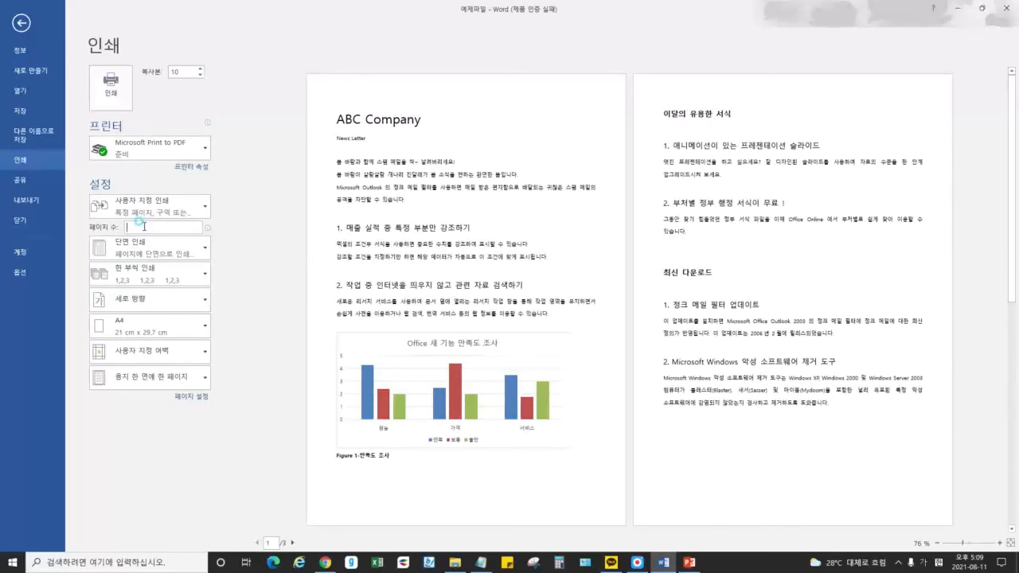
- Review the available choices for single- or double-sided printing, collation, page orientation, paper size and margins without changing them
{"action": "left_click", "coordinate": [207, 248]}
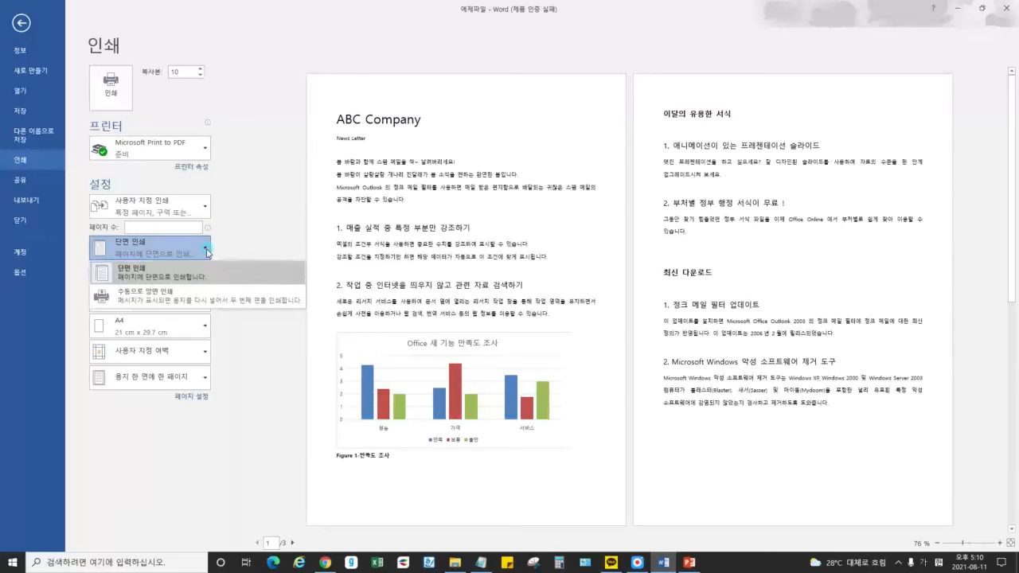
{"action": "left_click", "coordinate": [200, 251]}
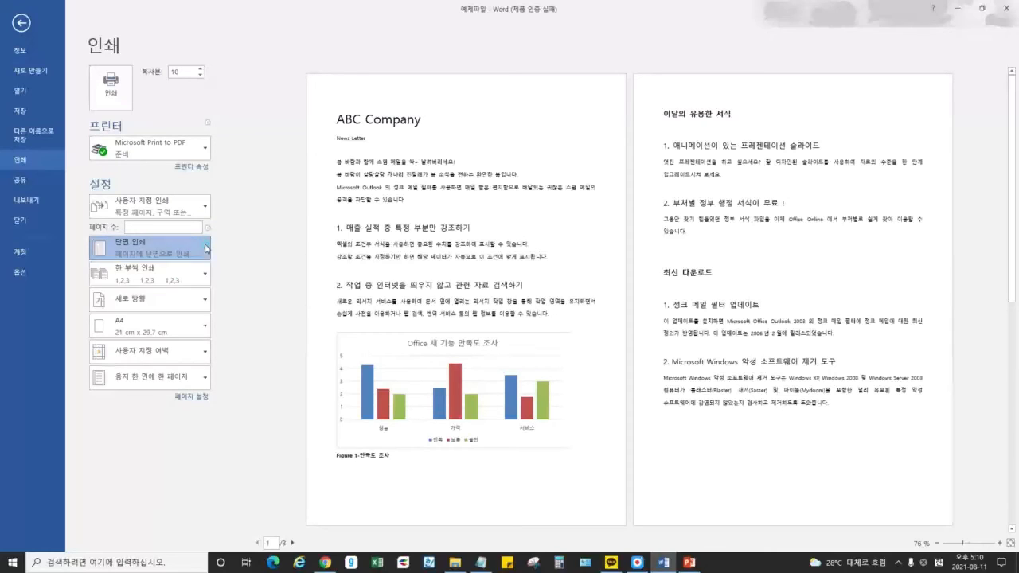
{"action": "left_click", "coordinate": [202, 281]}
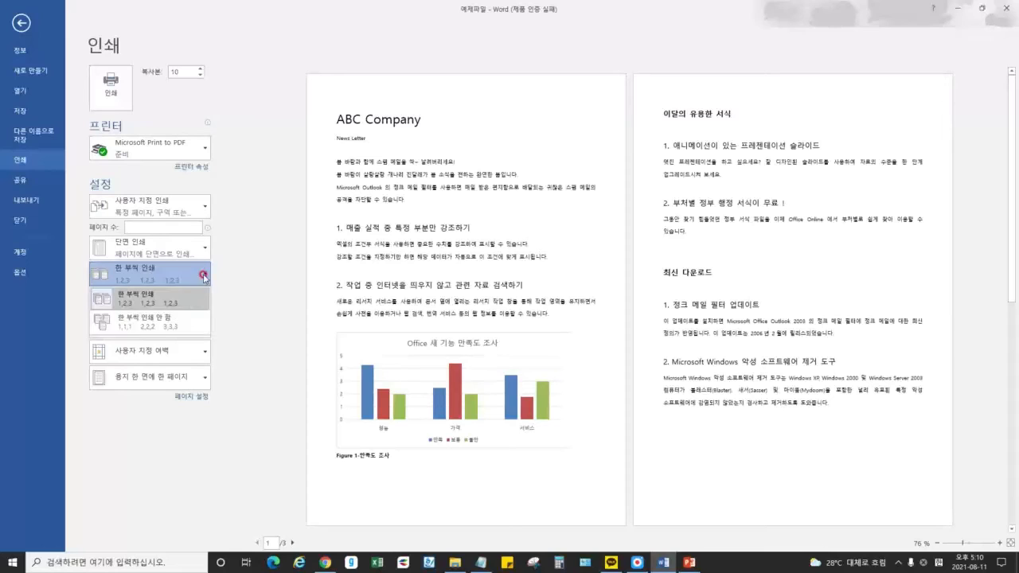
{"action": "left_click", "coordinate": [204, 275]}
{"action": "left_click", "coordinate": [203, 301]}
{"action": "left_click", "coordinate": [203, 306]}
{"action": "left_click", "coordinate": [204, 325]}
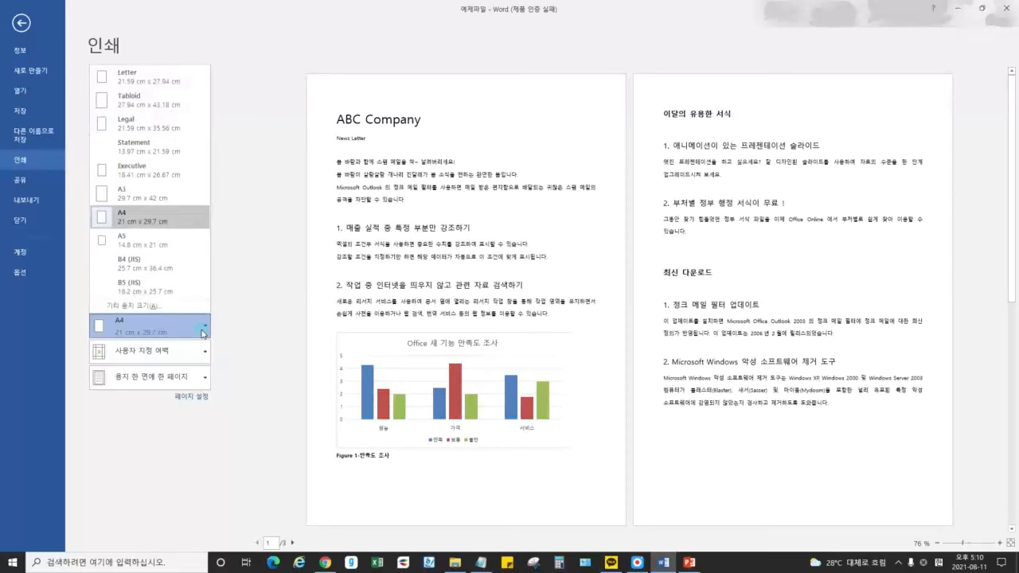
{"action": "left_click", "coordinate": [203, 325]}
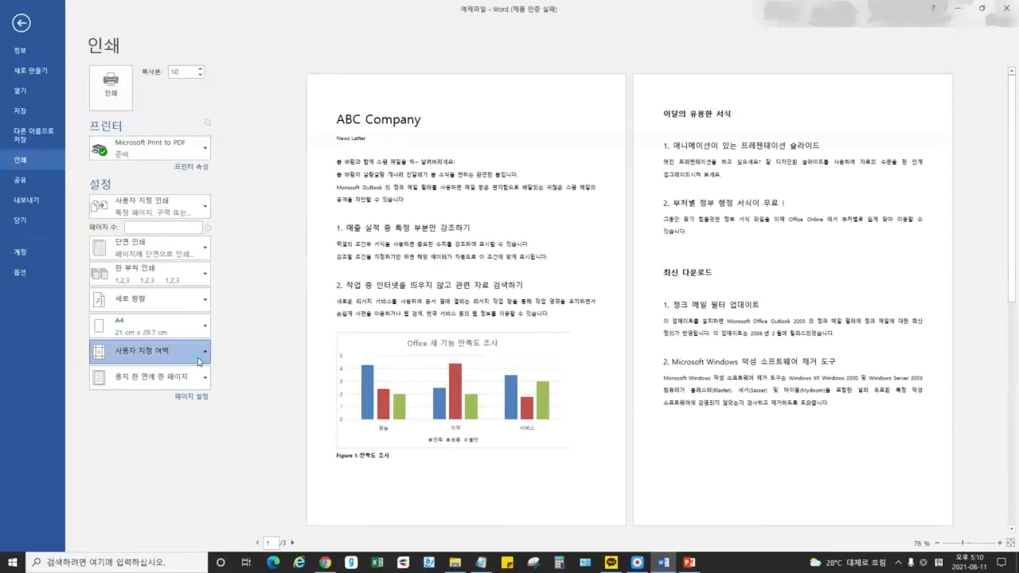
{"action": "left_click", "coordinate": [200, 351]}
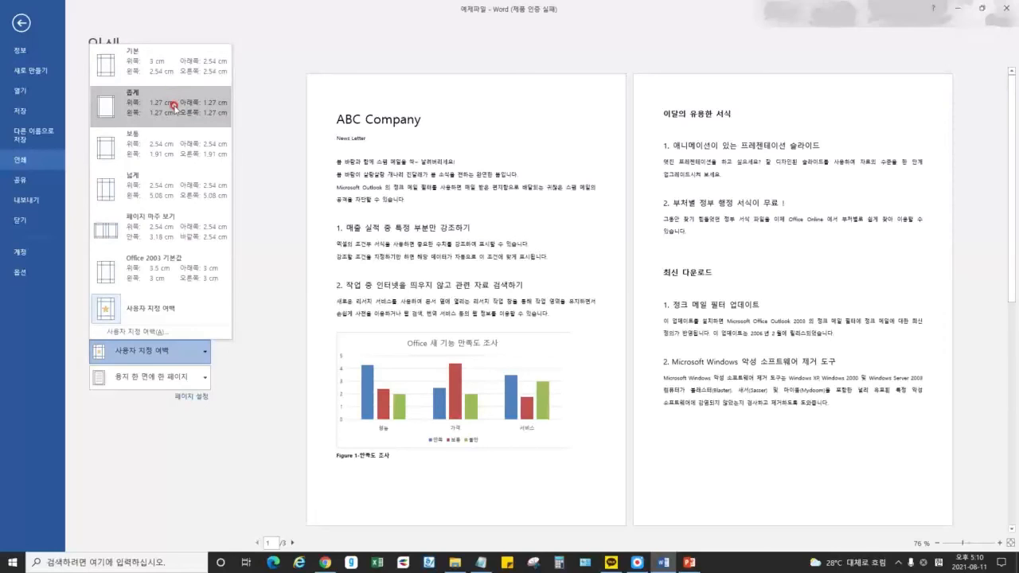
{"action": "left_click", "coordinate": [246, 312]}
- Try two and four pages per sheet and restore one page per sheet (용지 한 면에 한 페이지)
{"action": "left_click", "coordinate": [203, 377]}
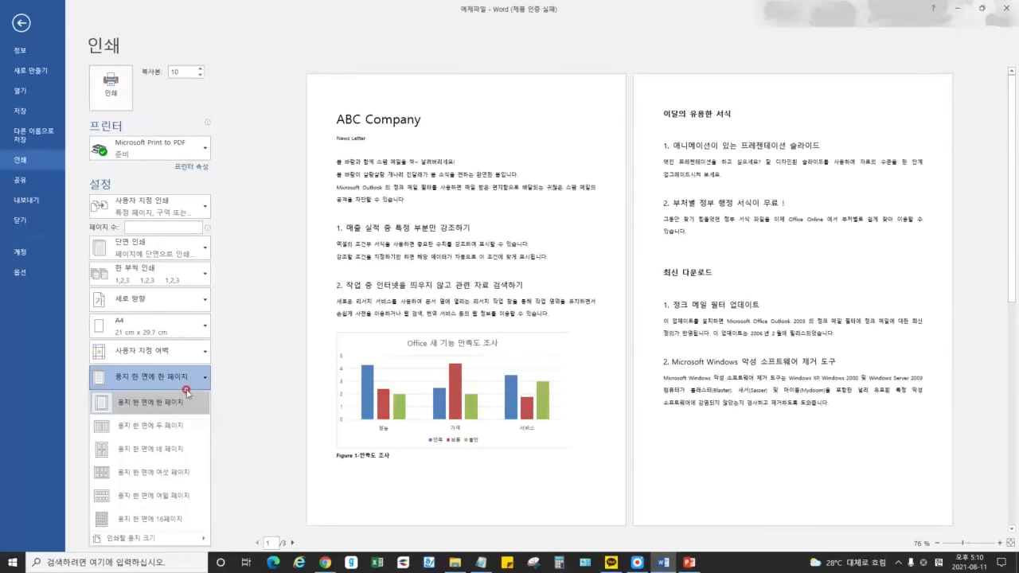
{"action": "left_click", "coordinate": [166, 431]}
{"action": "left_click", "coordinate": [163, 378]}
{"action": "left_click", "coordinate": [155, 448]}
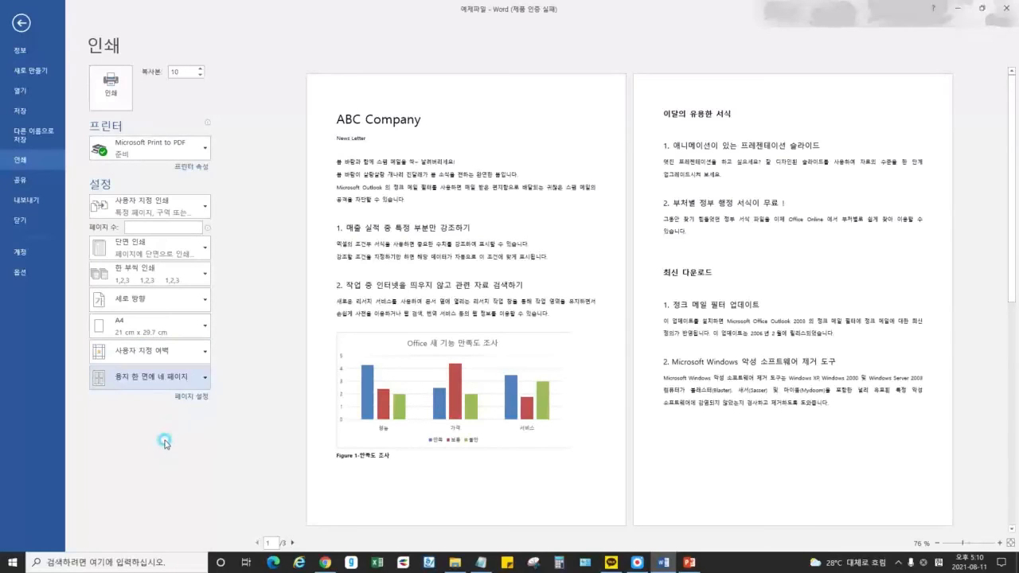
{"action": "left_click", "coordinate": [189, 380]}
{"action": "left_click", "coordinate": [167, 422]}
{"action": "left_click", "coordinate": [189, 382]}
{"action": "left_click", "coordinate": [175, 402]}
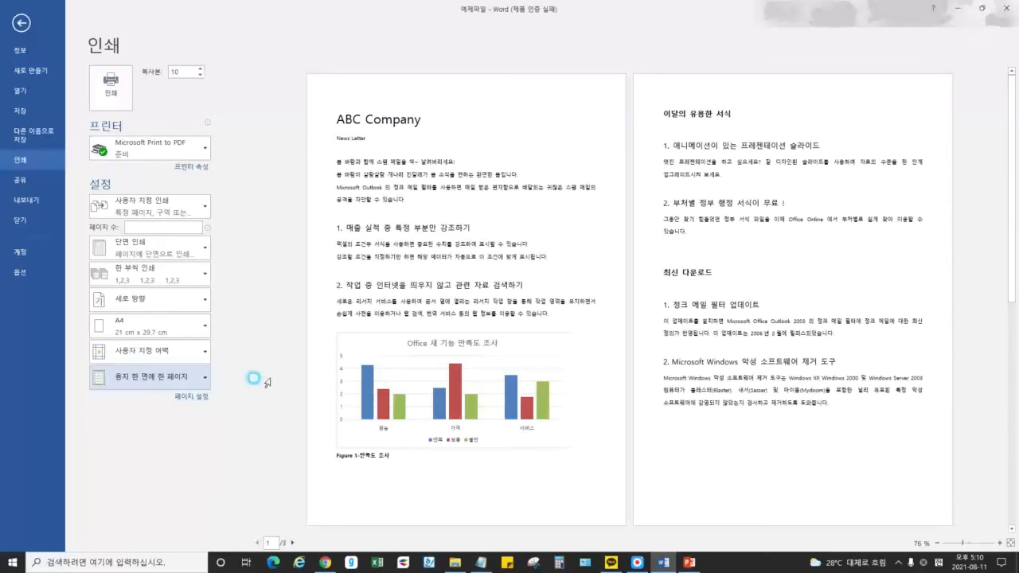
{"action": "left_click", "coordinate": [246, 372]}
- Examine the margin, paper and layout settings in the page setup dialog and accept it with the existing values
{"action": "left_click", "coordinate": [101, 188]}
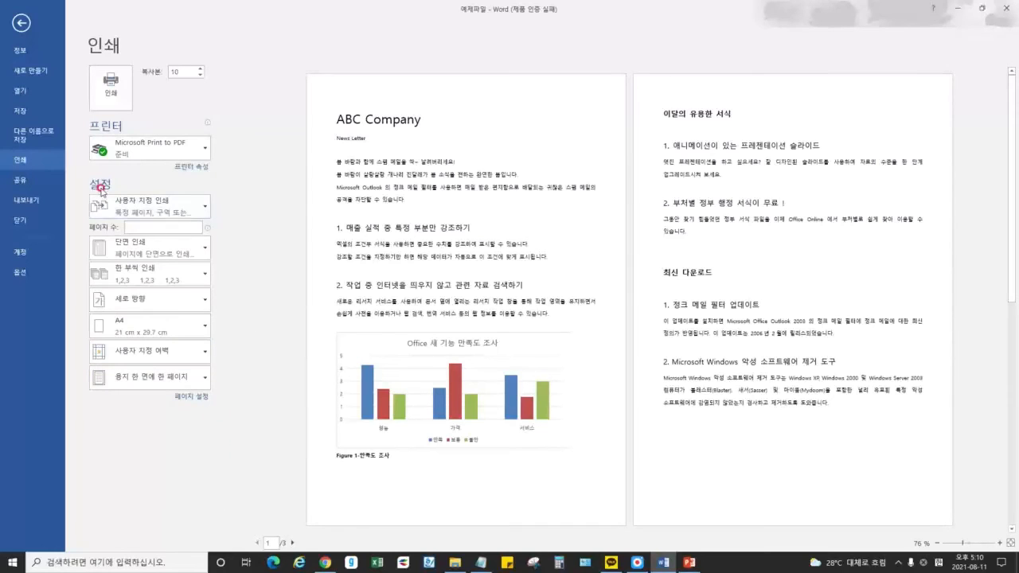
{"action": "left_click", "coordinate": [191, 395]}
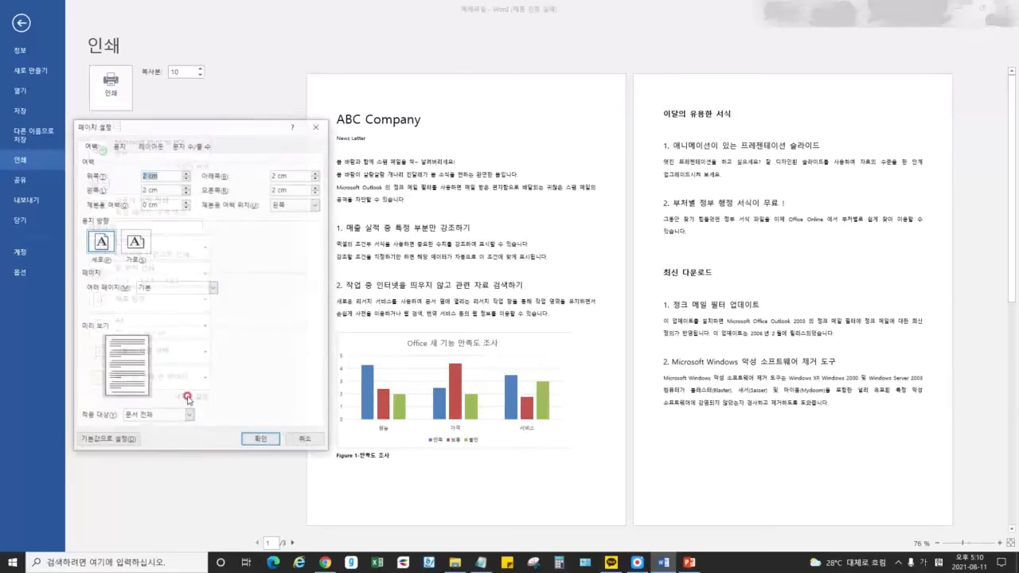
{"action": "left_click_drag", "start_coordinate": [184, 125], "coordinate": [480, 136]}
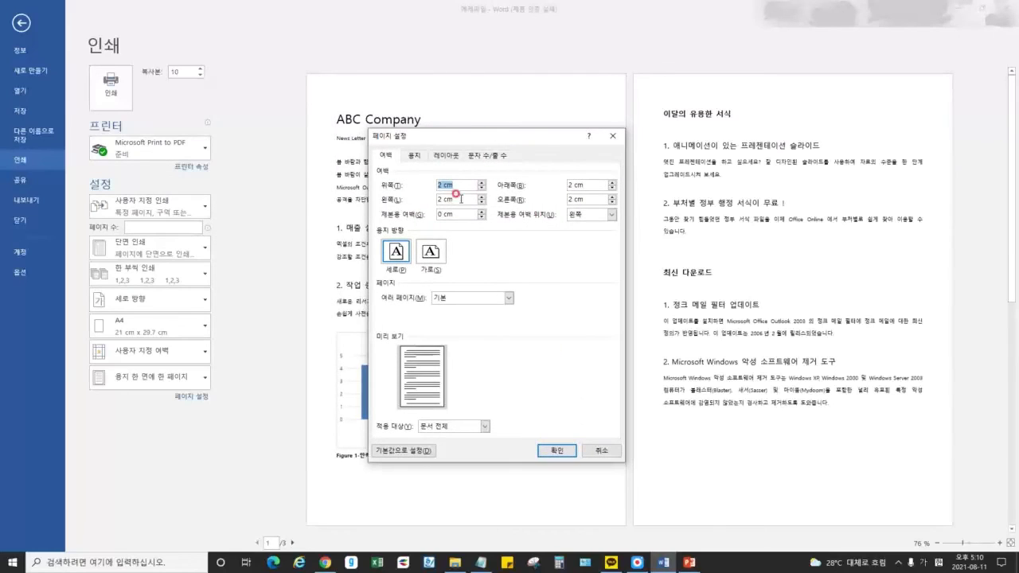
{"action": "left_click", "coordinate": [414, 156]}
{"action": "left_click", "coordinate": [446, 155]}
{"action": "left_click", "coordinate": [386, 155]}
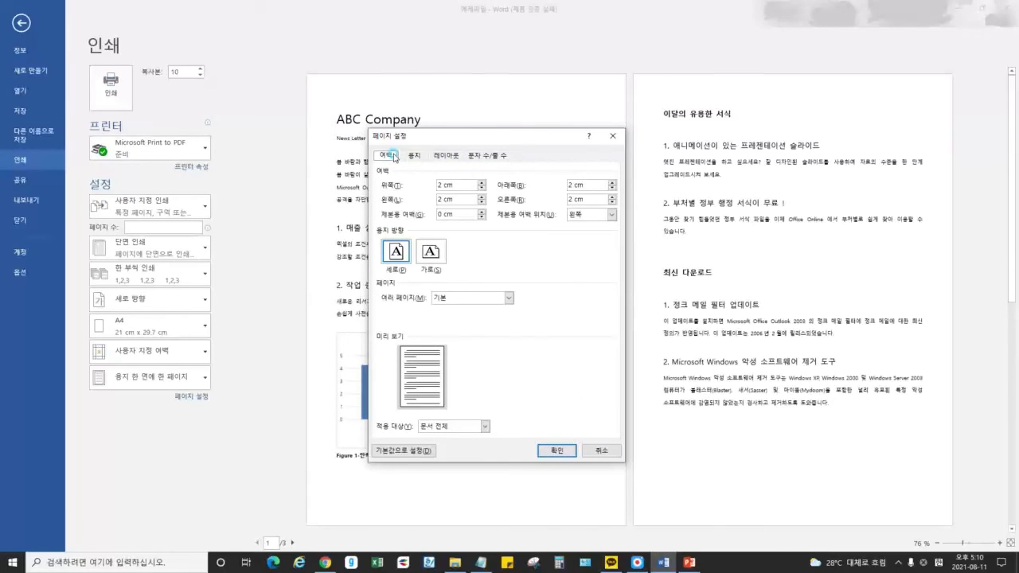
{"action": "left_click", "coordinate": [561, 451]}
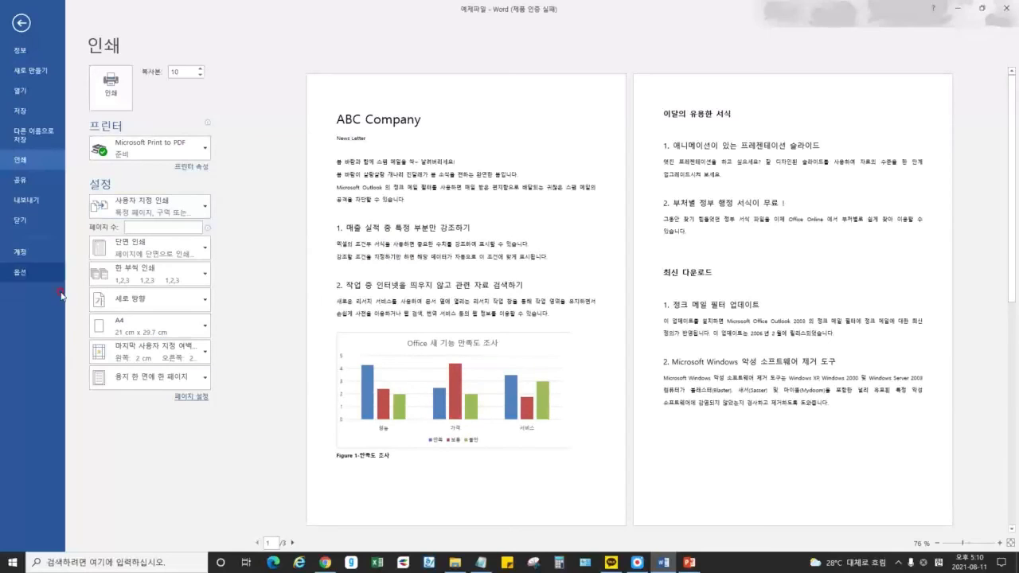
- Switch to the screen recorder's drawing tools and cross out the print settings section with a large red X
{"action": "left_click", "coordinate": [637, 562]}
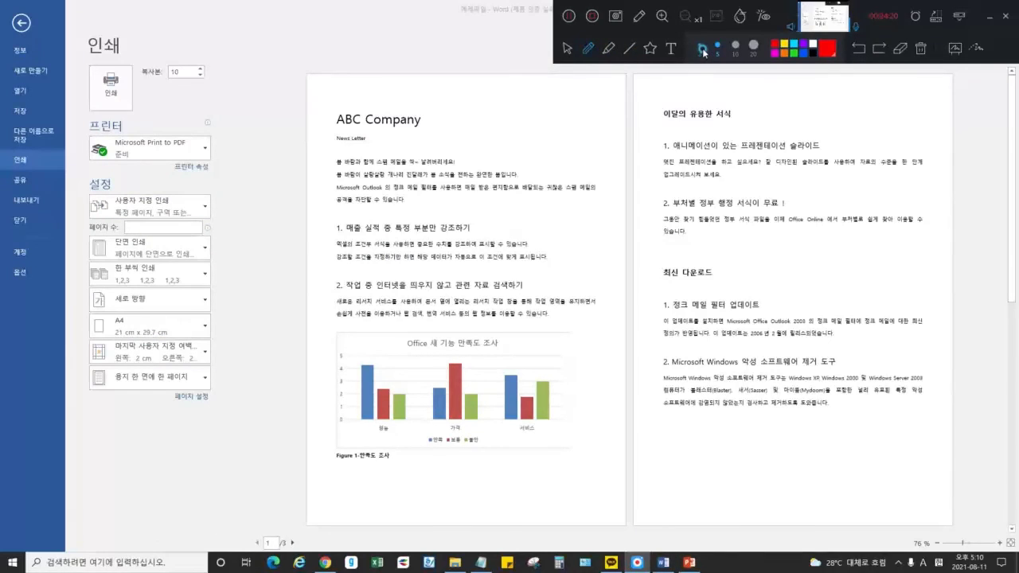
{"action": "left_click_drag", "start_coordinate": [221, 169], "coordinate": [82, 388]}
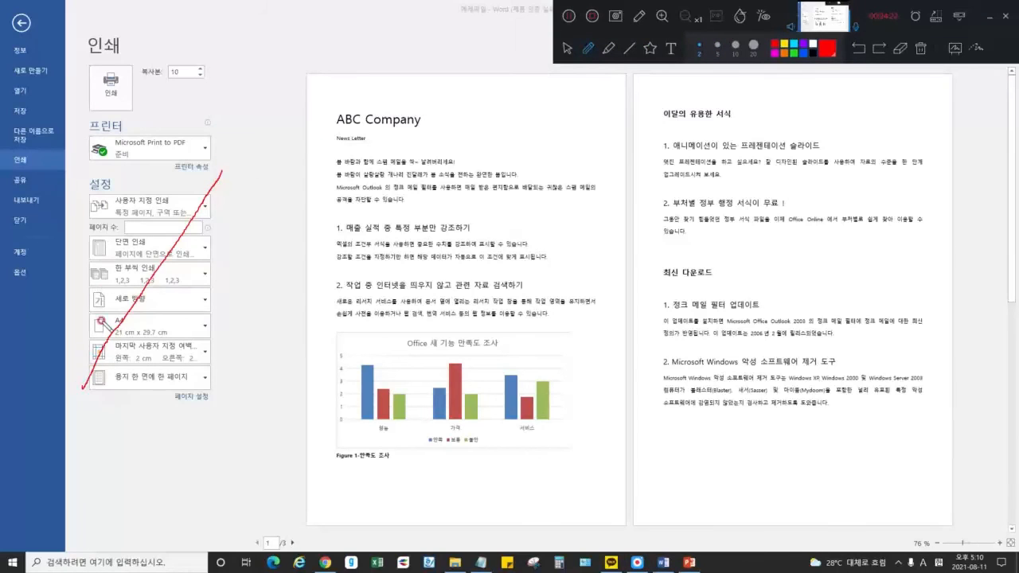
{"action": "left_click_drag", "start_coordinate": [81, 178], "coordinate": [224, 393]}
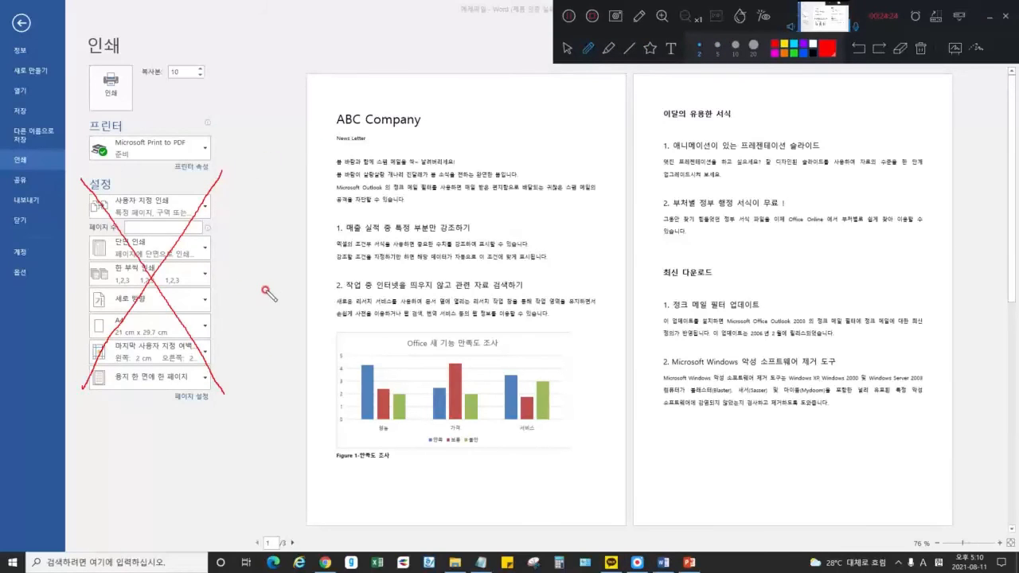
- Erase the red X, circle the page setup link (페이지 설정) in red, and open the page setup dialog
{"action": "left_click", "coordinate": [952, 53]}
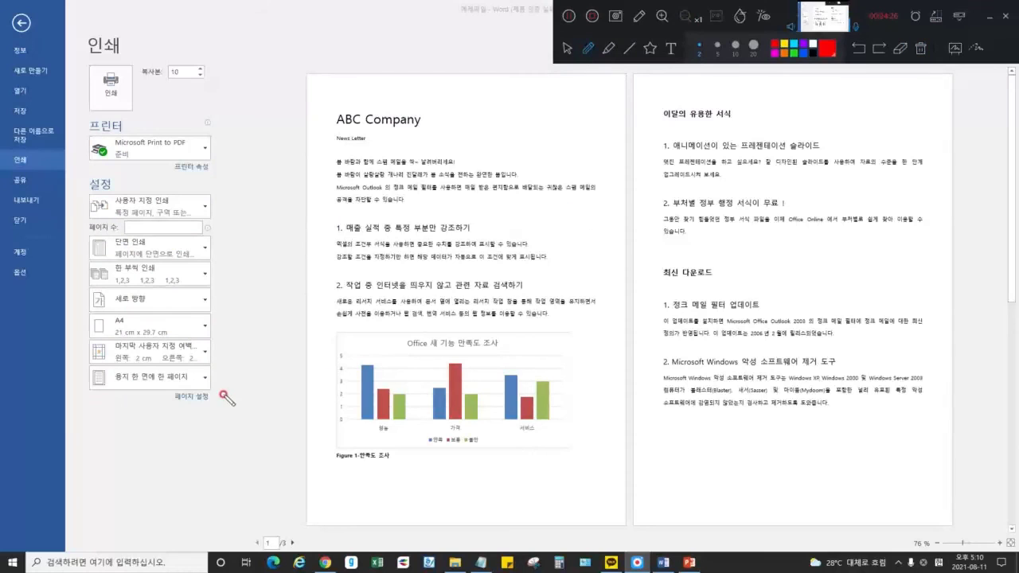
{"action": "mouse_move", "coordinate": [216, 390]}
{"action": "left_mouse_down"}
{"action": "mouse_move", "coordinate": [180, 404]}
{"action": "mouse_move", "coordinate": [219, 393]}
{"action": "left_mouse_up"}
{"action": "left_click", "coordinate": [567, 48]}
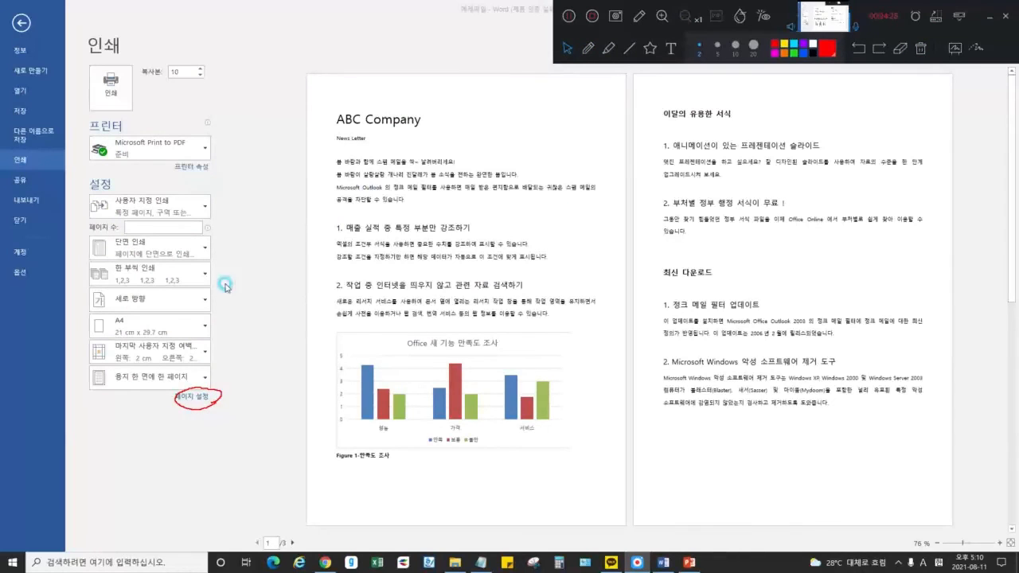
{"action": "left_click", "coordinate": [199, 398]}
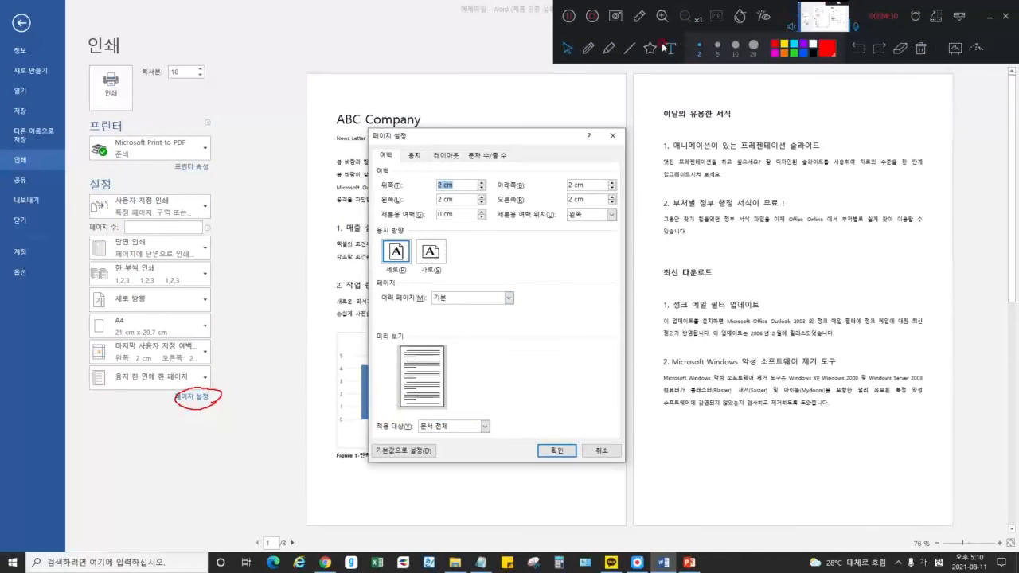
- Circle the page setup dialog's tabs with an arrow toward them, numbering the tabs 1 and the OK button (확인) 2 in red
{"action": "left_click", "coordinate": [587, 48]}
{"action": "mouse_move", "coordinate": [518, 166]}
{"action": "left_mouse_down"}
{"action": "mouse_move", "coordinate": [363, 142]}
{"action": "mouse_move", "coordinate": [514, 167]}
{"action": "left_mouse_up"}
{"action": "mouse_move", "coordinate": [802, 213]}
{"action": "left_mouse_down"}
{"action": "mouse_move", "coordinate": [522, 152]}
{"action": "mouse_move", "coordinate": [562, 176]}
{"action": "left_mouse_up"}
{"action": "left_click_drag", "start_coordinate": [483, 90], "coordinate": [483, 120]}
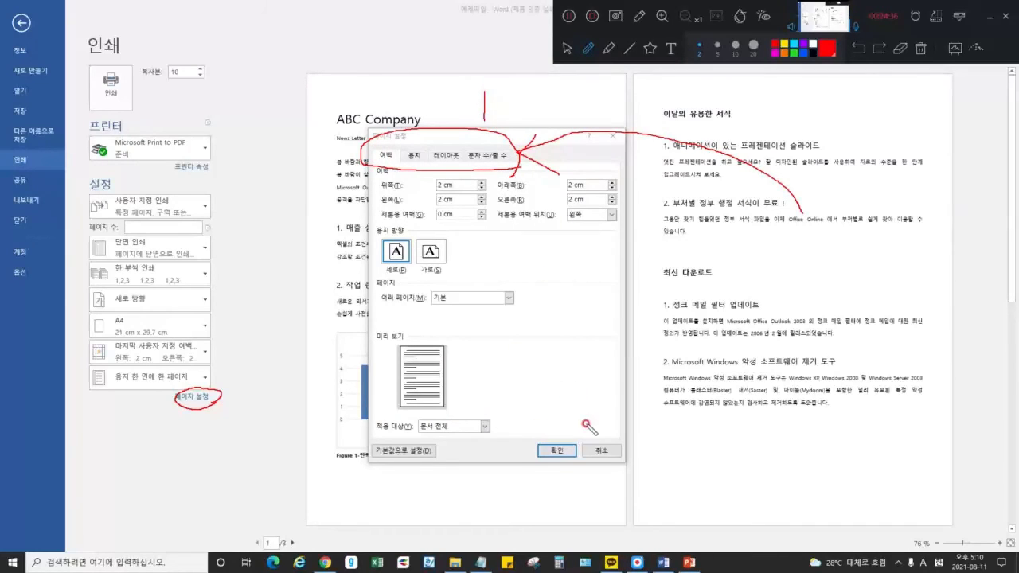
{"action": "left_click_drag", "start_coordinate": [542, 409], "coordinate": [558, 420]}
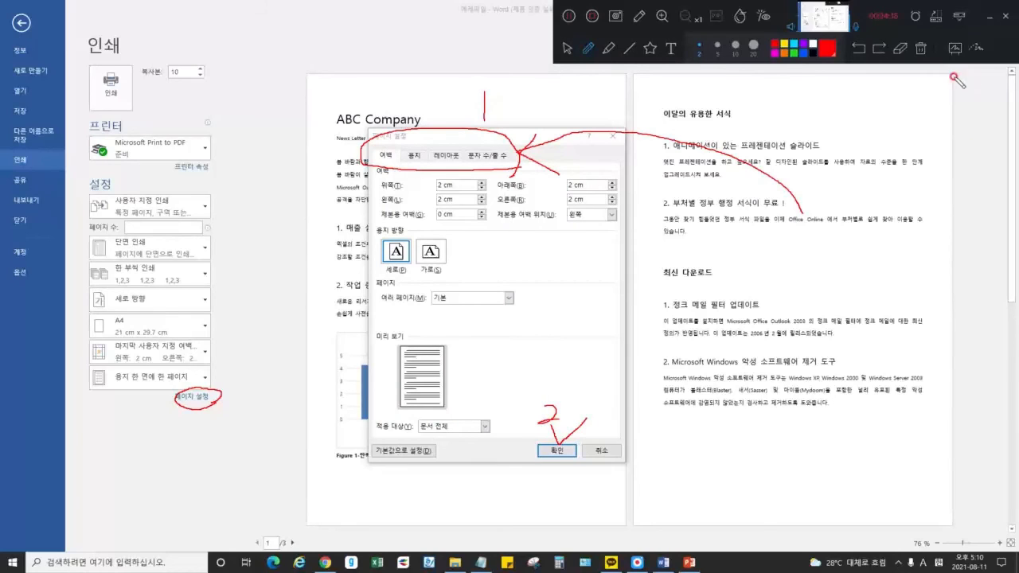
- Erase all red markings and accept the page setup dialog with its existing values
{"action": "left_click", "coordinate": [920, 48]}
{"action": "left_click", "coordinate": [567, 48]}
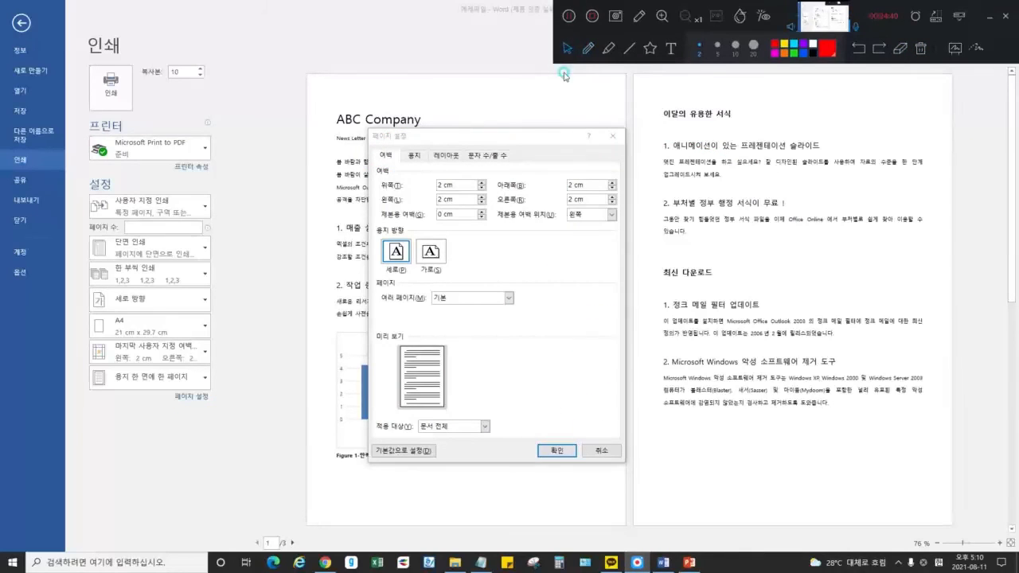
{"action": "left_click", "coordinate": [562, 444]}
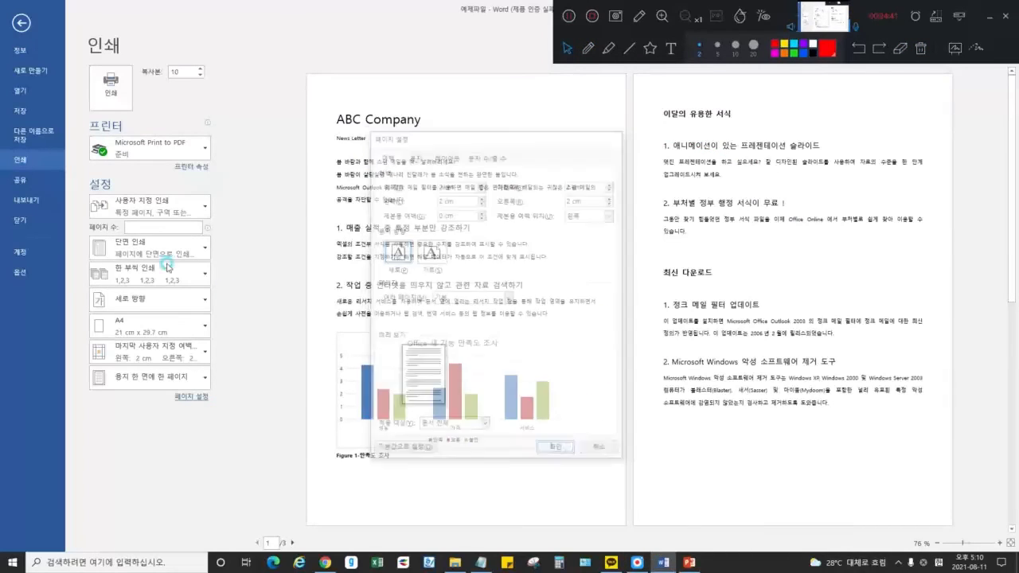
- Circle the print settings and printer sections, numbering settings 1, copies 2 and printer 3 in red with an arrow to copies, and erase the markings
{"action": "left_click", "coordinate": [584, 48]}
{"action": "mouse_move", "coordinate": [225, 402]}
{"action": "left_mouse_down"}
{"action": "mouse_move", "coordinate": [91, 390]}
{"action": "mouse_move", "coordinate": [179, 188]}
{"action": "mouse_move", "coordinate": [191, 399]}
{"action": "left_mouse_up"}
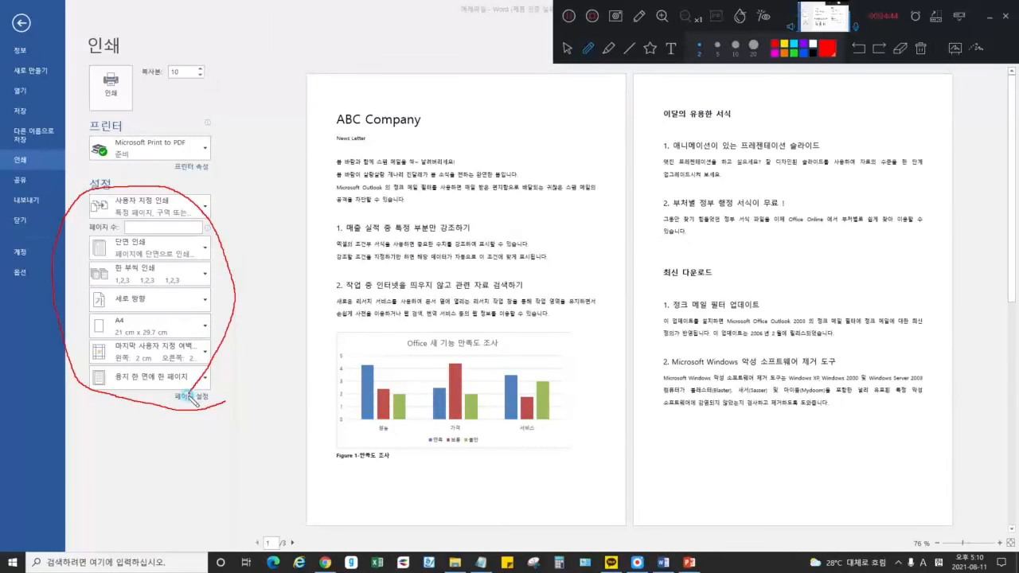
{"action": "mouse_move", "coordinate": [159, 221]}
{"action": "left_mouse_down"}
{"action": "mouse_move", "coordinate": [199, 76]}
{"action": "mouse_move", "coordinate": [228, 71]}
{"action": "left_mouse_up"}
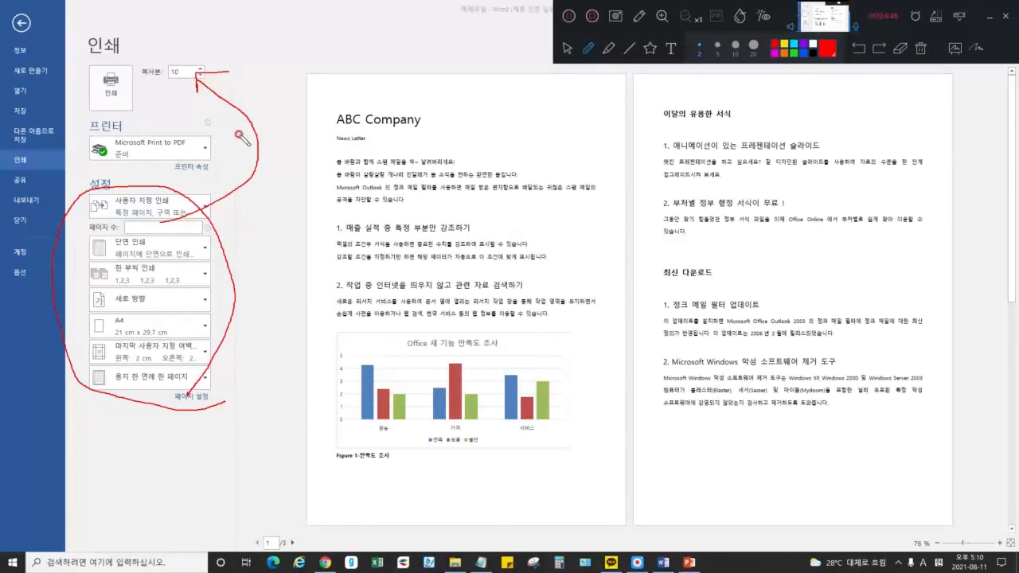
{"action": "left_click_drag", "start_coordinate": [253, 259], "coordinate": [256, 293]}
{"action": "mouse_move", "coordinate": [224, 46]}
{"action": "left_mouse_down"}
{"action": "mouse_move", "coordinate": [229, 58]}
{"action": "mouse_move", "coordinate": [263, 56]}
{"action": "left_mouse_up"}
{"action": "mouse_move", "coordinate": [217, 163]}
{"action": "left_mouse_down"}
{"action": "mouse_move", "coordinate": [97, 169]}
{"action": "mouse_move", "coordinate": [215, 162]}
{"action": "left_mouse_up"}
{"action": "mouse_move", "coordinate": [159, 107]}
{"action": "left_mouse_down"}
{"action": "mouse_move", "coordinate": [187, 120]}
{"action": "mouse_move", "coordinate": [191, 141]}
{"action": "mouse_move", "coordinate": [170, 151]}
{"action": "left_mouse_up"}
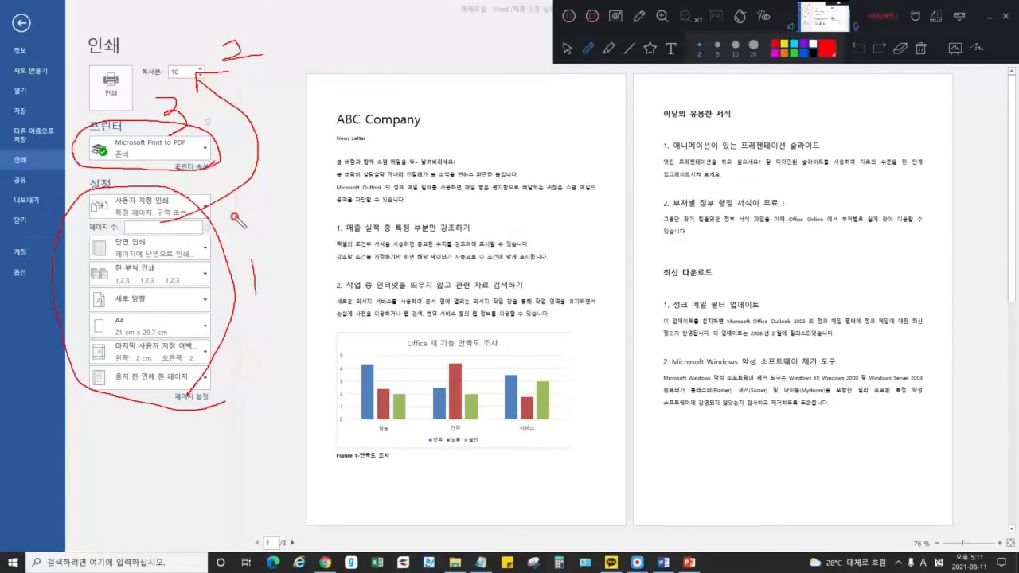
{"action": "left_click", "coordinate": [922, 49]}
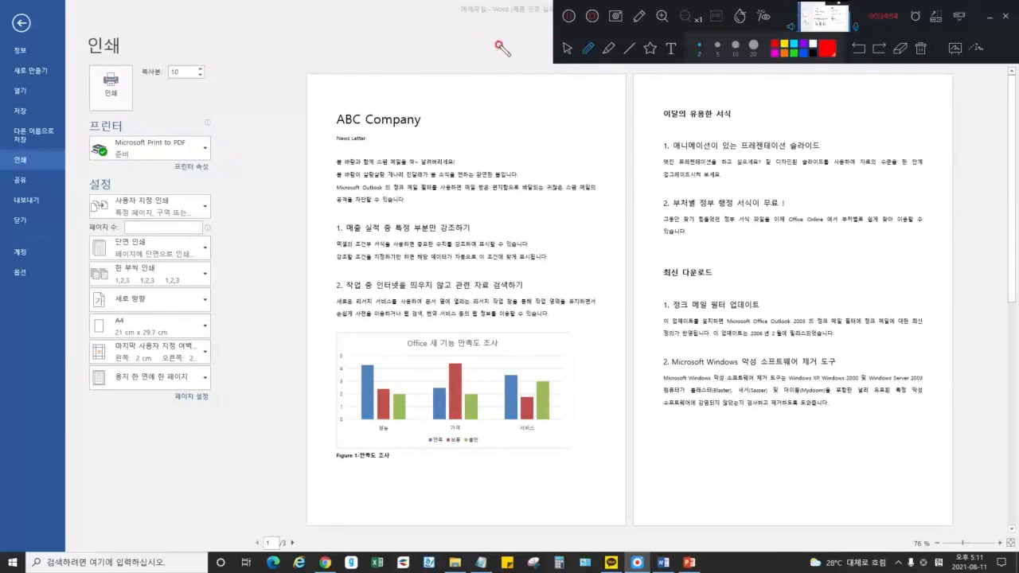
- Point out the print button and printer properties (프린터 속성) without printing, and return to the document
{"action": "left_click", "coordinate": [109, 79]}
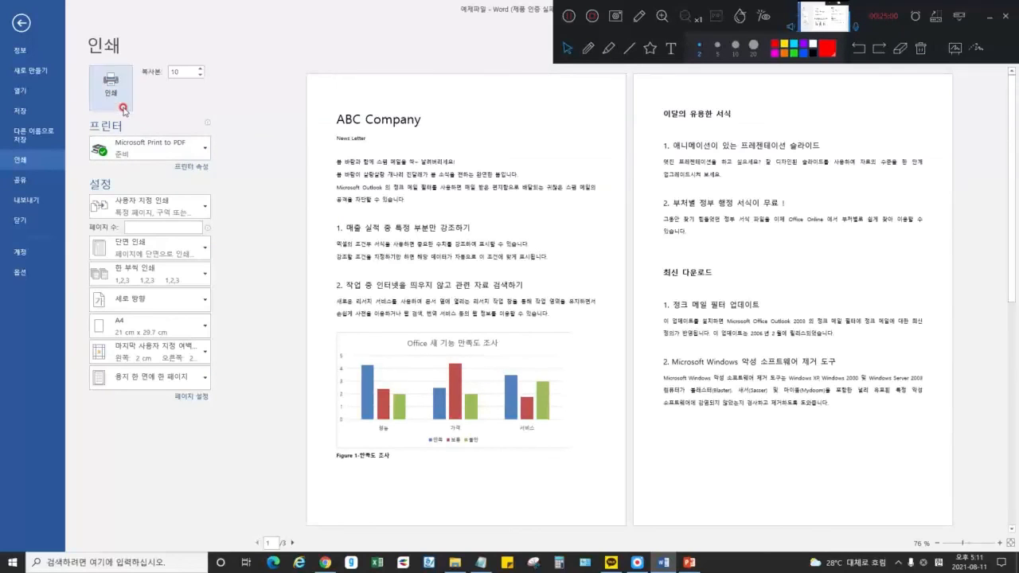
{"action": "left_click", "coordinate": [206, 166]}
{"action": "key", "text": "Escape"}
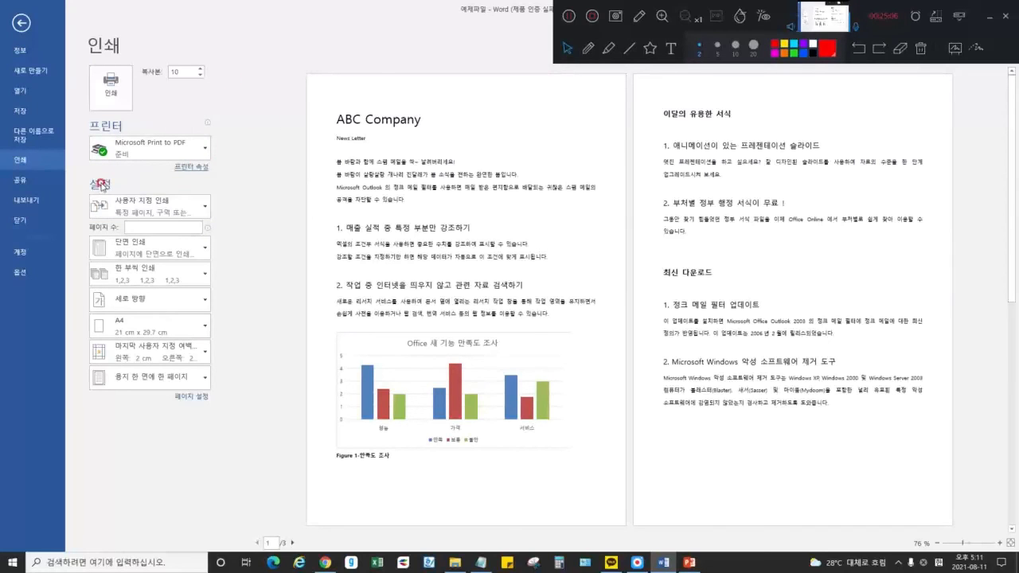
{"action": "left_click", "coordinate": [21, 23]}
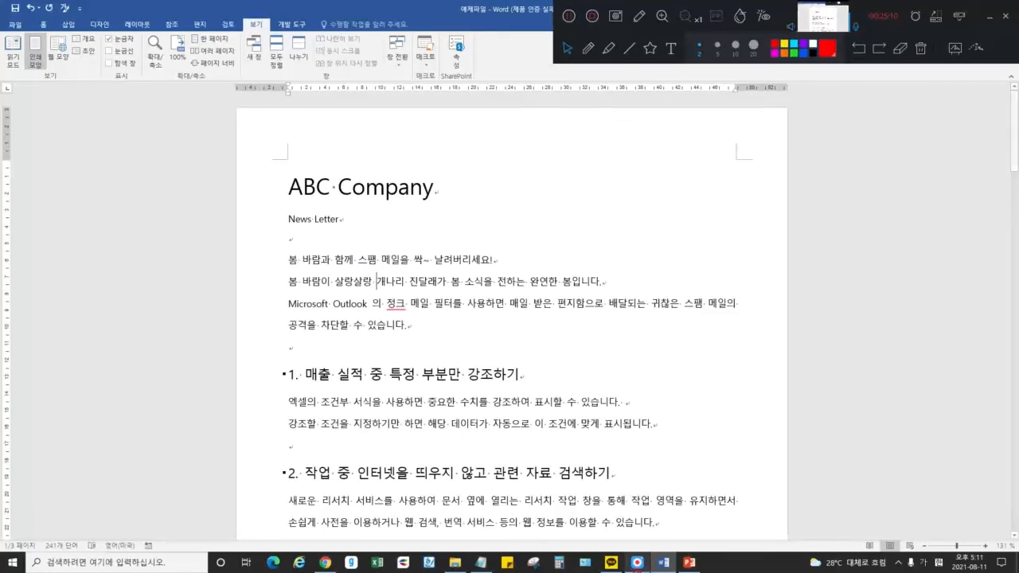
- Switch to the PowerPoint lecture slides and clear the text selection on slide 2 while reviewing its three topics
{"action": "left_click", "coordinate": [690, 563]}
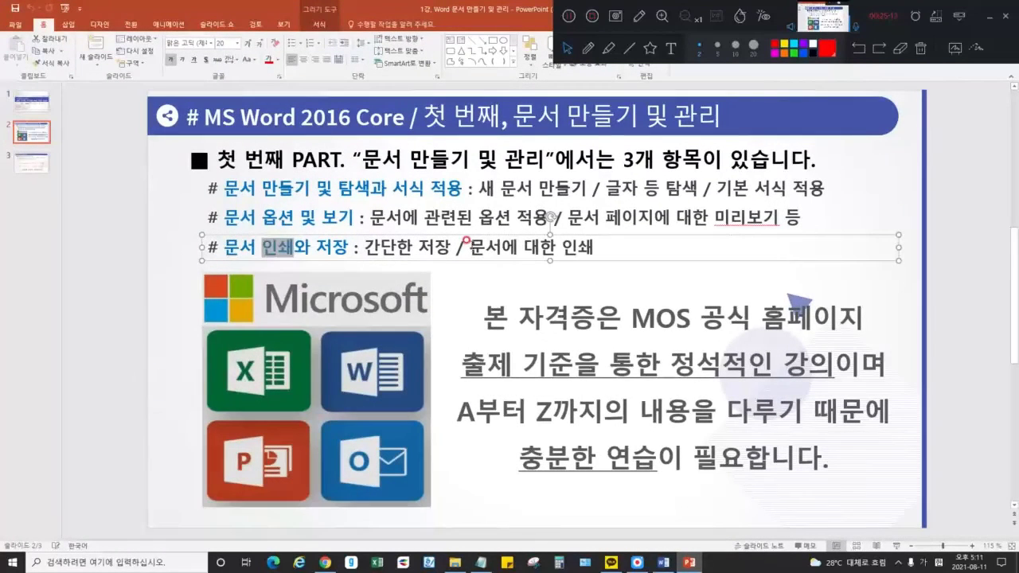
{"action": "left_click", "coordinate": [461, 239]}
{"action": "left_click", "coordinate": [586, 211]}
{"action": "left_click", "coordinate": [132, 180]}
{"action": "mouse_move", "coordinate": [132, 180]}
{"action": "left_mouse_down"}
{"action": "mouse_move", "coordinate": [924, 291]}
{"action": "mouse_move", "coordinate": [923, 271]}
{"action": "left_mouse_up"}
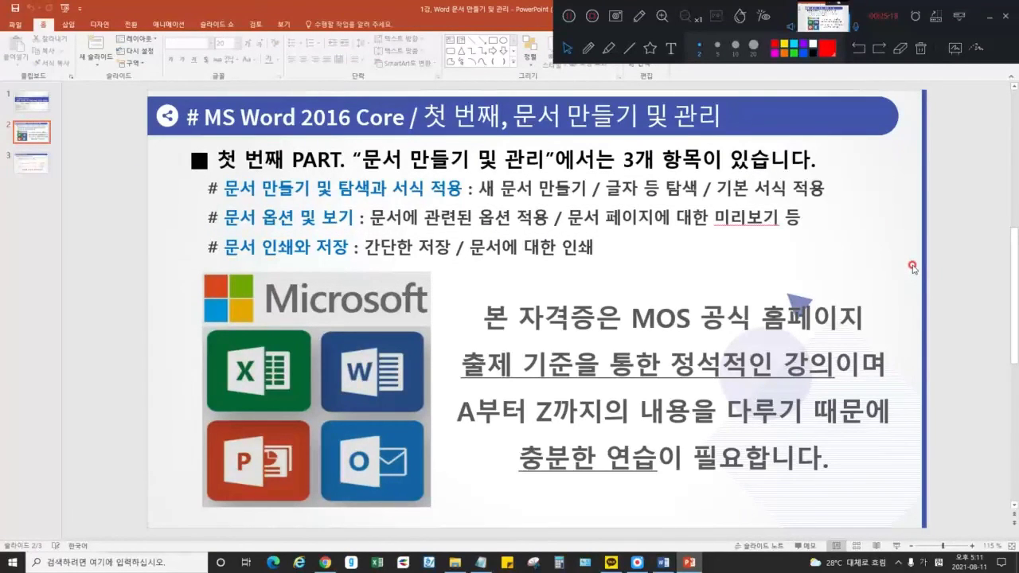
- View the presentation's print settings in PowerPoint, and switch to Word to open the document's print settings for comparison
{"action": "left_click", "coordinate": [27, 23]}
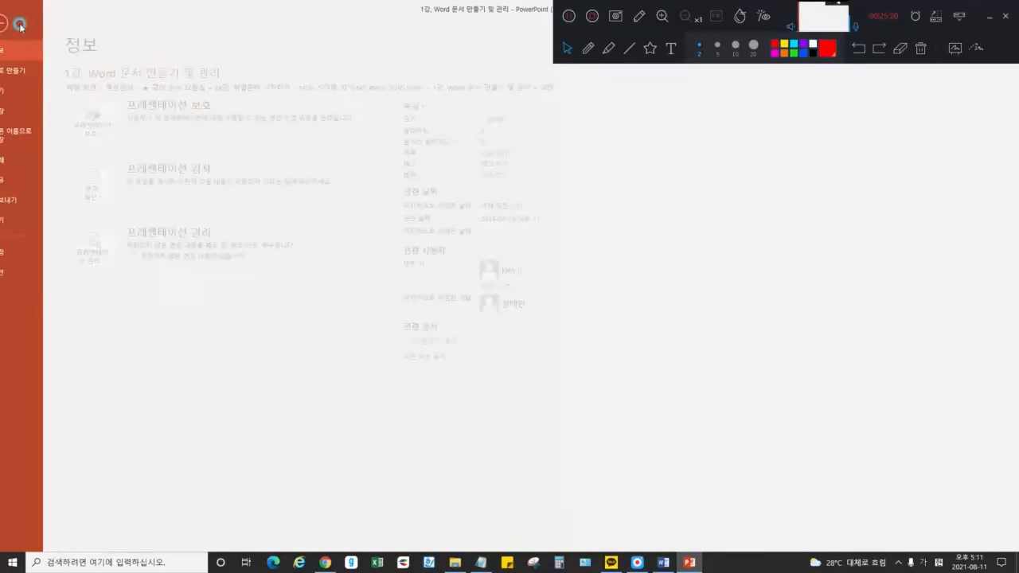
{"action": "left_click", "coordinate": [30, 164]}
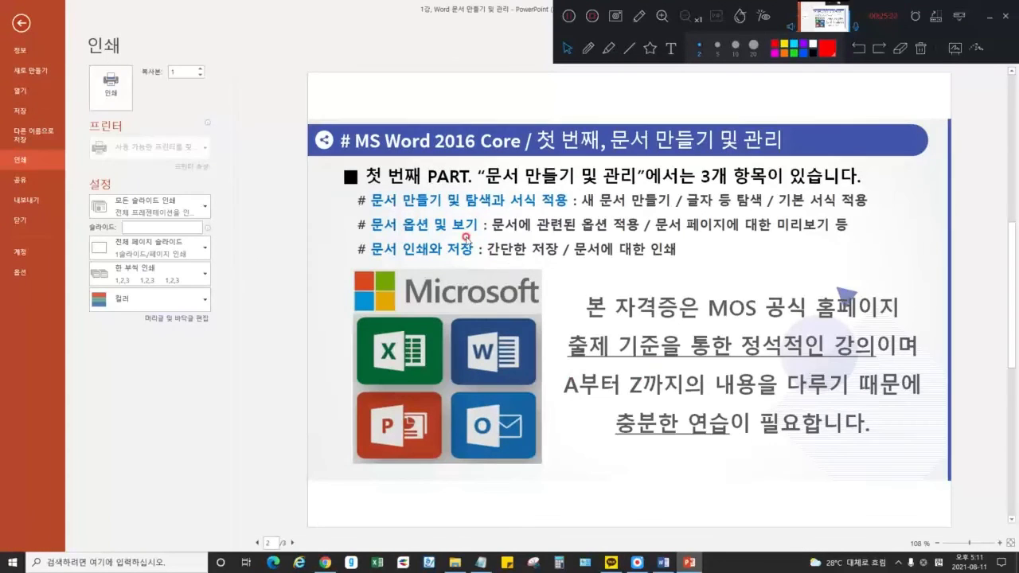
{"action": "left_click", "coordinate": [660, 563]}
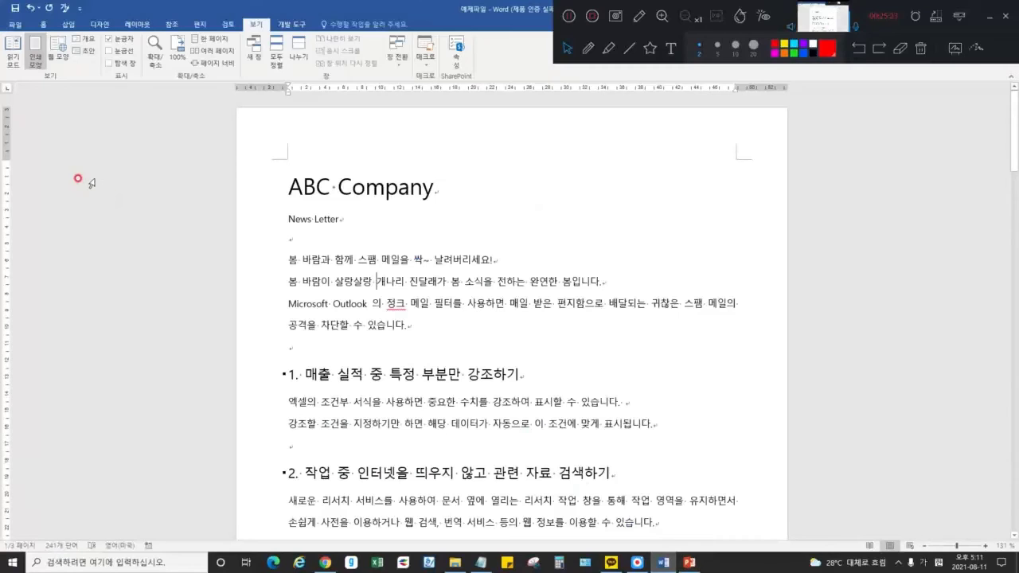
{"action": "left_click", "coordinate": [16, 25]}
{"action": "left_click", "coordinate": [29, 160]}
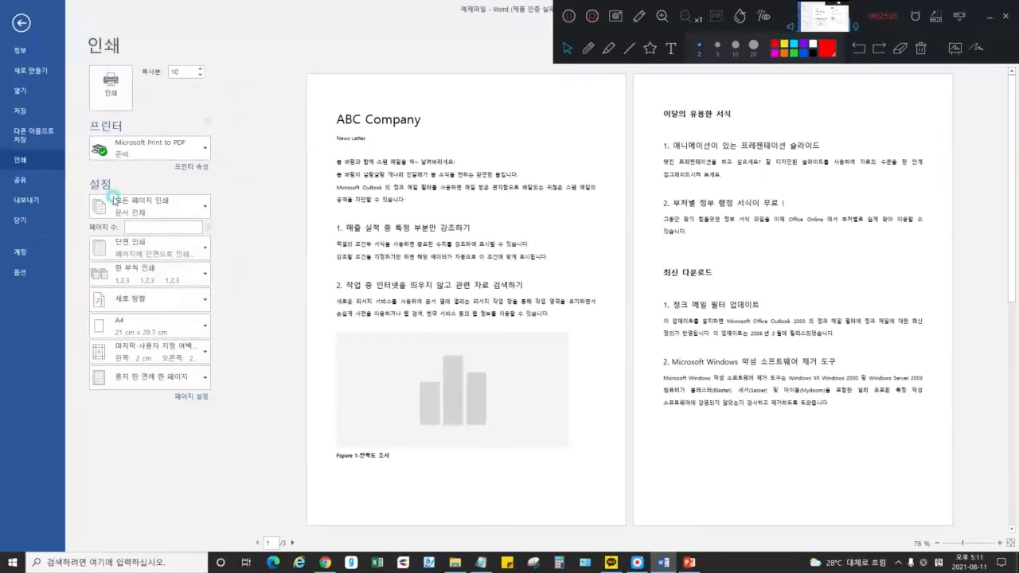
- Review the page range and single- or double-sided printing choices without changing them, and return to the document
{"action": "left_click", "coordinate": [194, 208]}
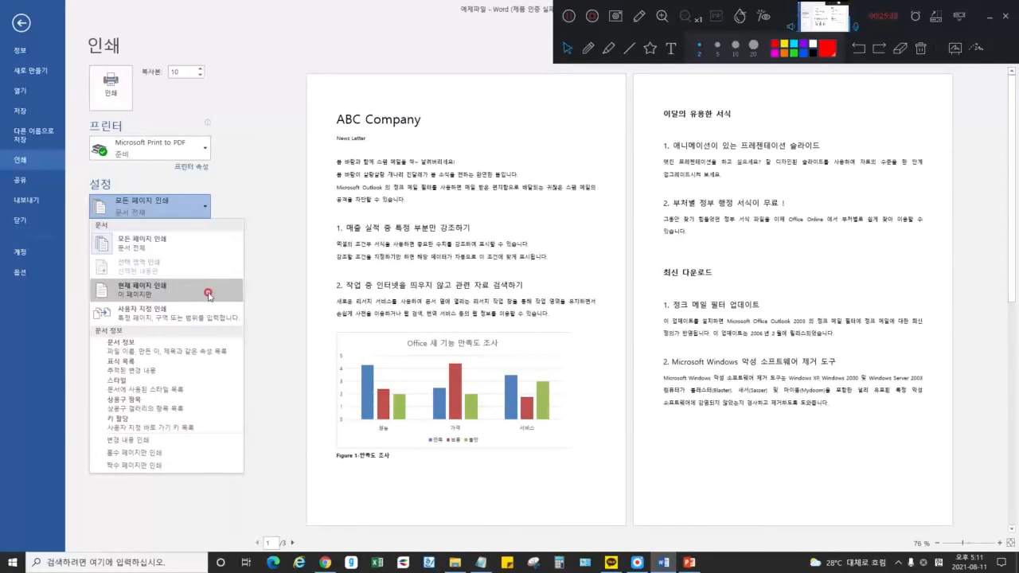
{"action": "left_click", "coordinate": [247, 266]}
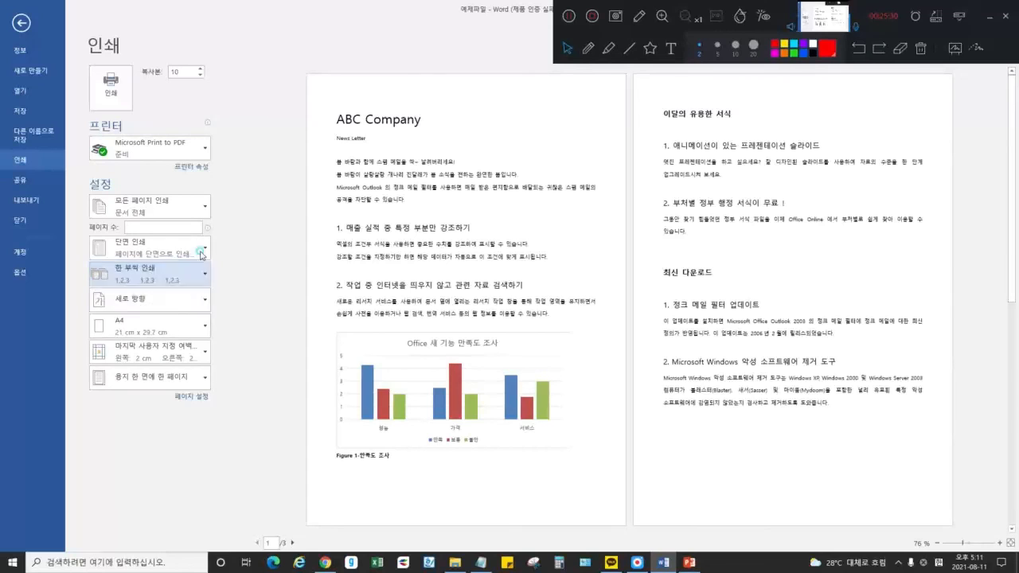
{"action": "left_click", "coordinate": [171, 247]}
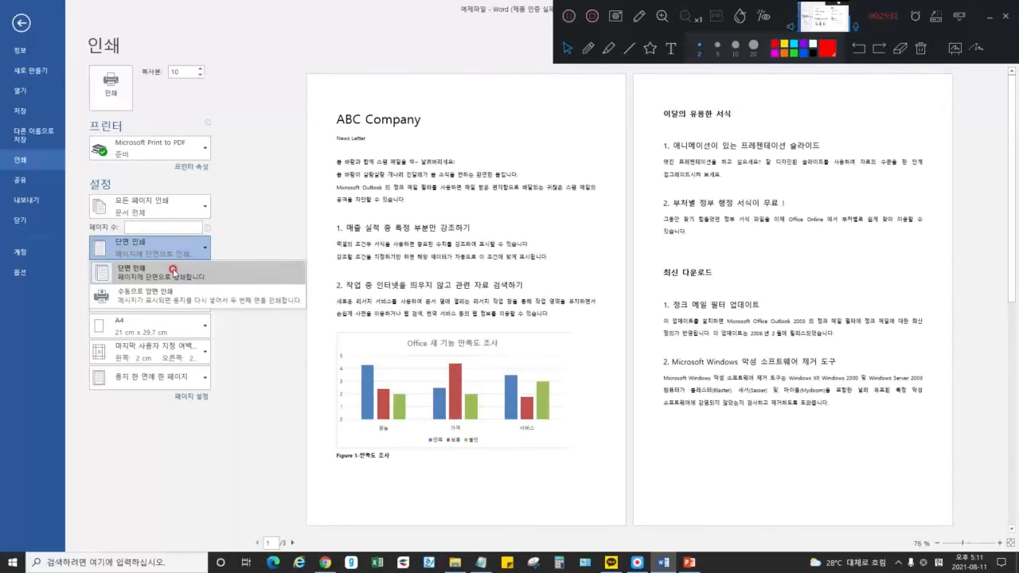
{"action": "left_click", "coordinate": [19, 23]}
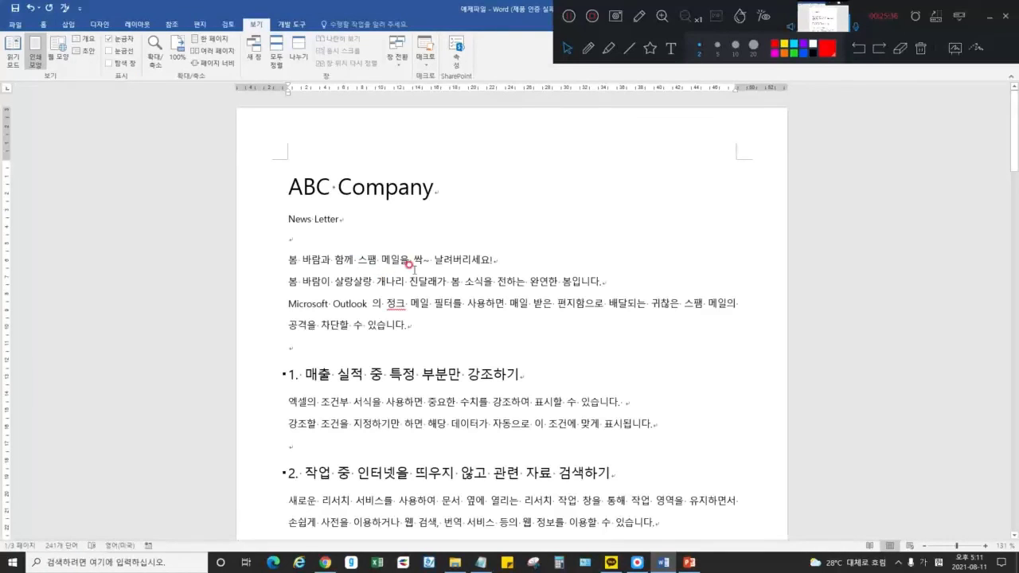
- Check the lesson notes in Notepad, and switch to PowerPoint to review the topic headings on slide 2
{"action": "left_click", "coordinate": [481, 563]}
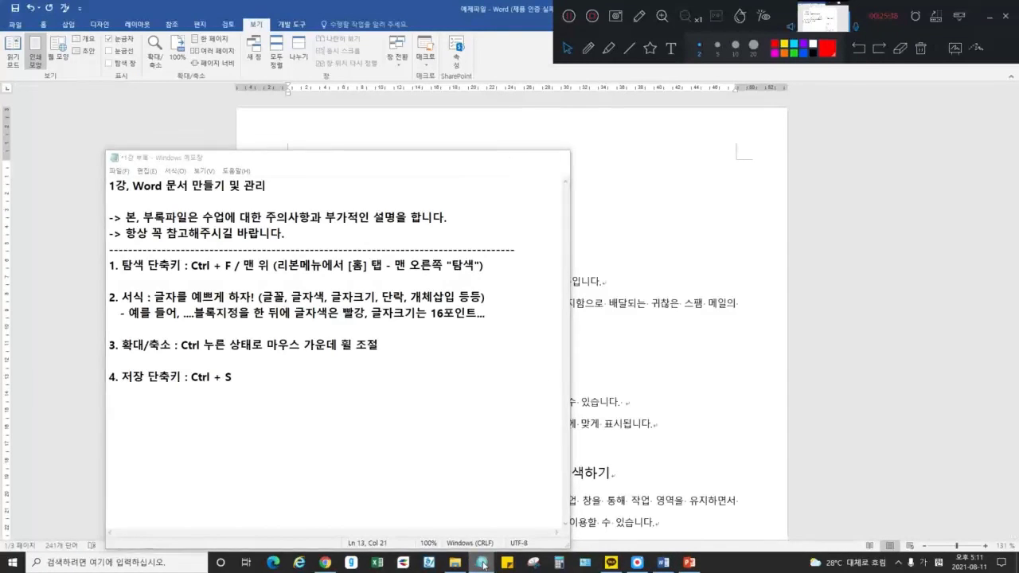
{"action": "left_click", "coordinate": [482, 563]}
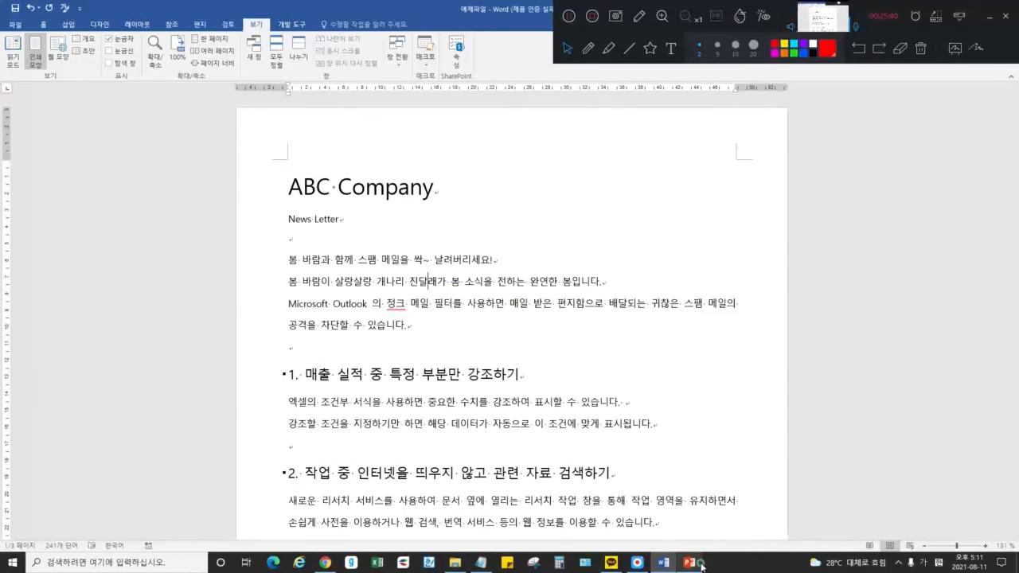
{"action": "left_click", "coordinate": [689, 562]}
{"action": "left_click", "coordinate": [20, 23]}
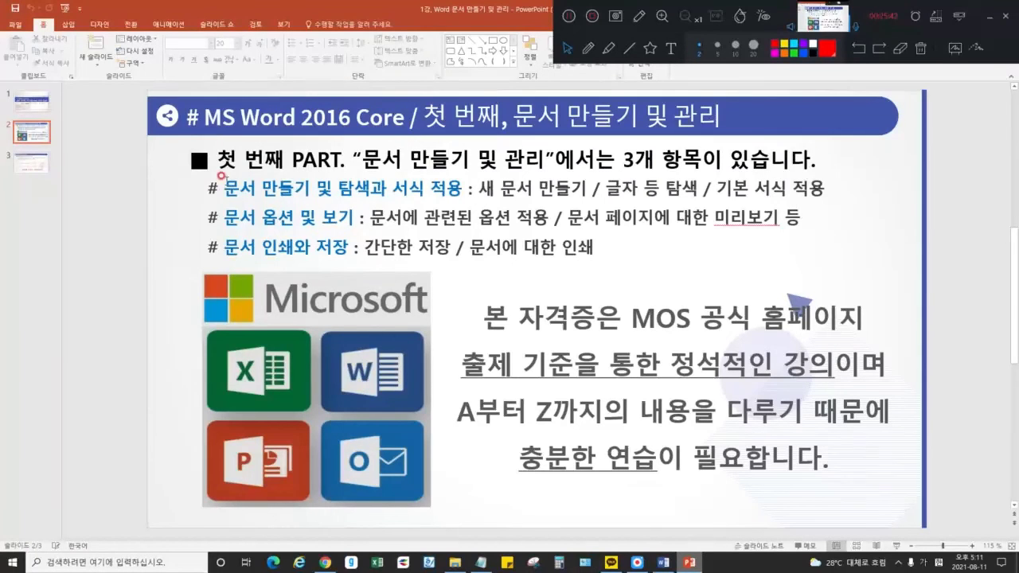
{"action": "left_click_drag", "start_coordinate": [224, 188], "coordinate": [443, 191]}
{"action": "left_click_drag", "start_coordinate": [213, 246], "coordinate": [348, 248]}
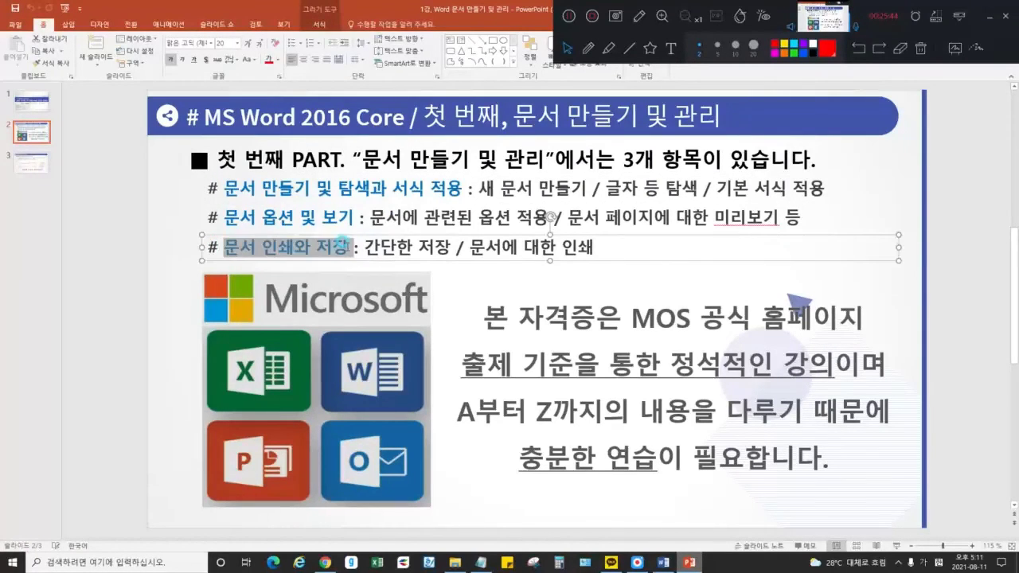
{"action": "left_click", "coordinate": [126, 226]}
- Mark the three blue topic headings on slide 2 with the screen recorder's yellow highlighter
{"action": "left_click", "coordinate": [605, 49]}
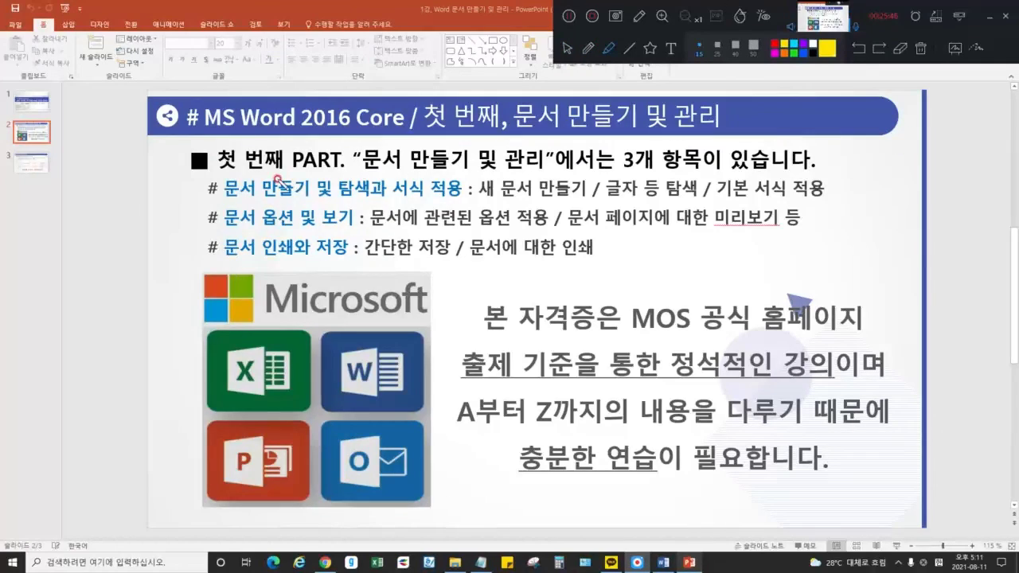
{"action": "left_click_drag", "start_coordinate": [228, 191], "coordinate": [461, 190]}
{"action": "left_click_drag", "start_coordinate": [226, 219], "coordinate": [353, 225]}
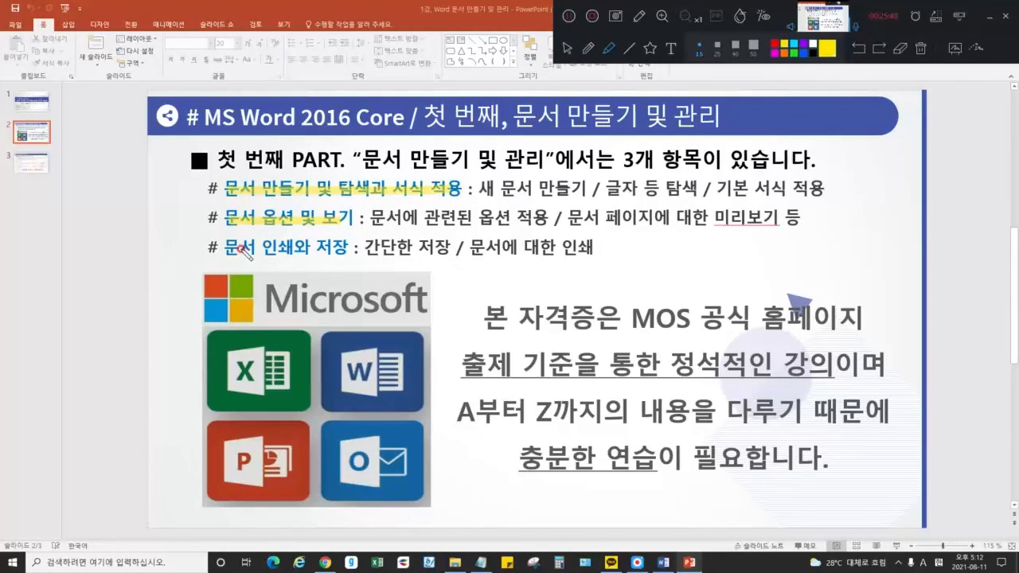
{"action": "left_click_drag", "start_coordinate": [225, 253], "coordinate": [350, 253]}
- Circle the key words of the three blue topic headings on slide 2 in red pen, and draw one large loop around the headings
{"action": "left_click", "coordinate": [588, 48]}
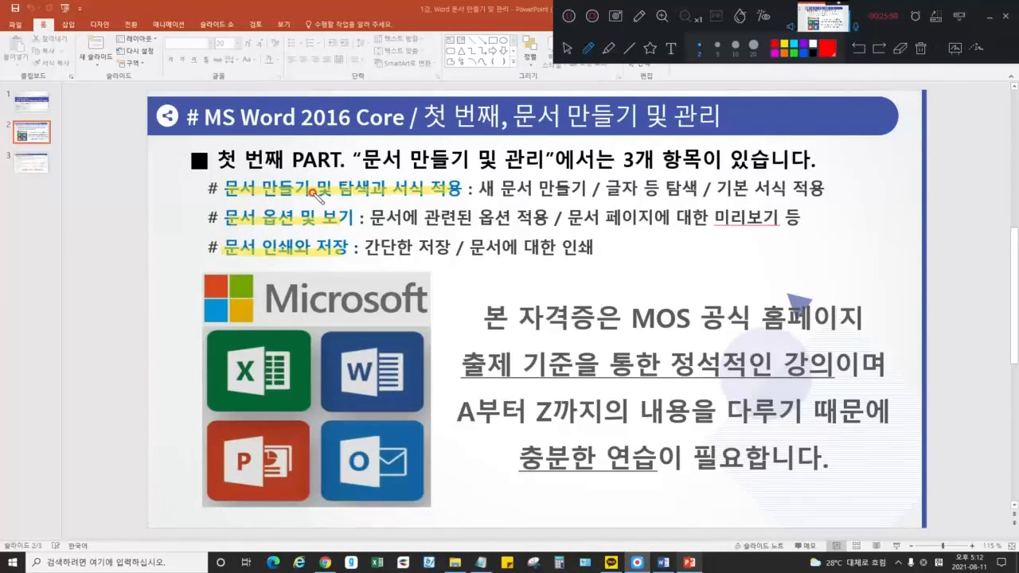
{"action": "mouse_move", "coordinate": [296, 199]}
{"action": "left_mouse_down"}
{"action": "mouse_move", "coordinate": [288, 172]}
{"action": "mouse_move", "coordinate": [312, 196]}
{"action": "left_mouse_up"}
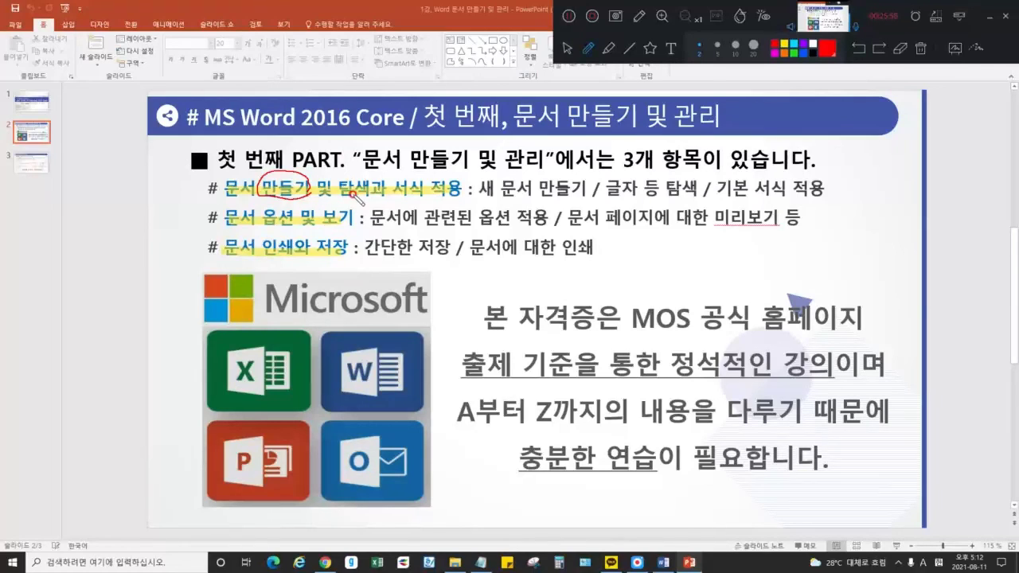
{"action": "mouse_move", "coordinate": [376, 198]}
{"action": "left_mouse_down"}
{"action": "mouse_move", "coordinate": [334, 191]}
{"action": "mouse_move", "coordinate": [365, 177]}
{"action": "mouse_move", "coordinate": [374, 198]}
{"action": "mouse_move", "coordinate": [410, 173]}
{"action": "mouse_move", "coordinate": [437, 199]}
{"action": "left_mouse_up"}
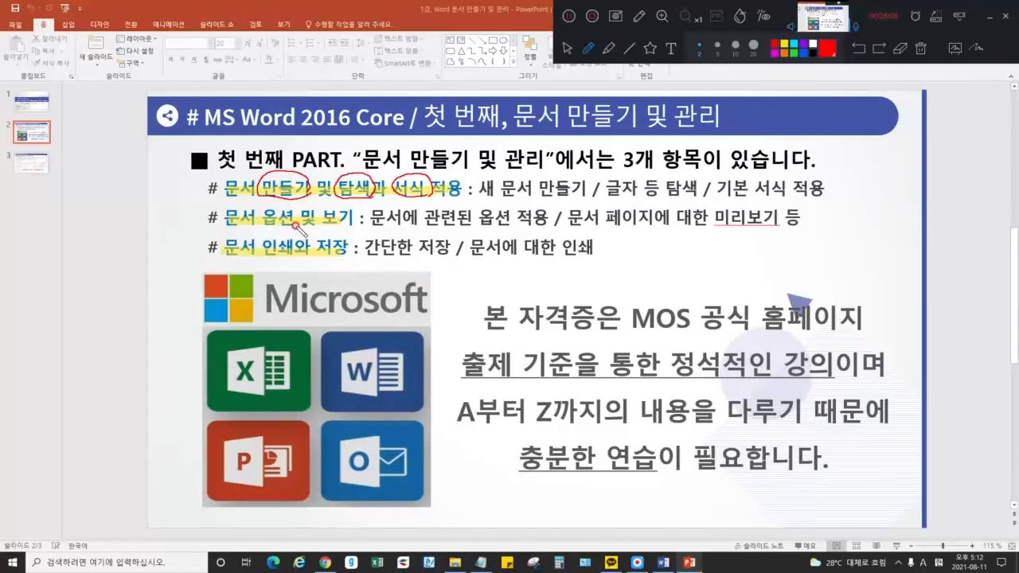
{"action": "mouse_move", "coordinate": [306, 229]}
{"action": "left_mouse_down"}
{"action": "mouse_move", "coordinate": [265, 236]}
{"action": "mouse_move", "coordinate": [275, 202]}
{"action": "mouse_move", "coordinate": [291, 204]}
{"action": "mouse_move", "coordinate": [304, 233]}
{"action": "left_mouse_up"}
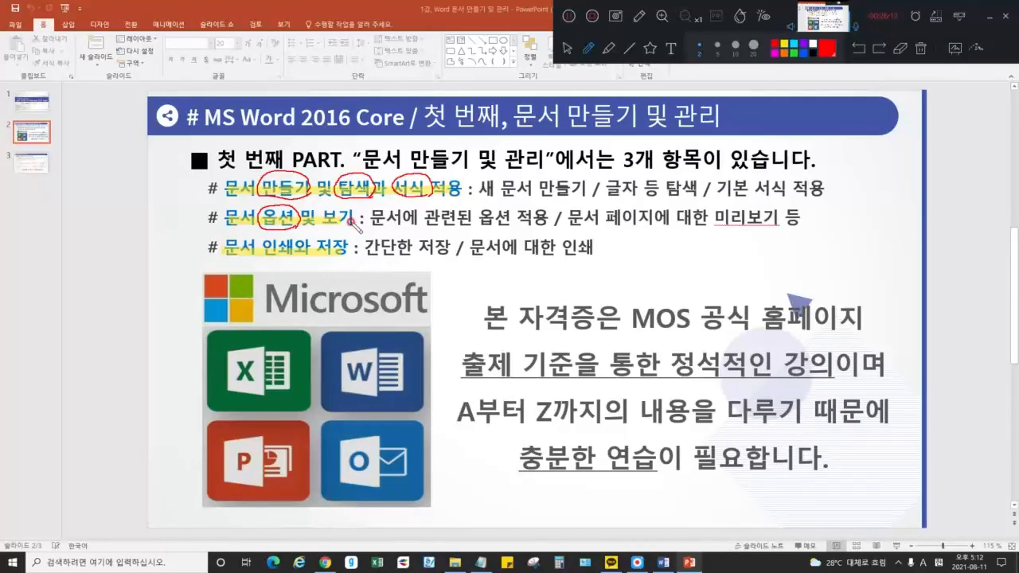
{"action": "mouse_move", "coordinate": [327, 229]}
{"action": "left_mouse_down"}
{"action": "mouse_move", "coordinate": [320, 220]}
{"action": "mouse_move", "coordinate": [340, 205]}
{"action": "mouse_move", "coordinate": [362, 212]}
{"action": "mouse_move", "coordinate": [357, 227]}
{"action": "left_mouse_up"}
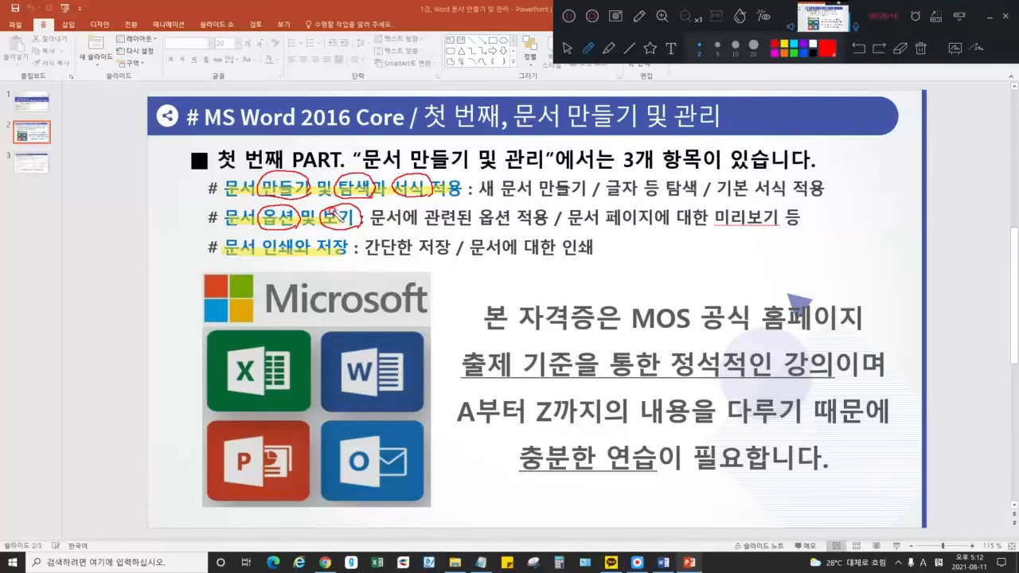
{"action": "mouse_move", "coordinate": [308, 248]}
{"action": "left_mouse_down"}
{"action": "mouse_move", "coordinate": [338, 261]}
{"action": "mouse_move", "coordinate": [350, 254]}
{"action": "mouse_move", "coordinate": [312, 247]}
{"action": "mouse_move", "coordinate": [340, 239]}
{"action": "mouse_move", "coordinate": [274, 263]}
{"action": "mouse_move", "coordinate": [264, 238]}
{"action": "mouse_move", "coordinate": [305, 251]}
{"action": "left_mouse_up"}
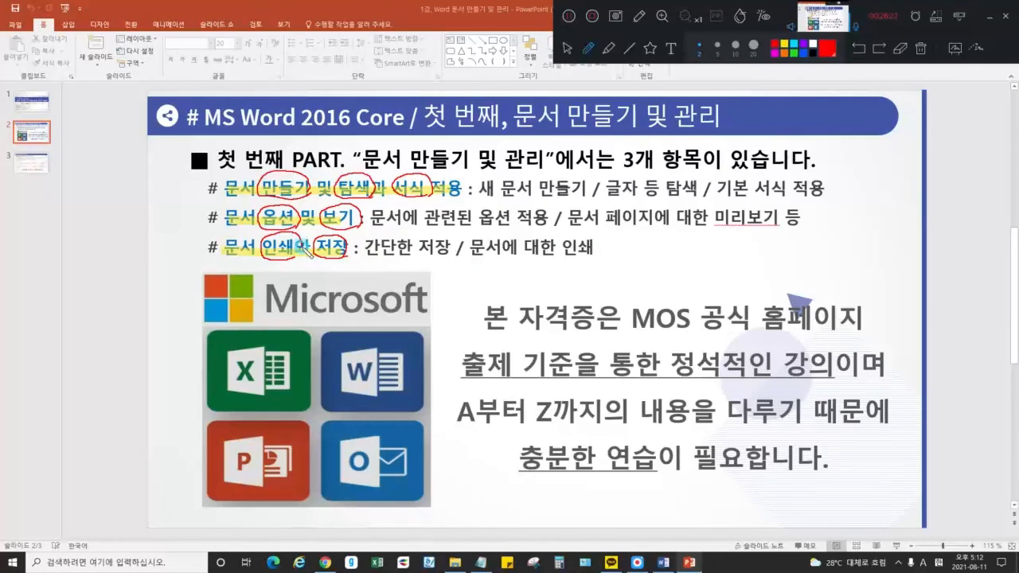
{"action": "mouse_move", "coordinate": [229, 165]}
{"action": "left_mouse_down"}
{"action": "mouse_move", "coordinate": [290, 153]}
{"action": "mouse_move", "coordinate": [457, 199]}
{"action": "mouse_move", "coordinate": [334, 275]}
{"action": "mouse_move", "coordinate": [213, 175]}
{"action": "mouse_move", "coordinate": [226, 166]}
{"action": "left_mouse_up"}
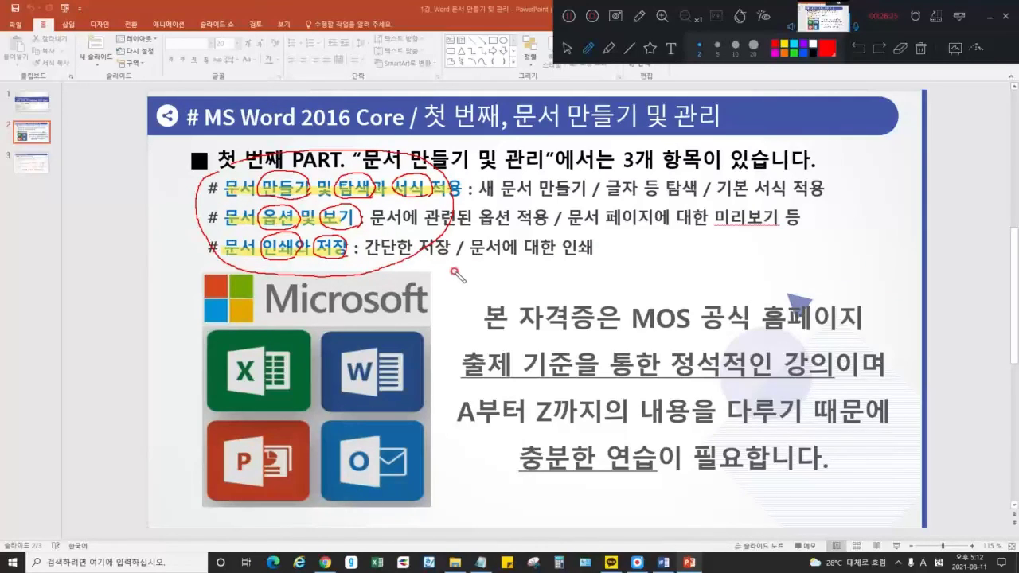
- Clear all screen annotations, and go to slide 3 to review the lesson 2 heading on paragraph and section formatting
{"action": "left_click", "coordinate": [884, 48]}
{"action": "left_click", "coordinate": [566, 48]}
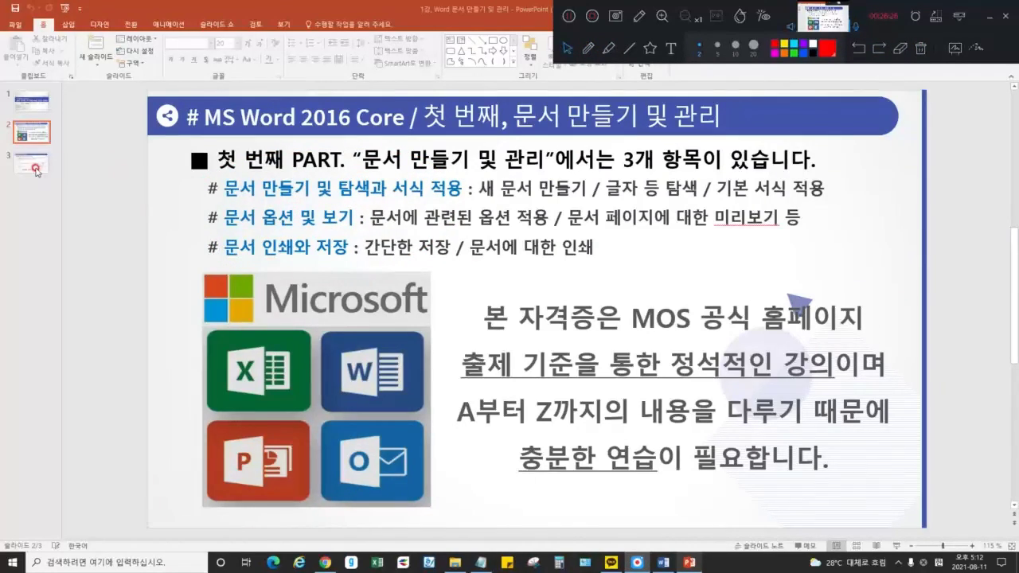
{"action": "left_click", "coordinate": [32, 163]}
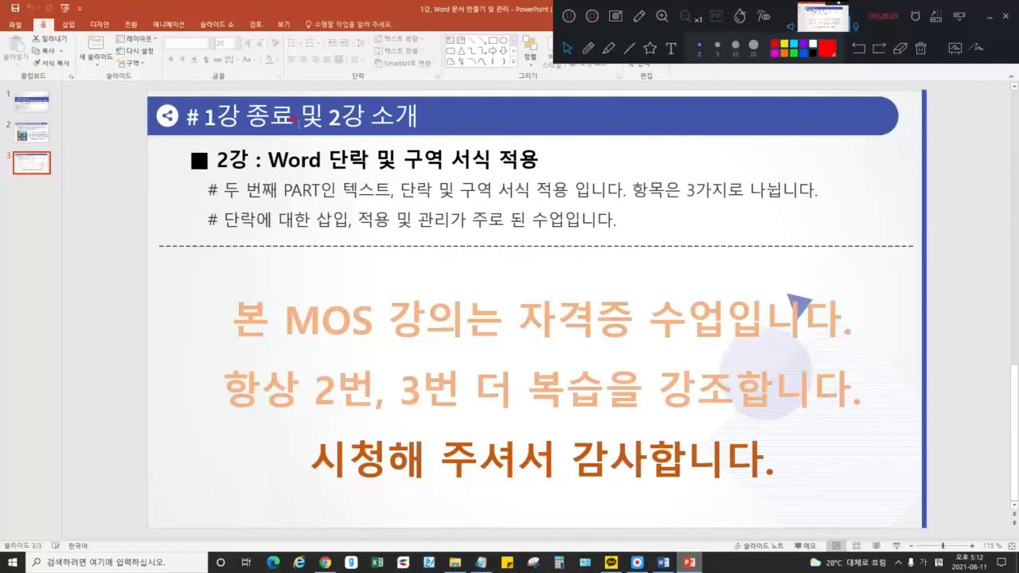
{"action": "left_click", "coordinate": [332, 117]}
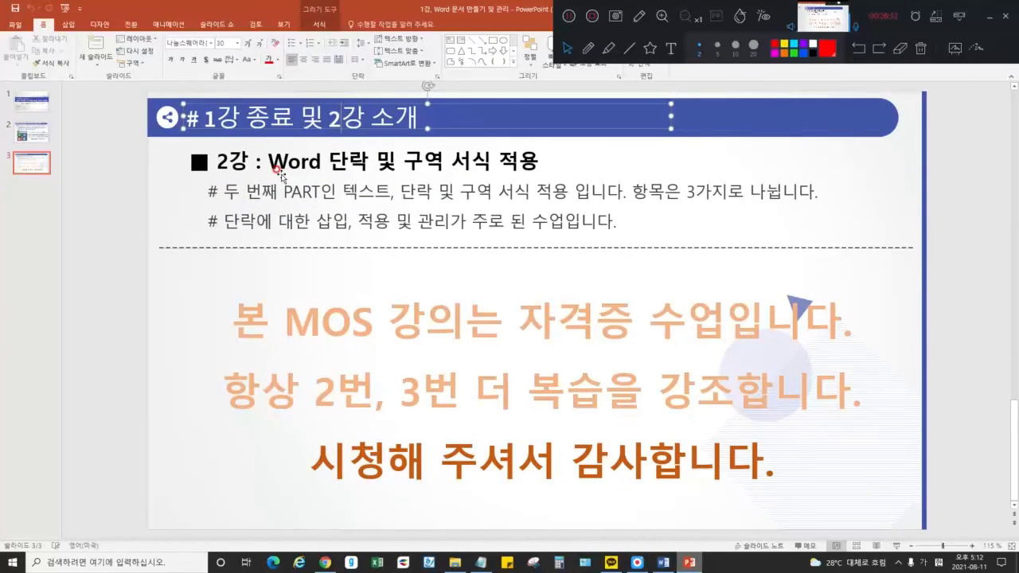
{"action": "left_click", "coordinate": [328, 164]}
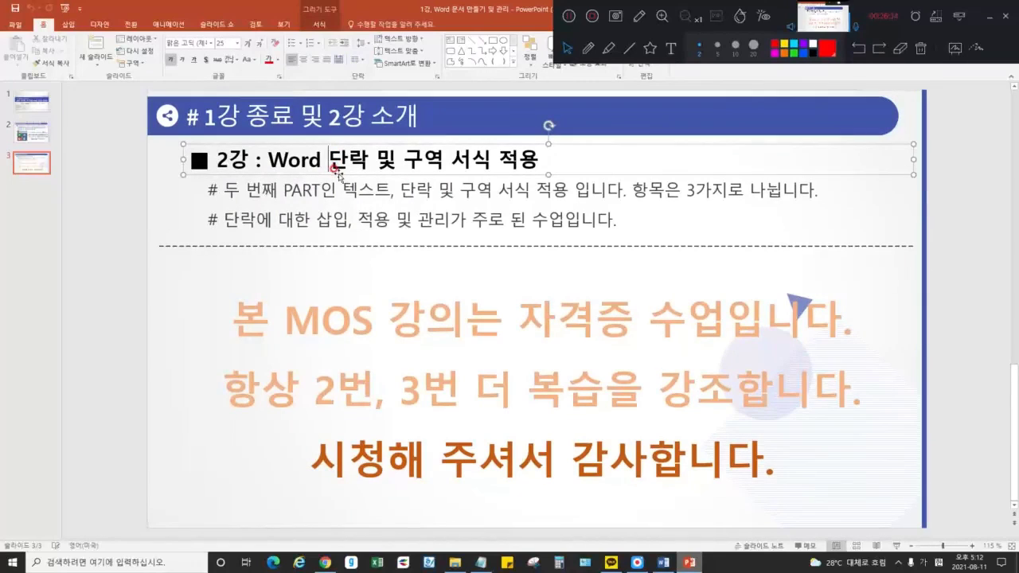
{"action": "left_click", "coordinate": [347, 159]}
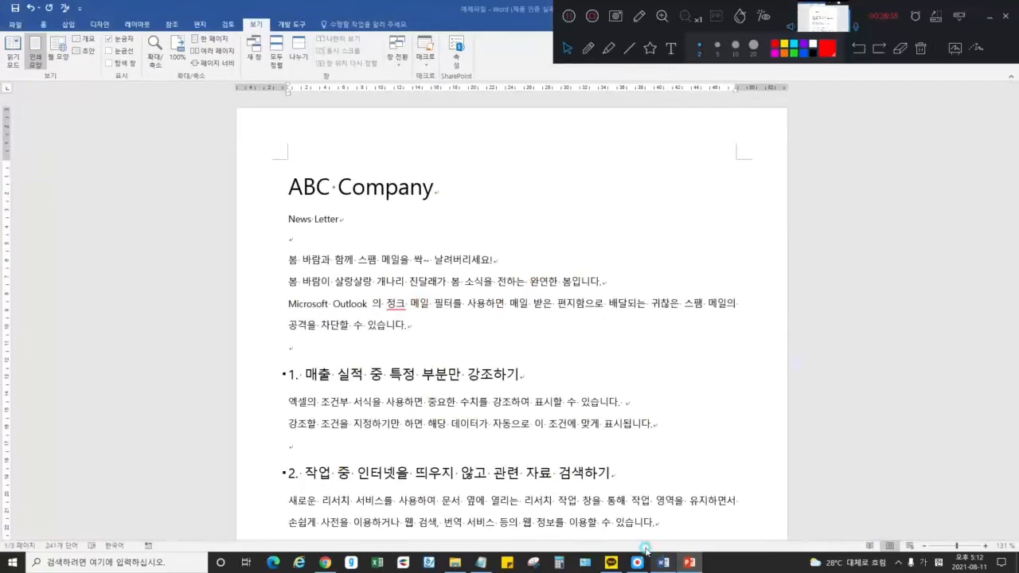
- Switch to Word to view the paragraph formatting commands, and return to PowerPoint to review the section formatting wording on slide 3
{"action": "left_click", "coordinate": [662, 562]}
{"action": "left_click", "coordinate": [44, 25]}
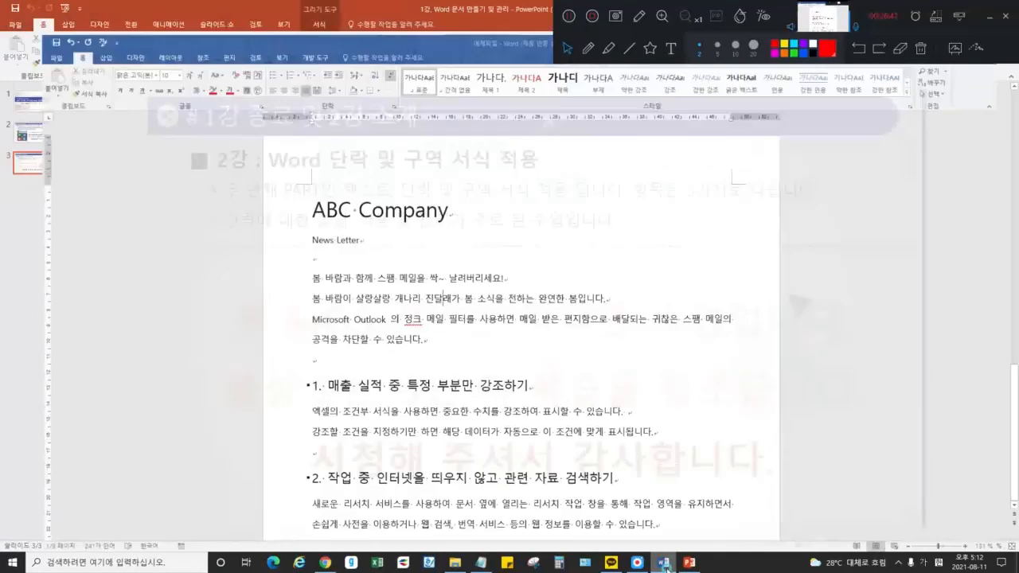
{"action": "key", "text": "alt+Tab"}
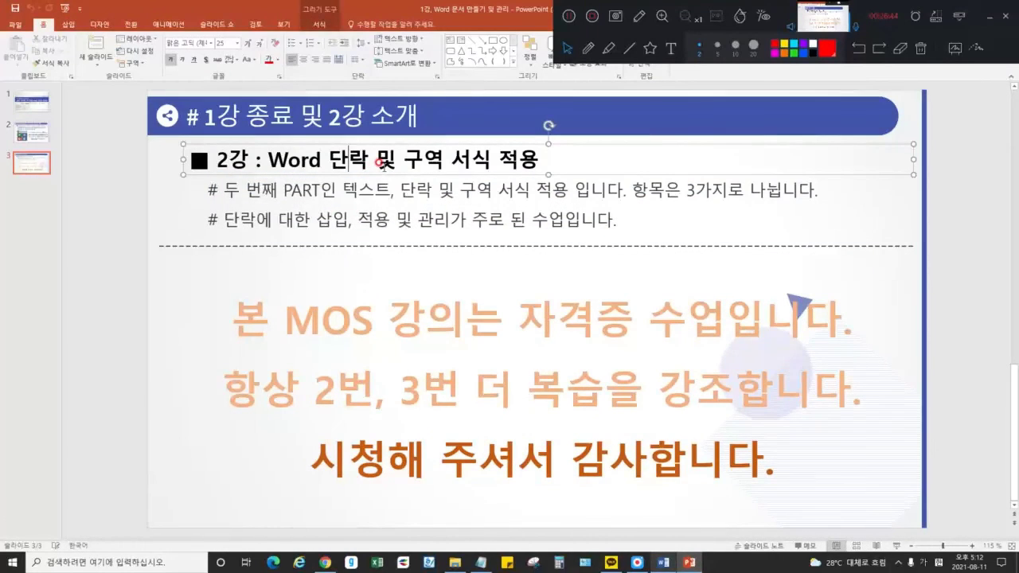
{"action": "left_click_drag", "start_coordinate": [403, 160], "coordinate": [490, 160]}
{"action": "left_click", "coordinate": [469, 159]}
- Switch to Word and look through the Insert, Design, Layout, References, Mailings, Review, View and Developer commands, finishing with Insert
{"action": "left_click", "coordinate": [659, 564]}
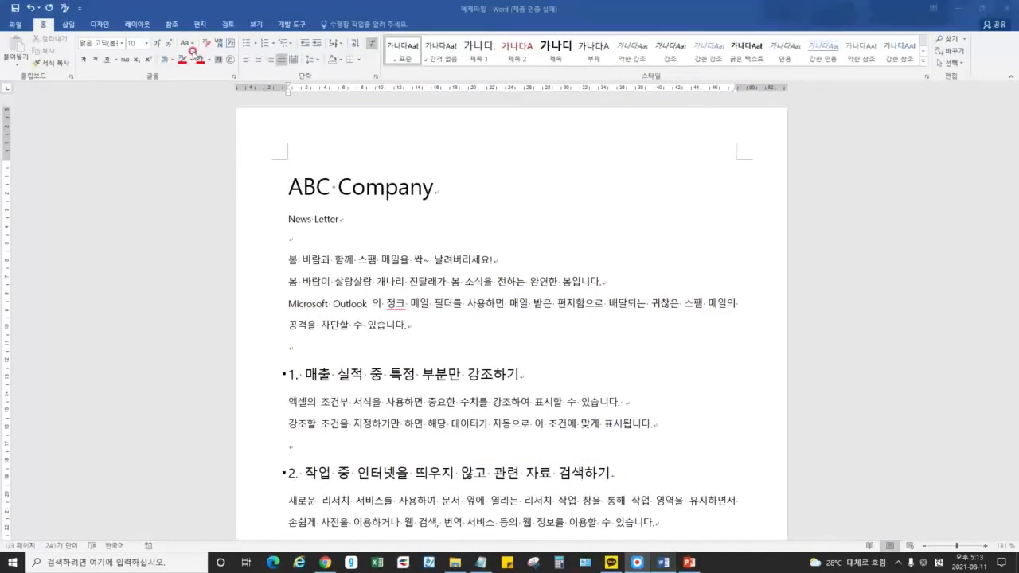
{"action": "left_click", "coordinate": [70, 25]}
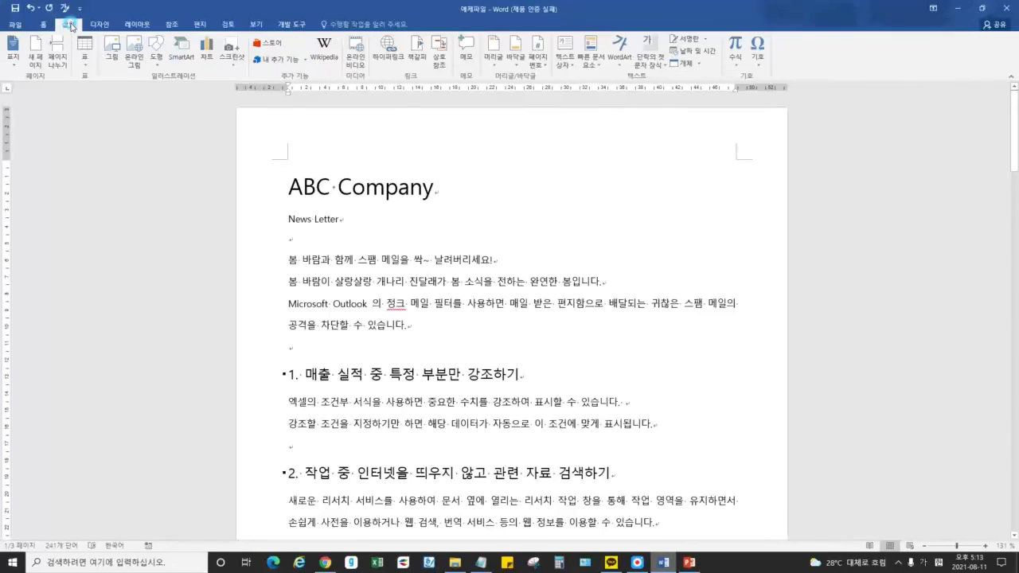
{"action": "left_click", "coordinate": [98, 25]}
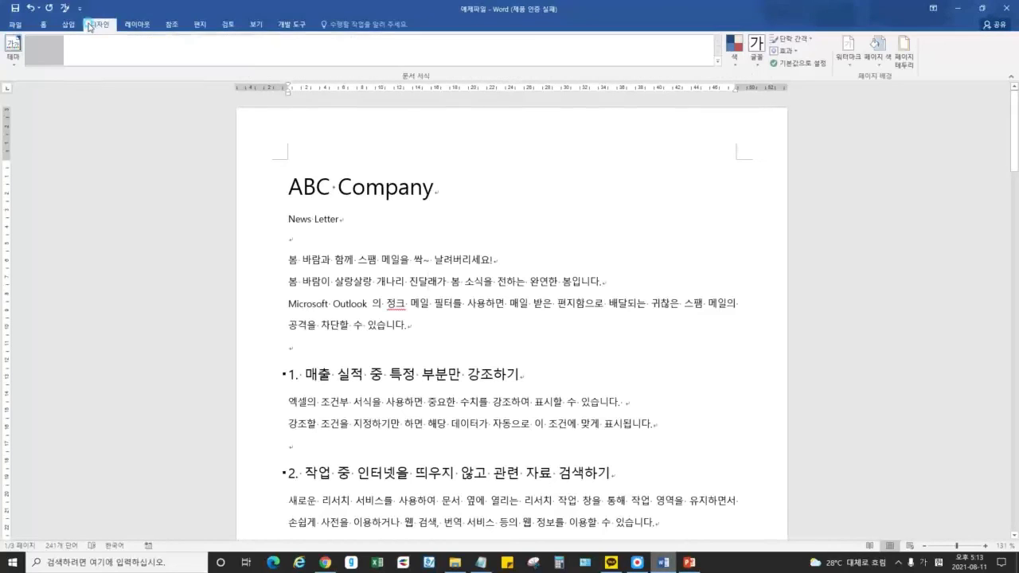
{"action": "left_click", "coordinate": [129, 24]}
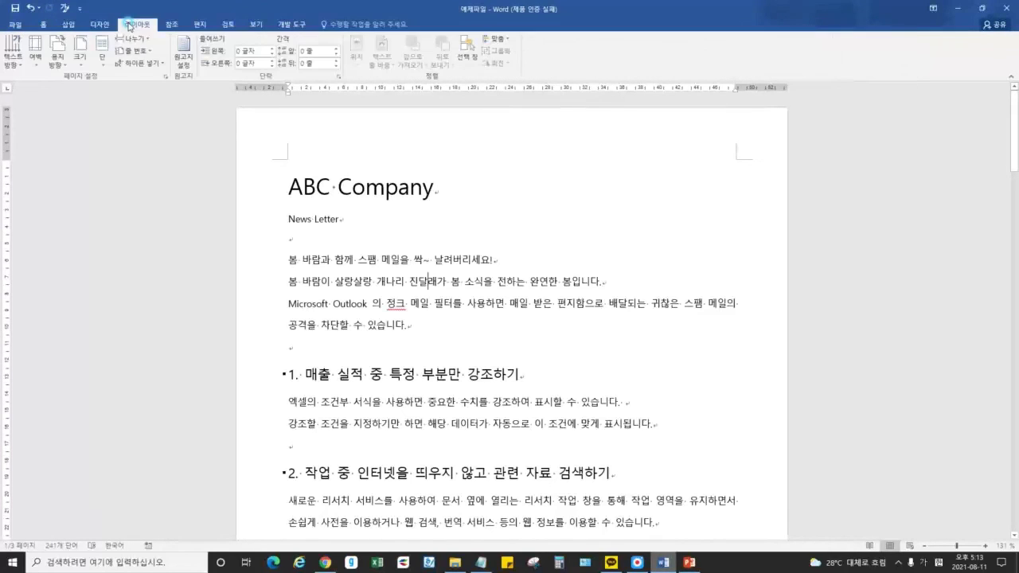
{"action": "left_click", "coordinate": [180, 23]}
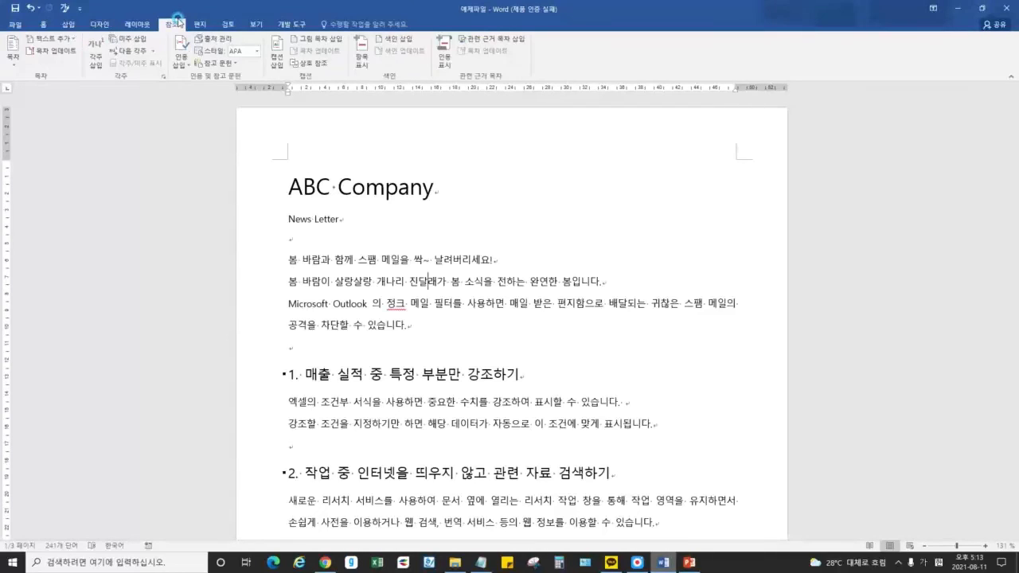
{"action": "left_click", "coordinate": [196, 25]}
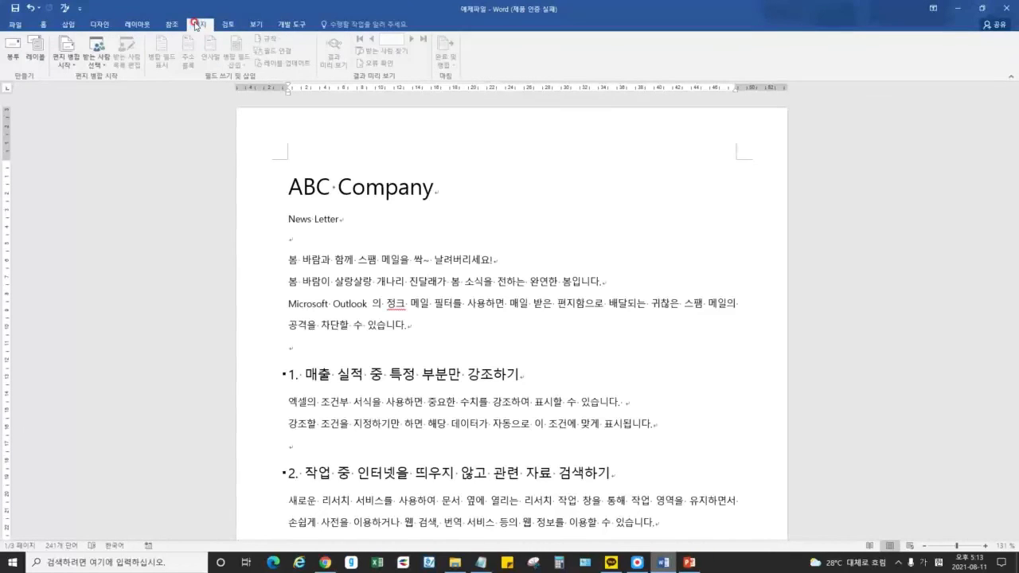
{"action": "left_click", "coordinate": [233, 25]}
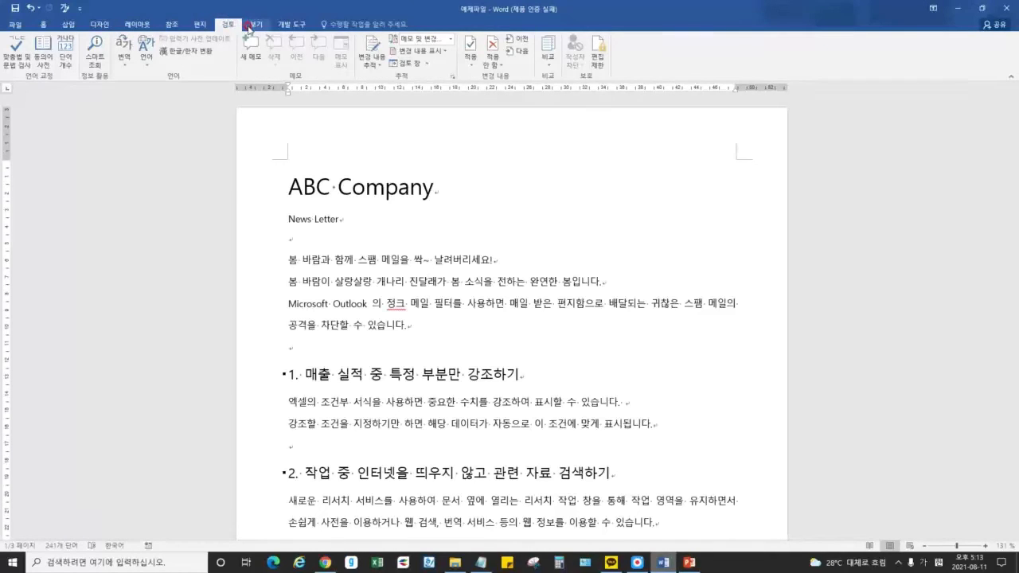
{"action": "left_click", "coordinate": [255, 27]}
{"action": "left_click", "coordinate": [292, 25]}
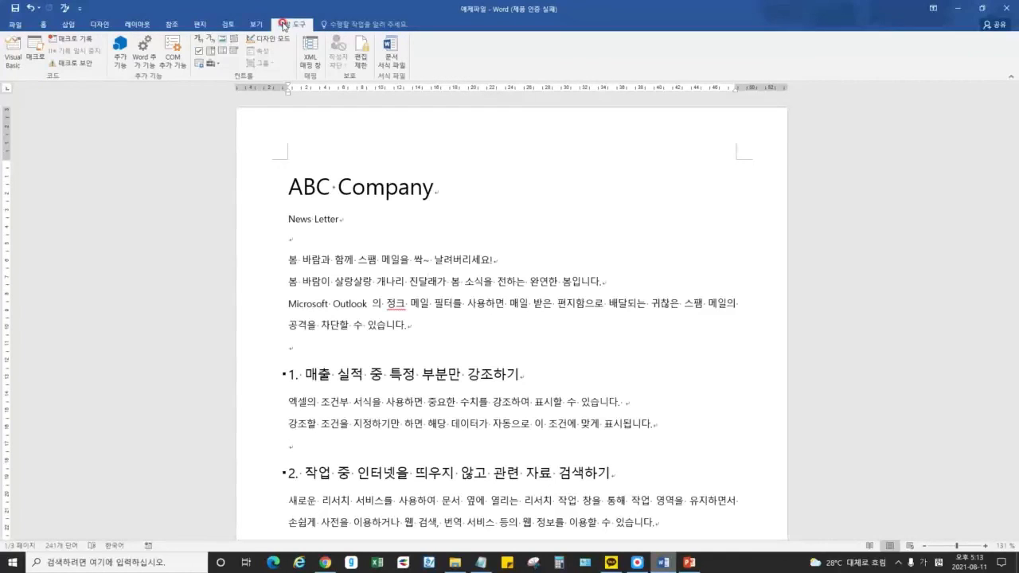
{"action": "left_click", "coordinate": [165, 26]}
{"action": "left_click", "coordinate": [101, 24]}
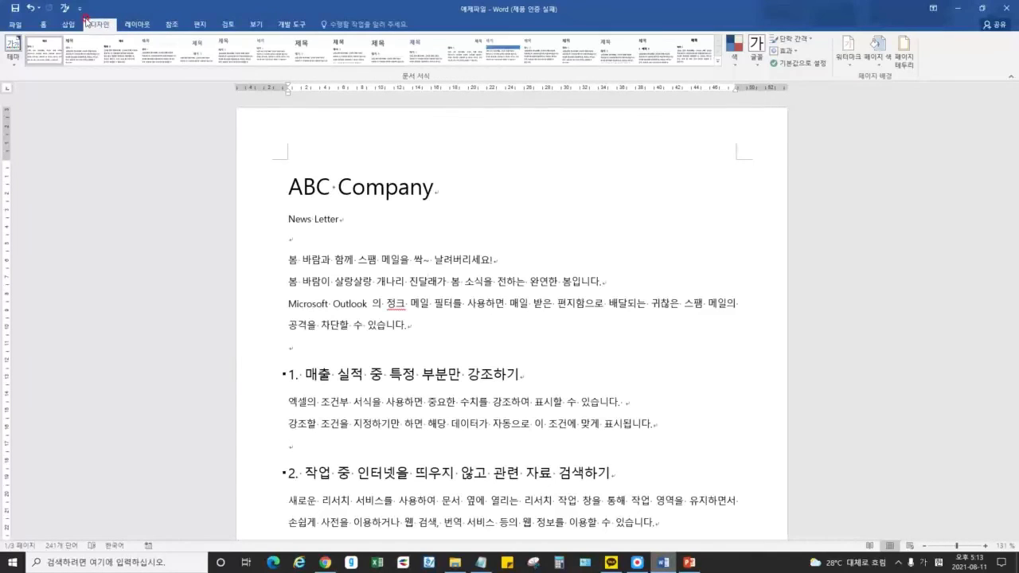
{"action": "left_click", "coordinate": [70, 25]}
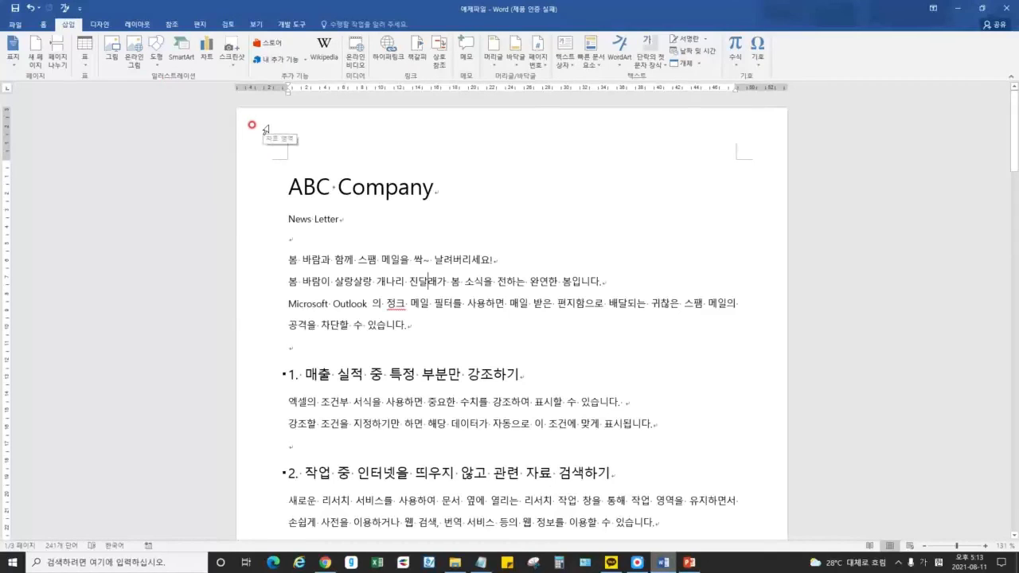